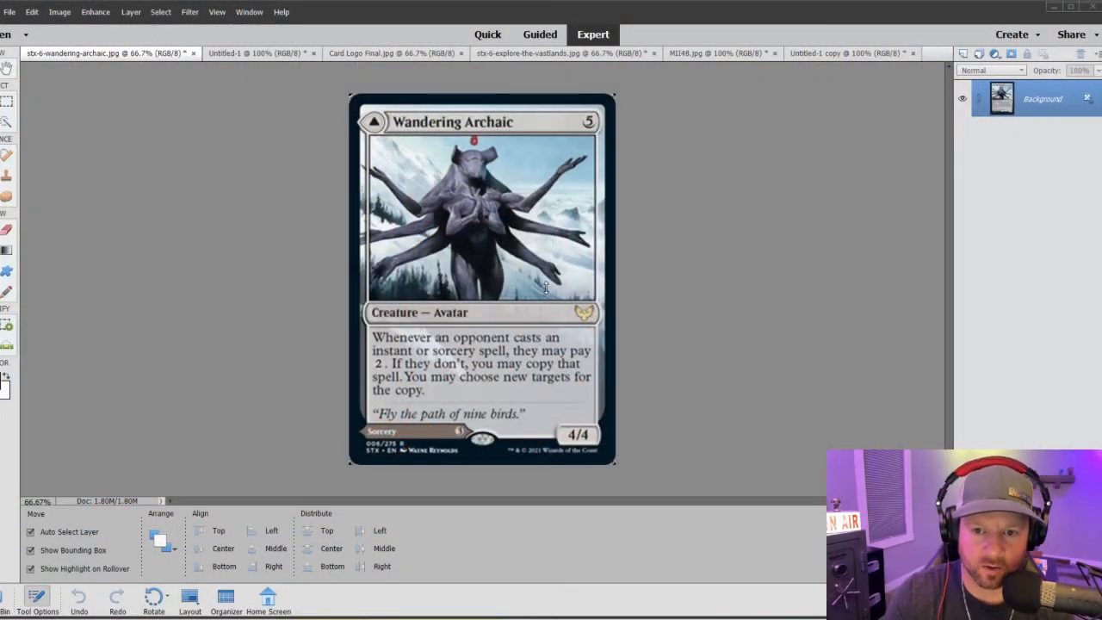
# Select the type bar and rules text box of the Wandering Archaic card with a 30 px Quick Selection brush
pyautogui.click(252, 54)
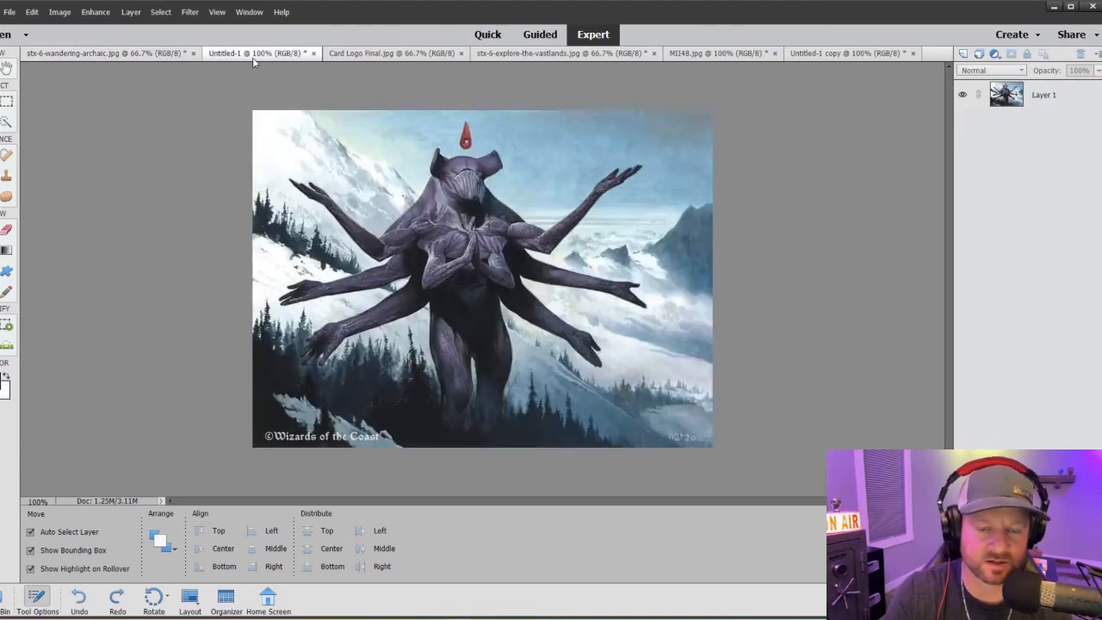
pyautogui.click(163, 55)
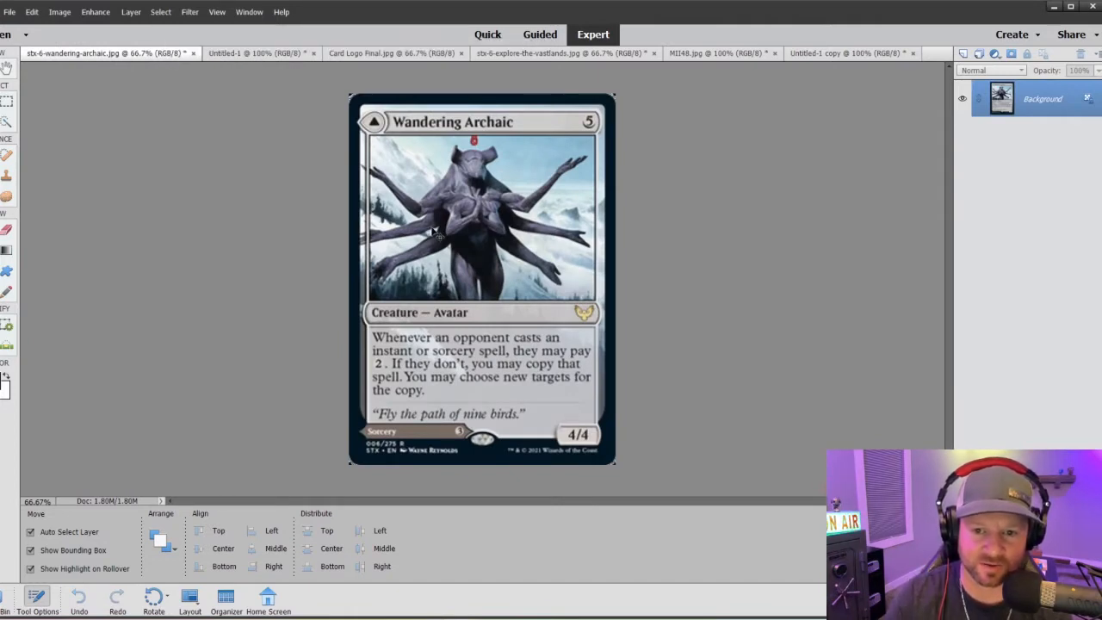
pyautogui.click(6, 122)
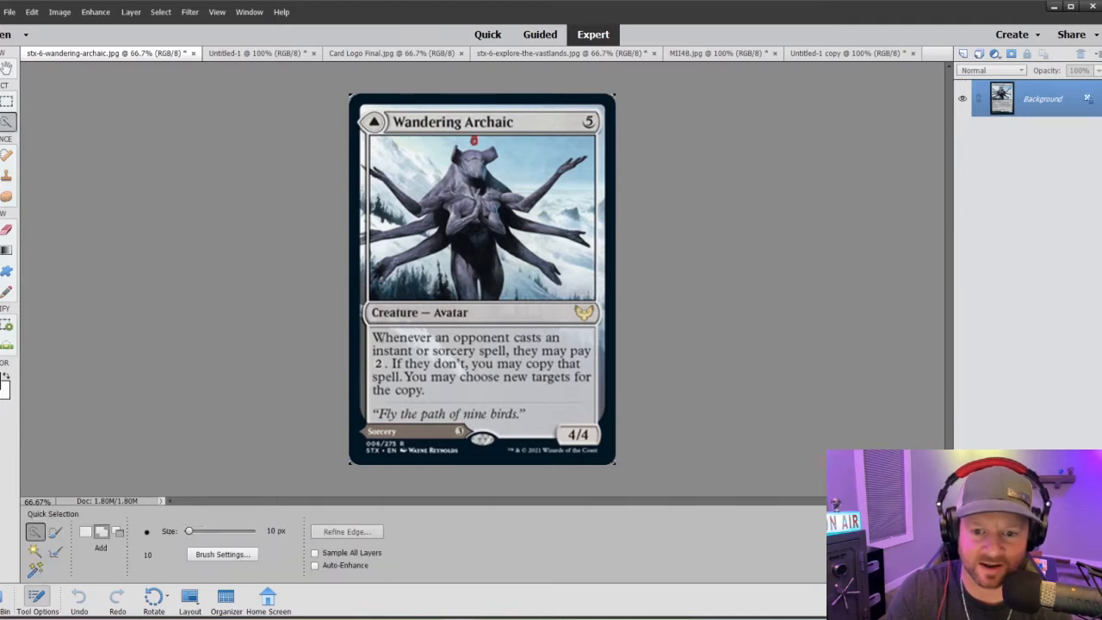
pyautogui.press(']')
pyautogui.press(']')
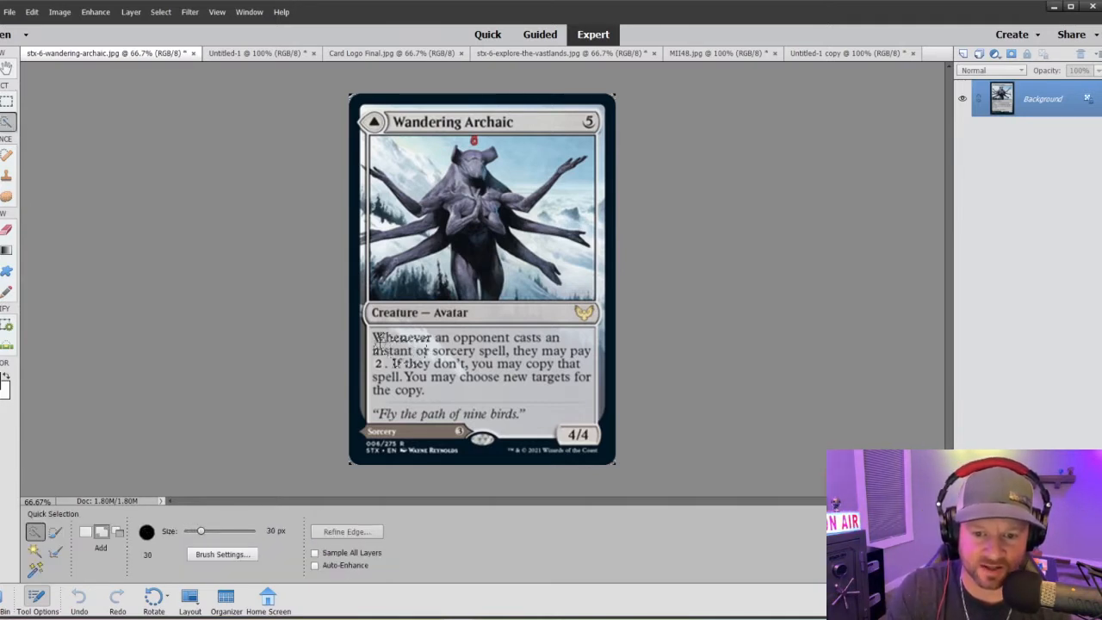
pyautogui.moveTo(378, 343)
pyautogui.mouseDown()
pyautogui.moveTo(576, 341)
pyautogui.moveTo(571, 380)
pyautogui.moveTo(515, 360)
pyautogui.mouseUp()
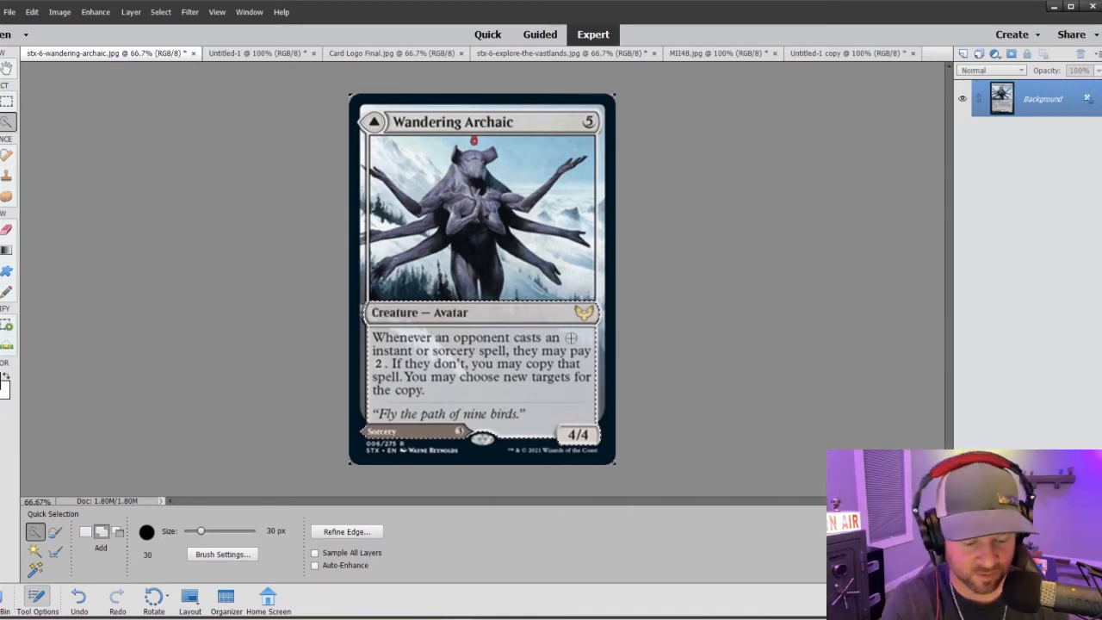
# Refine the selection along the outer edge of the type bar and text box so it includes the whole frame
pyautogui.hotkey('ctrl', '=')
pyautogui.hotkey('ctrl', '=')
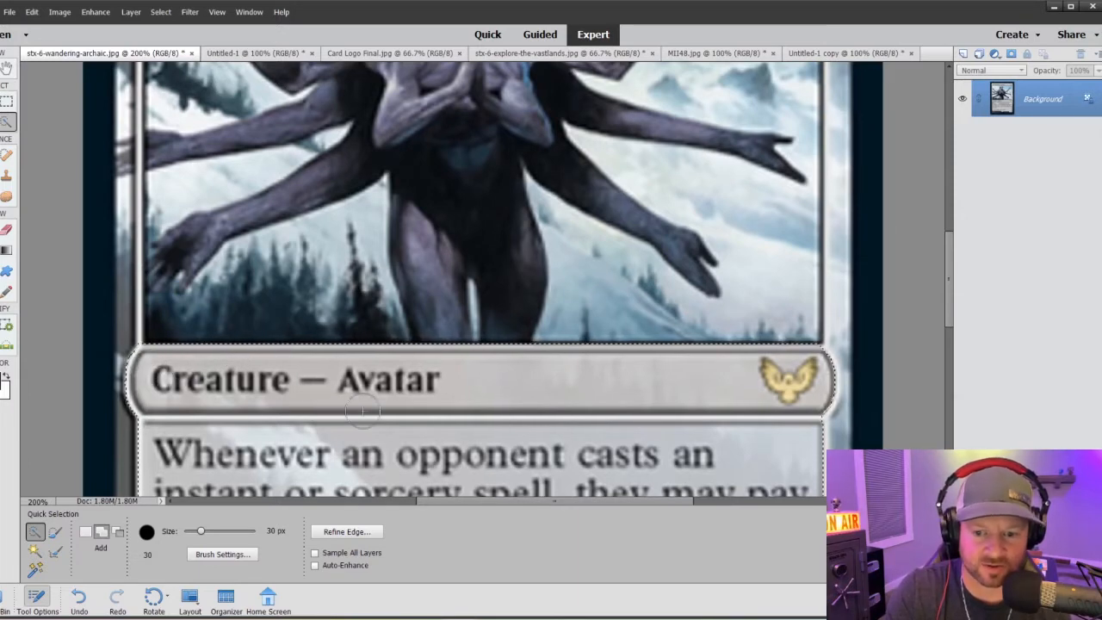
pyautogui.scroll(-1, 693, 421)
pyautogui.scroll(-10, 693, 422)
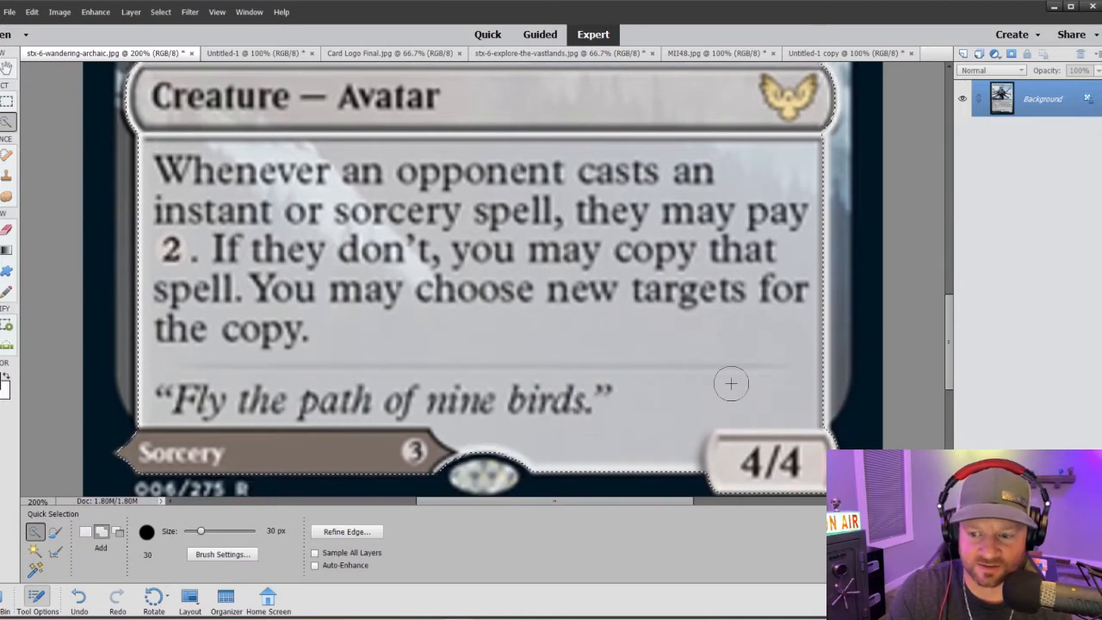
pyautogui.scroll(1, 731, 381)
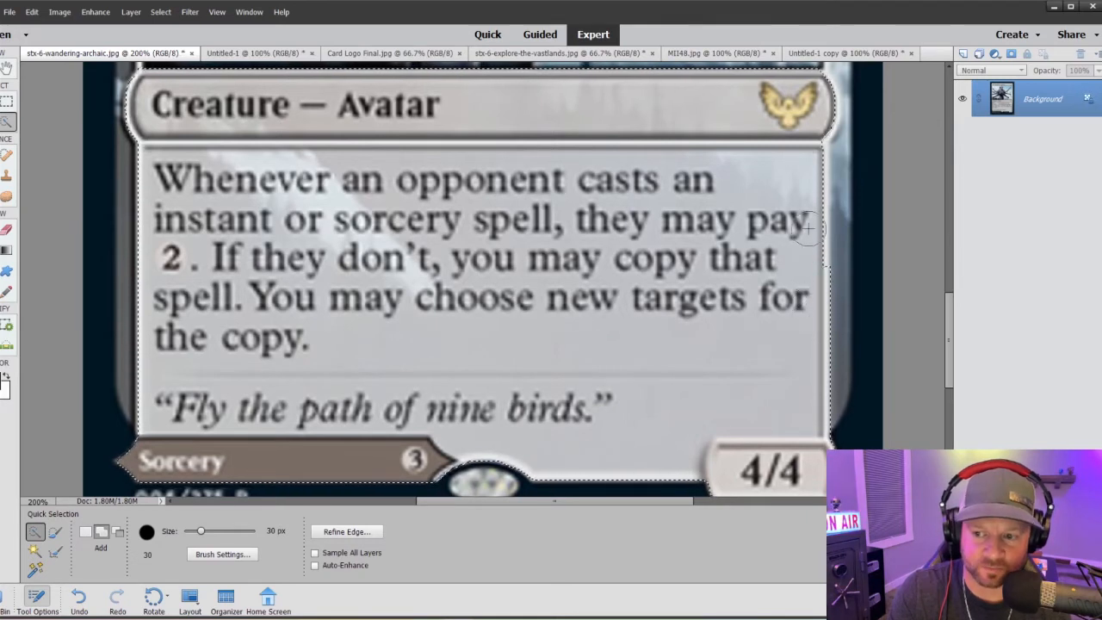
pyautogui.scroll(1, 797, 159)
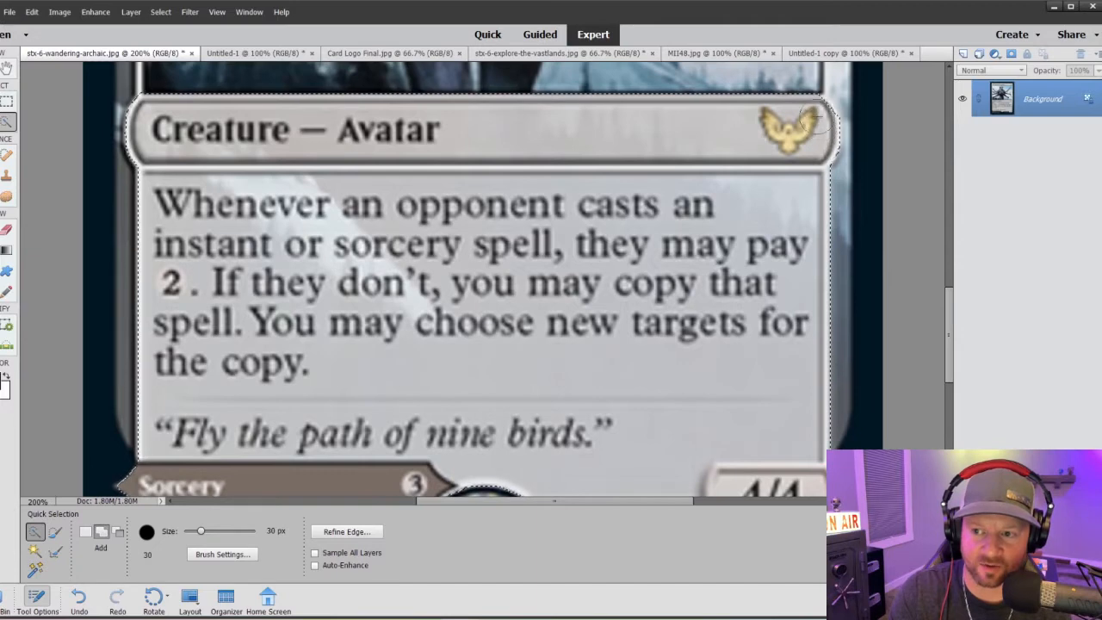
pyautogui.scroll(3, 566, 210)
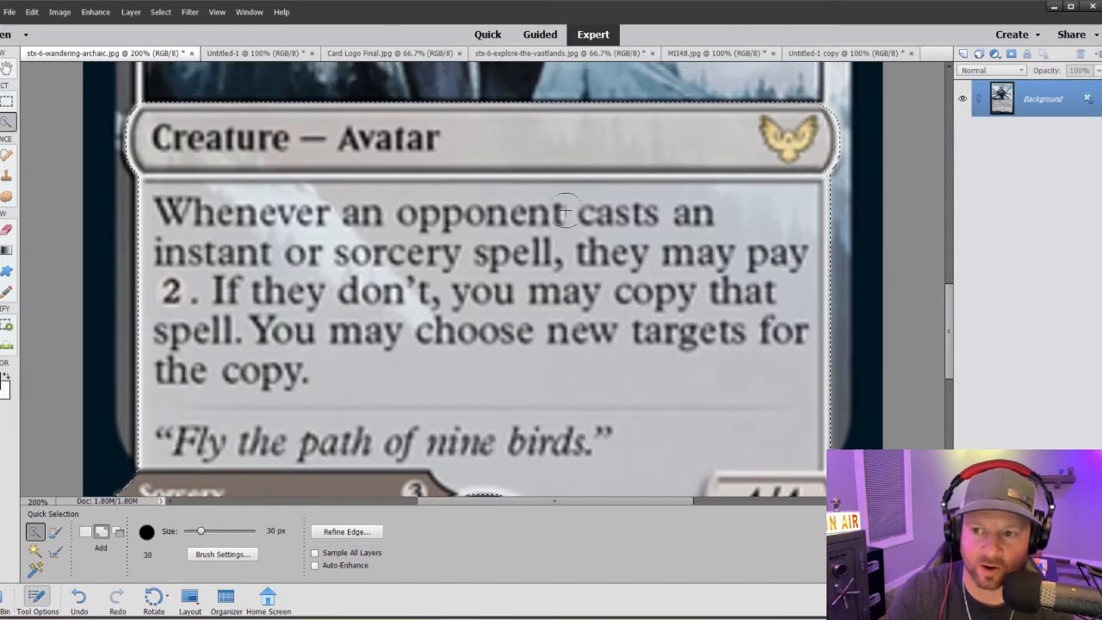
pyautogui.scroll(1, 566, 210)
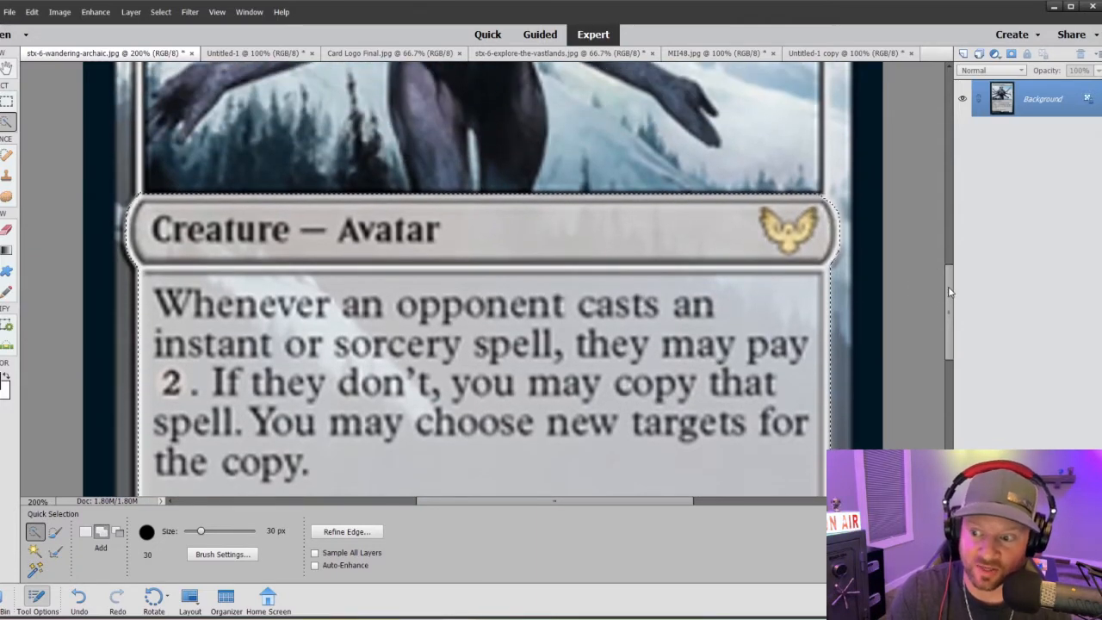
# Extend the selection to the card's title bar and triangle icon, undoing the stray additions around the icon
pyautogui.moveTo(948, 291); pyautogui.dragTo(954, 166)
pyautogui.scroll(-2, 789, 169)
pyautogui.scroll(1, 788, 169)
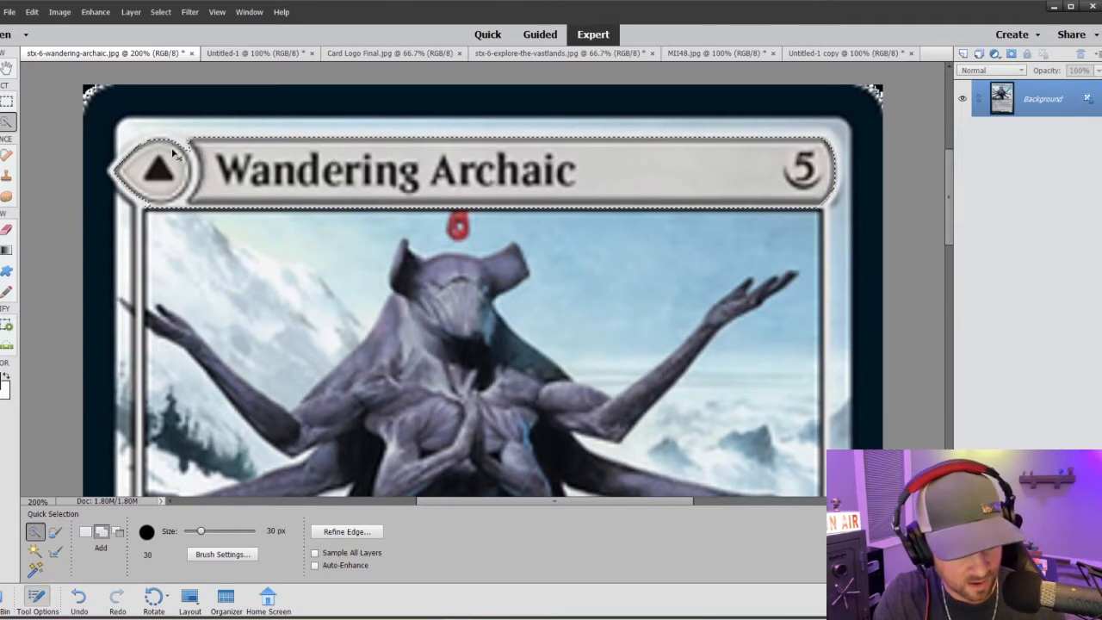
pyautogui.hotkey('ctrl', 'z')
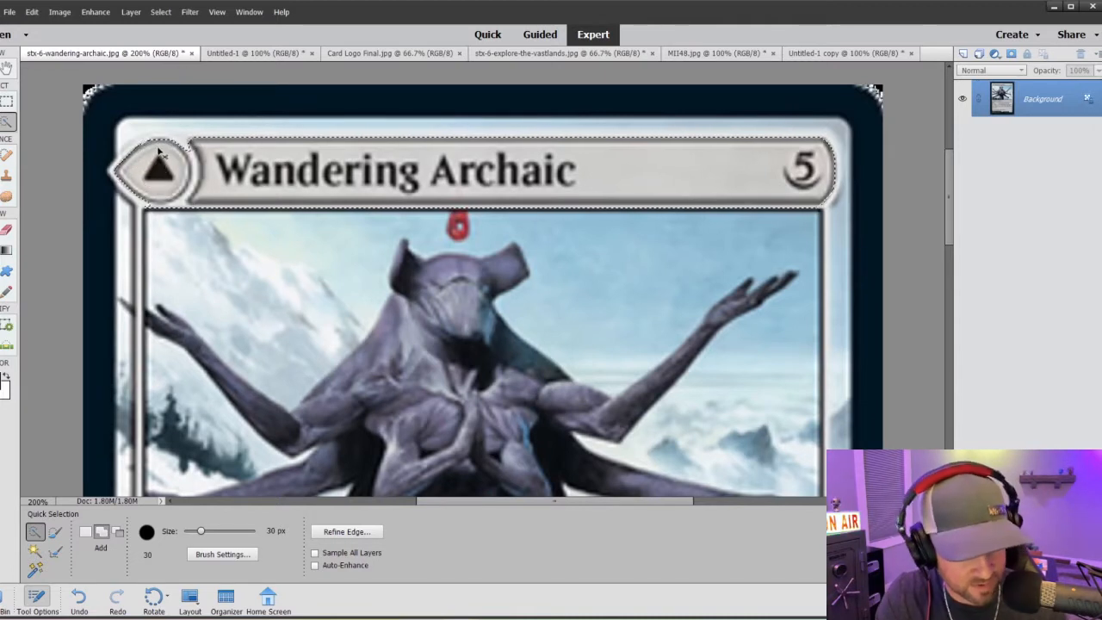
pyautogui.hotkey('ctrl', 'z')
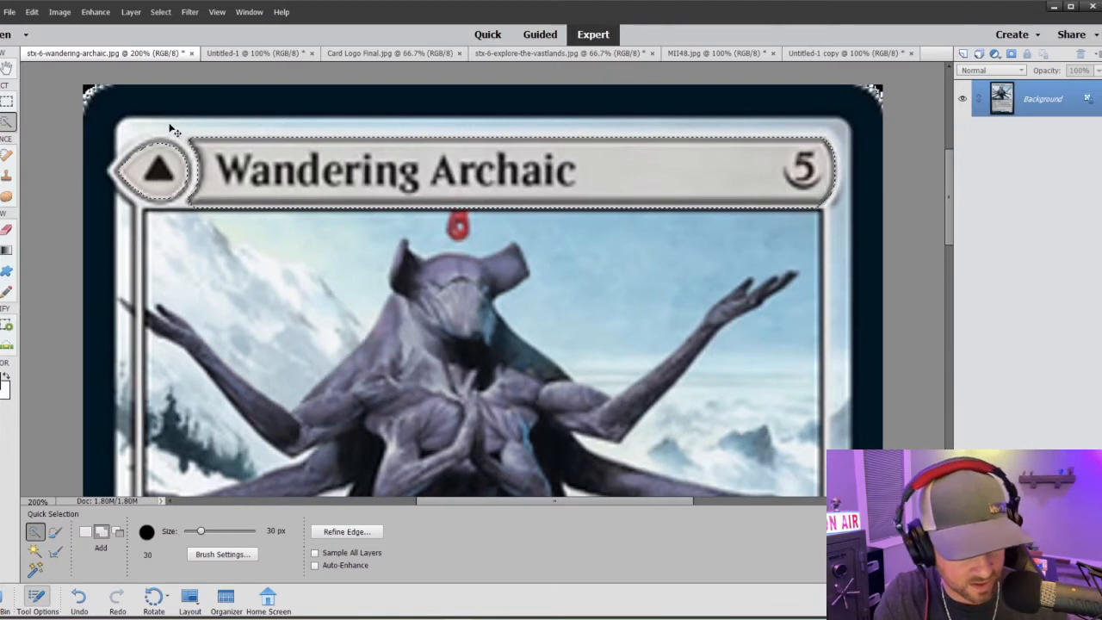
# Paste the card frame pieces into the Untitled-1 artwork, scale them to 58.54% and place them over the central figure
pyautogui.click(257, 53)
pyautogui.hotkey('ctrl', 'v')
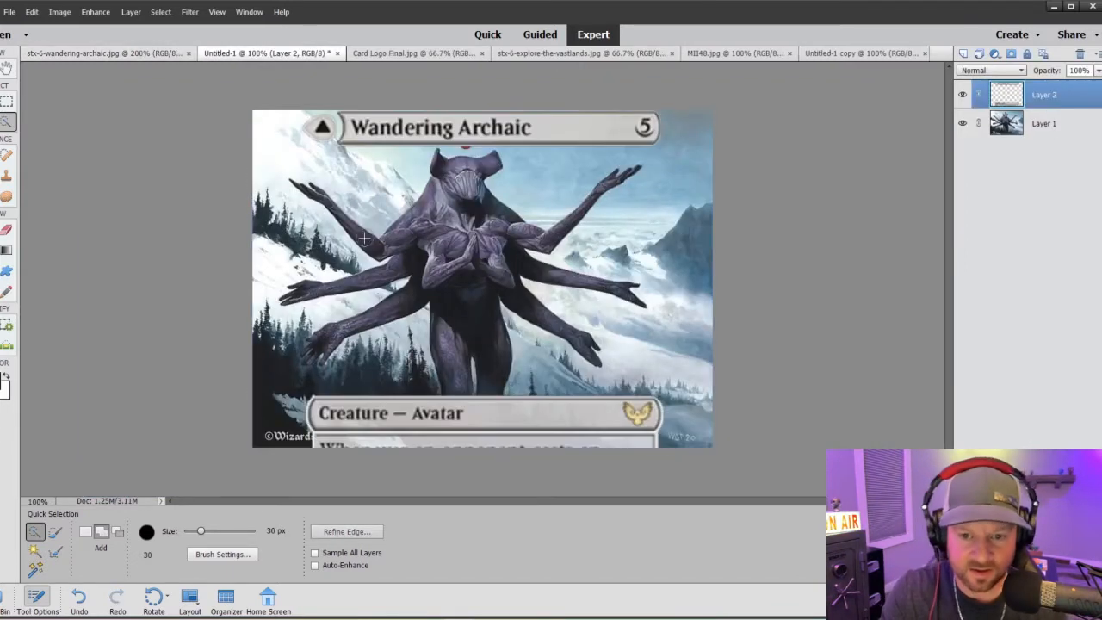
pyautogui.press('v')
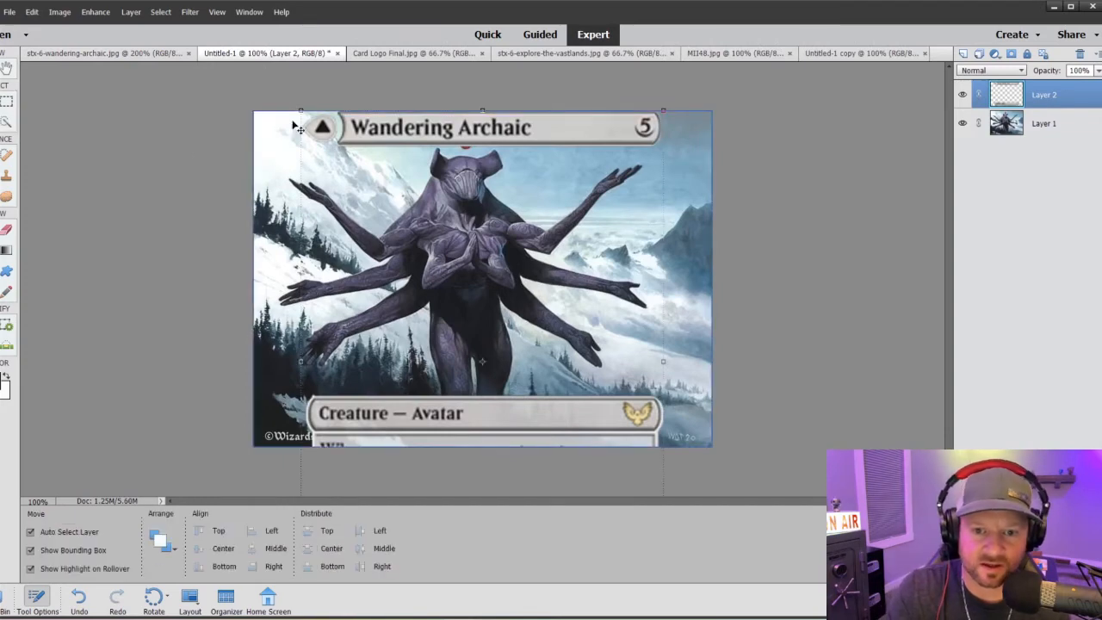
pyautogui.moveTo(301, 112); pyautogui.dragTo(379, 138)
pyautogui.moveTo(476, 154); pyautogui.dragTo(482, 154)
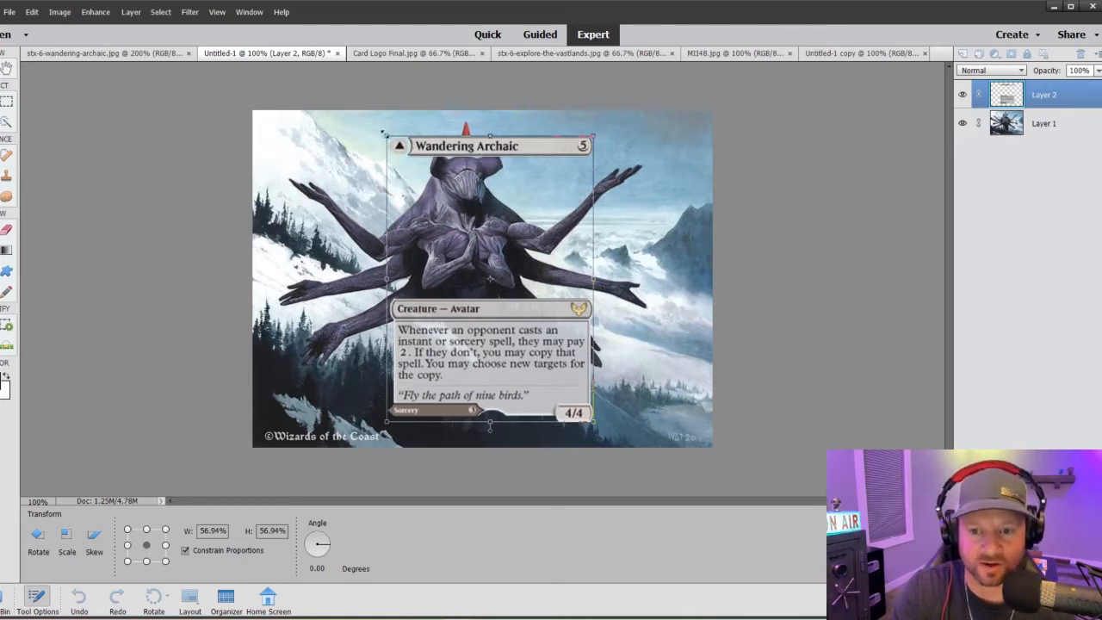
pyautogui.moveTo(387, 135); pyautogui.dragTo(377, 124)
pyautogui.moveTo(482, 330); pyautogui.dragTo(462, 357)
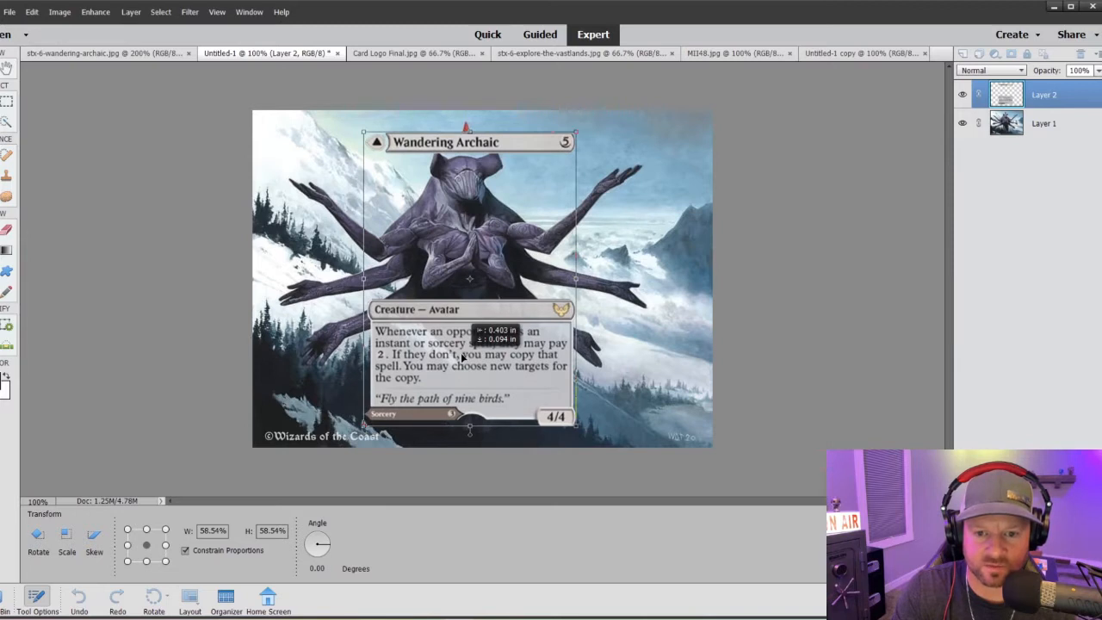
pyautogui.moveTo(460, 346); pyautogui.dragTo(462, 349)
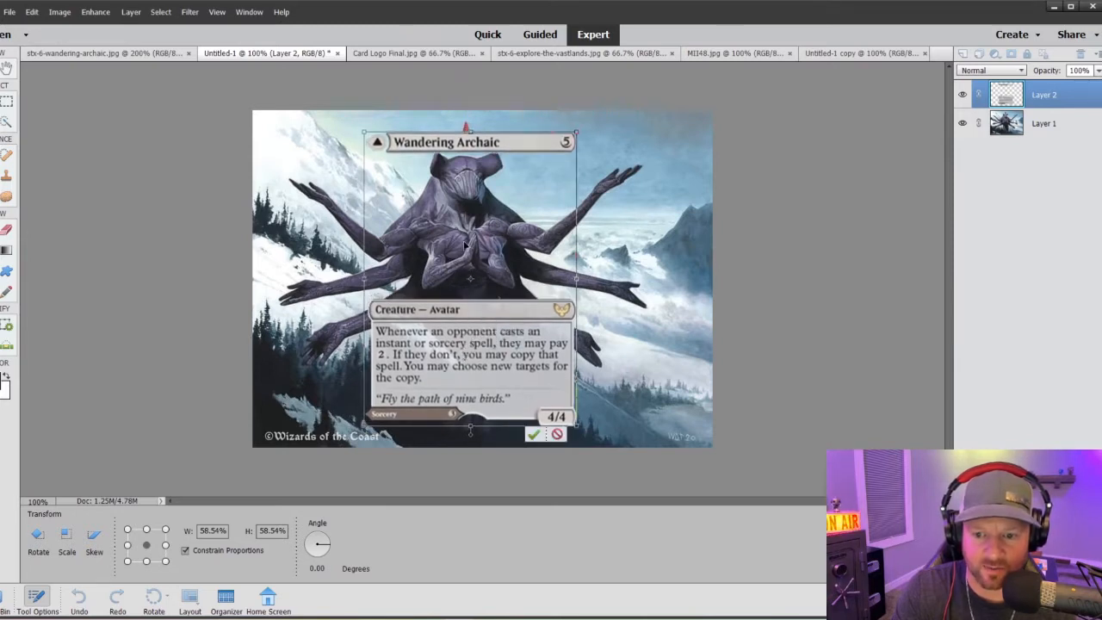
# Lower the pasted frame layer's opacity to 48%
pyautogui.click(1099, 72)
pyautogui.moveTo(1095, 85); pyautogui.dragTo(1070, 85)
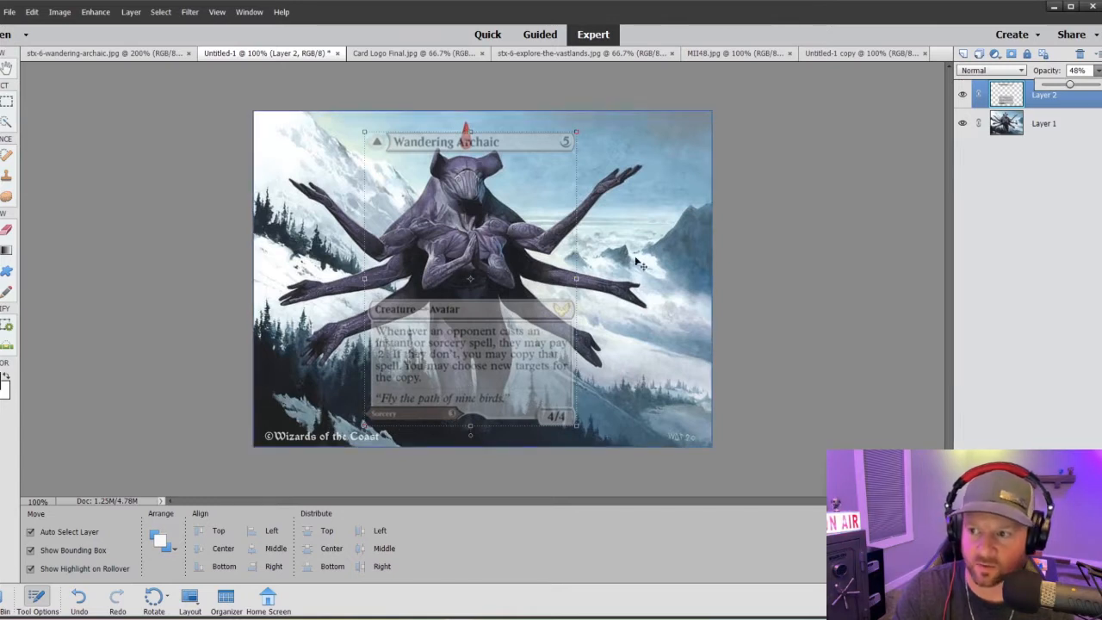
# Crop the image to a portrait card shape, leaving a narrow margin of artwork around the frame pieces
pyautogui.click(59, 12)
pyautogui.click(105, 60)
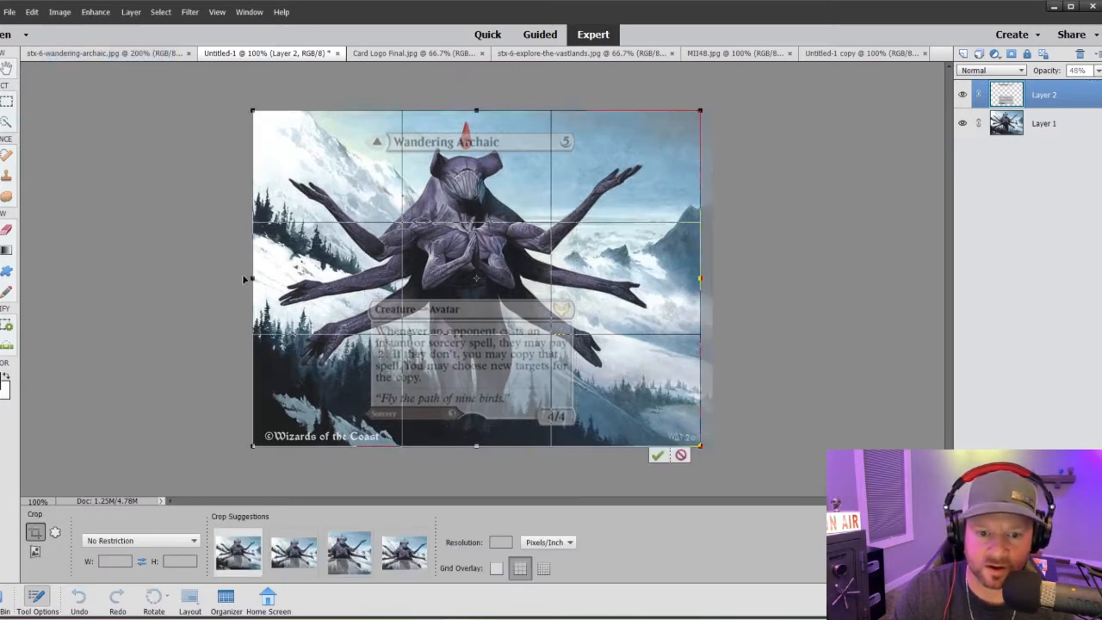
pyautogui.moveTo(252, 277); pyautogui.dragTo(348, 277)
pyautogui.moveTo(699, 279); pyautogui.dragTo(601, 284)
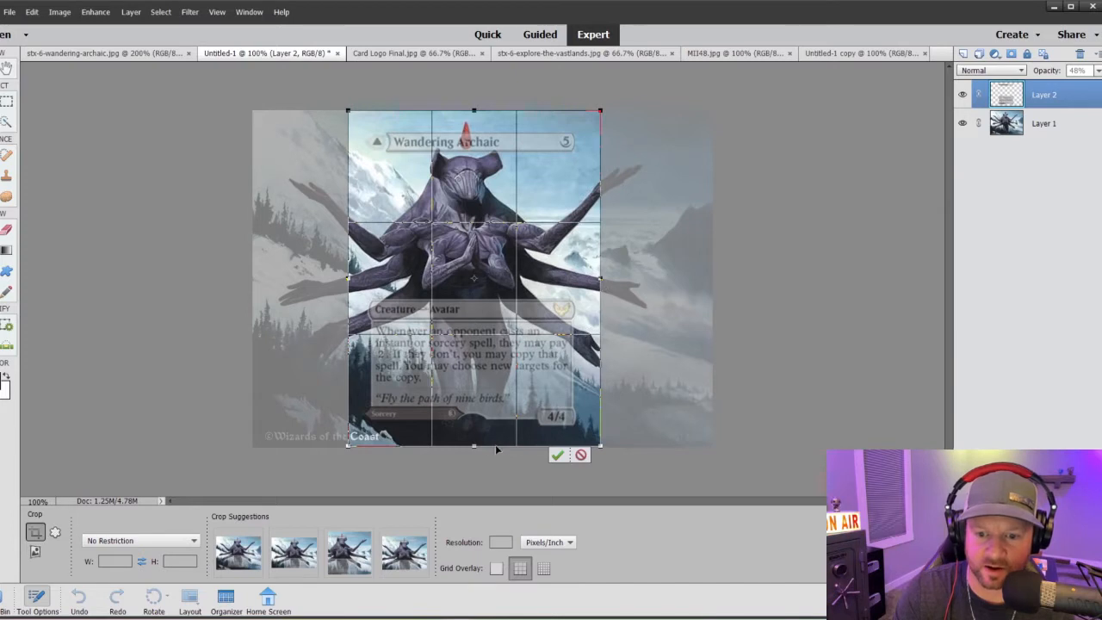
pyautogui.moveTo(472, 446); pyautogui.dragTo(473, 439)
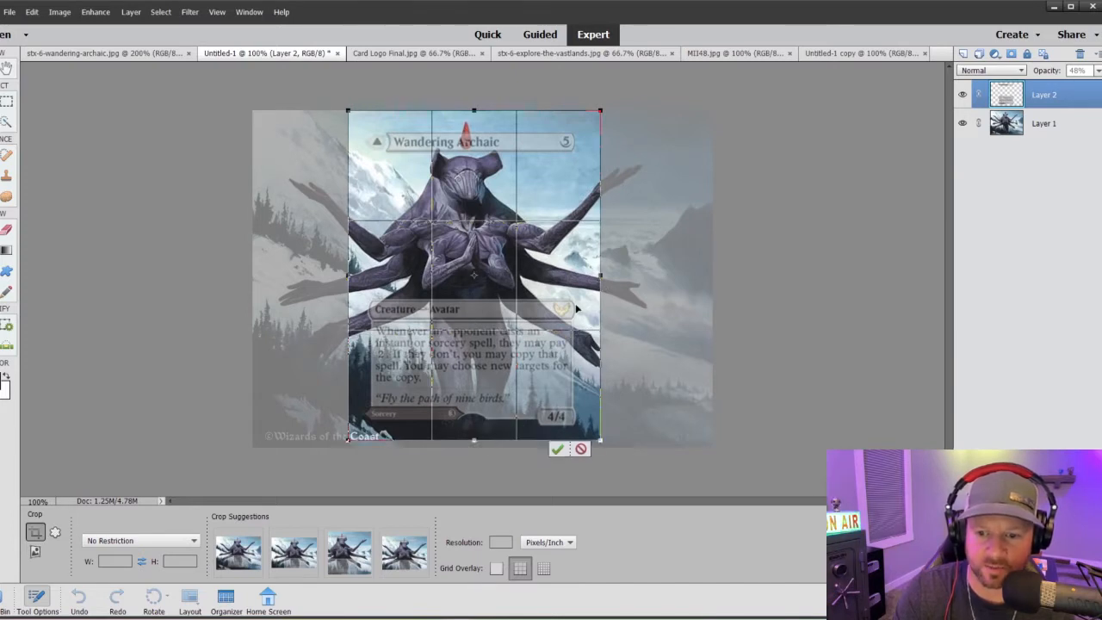
pyautogui.moveTo(600, 275); pyautogui.dragTo(591, 264)
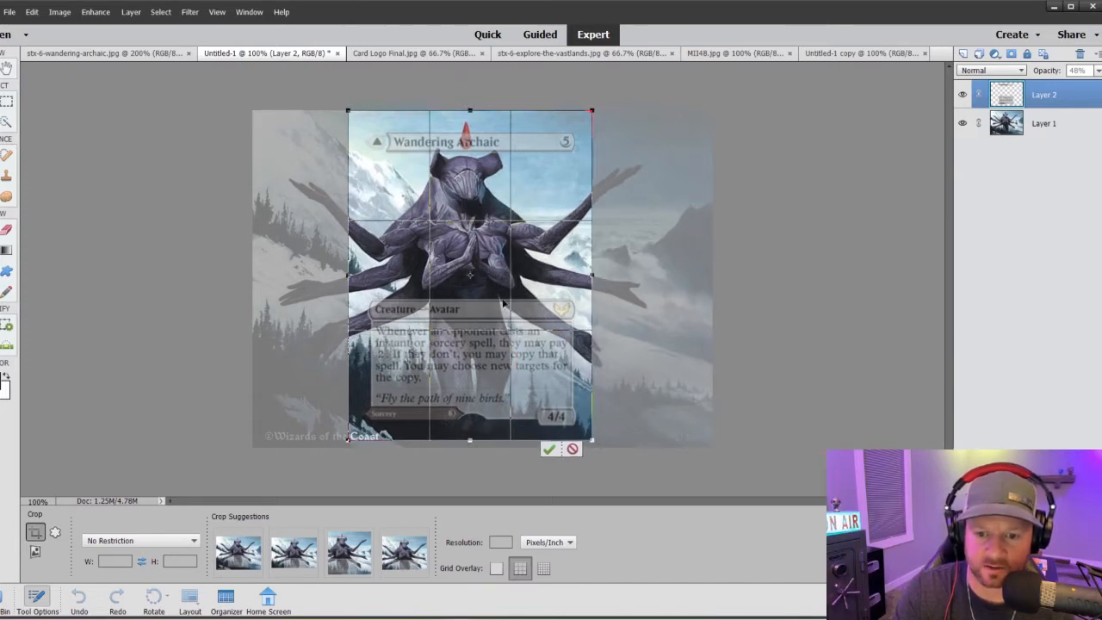
pyautogui.moveTo(349, 273); pyautogui.dragTo(352, 276)
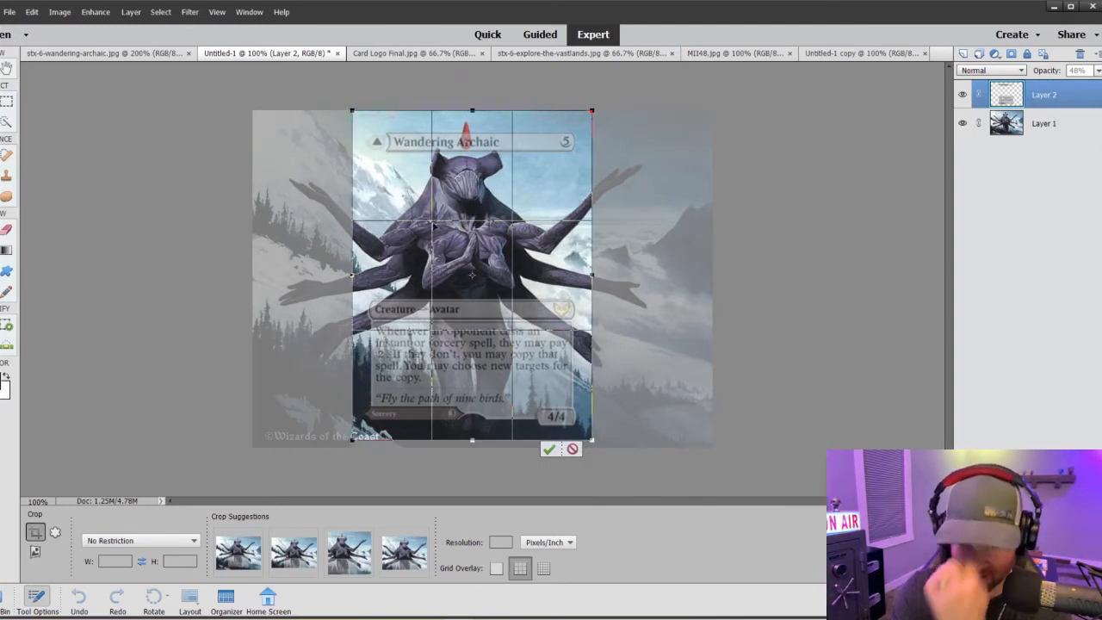
pyautogui.moveTo(472, 113); pyautogui.dragTo(472, 115)
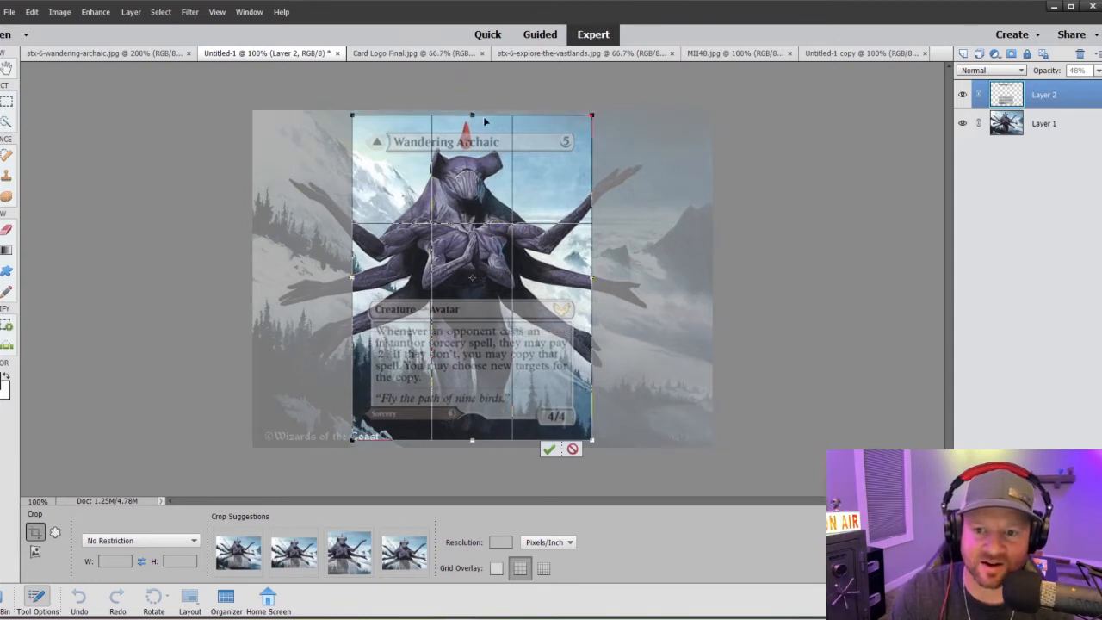
pyautogui.click(549, 449)
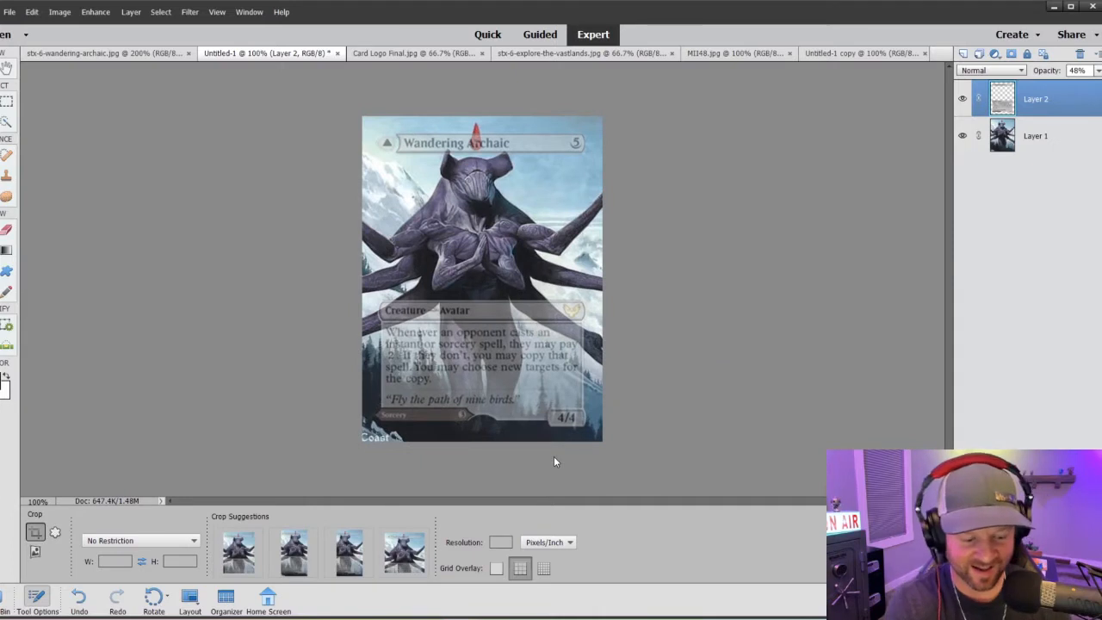
# Remove the leftover "Coast" watermark from the artwork on Layer 1 with a 9 px Clone Stamp, covering it with nearby rock texture
pyautogui.hotkey('ctrl', '=')
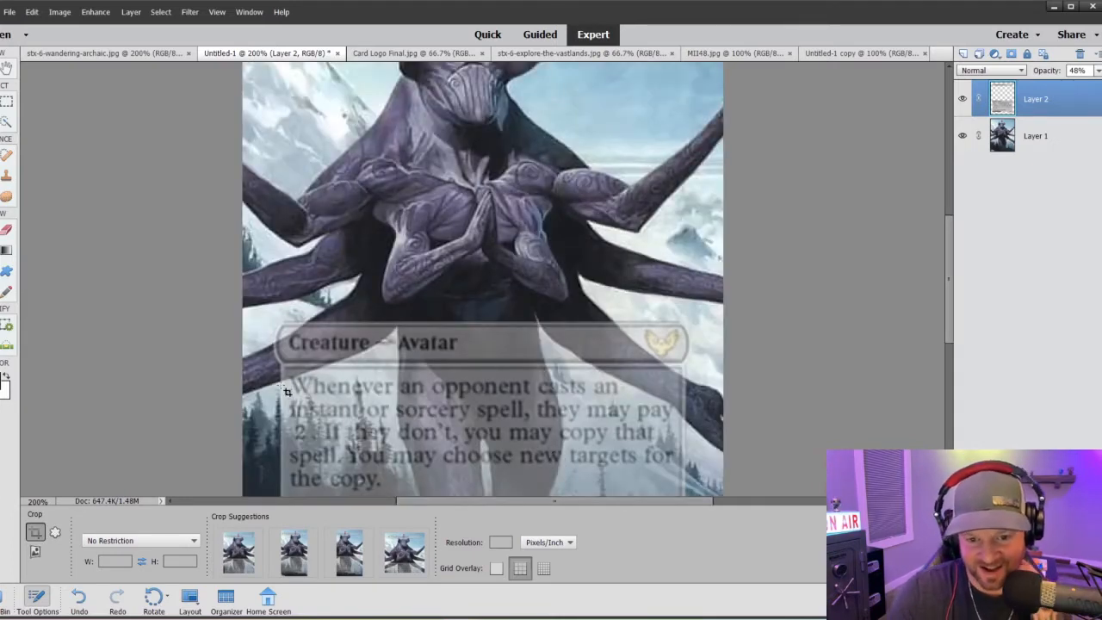
pyautogui.scroll(-2, 275, 383)
pyautogui.scroll(-4, 275, 382)
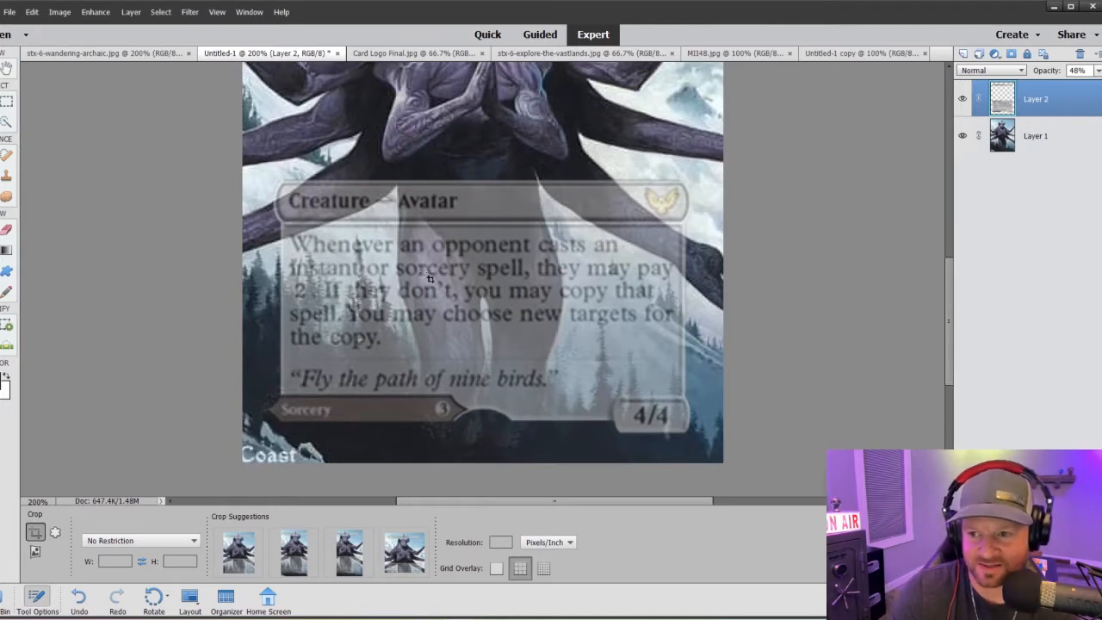
pyautogui.press('s')
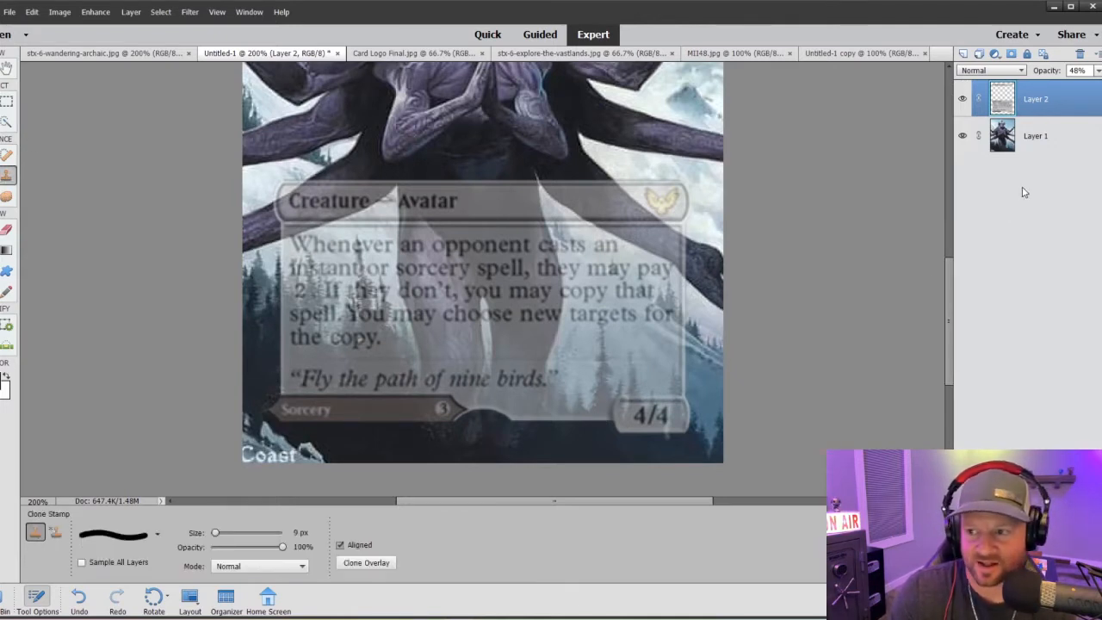
pyautogui.click(1014, 140)
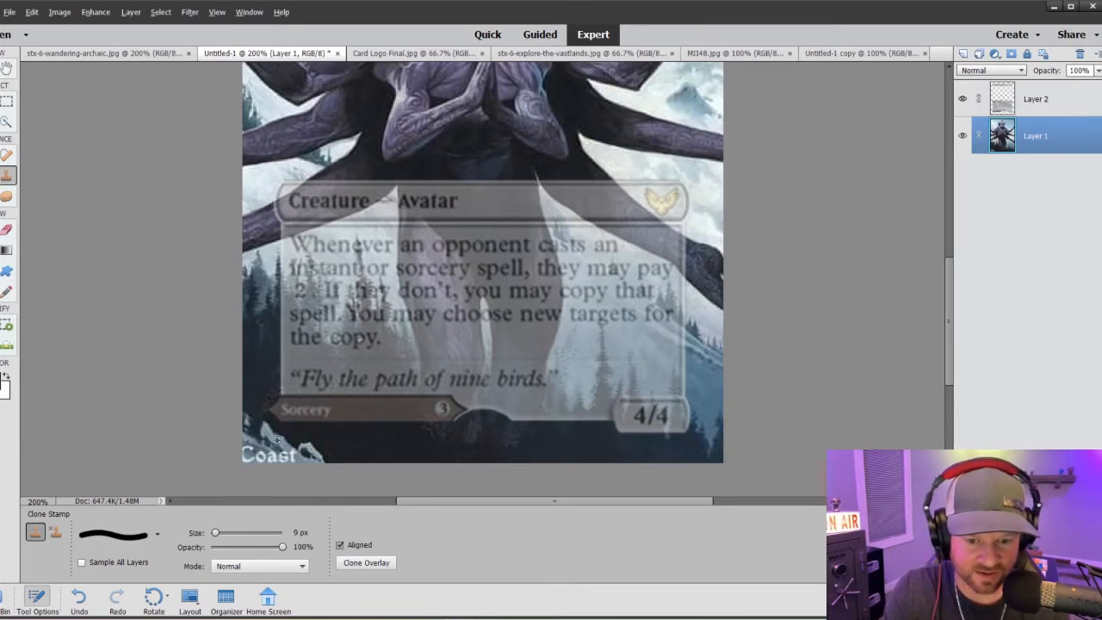
pyautogui.moveTo(284, 458); pyautogui.dragTo(287, 450)
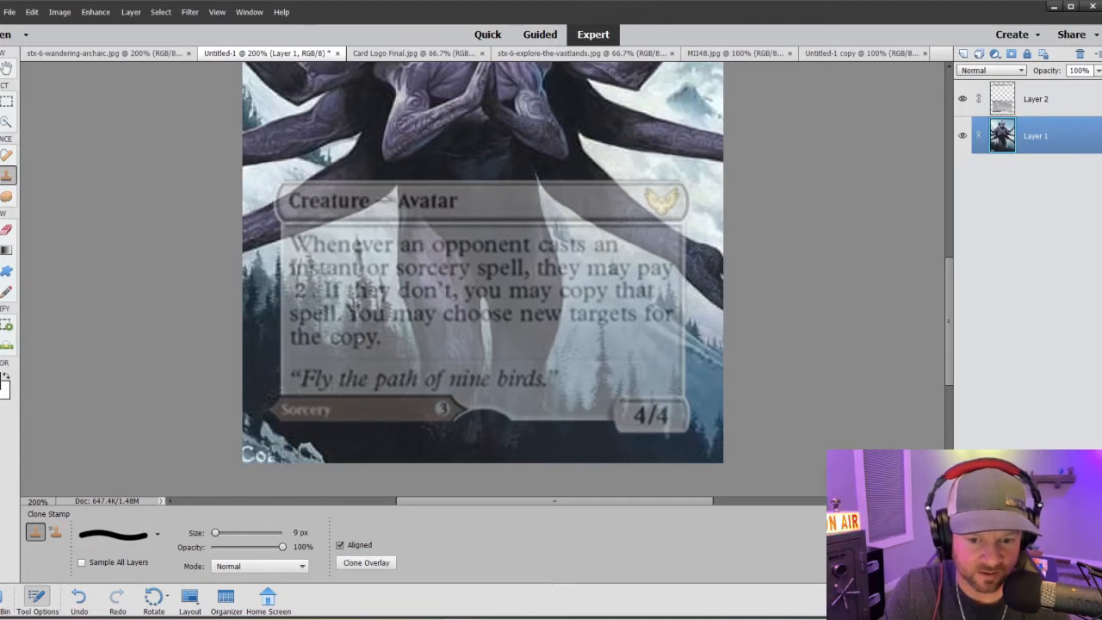
pyautogui.moveTo(267, 448); pyautogui.dragTo(249, 459)
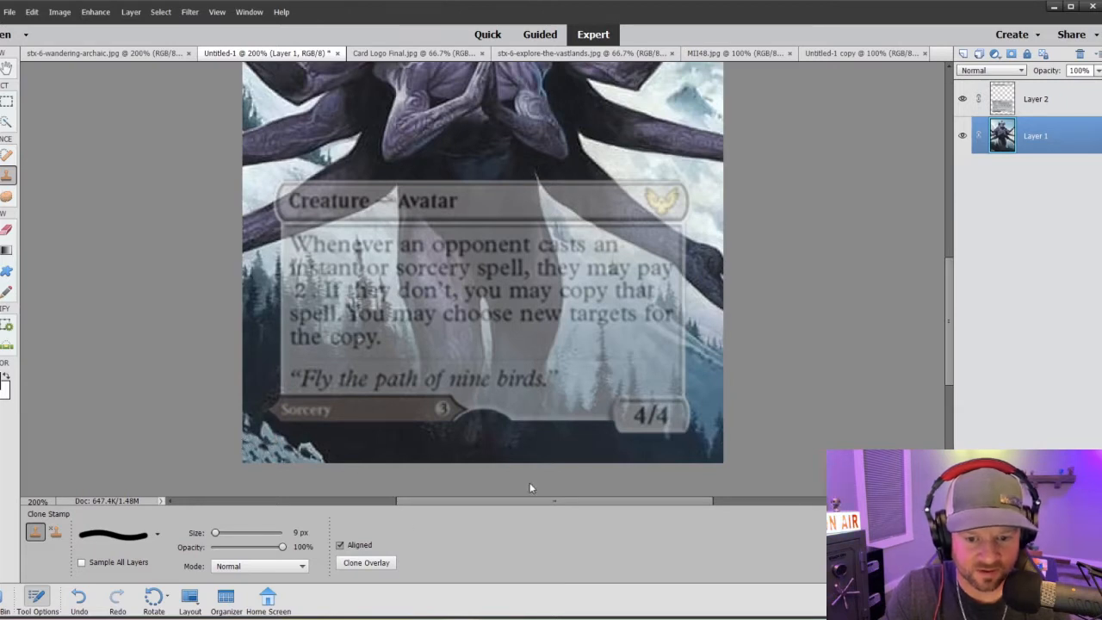
# Raise the opacity of the frame on Layer 2 to 62%
pyautogui.hotkey('ctrl', '-')
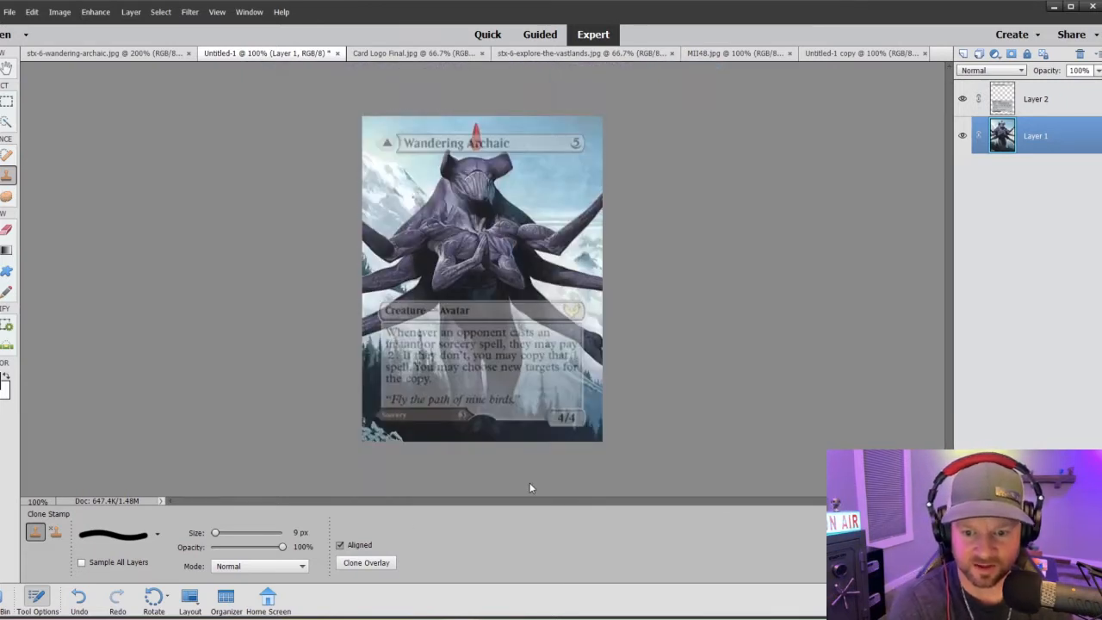
pyautogui.click(1046, 98)
pyautogui.click(1098, 71)
pyautogui.moveTo(1068, 84); pyautogui.dragTo(1078, 84)
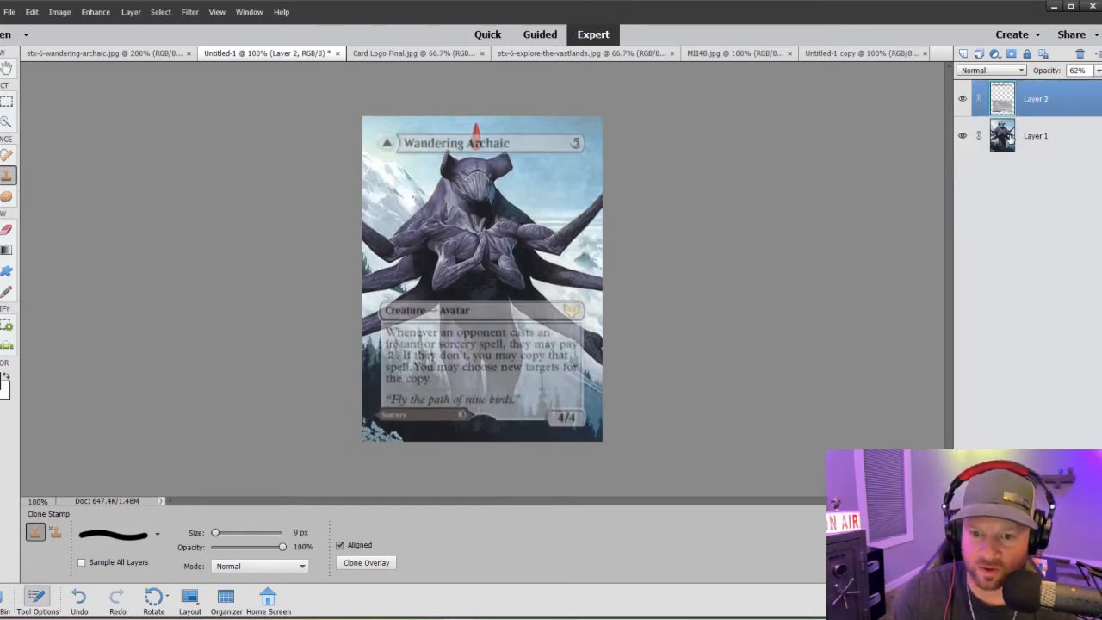
# Clear a strip of the frame over the lower right arm on Layer 2 with the 9 px Clone Stamp
pyautogui.click(1021, 143)
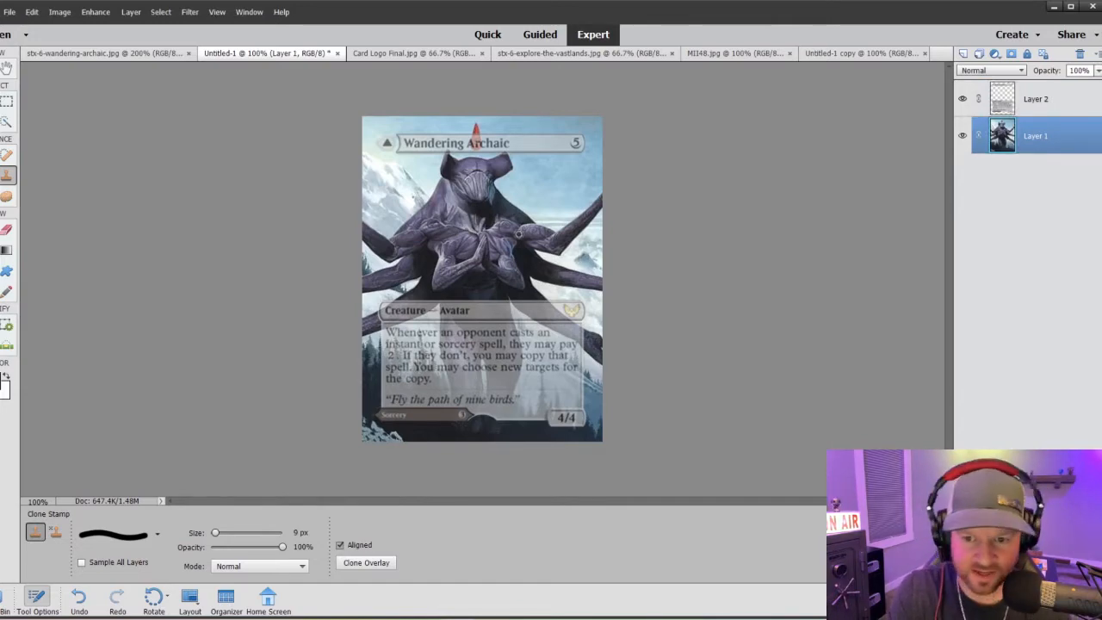
pyautogui.hotkey('ctrl', '=')
pyautogui.hotkey('ctrl', '=')
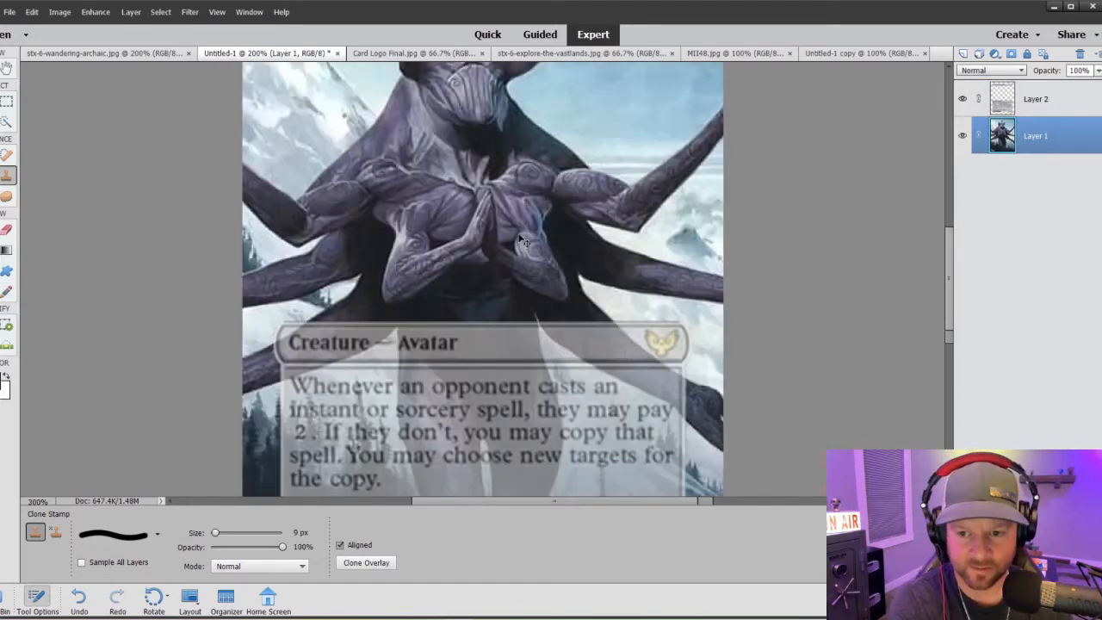
pyautogui.scroll(-3, 581, 313)
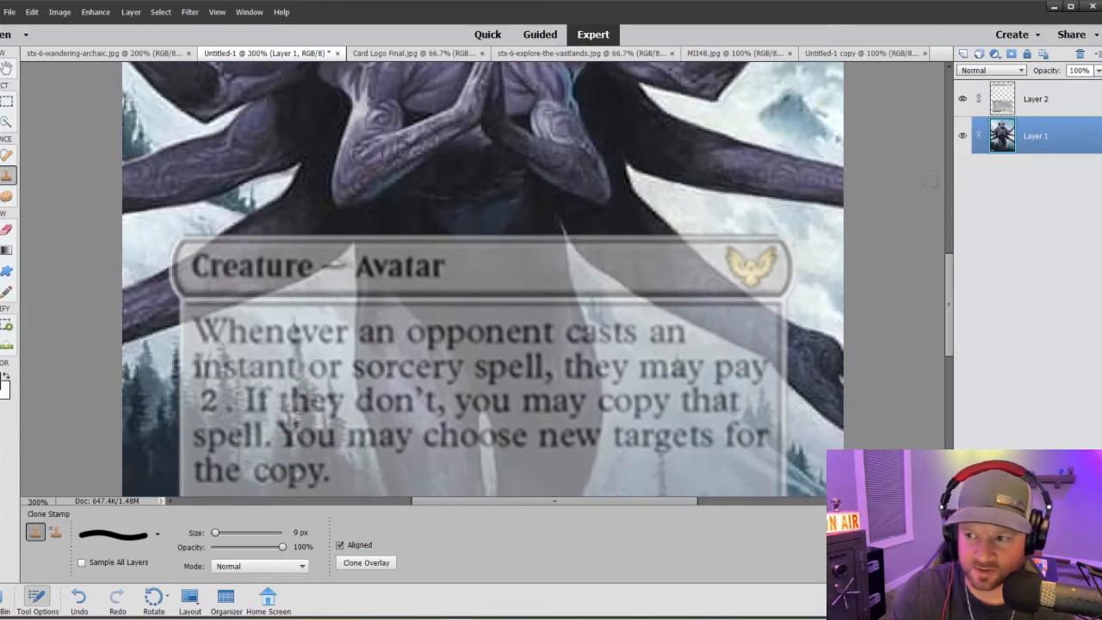
pyautogui.hotkey('alt', ']')
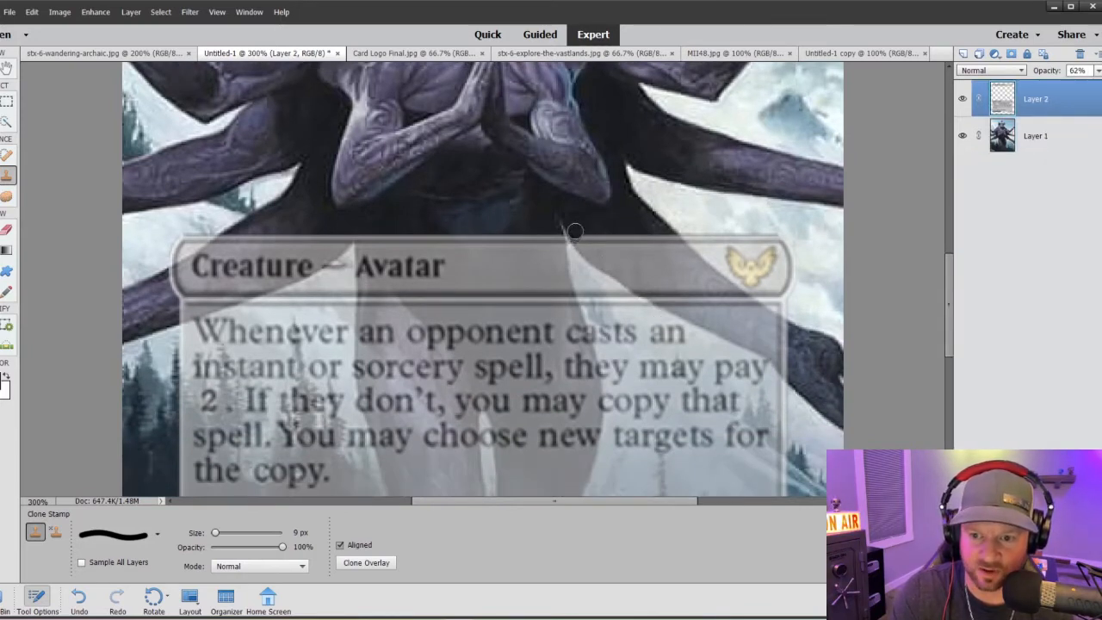
pyautogui.moveTo(569, 229); pyautogui.dragTo(783, 343)
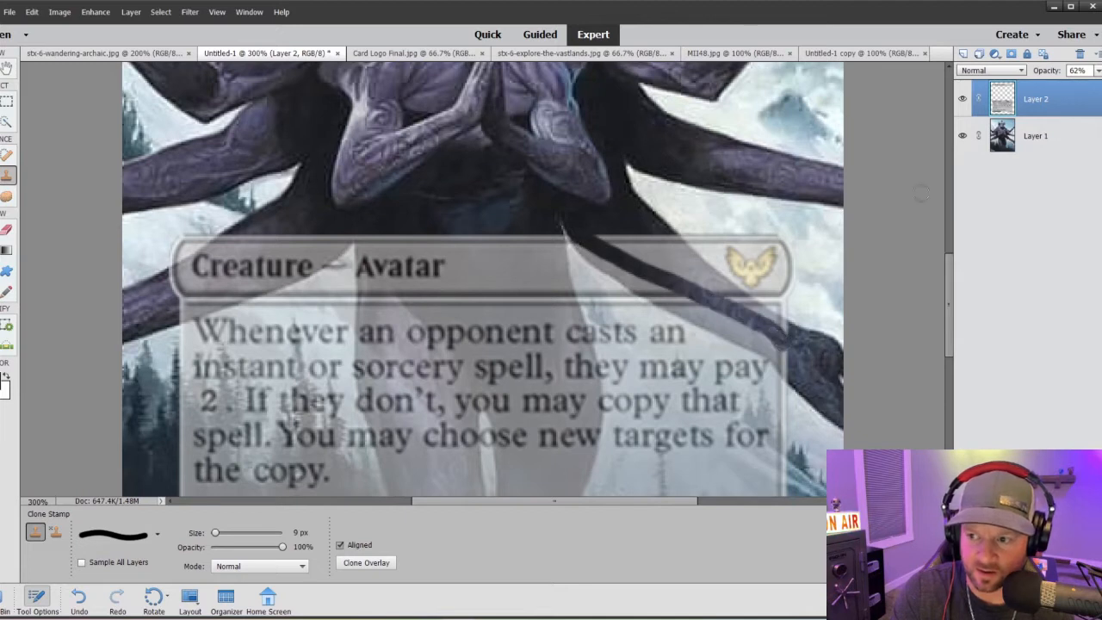
# Select the two lowest arms on Layer 1 with a 30 px Quick Selection, delete the frame over them on Layer 2, and deselect
pyautogui.click(1013, 142)
pyautogui.click(7, 123)
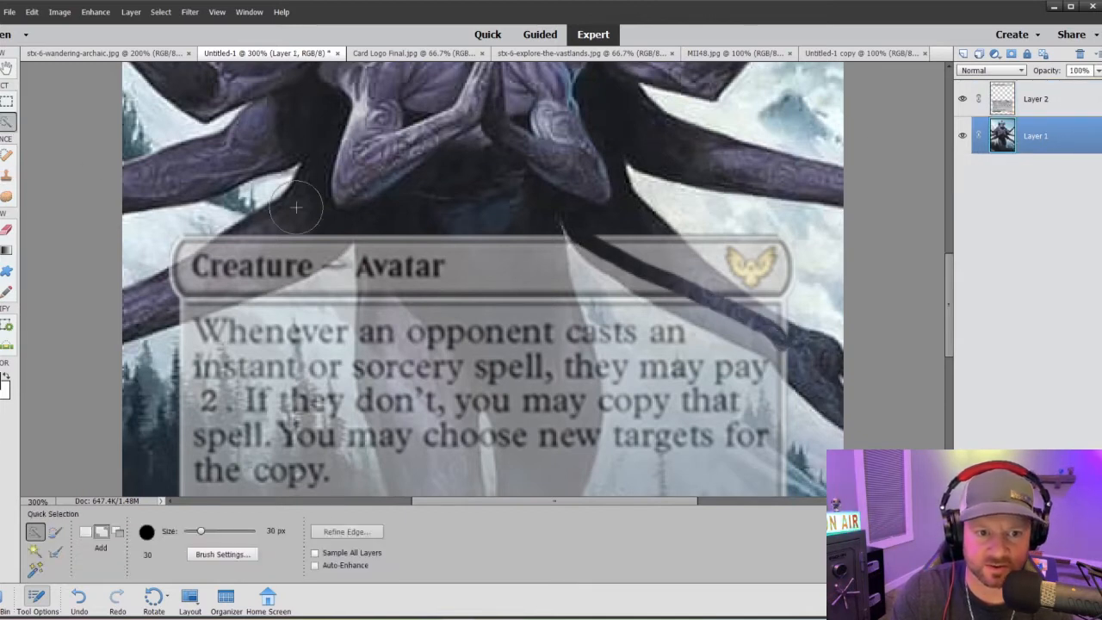
pyautogui.moveTo(663, 276)
pyautogui.mouseDown()
pyautogui.moveTo(627, 211)
pyautogui.moveTo(541, 189)
pyautogui.moveTo(290, 221)
pyautogui.moveTo(274, 238)
pyautogui.mouseUp()
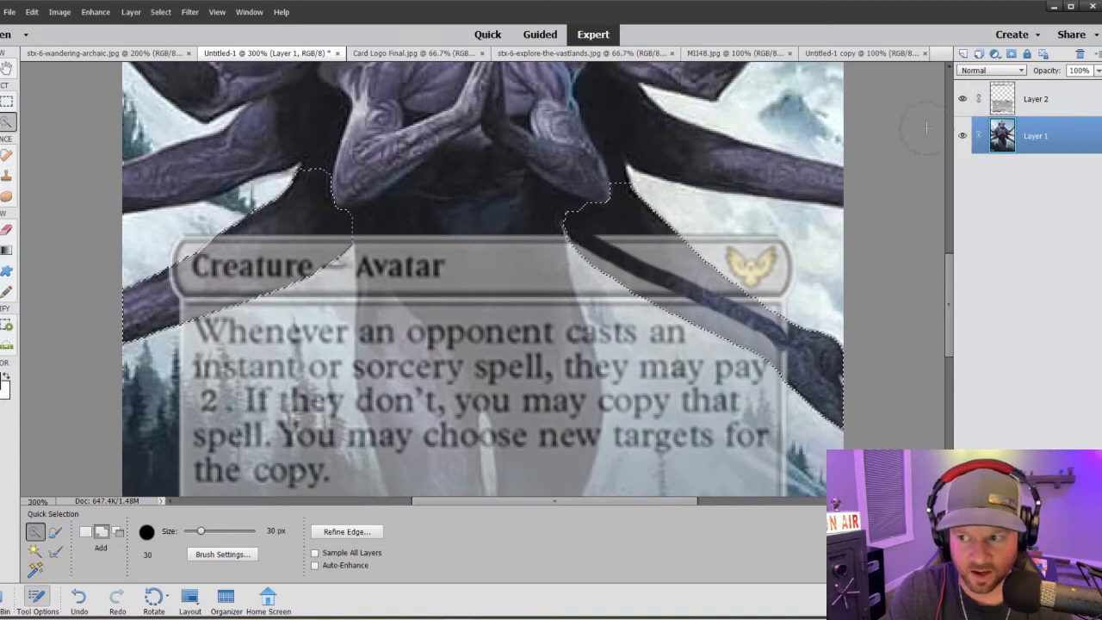
pyautogui.click(1018, 103)
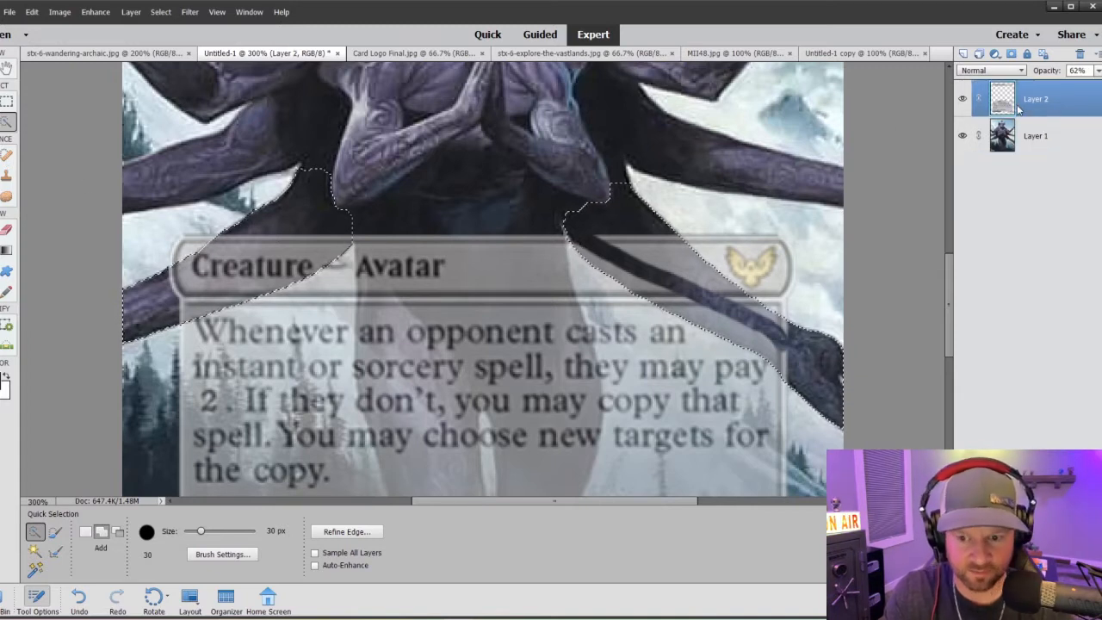
pyautogui.press('Delete')
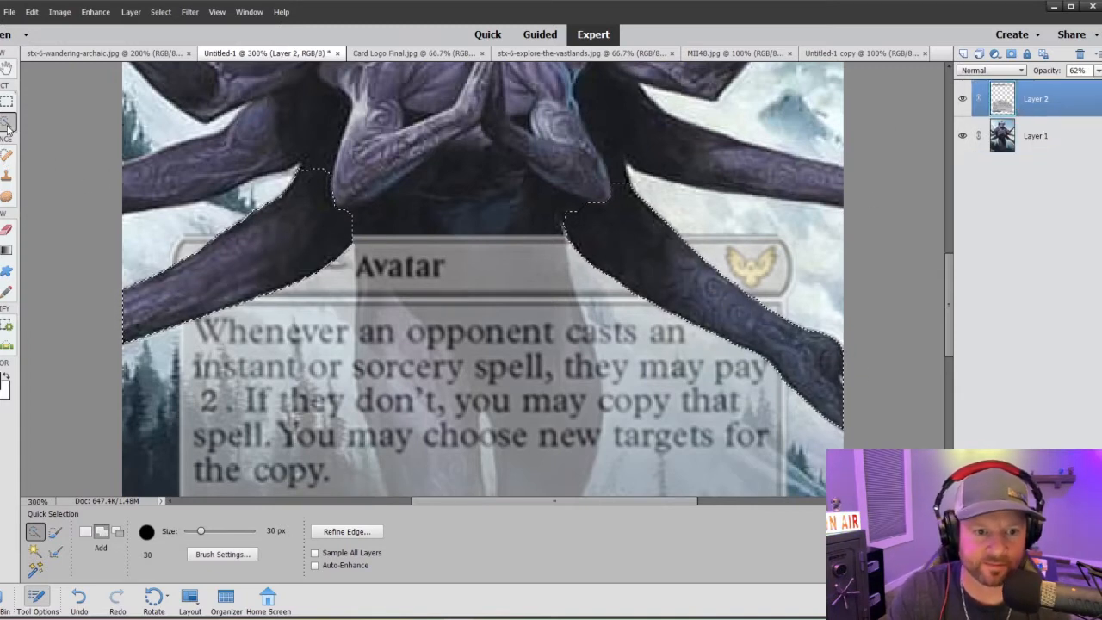
pyautogui.rightClick(253, 242)
pyautogui.click(281, 250)
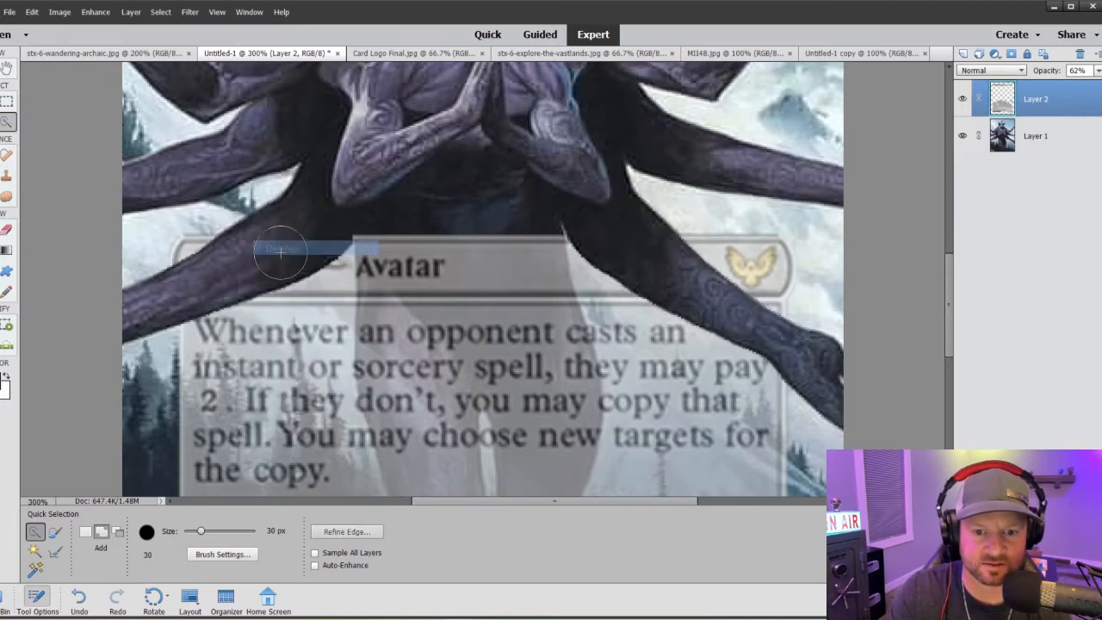
# Examine the cleared arms, the overall card and the title bar at different magnifications
pyautogui.click(7, 174)
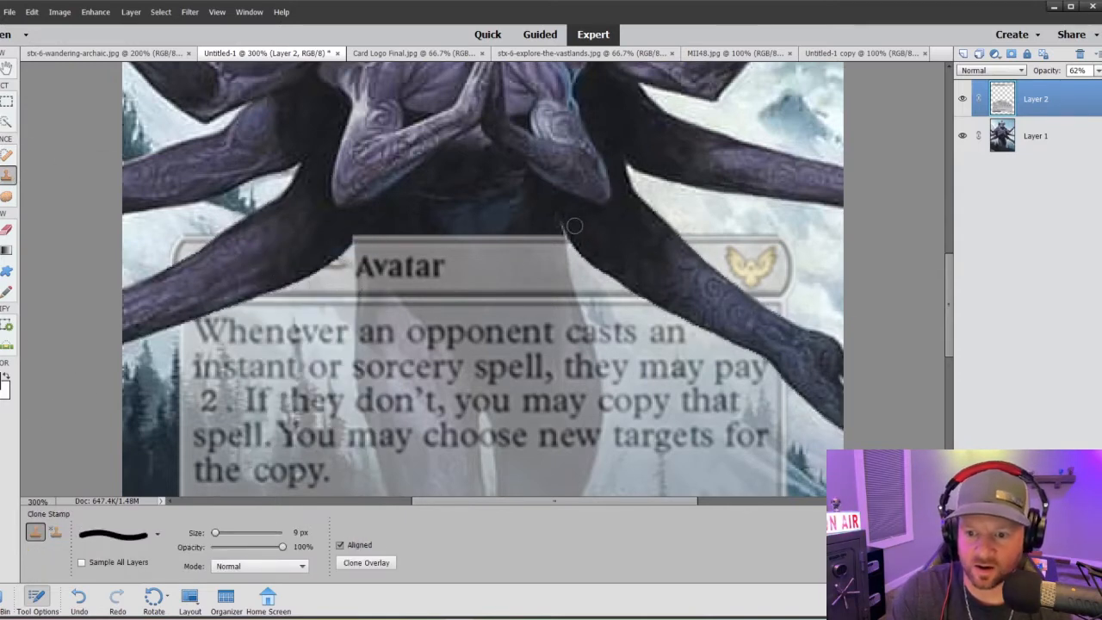
pyautogui.hotkey('ctrl', '-')
pyautogui.hotkey('ctrl', '-')
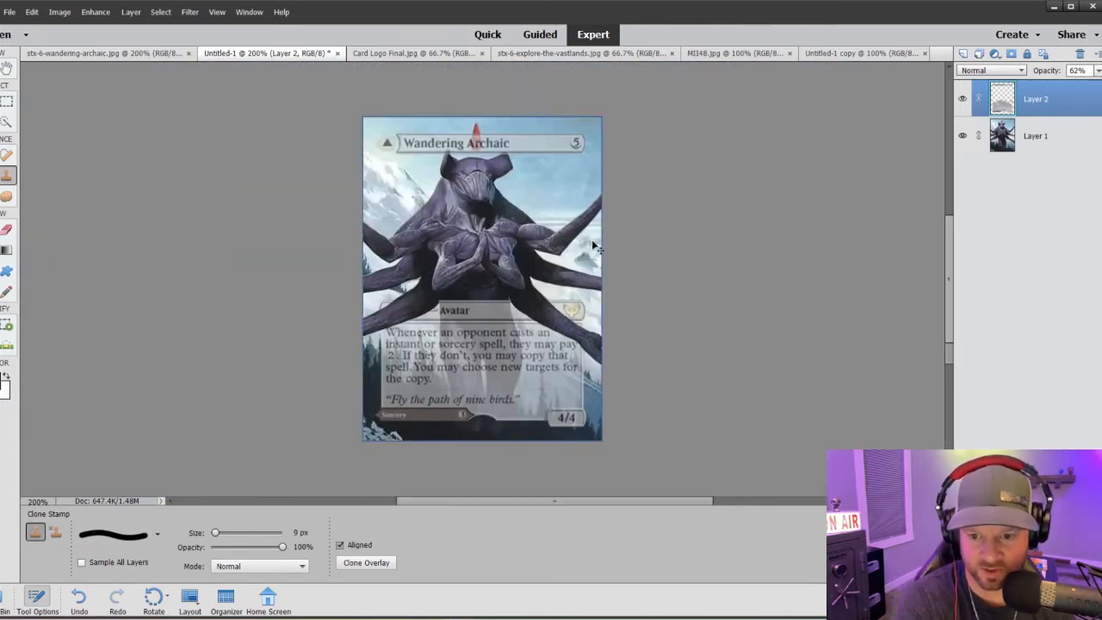
pyautogui.hotkey('ctrl', '+')
pyautogui.hotkey('ctrl', '+')
pyautogui.hotkey('ctrl', '-')
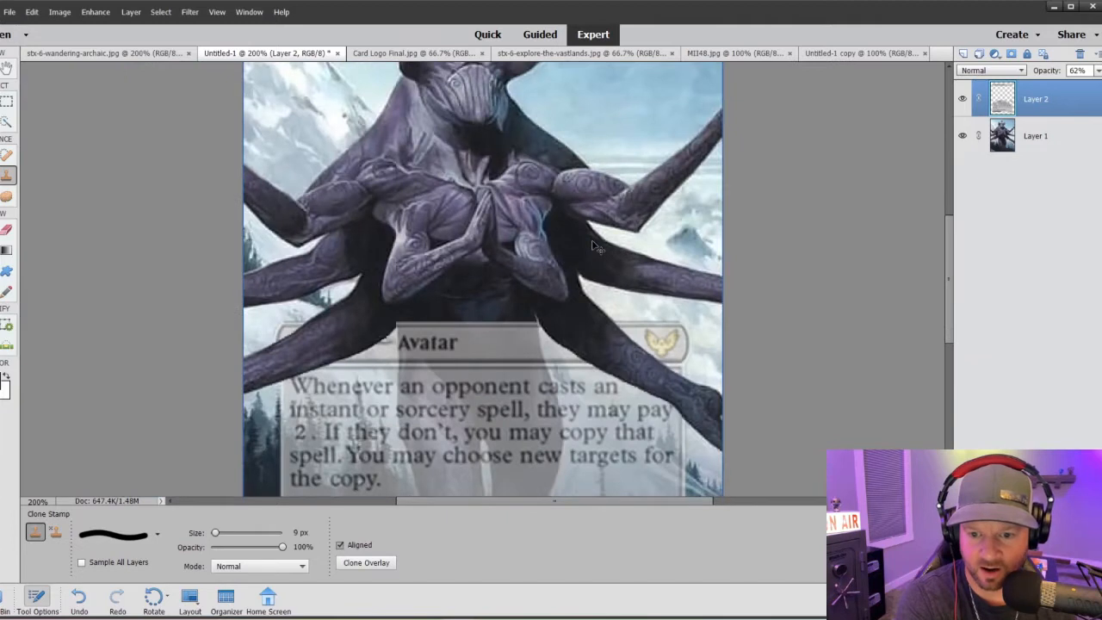
pyautogui.hotkey('ctrl', '-')
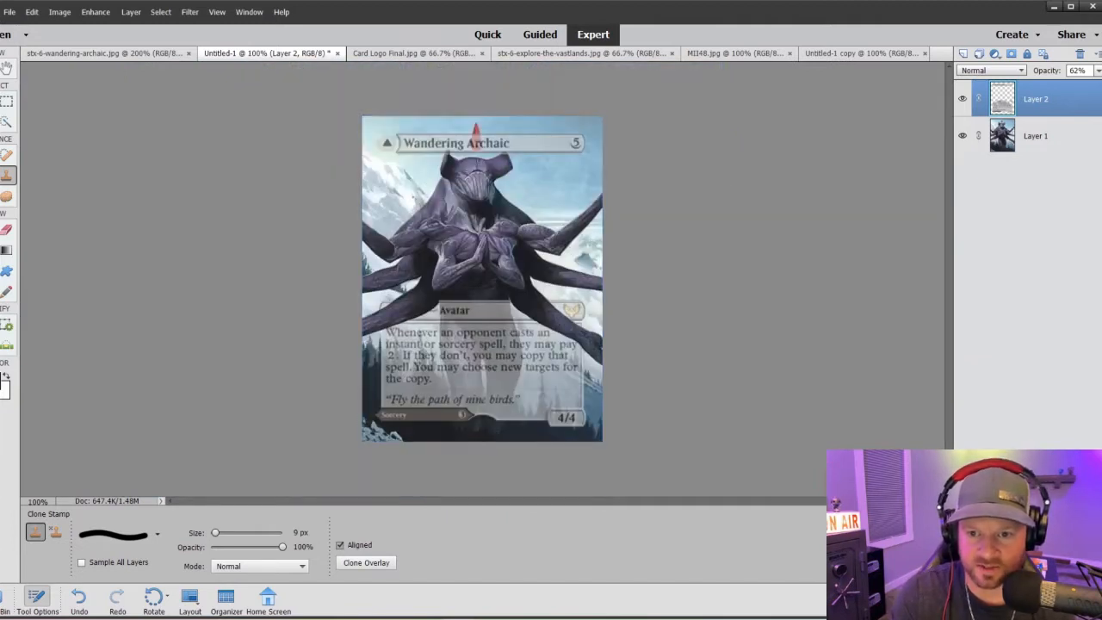
pyautogui.hotkey('ctrl', '+')
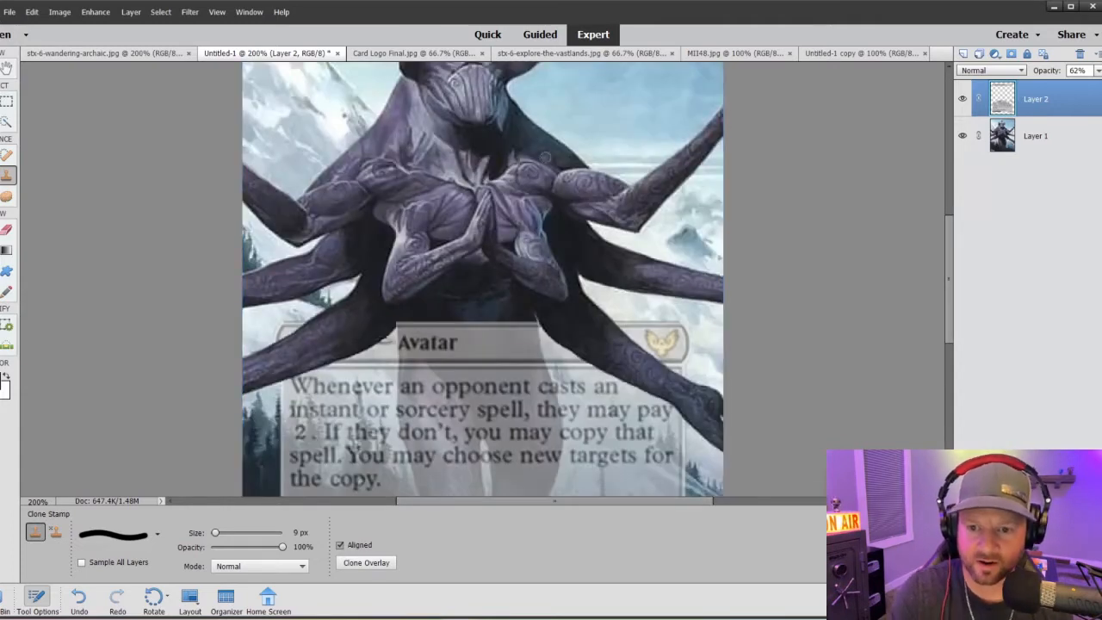
pyautogui.scroll(3, 546, 157)
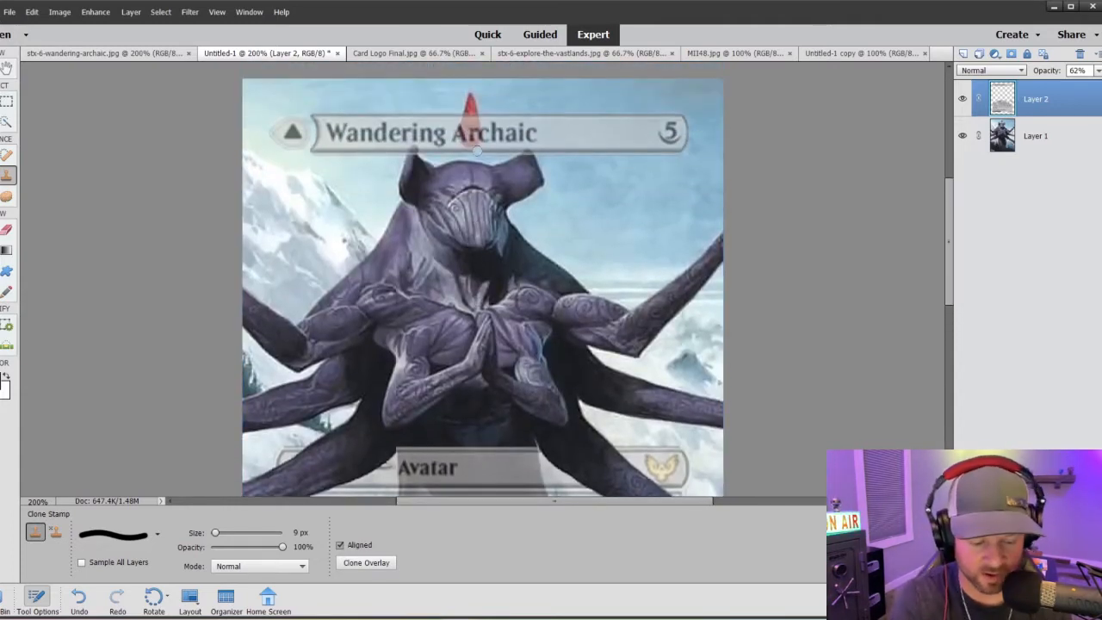
pyautogui.hotkey('ctrl', '-')
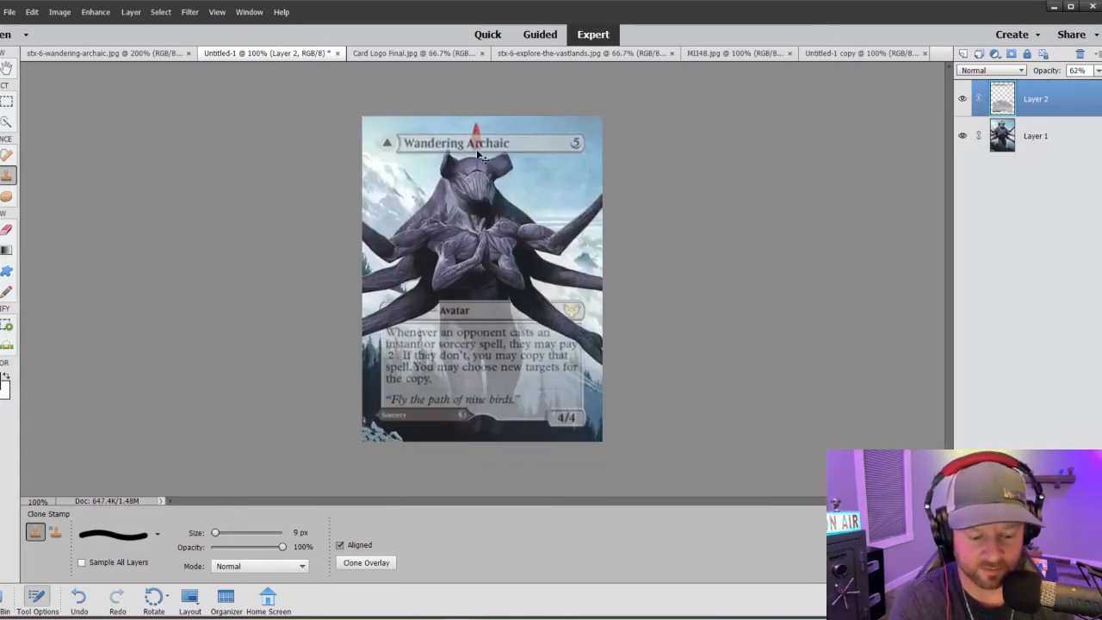
pyautogui.hotkey('ctrl', '+')
pyautogui.hotkey('ctrl', '+')
pyautogui.scroll(6, 496, 249)
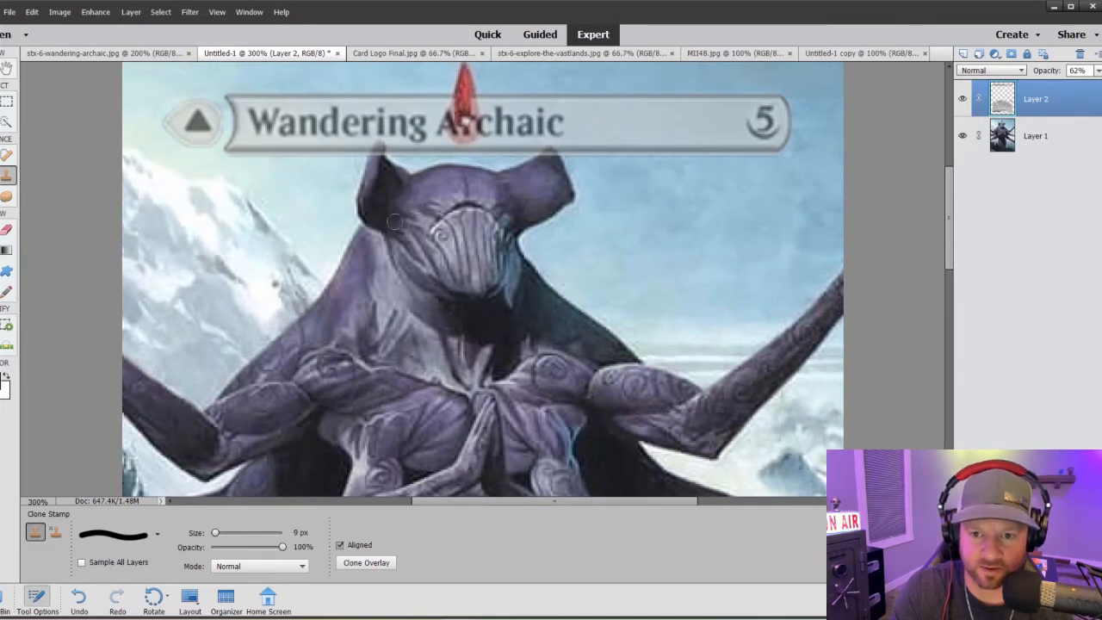
pyautogui.click(6, 123)
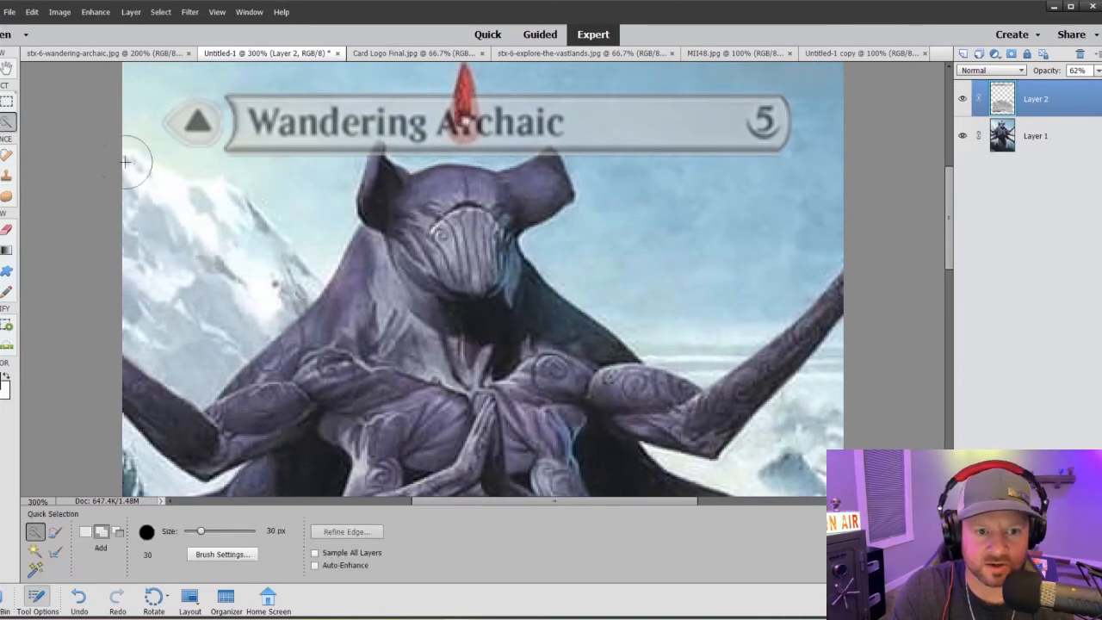
pyautogui.click(383, 206)
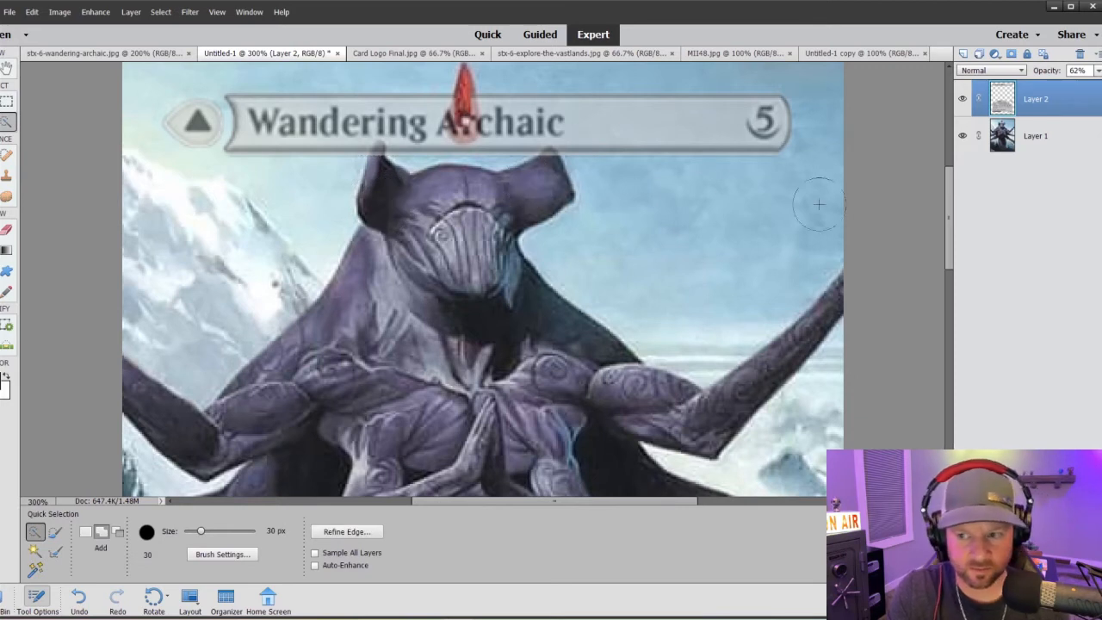
pyautogui.click(1001, 140)
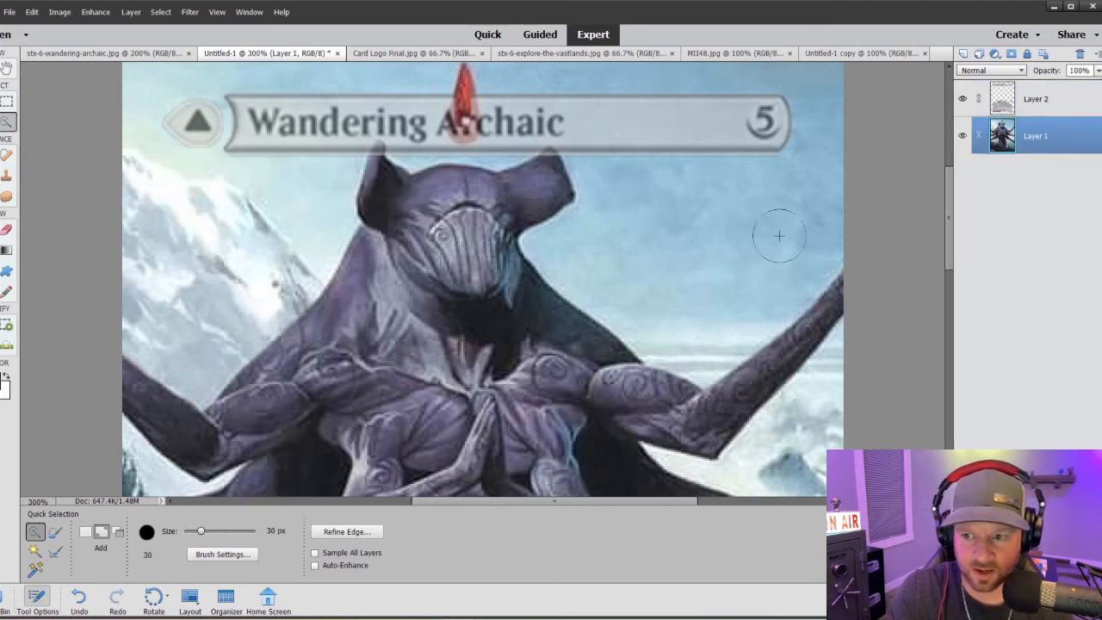
pyautogui.click(498, 205)
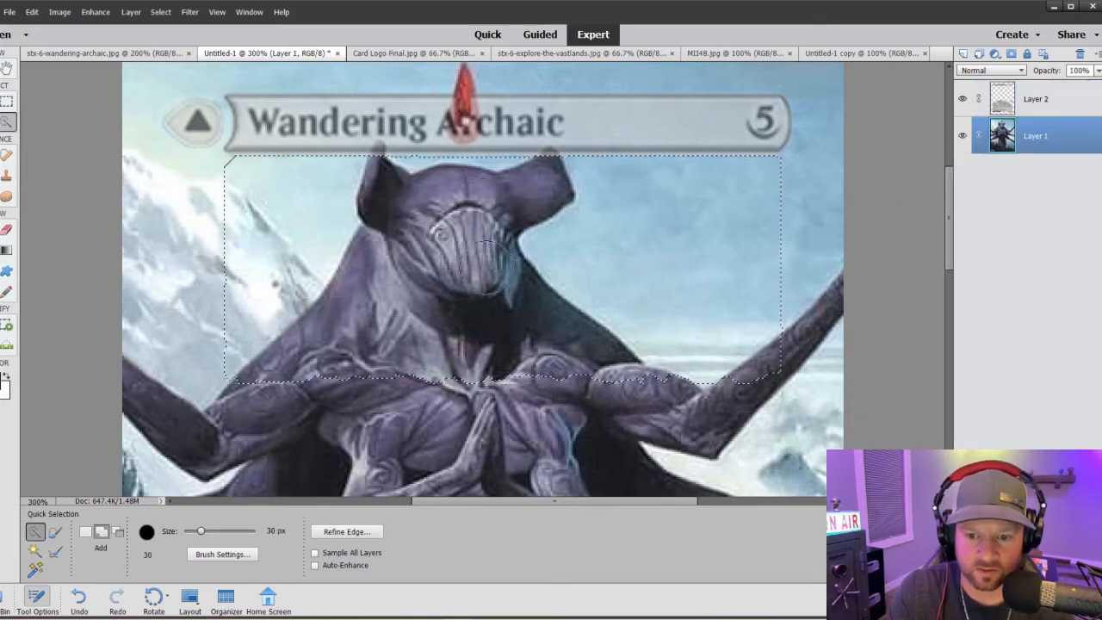
pyautogui.rightClick(404, 224)
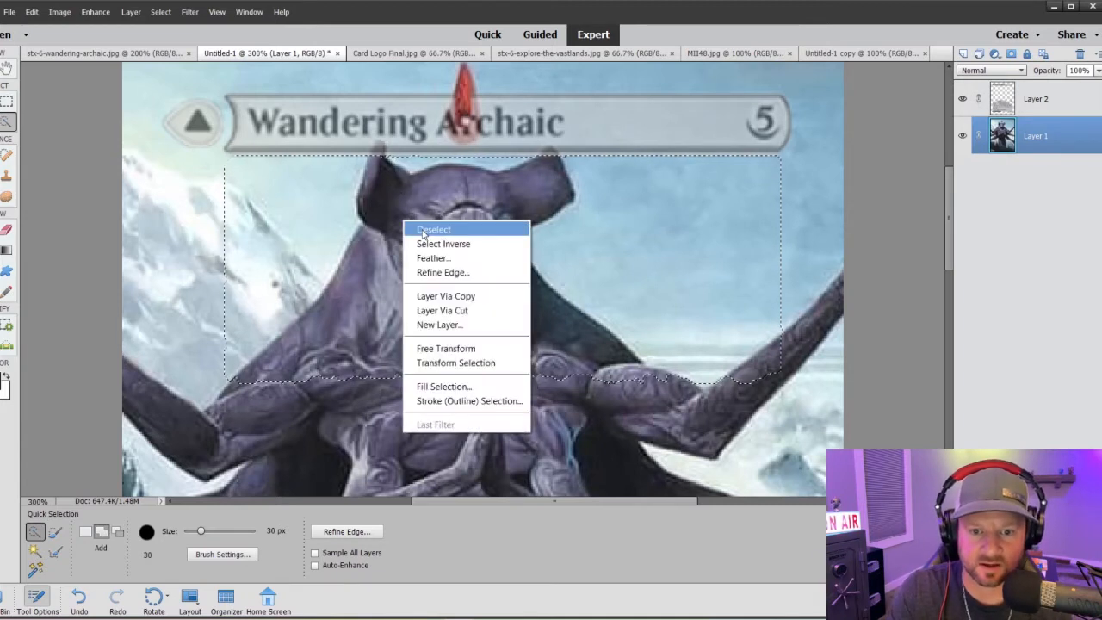
pyautogui.click(423, 229)
# Clear the title bar from over the red gem on Layer 2 with the 9 px Clone Stamp
pyautogui.click(1016, 104)
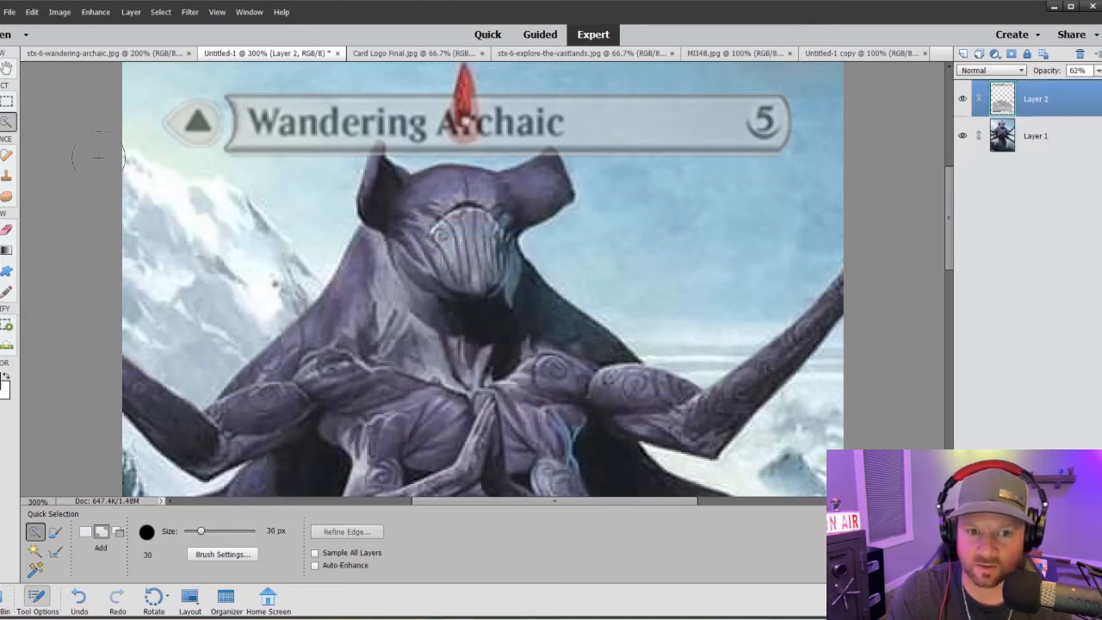
pyautogui.click(7, 175)
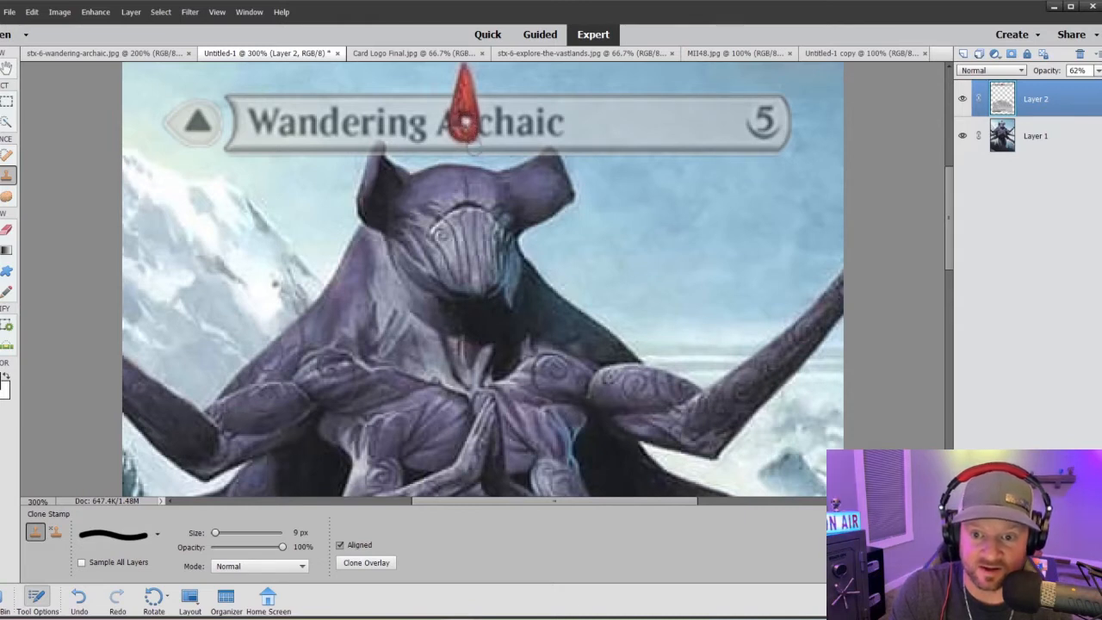
pyautogui.scroll(-1, 465, 129)
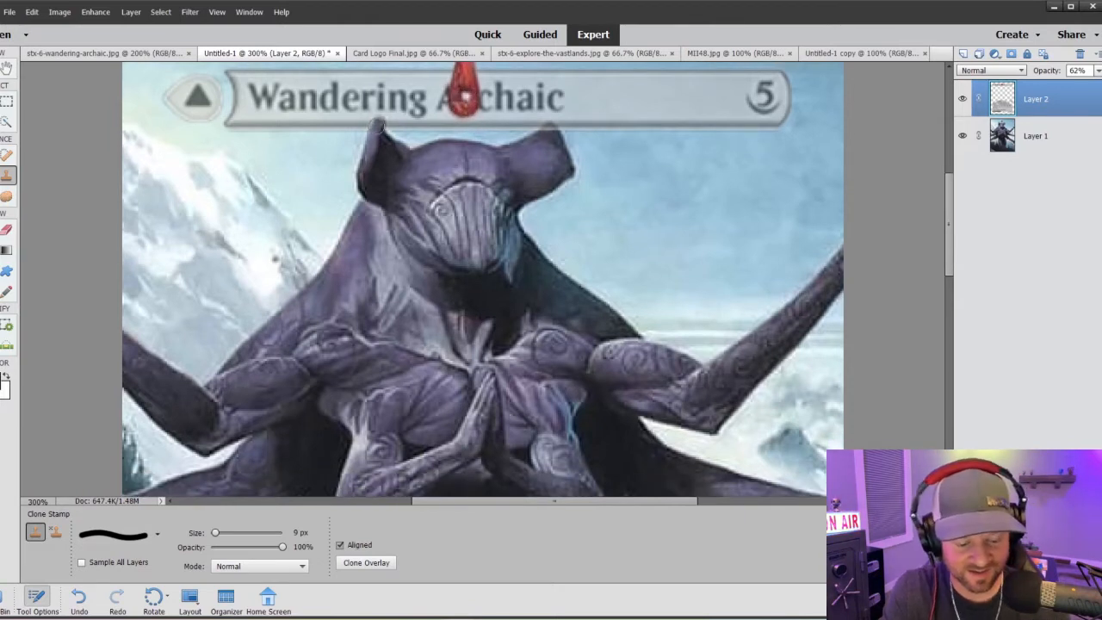
# Reduce the Clone Stamp to 5 px and clear the title bar's lower edge from over the creature's ear tips on Layer 2
pyautogui.press('[')
pyautogui.press('[')
pyautogui.press('[')
pyautogui.press('[')
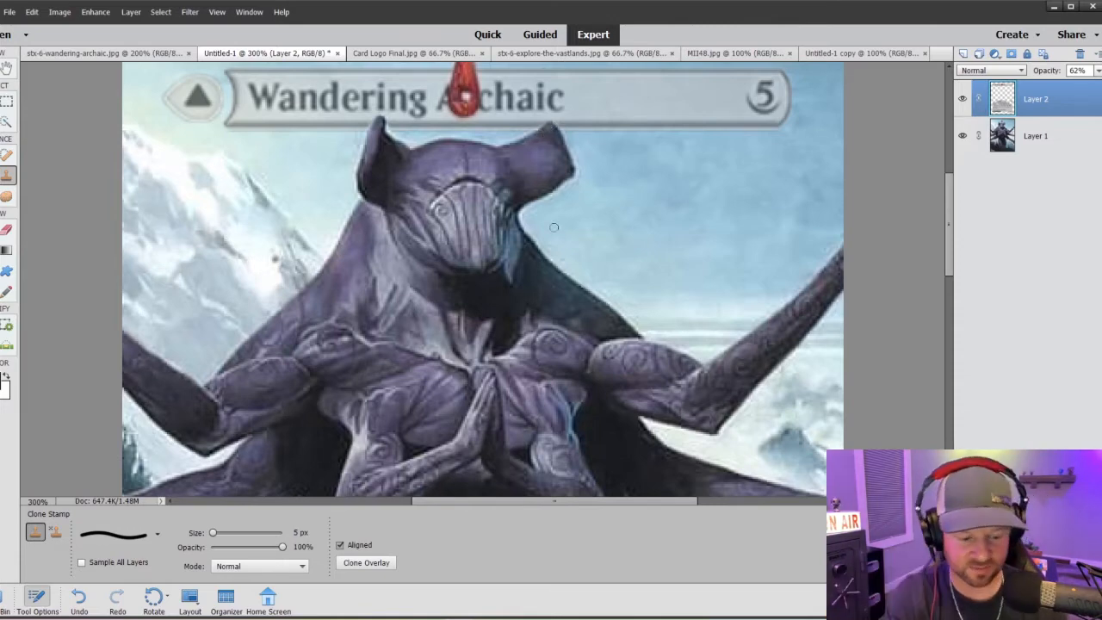
pyautogui.hotkey('ctrl', '=')
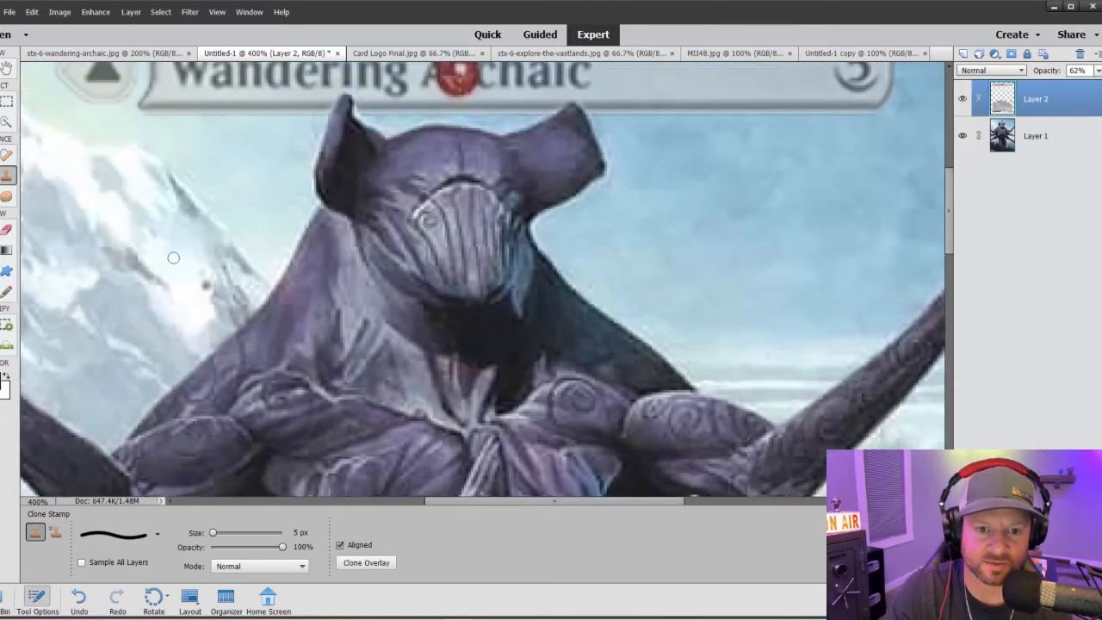
pyautogui.scroll(3, 173, 258)
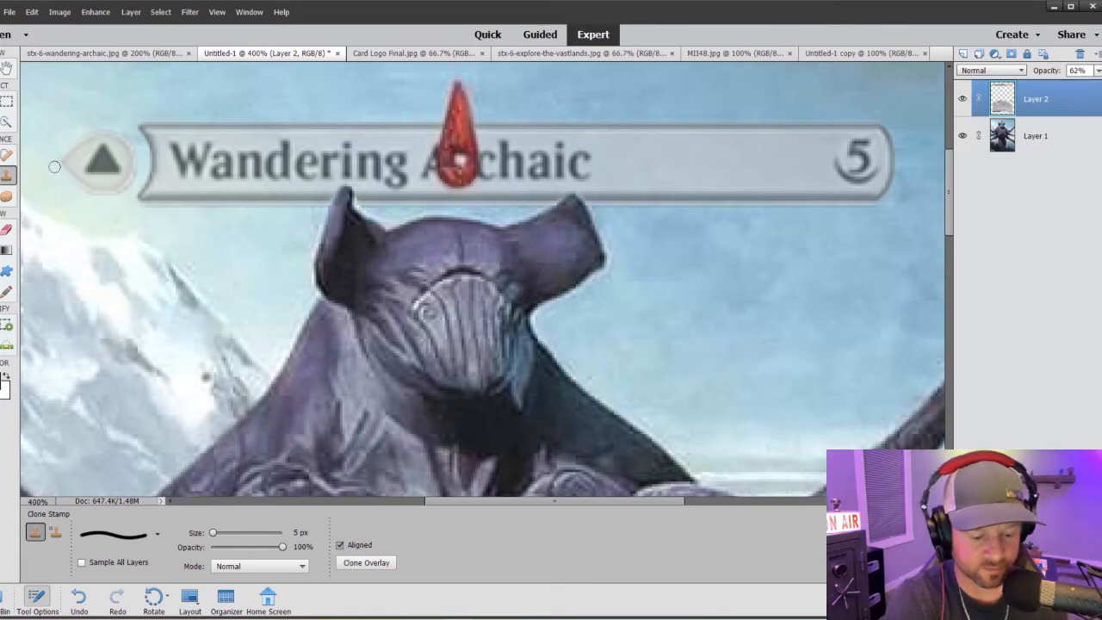
# Examine the title bar and triangle badge up close, the whole card, and the type line over the creature's body
pyautogui.hotkey('ctrl', '+')
pyautogui.hotkey('ctrl', '+')
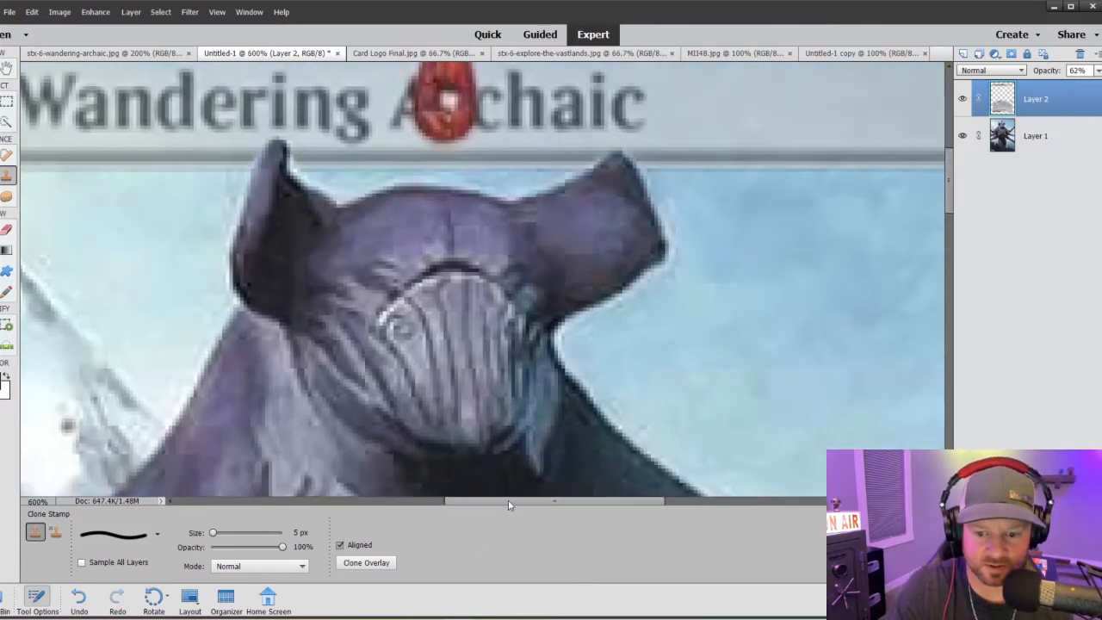
pyautogui.moveTo(508, 500); pyautogui.dragTo(377, 500)
pyautogui.scroll(3, 379, 186)
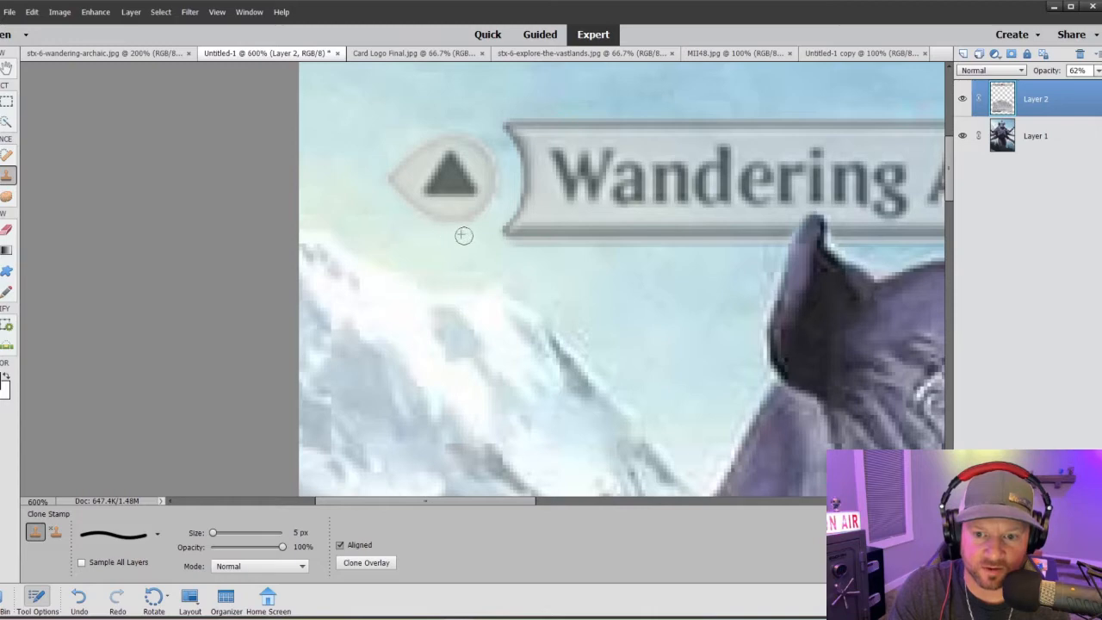
pyautogui.hotkey('ctrl', '-')
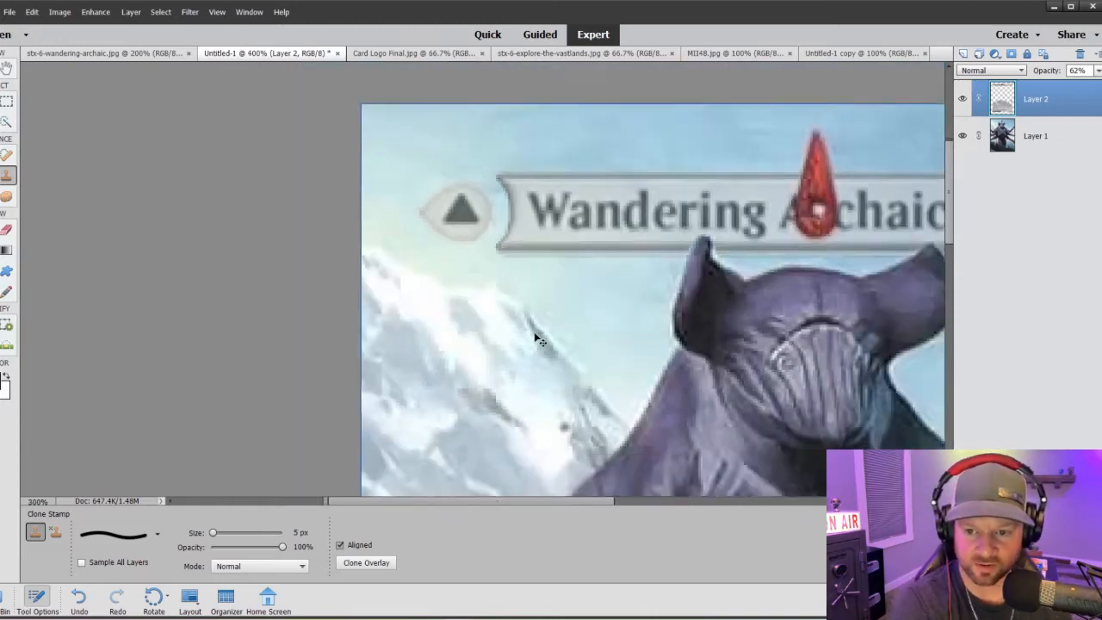
pyautogui.hotkey('ctrl', '-')
pyautogui.hotkey('ctrl', '-')
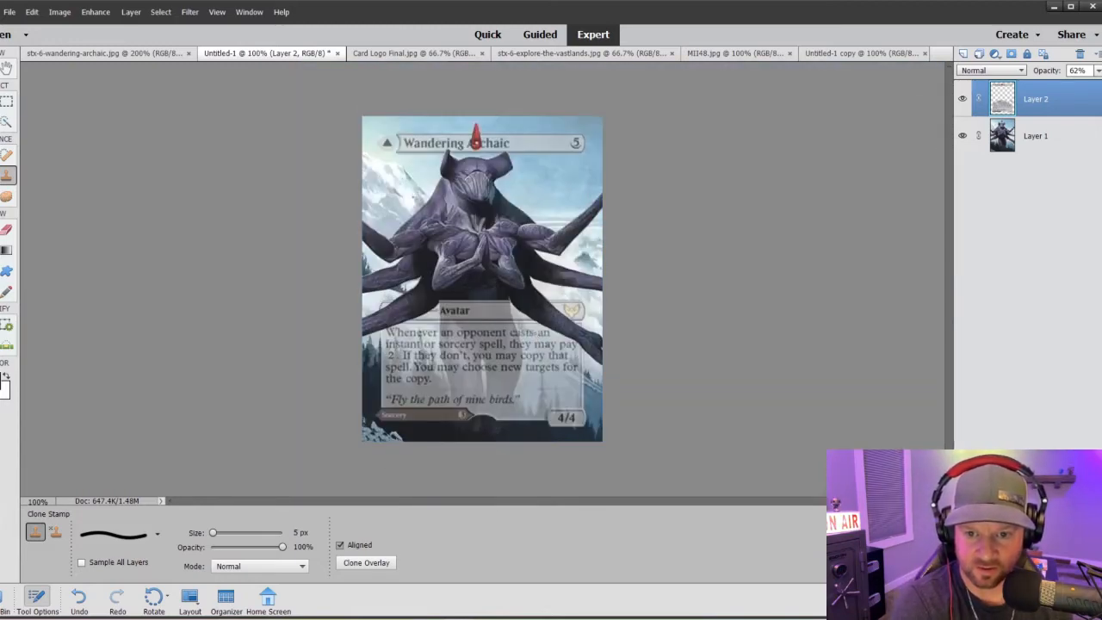
pyautogui.hotkey('ctrl', '+')
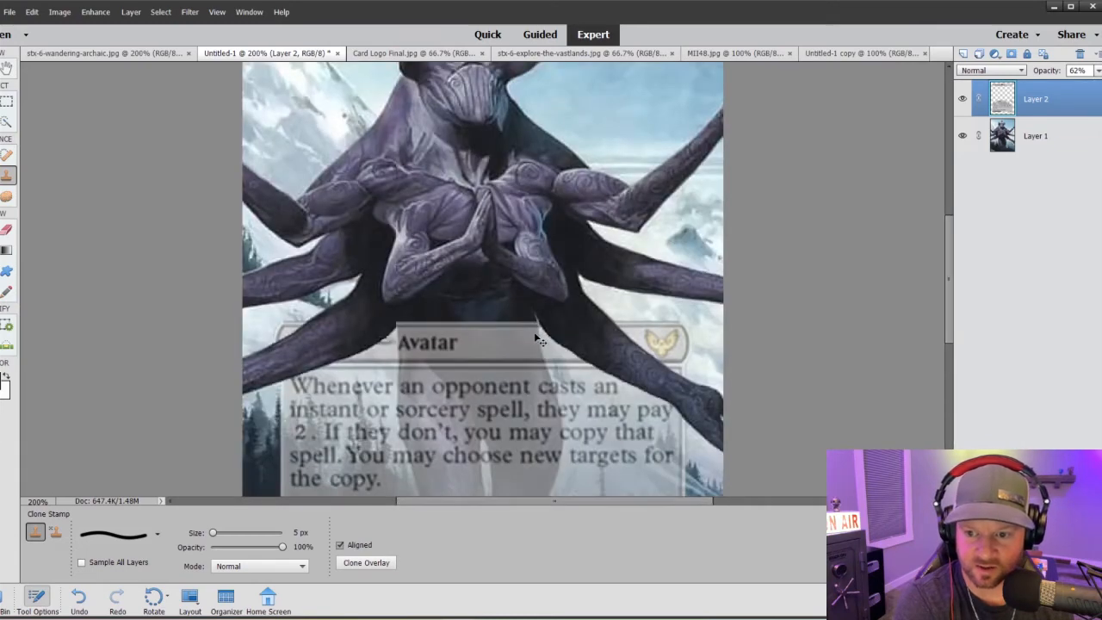
pyautogui.hotkey('ctrl', '-')
pyautogui.hotkey('ctrl', '+')
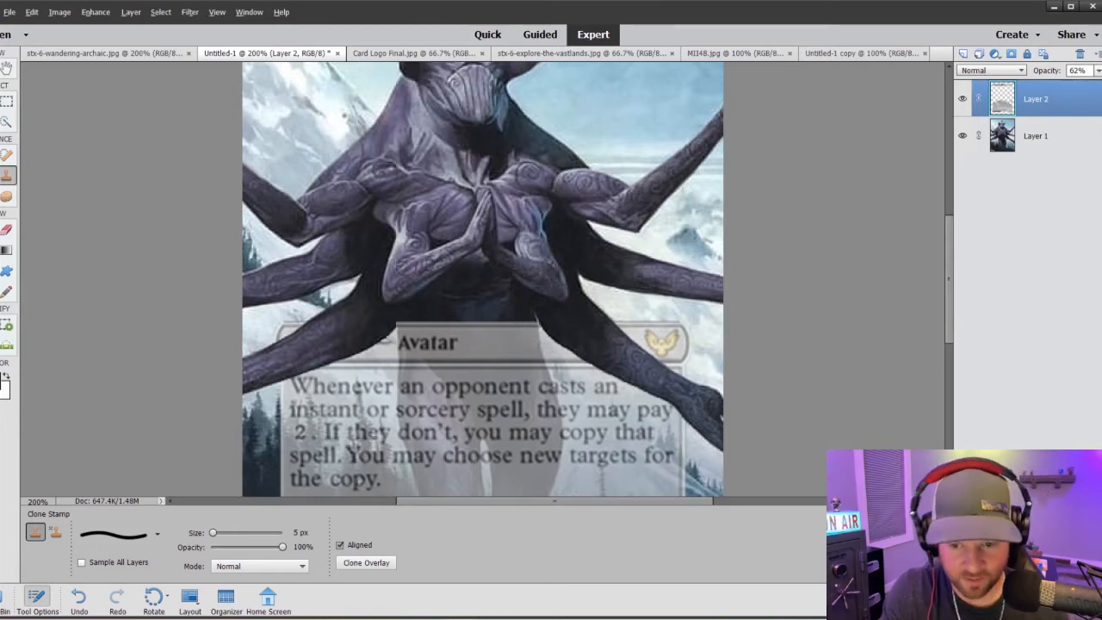
# Enlarge the Clone Stamp to 8 px and remove the gold set symbol from the type line on Layer 2
pyautogui.press('alt')
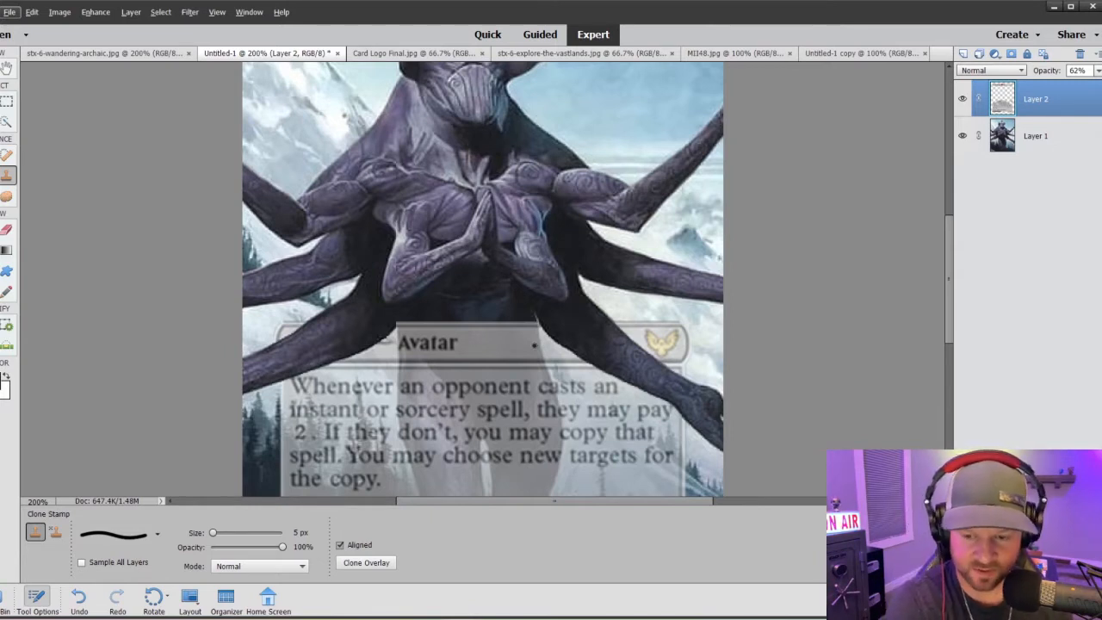
pyautogui.press(']')
pyautogui.press(']')
pyautogui.press(']')
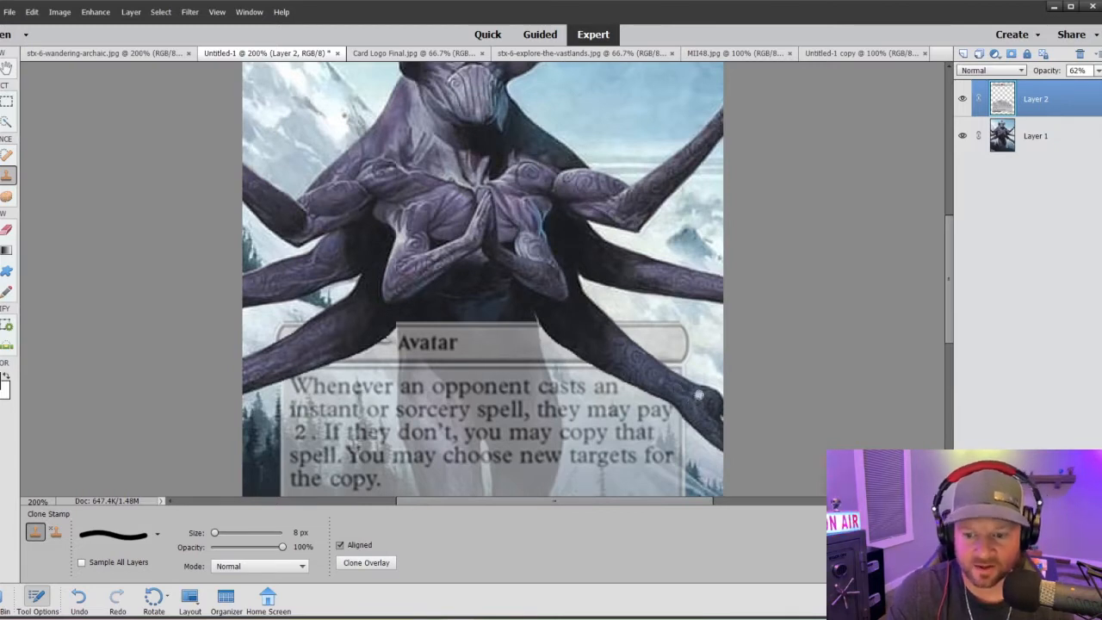
pyautogui.hotkey('ctrl', '-')
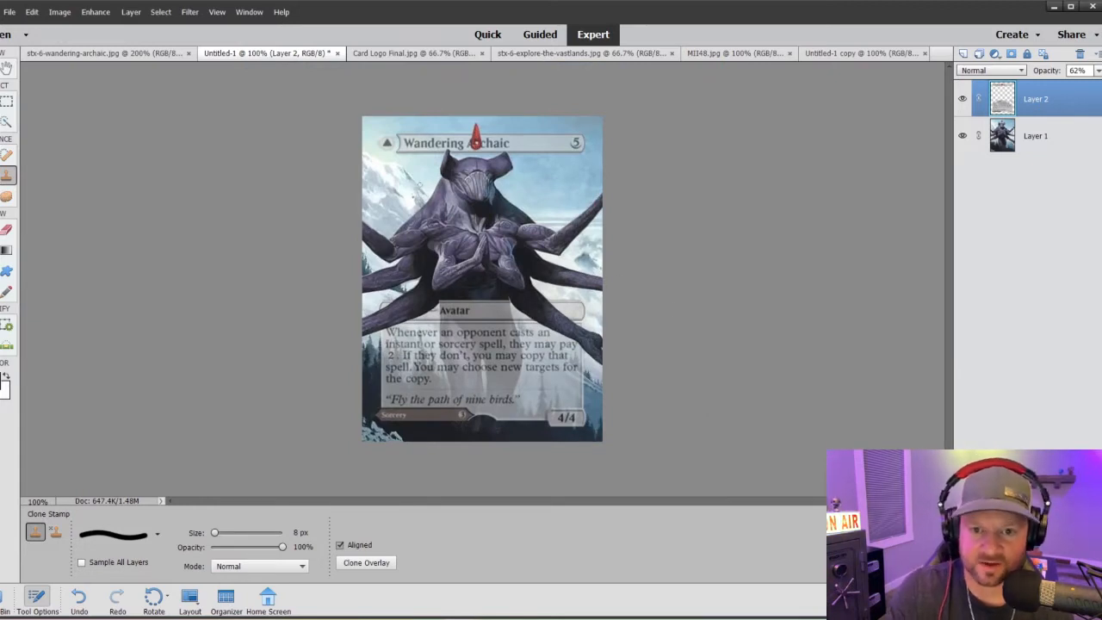
# Copy the round CS logo from Card Logo Final.jpg using a Quick Selection and paste it into the Untitled-1 card
pyautogui.click(404, 53)
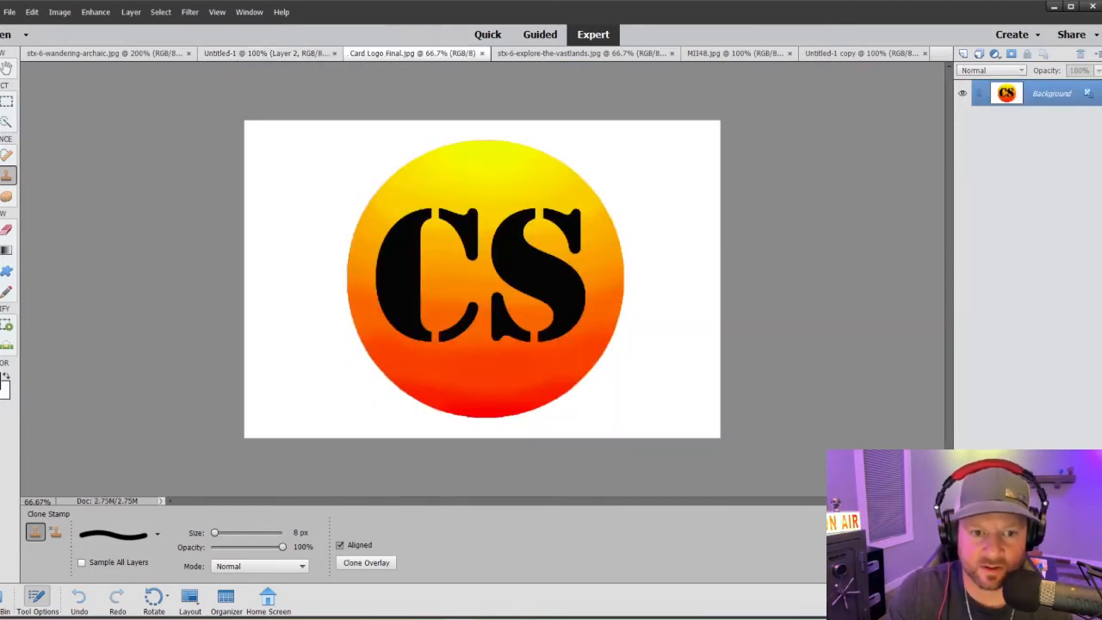
pyautogui.click(6, 123)
pyautogui.moveTo(362, 204)
pyautogui.mouseDown()
pyautogui.moveTo(474, 189)
pyautogui.moveTo(550, 245)
pyautogui.moveTo(531, 295)
pyautogui.moveTo(471, 336)
pyautogui.moveTo(411, 295)
pyautogui.mouseUp()
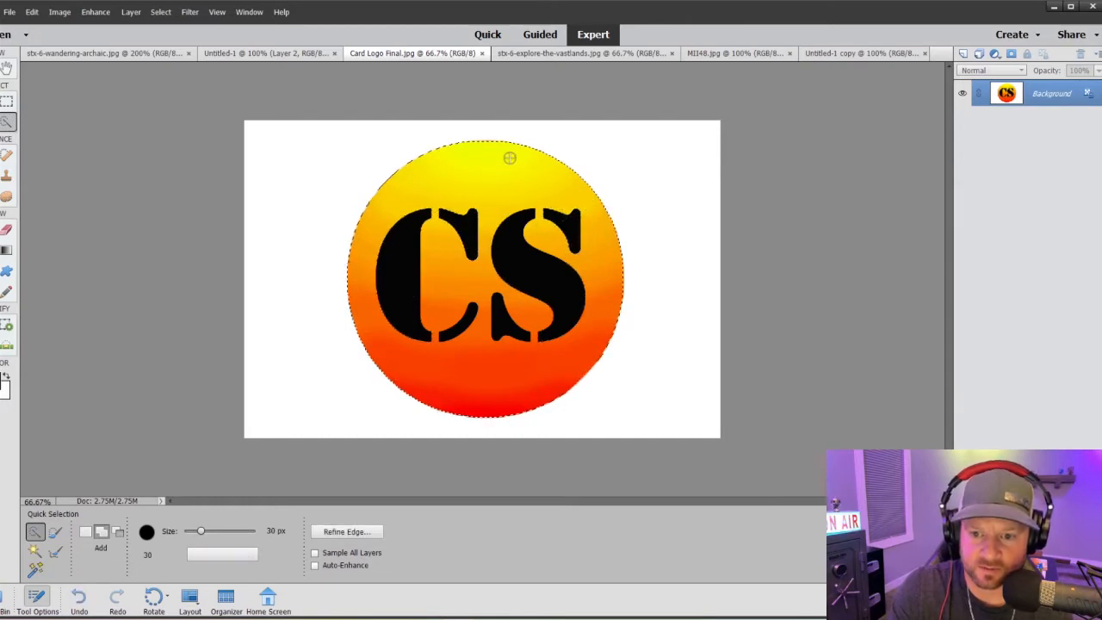
pyautogui.moveTo(509, 157); pyautogui.dragTo(487, 147)
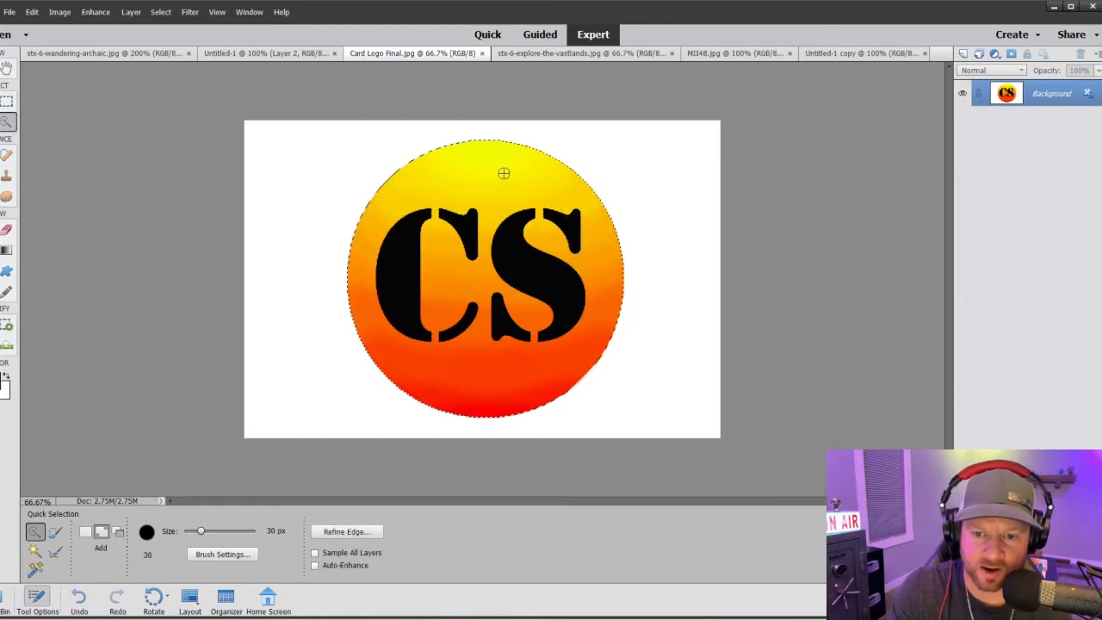
pyautogui.click(249, 53)
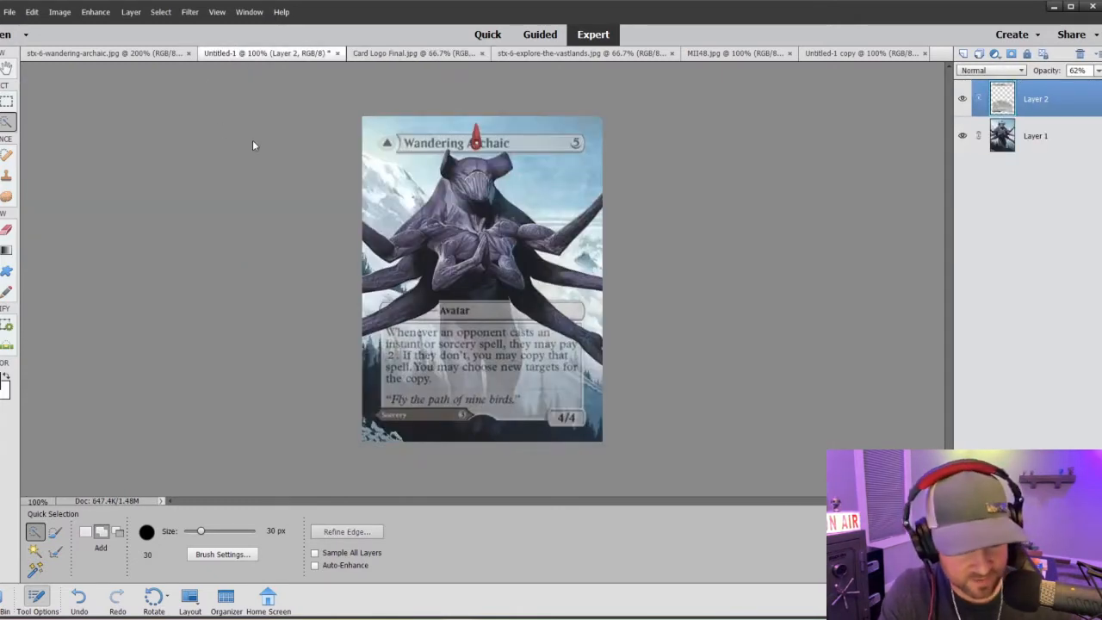
pyautogui.hotkey('ctrl', 'v')
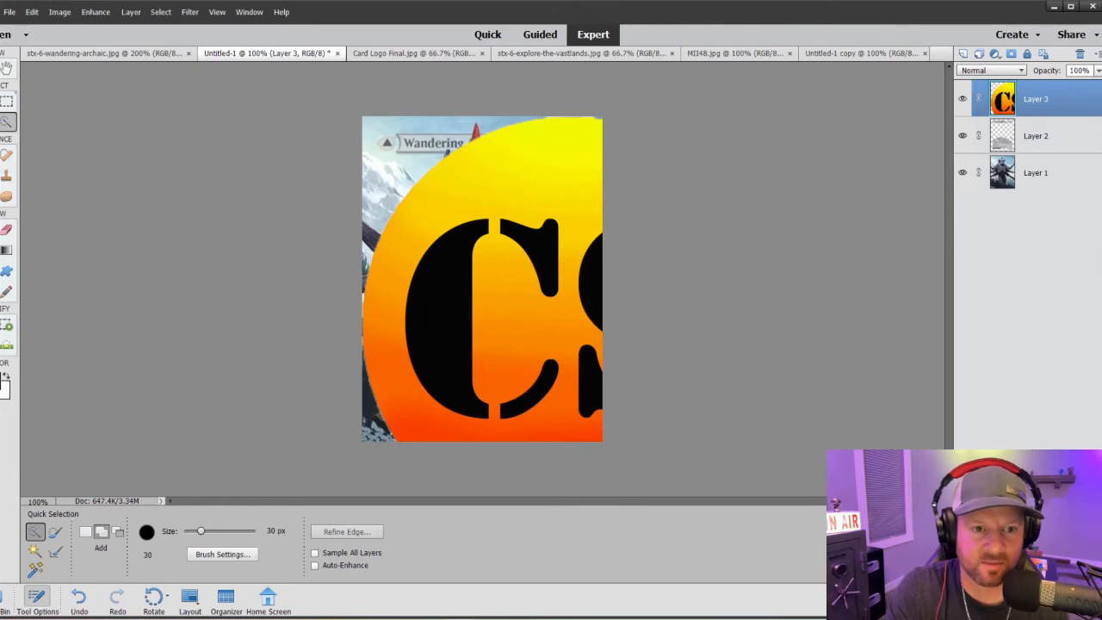
# Scale the pasted CS logo down to 2.61% and place it over the round base of the red gem
pyautogui.press('v')
pyautogui.moveTo(361, 115); pyautogui.dragTo(434, 207)
pyautogui.moveTo(415, 168); pyautogui.dragTo(485, 205)
pyautogui.hotkey('ctrl', '=')
pyautogui.hotkey('ctrl', '=')
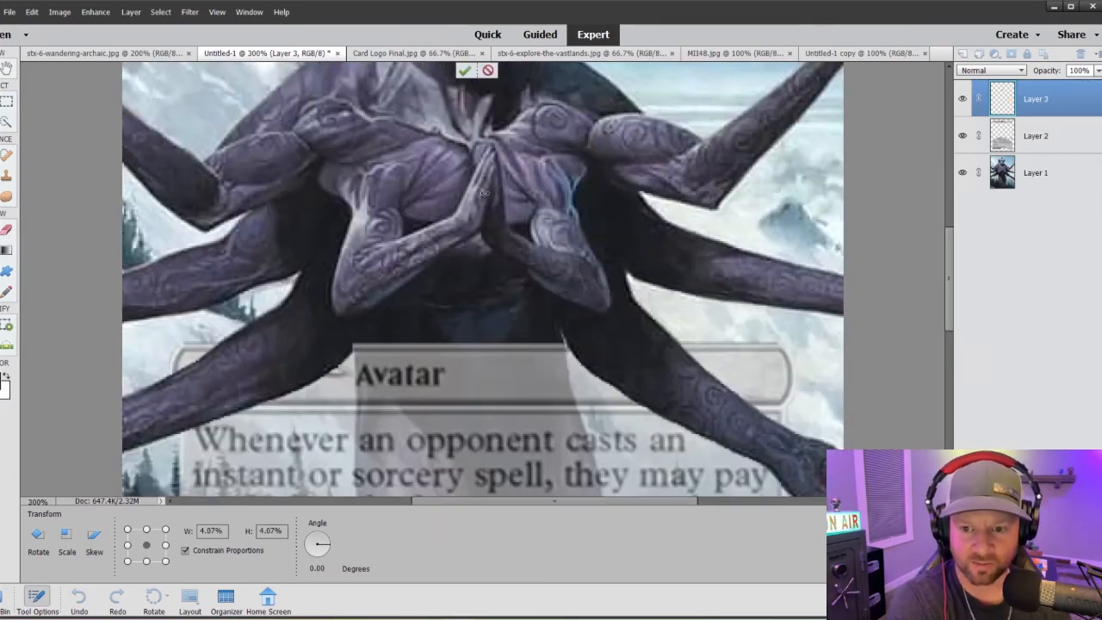
pyautogui.scroll(5, 484, 193)
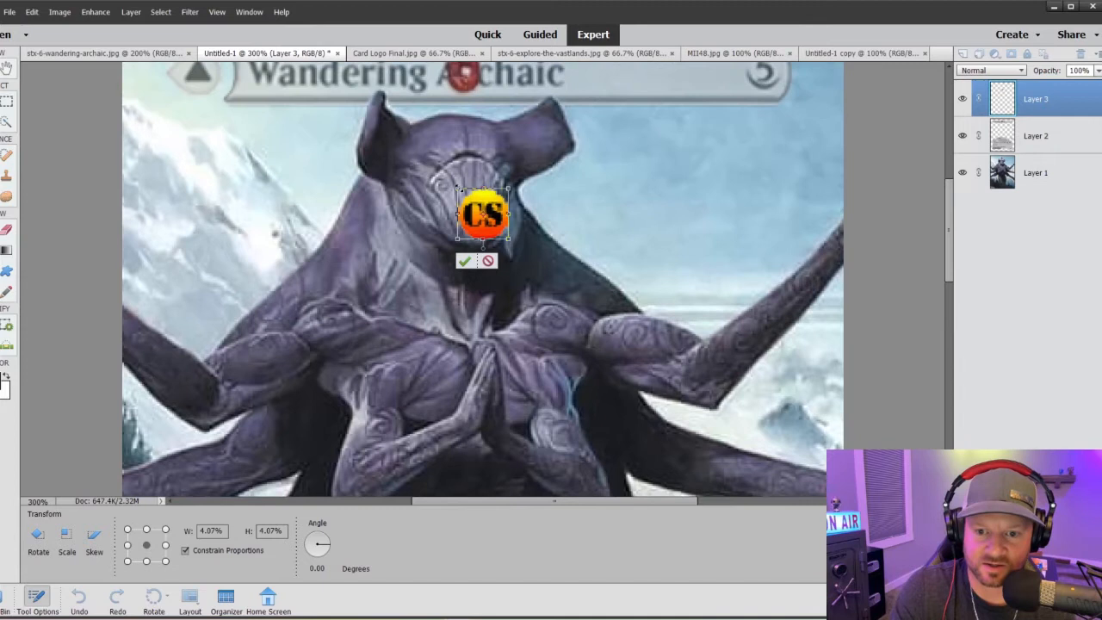
pyautogui.moveTo(457, 188); pyautogui.dragTo(466, 144)
pyautogui.scroll(3, 498, 197)
pyautogui.scroll(2, 536, 213)
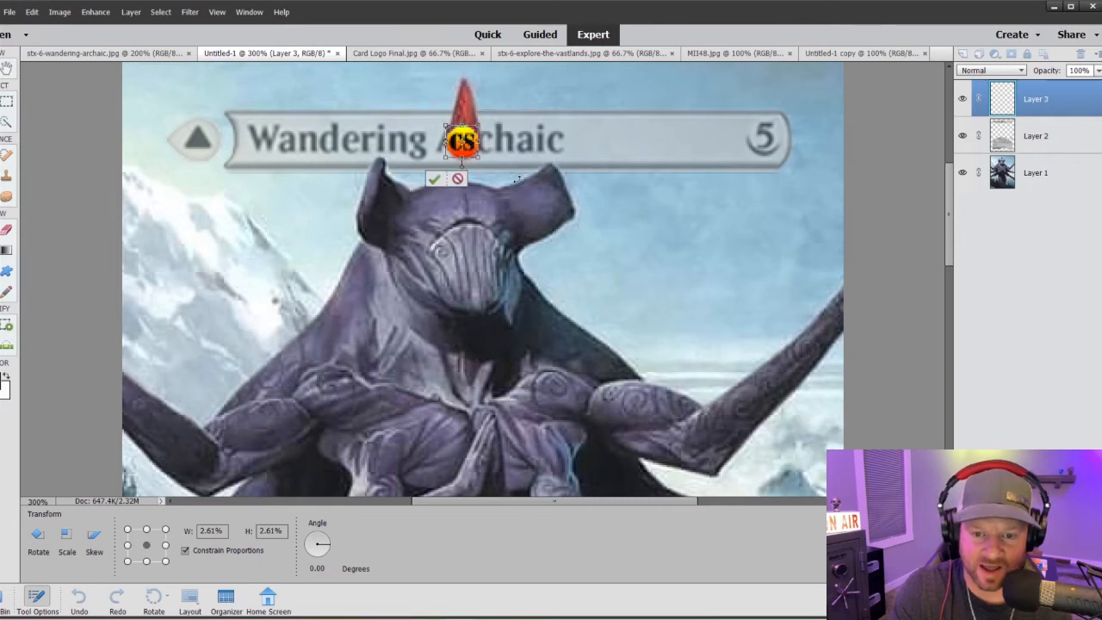
# Nudge the logo until it is centred on the gem's round base and apply the transform
pyautogui.press('Right')
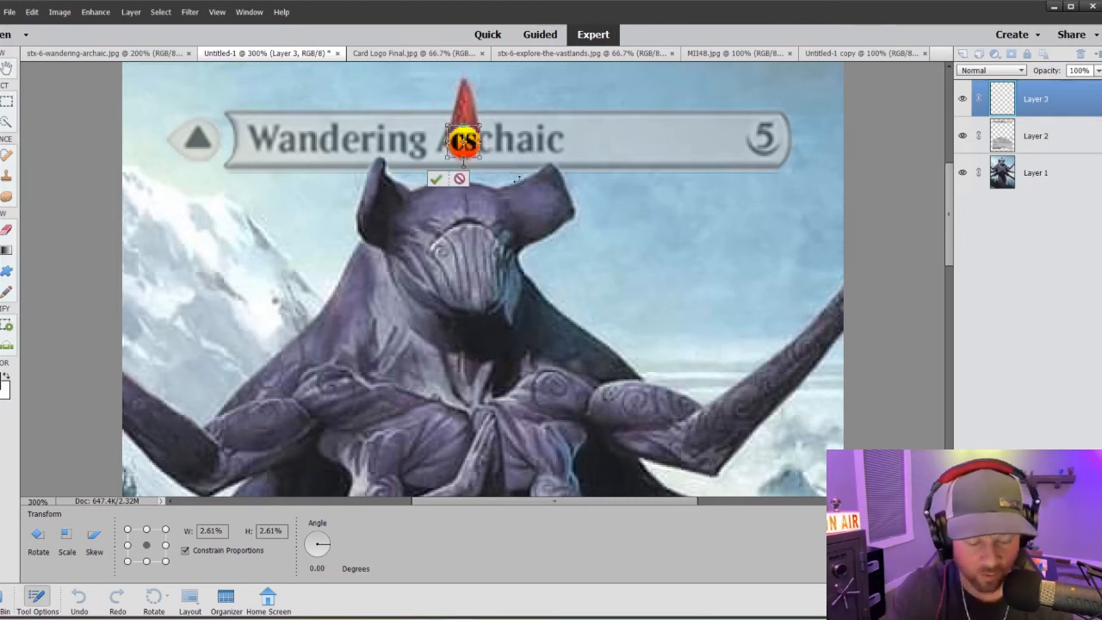
pyautogui.press('Up')
pyautogui.press('Left')
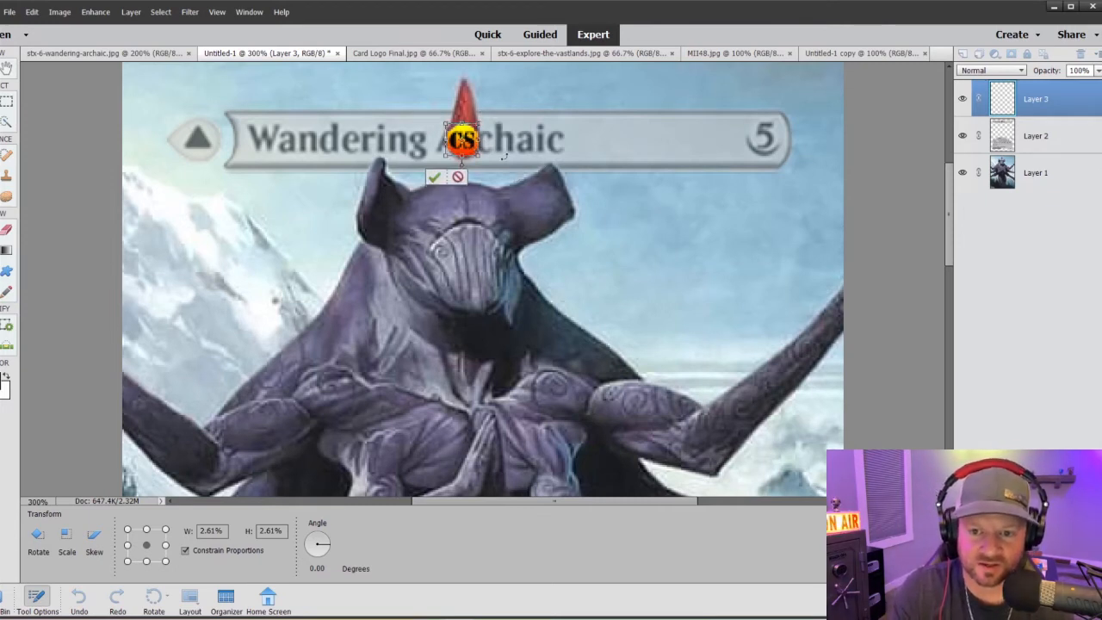
pyautogui.press('Right')
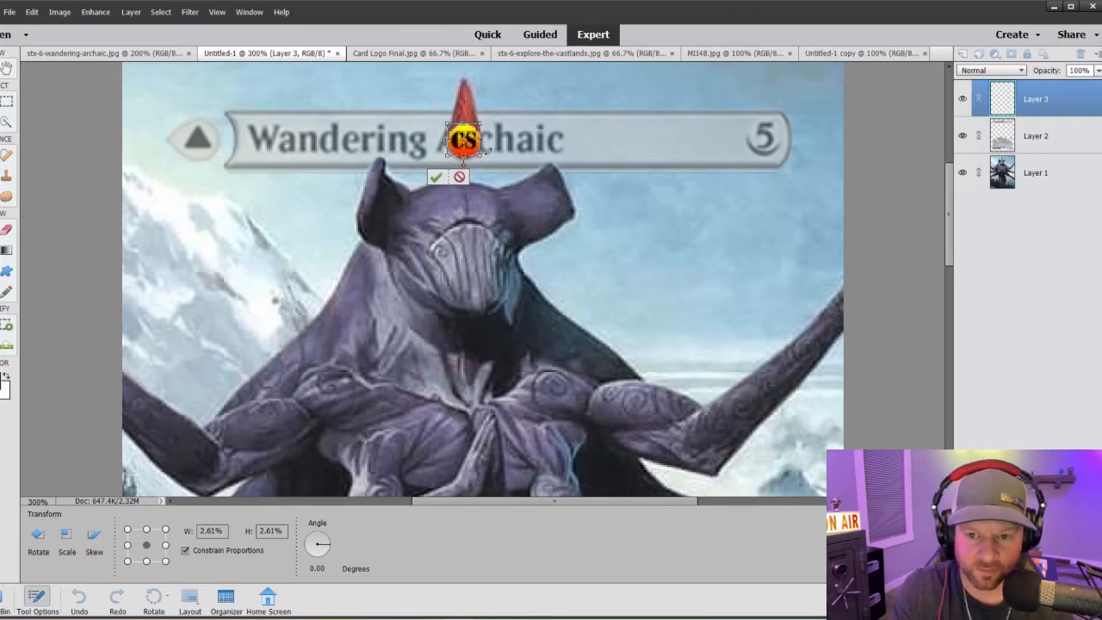
pyautogui.press('Down')
pyautogui.click(436, 178)
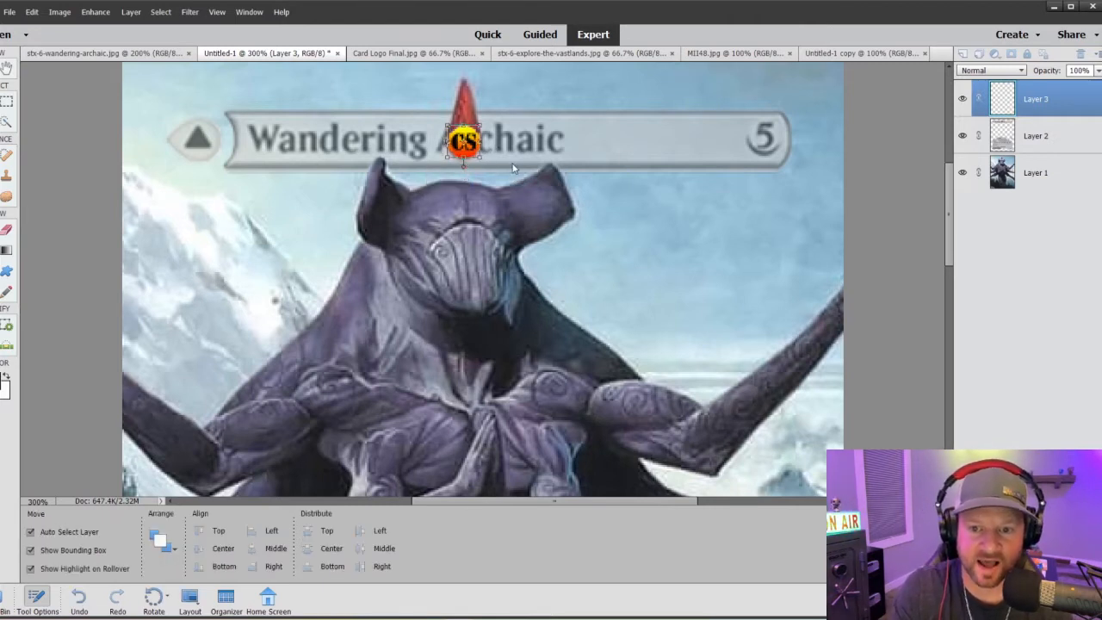
pyautogui.click(552, 182)
pyautogui.scroll(-6, 632, 242)
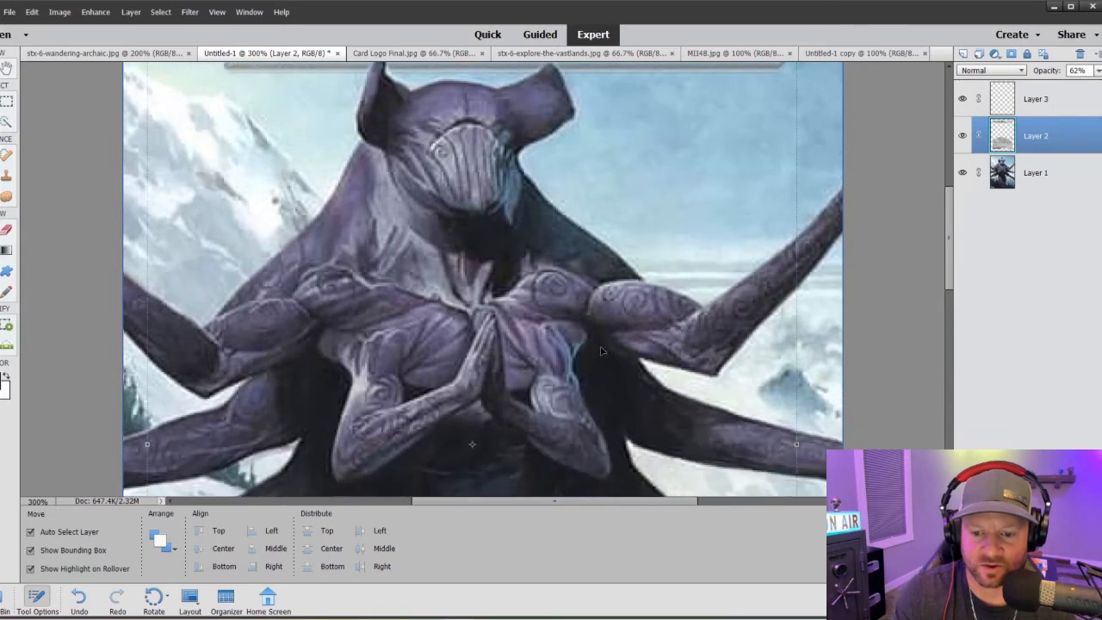
pyautogui.scroll(-1, 517, 442)
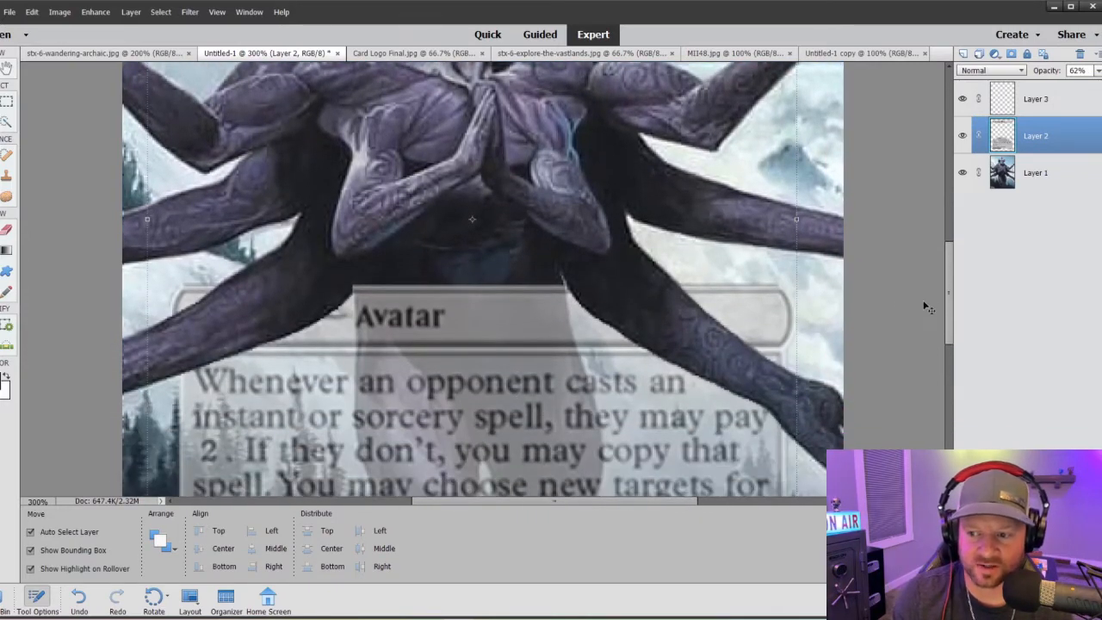
pyautogui.moveTo(950, 286); pyautogui.dragTo(933, 177)
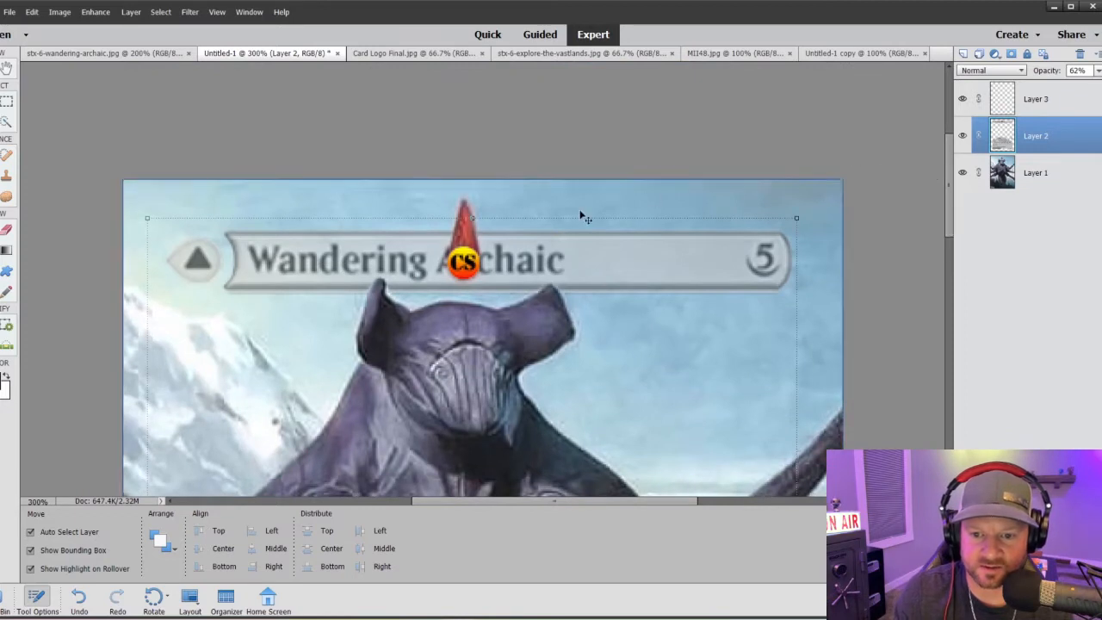
# Apply the Spherize filter to the CS logo on Layer 3 in Normal mode, with the amount reduced below 100%
pyautogui.click(476, 258)
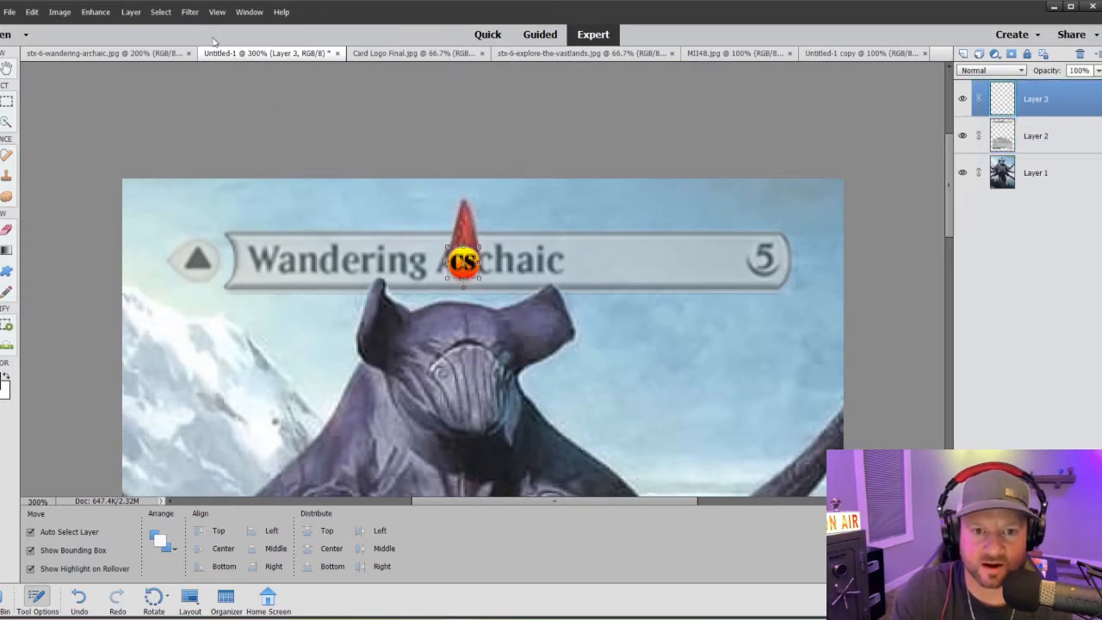
pyautogui.click(184, 13)
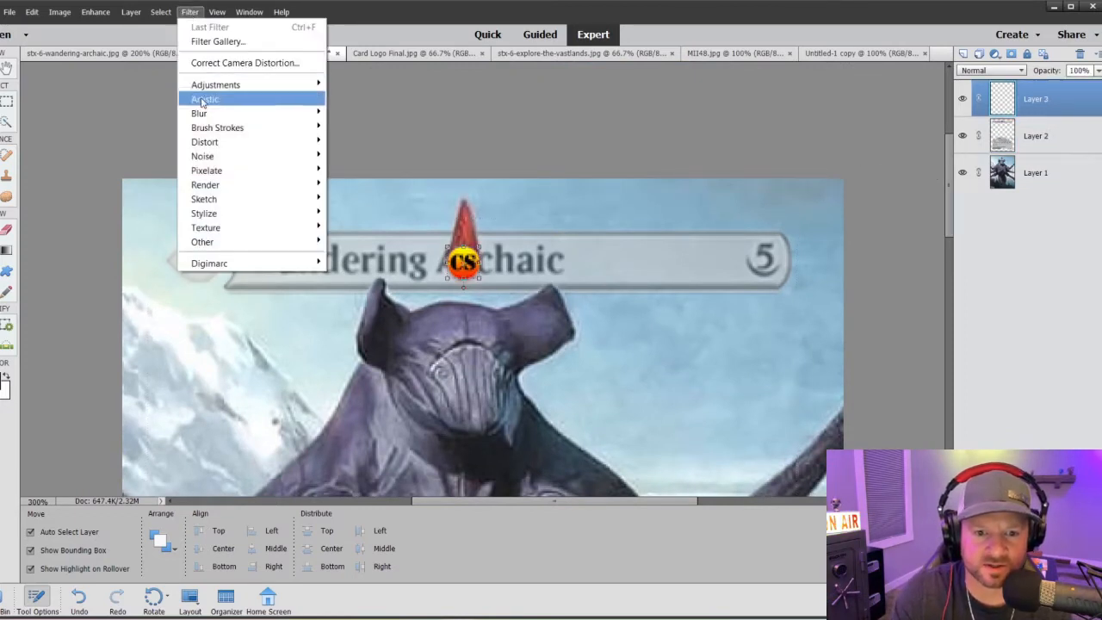
pyautogui.moveTo(207, 145)
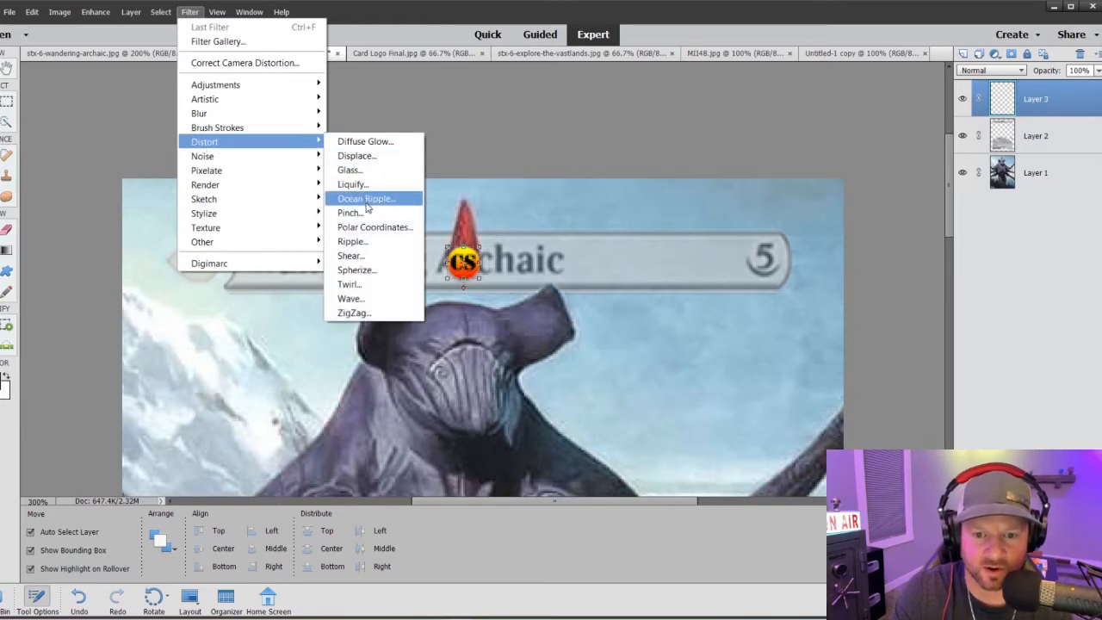
pyautogui.click(353, 270)
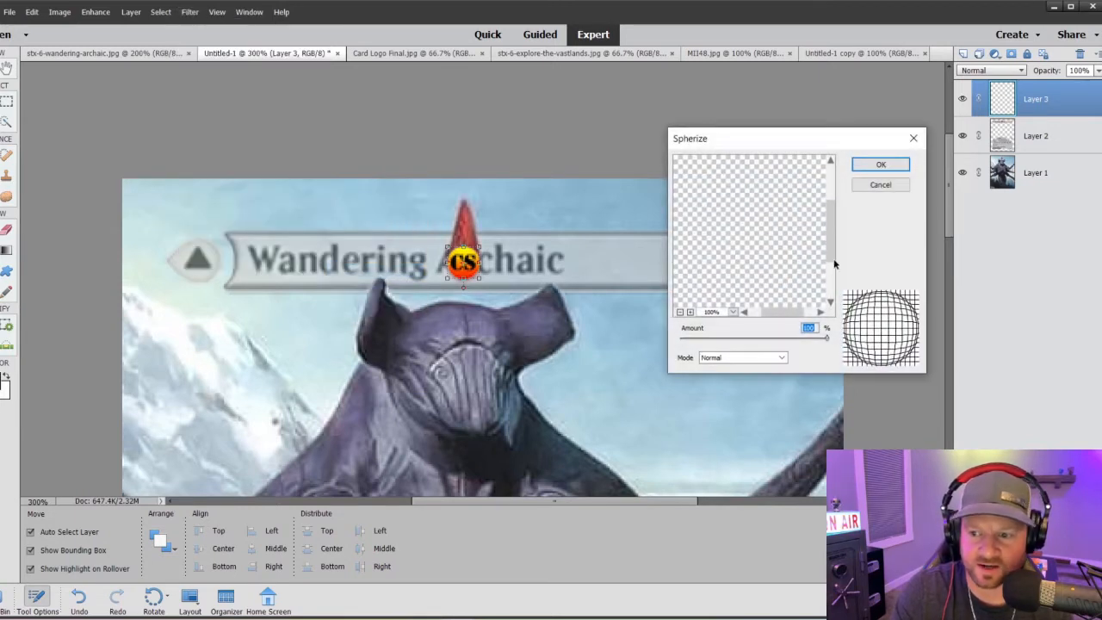
pyautogui.moveTo(831, 231); pyautogui.dragTo(829, 236)
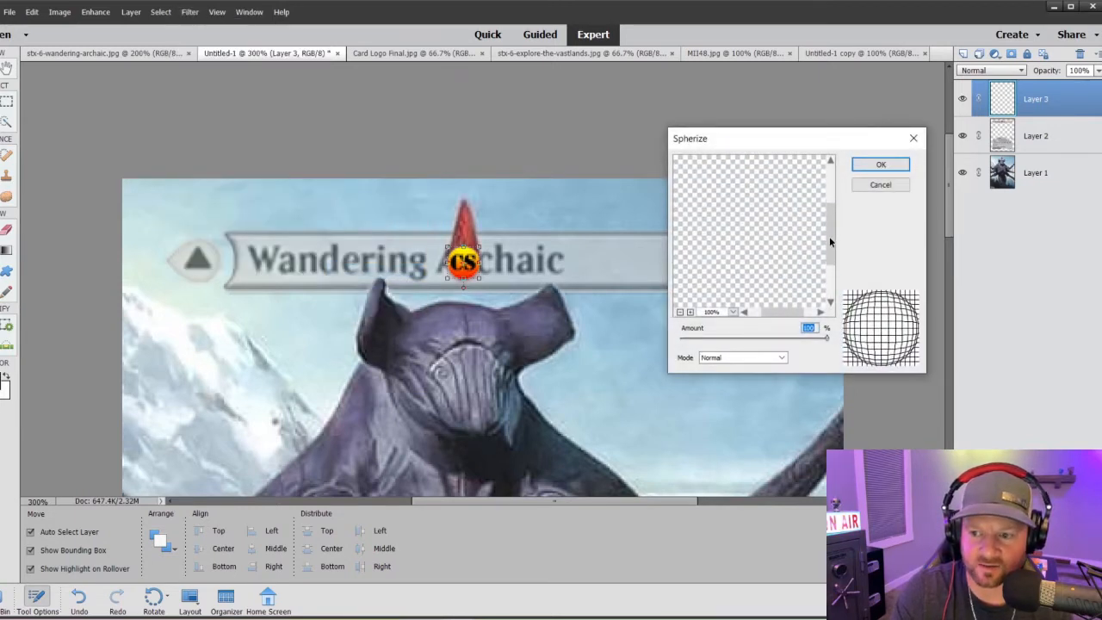
pyautogui.click(732, 313)
pyautogui.click(749, 146)
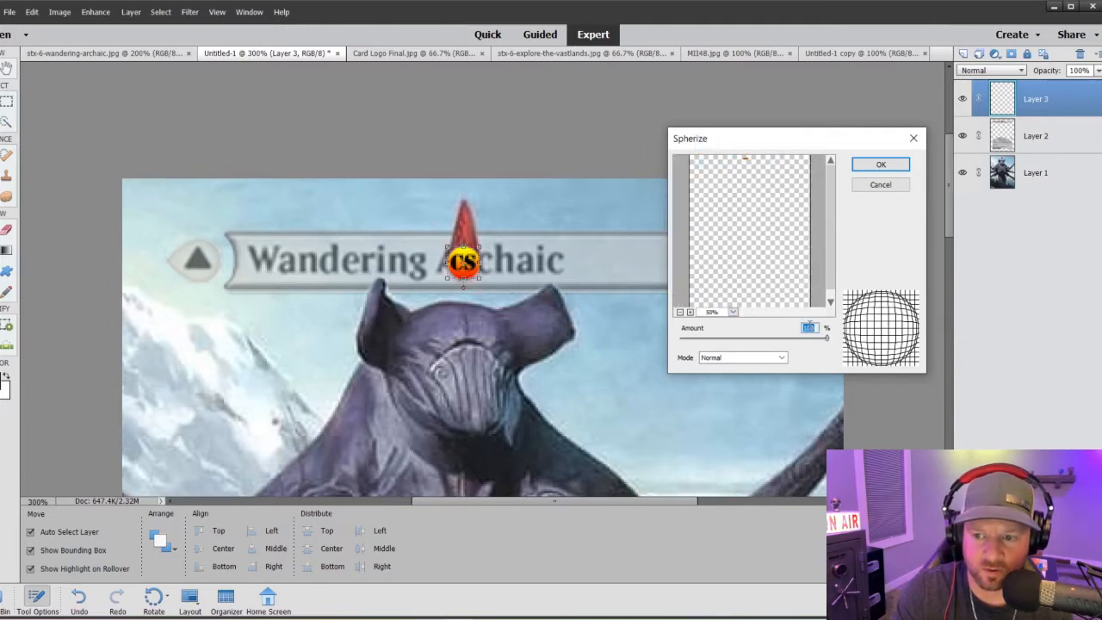
pyautogui.moveTo(827, 338); pyautogui.dragTo(734, 340)
pyautogui.moveTo(710, 337); pyautogui.dragTo(768, 334)
pyautogui.click(878, 164)
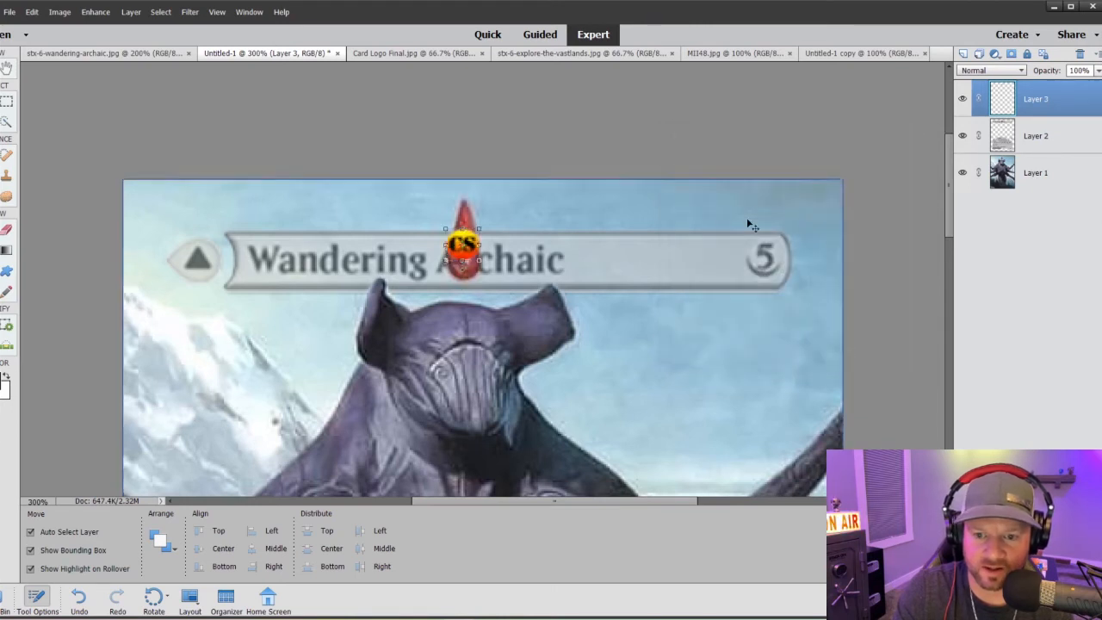
# Move the spherized logo back onto the gem's round base and lower Layer 3's opacity to blend it in
pyautogui.moveTo(463, 263)
pyautogui.mouseDown()
pyautogui.moveTo(464, 254)
pyautogui.moveTo(465, 263)
pyautogui.mouseUp()
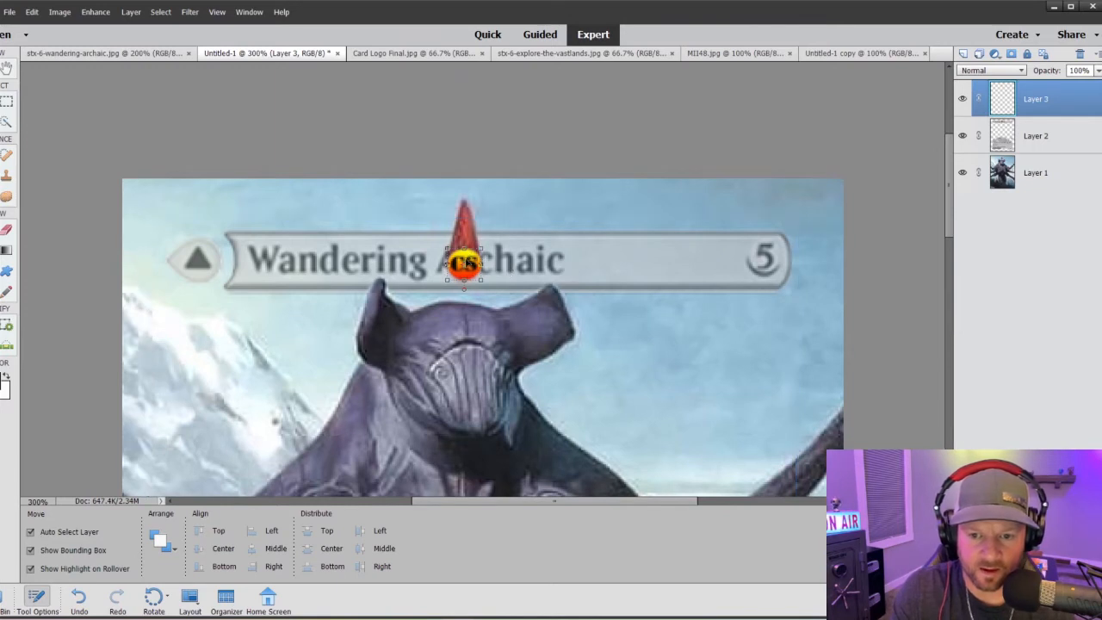
pyautogui.click(529, 251)
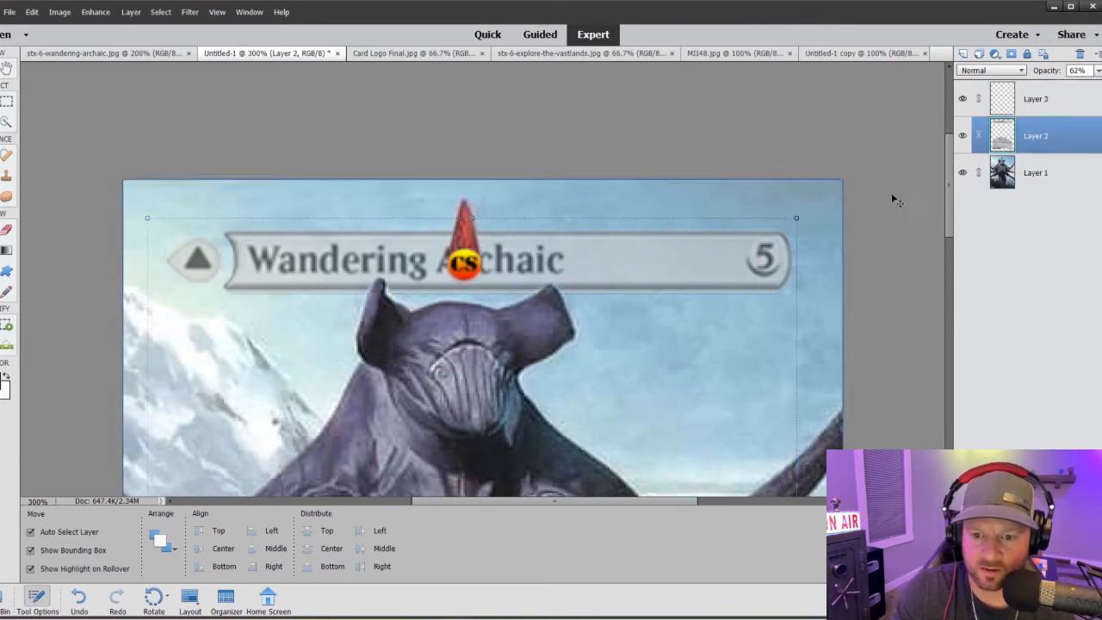
pyautogui.click(1018, 99)
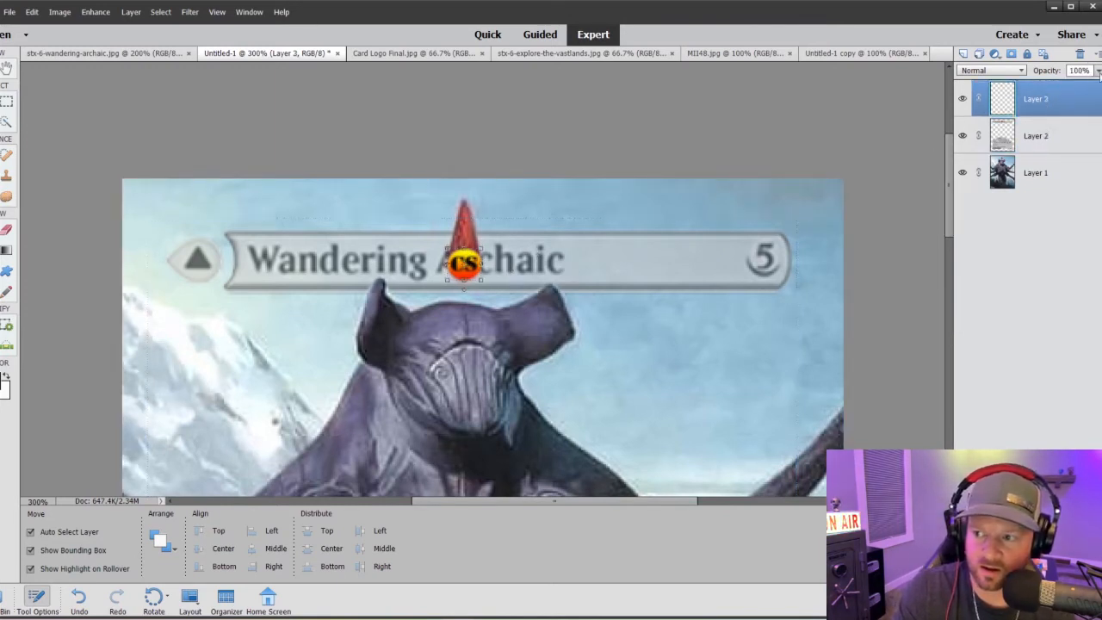
pyautogui.click(594, 223)
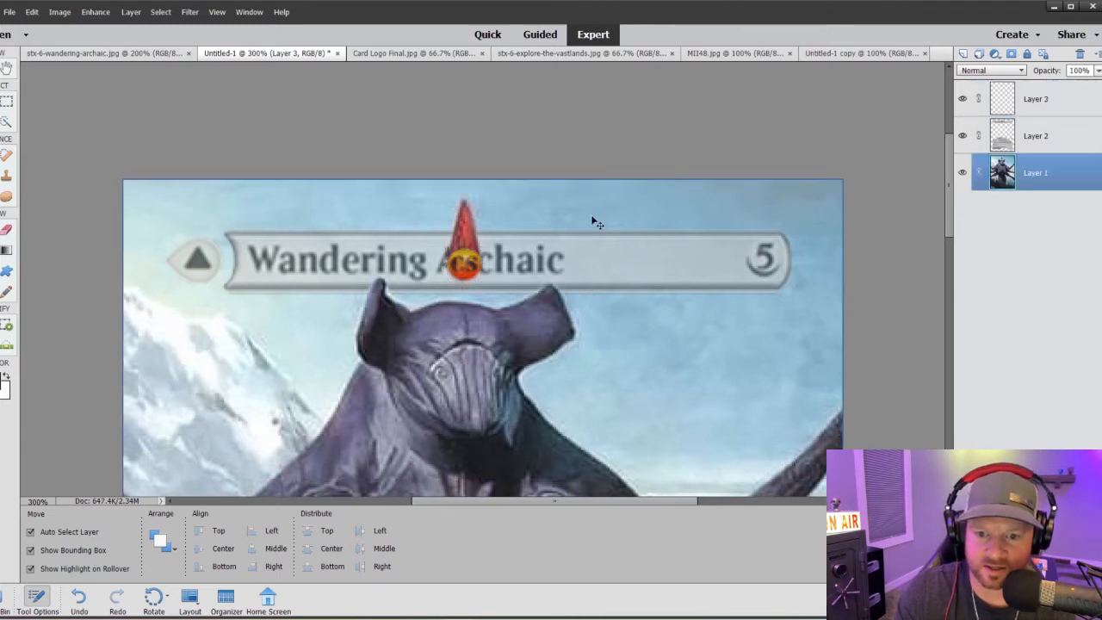
# Examine the whole card at reduced size, and compare the Explore the Vastlands card with the spiral-cloud mountain artwork
pyautogui.hotkey('ctrl', '-')
pyautogui.hotkey('ctrl', '-')
pyautogui.hotkey('ctrl', '-')
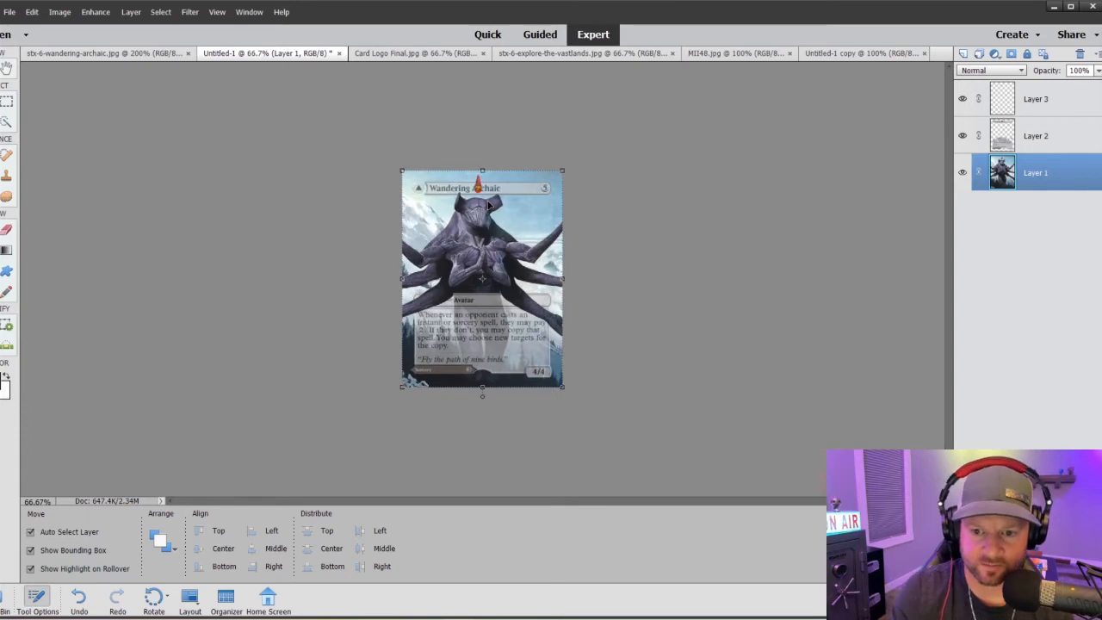
pyautogui.hotkey('ctrl', '+')
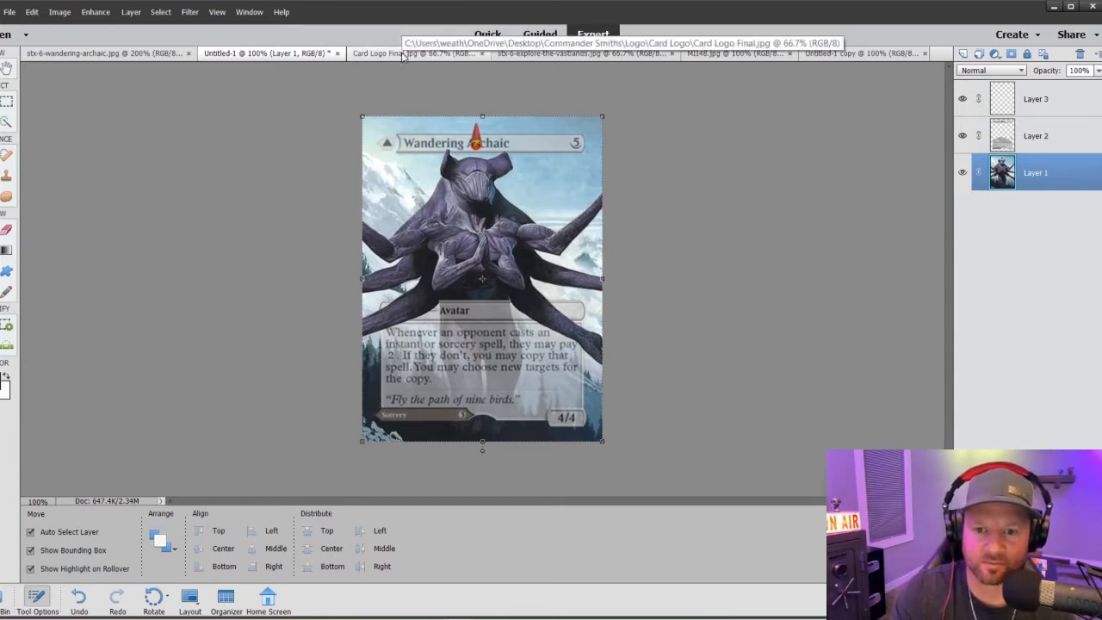
pyautogui.click(567, 54)
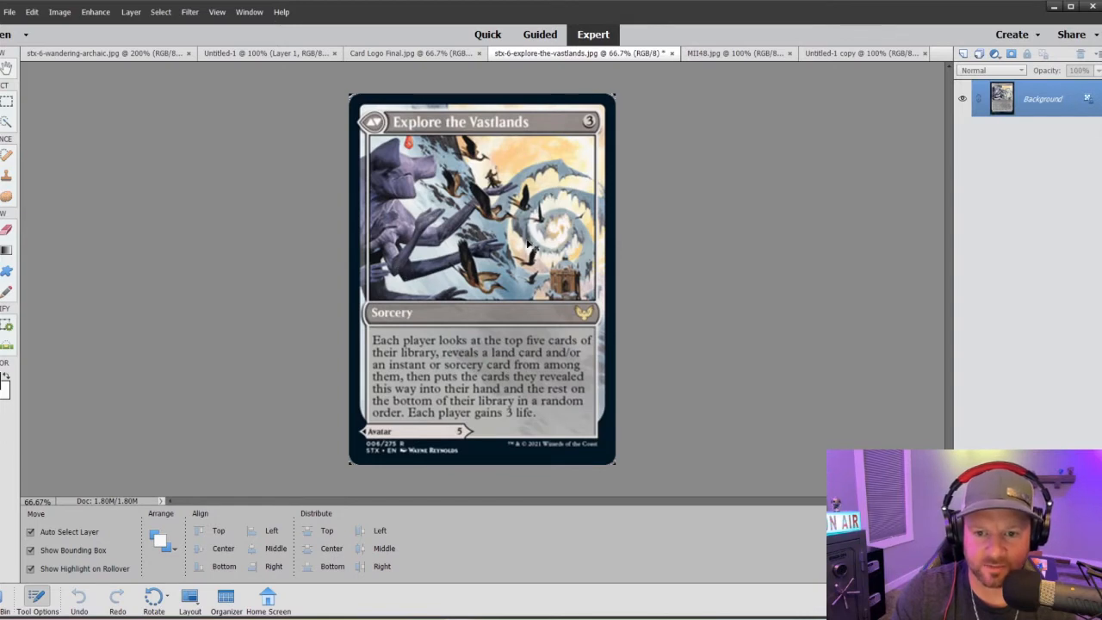
pyautogui.click(706, 53)
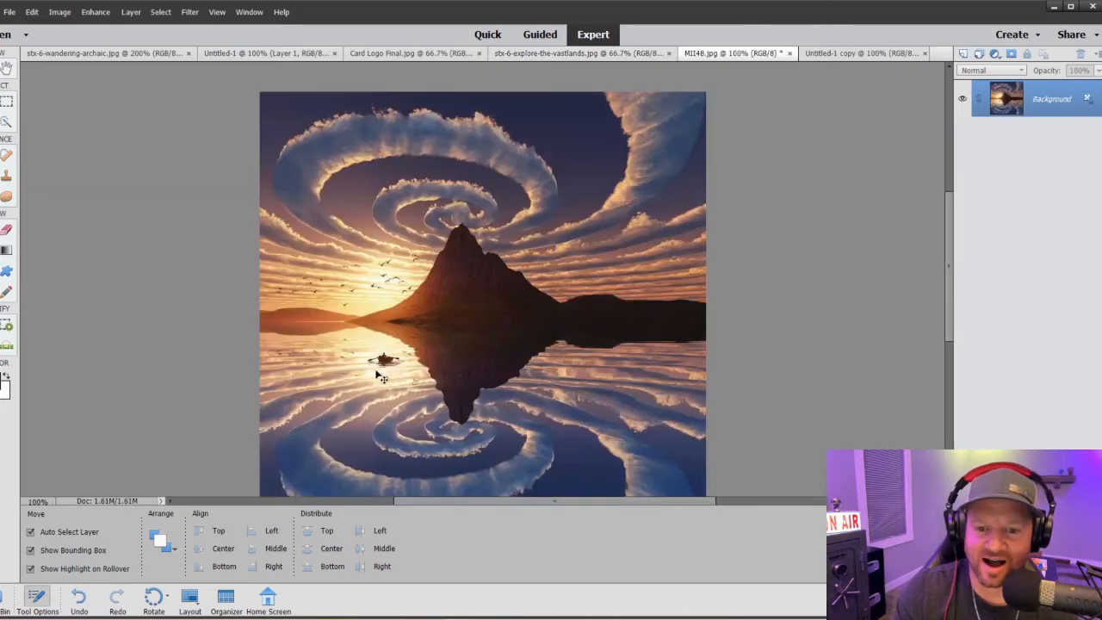
pyautogui.click(575, 53)
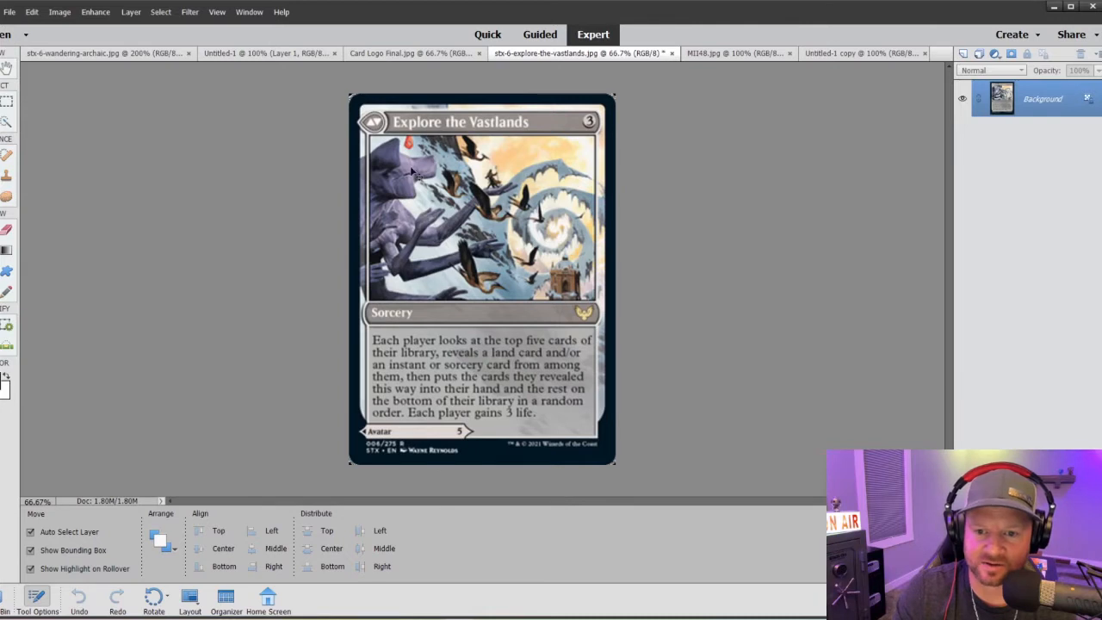
pyautogui.click(730, 53)
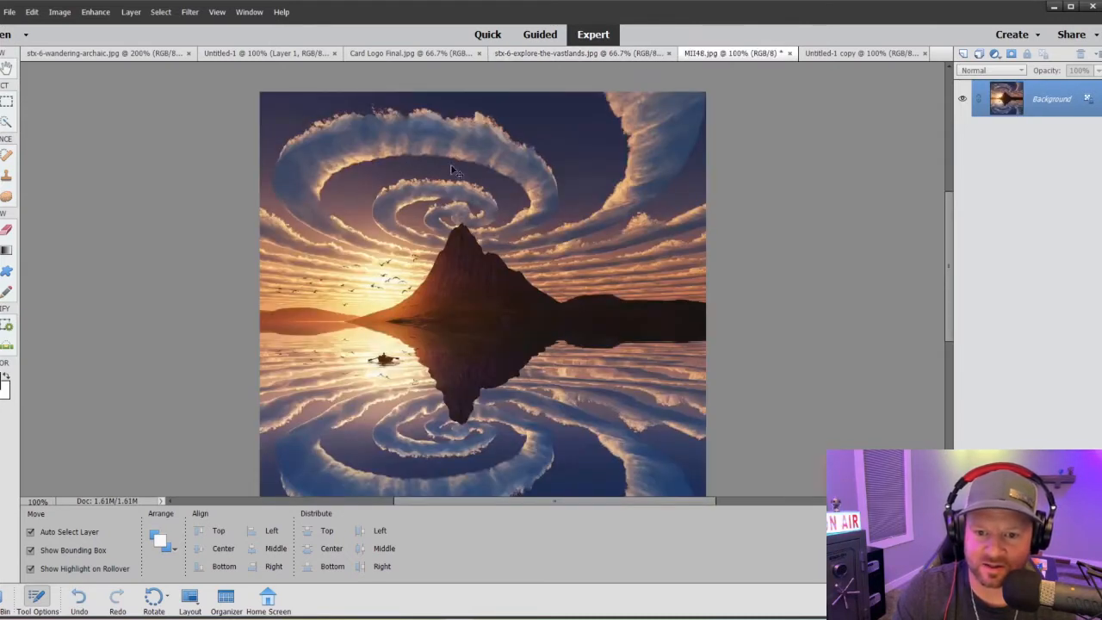
# Compare the Explore the Vastlands card with the spiral-cloud mountain artwork and the original Wandering Archaic art
pyautogui.click(576, 54)
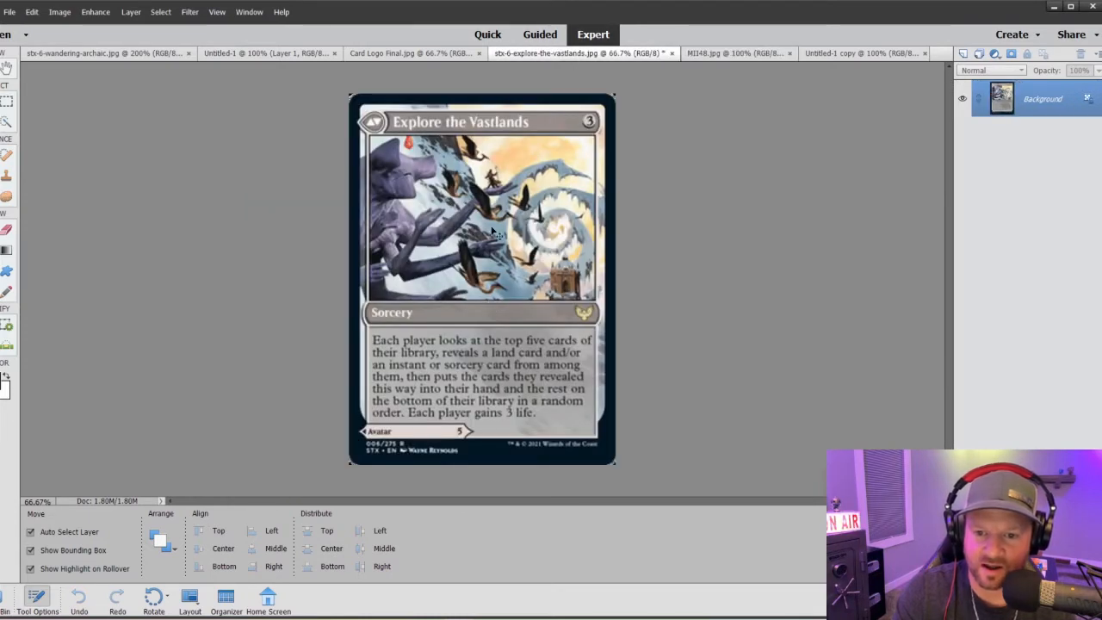
pyautogui.click(730, 54)
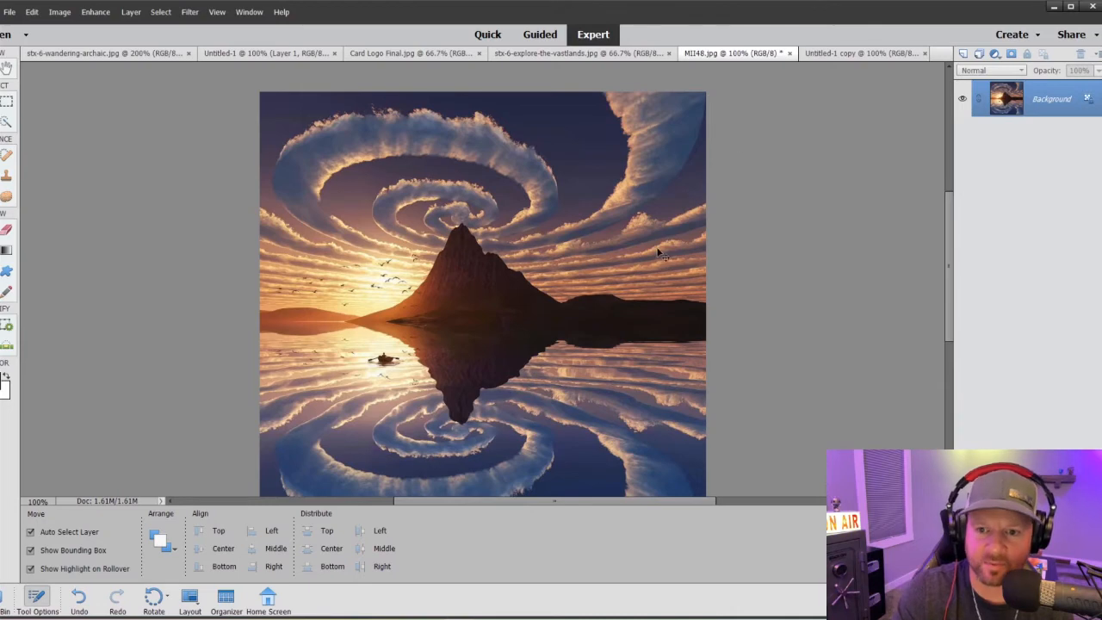
pyautogui.click(861, 53)
pyautogui.click(726, 53)
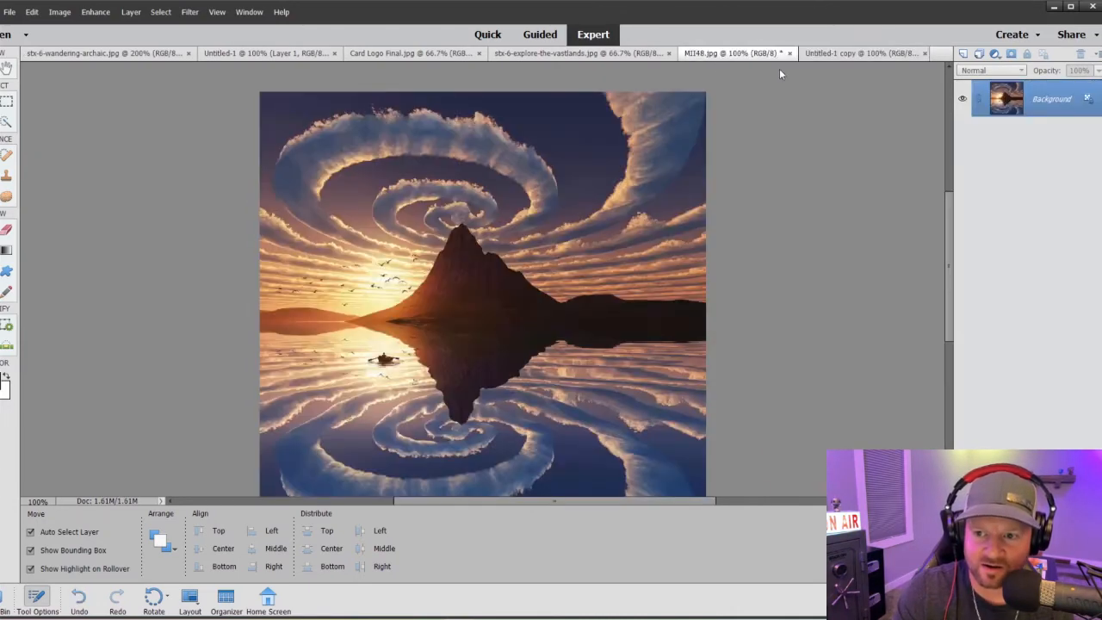
pyautogui.click(584, 54)
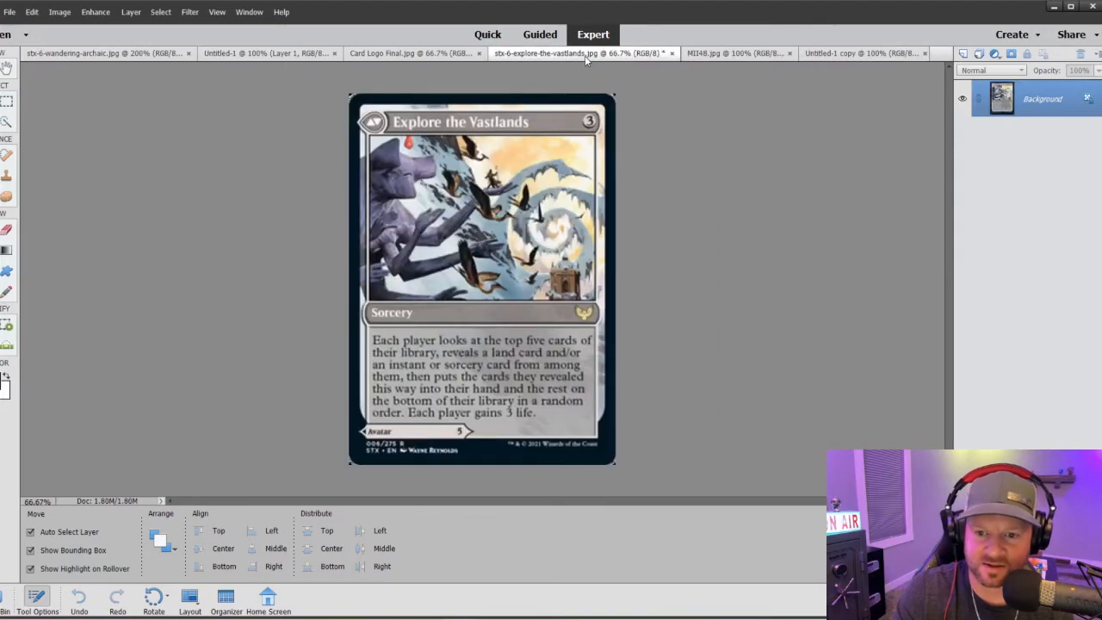
pyautogui.click(719, 54)
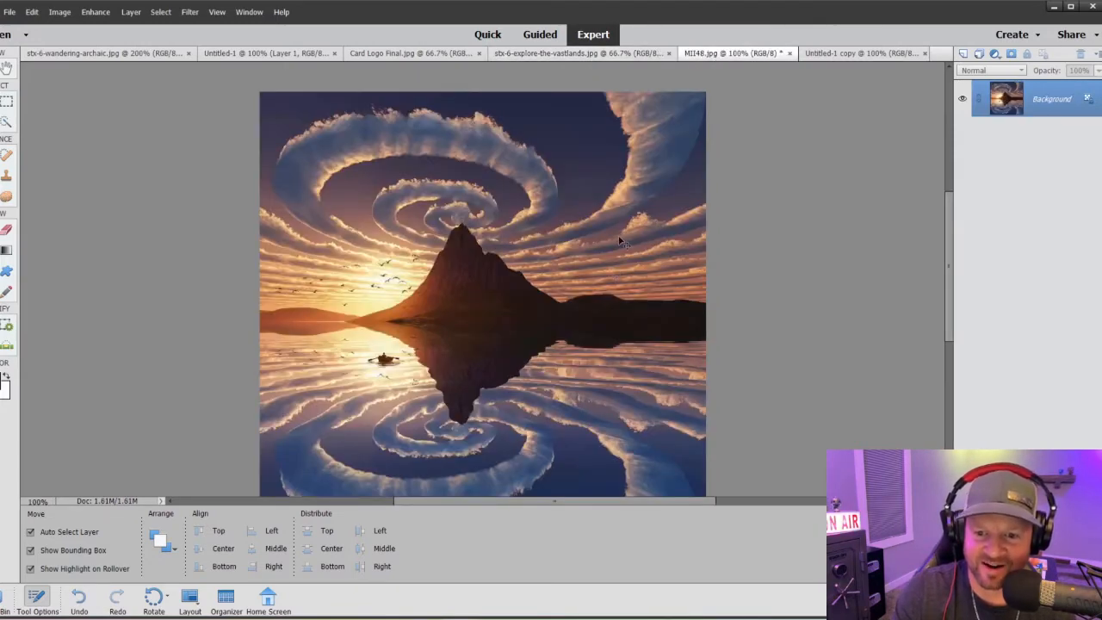
# On Layer 1 of Untitled-1 copy, select the figure's head, torso and lower arms with a 30 px Quick Selection brush
pyautogui.click(837, 54)
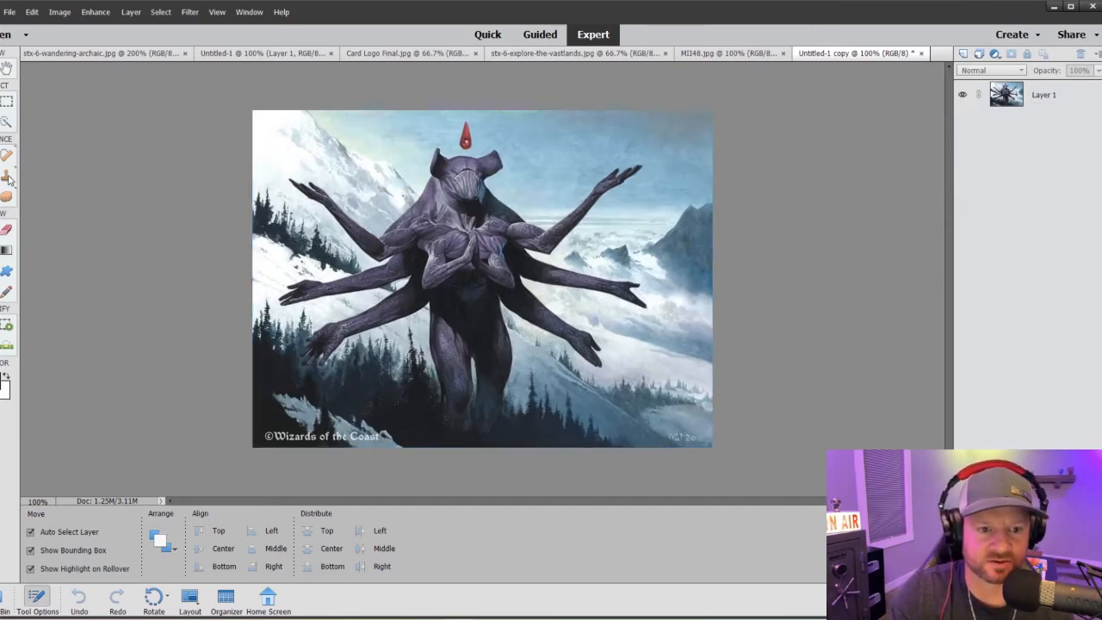
pyautogui.click(7, 125)
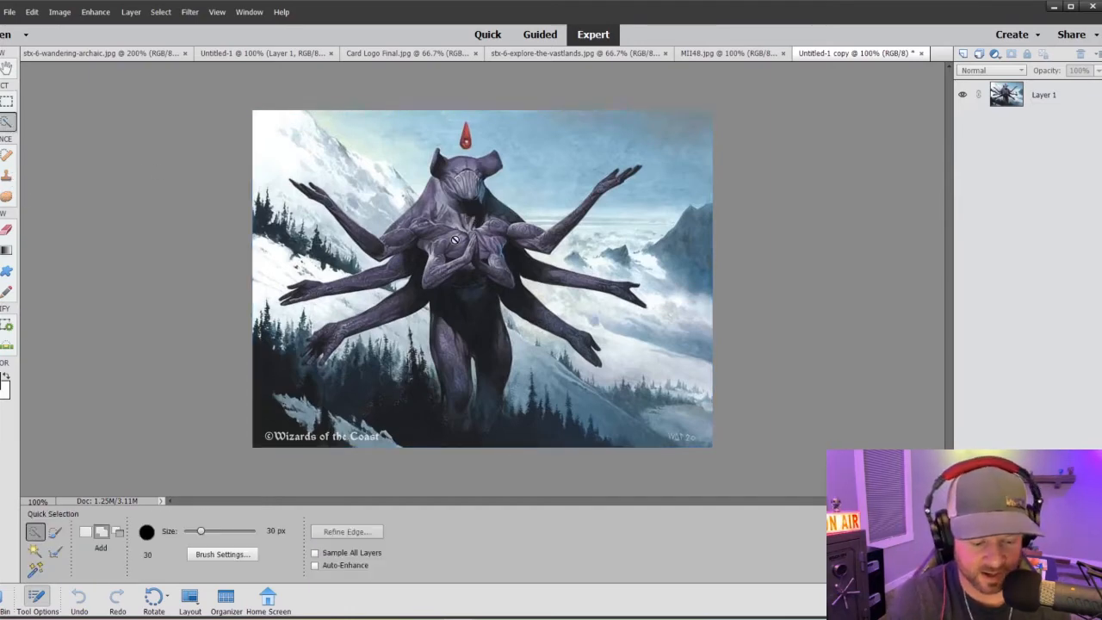
pyautogui.hotkey('ctrl', '=')
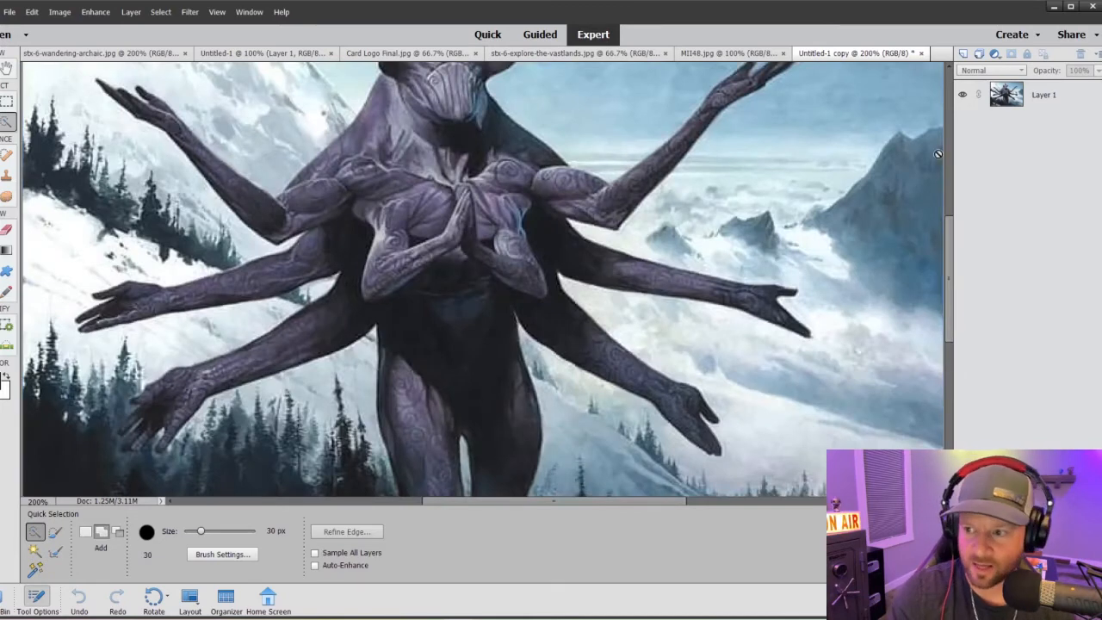
pyautogui.click(1033, 101)
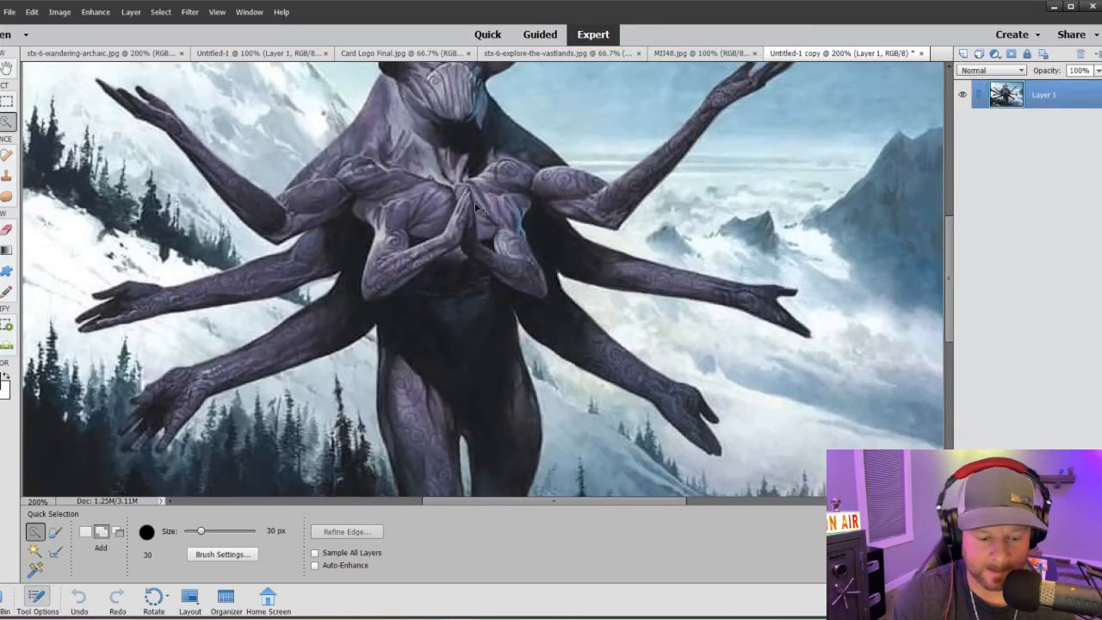
pyautogui.hotkey('ctrl', '-')
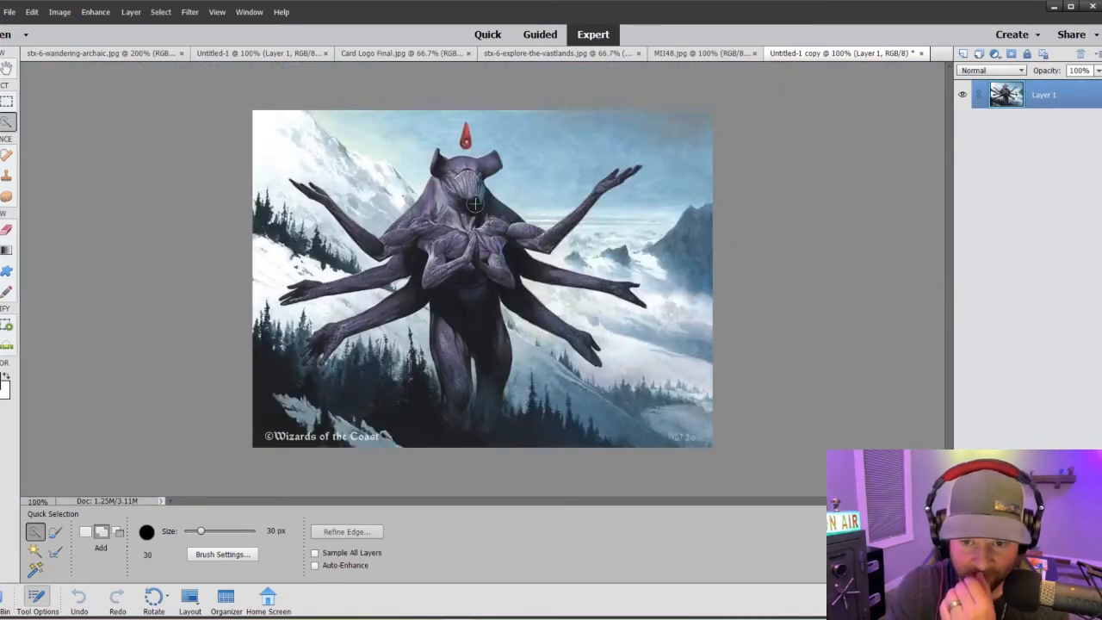
pyautogui.moveTo(469, 211)
pyautogui.mouseDown()
pyautogui.moveTo(462, 225)
pyautogui.moveTo(478, 162)
pyautogui.mouseUp()
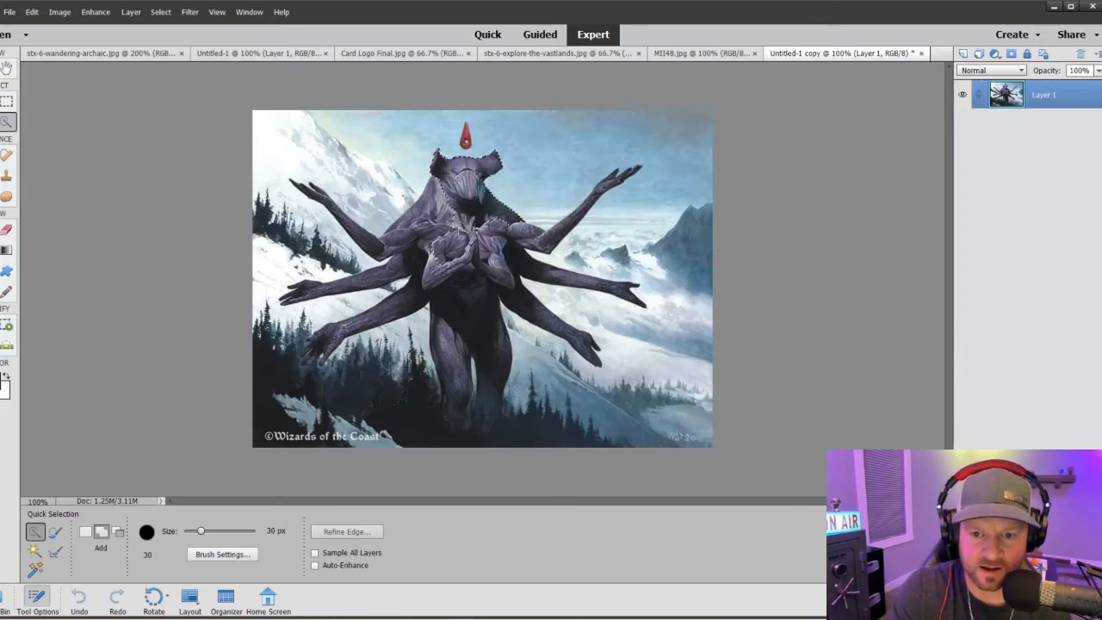
pyautogui.moveTo(466, 249); pyautogui.dragTo(465, 332)
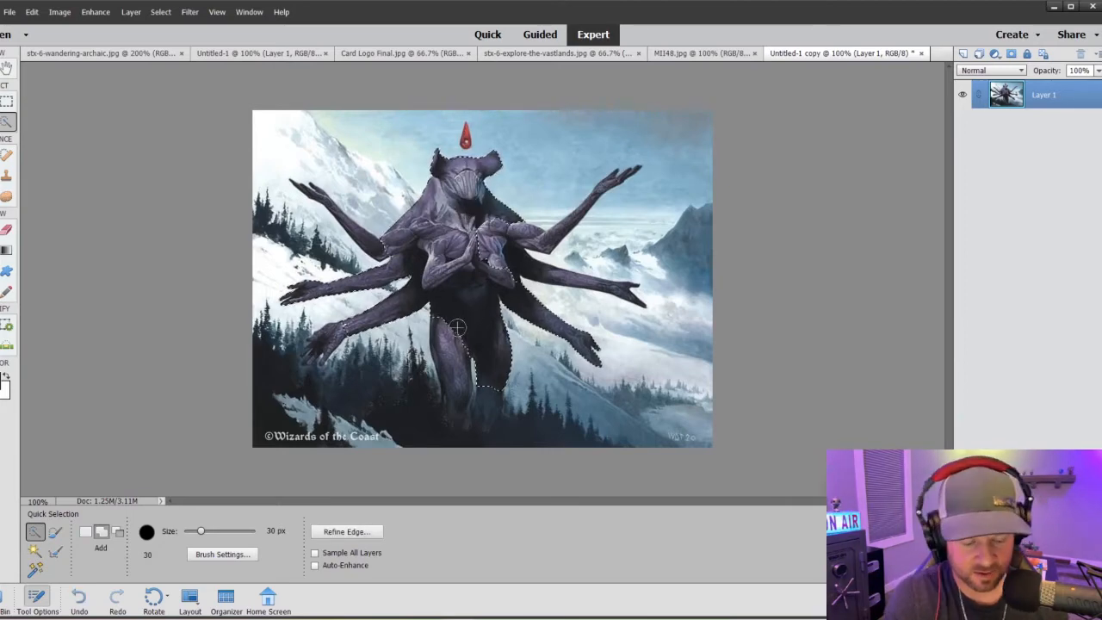
# Extend the selection over the figure's right-side arms up to the raised fingertips, reducing the brush to 10 px for the raised forearm
pyautogui.hotkey('ctrl', '+')
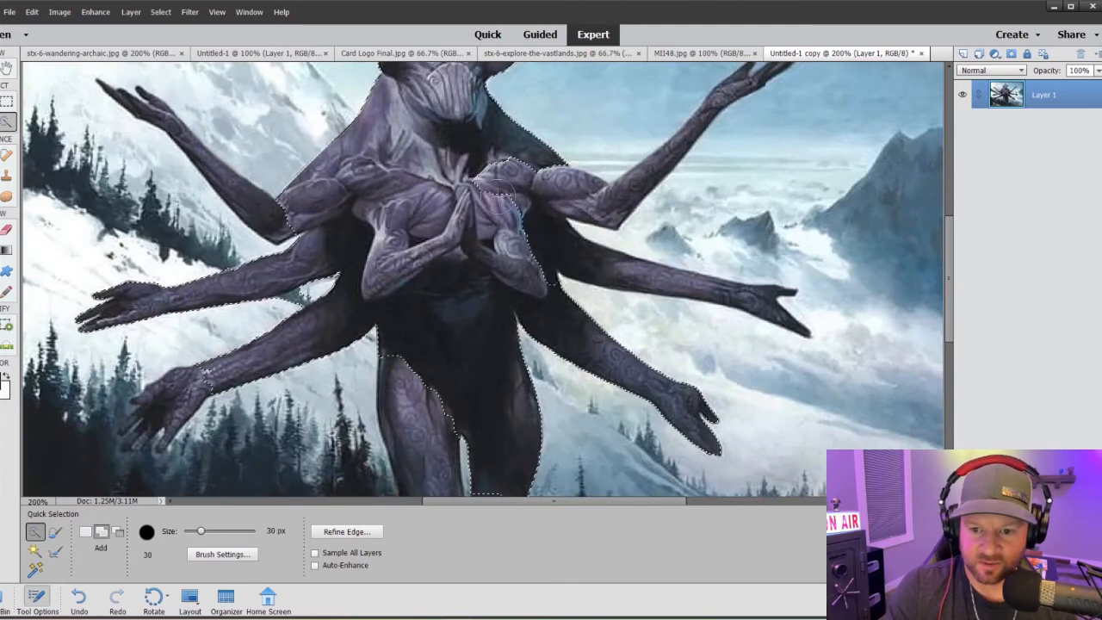
pyautogui.moveTo(498, 196)
pyautogui.mouseDown()
pyautogui.moveTo(541, 198)
pyautogui.moveTo(529, 205)
pyautogui.moveTo(600, 203)
pyautogui.mouseUp()
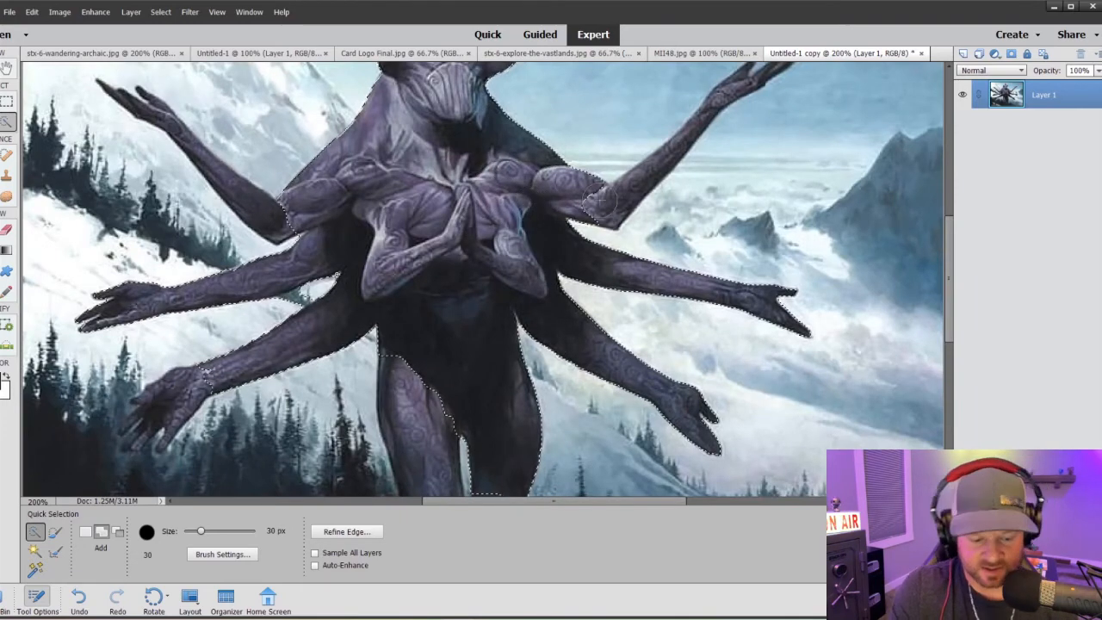
pyautogui.press('[')
pyautogui.press('[')
pyautogui.moveTo(693, 129)
pyautogui.mouseDown()
pyautogui.moveTo(644, 175)
pyautogui.moveTo(757, 78)
pyautogui.moveTo(731, 99)
pyautogui.mouseUp()
pyautogui.scroll(1, 731, 99)
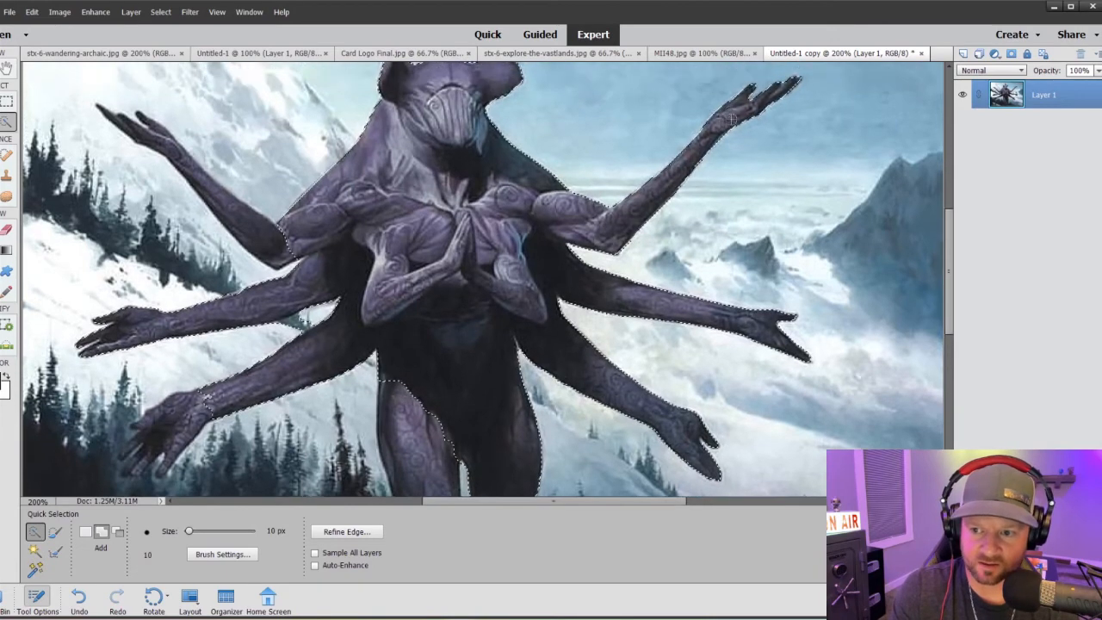
# Add both of the figure's legs to the selection, down to where they fade into the dark trees
pyautogui.scroll(-5, 516, 379)
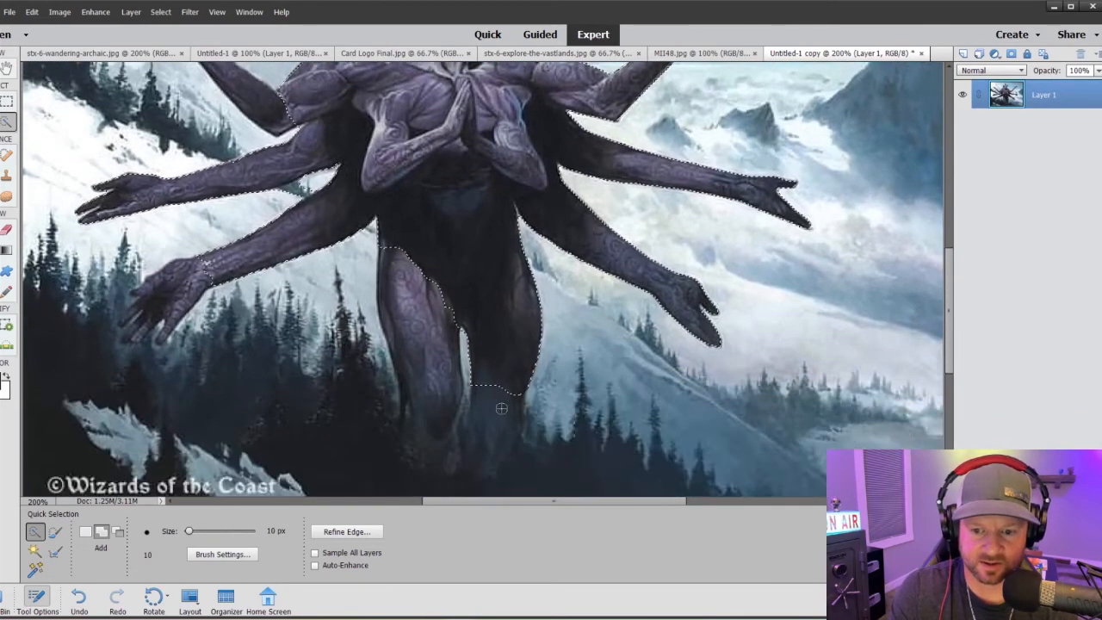
pyautogui.moveTo(501, 408); pyautogui.dragTo(465, 404)
pyautogui.scroll(-1, 493, 413)
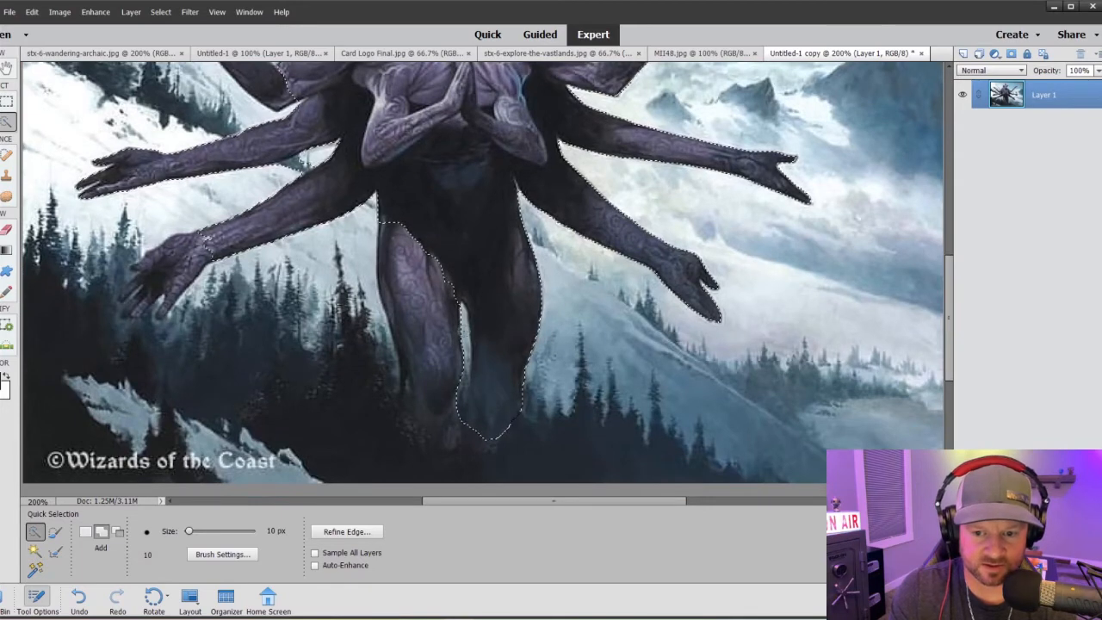
pyautogui.hotkey('ctrl', 'z')
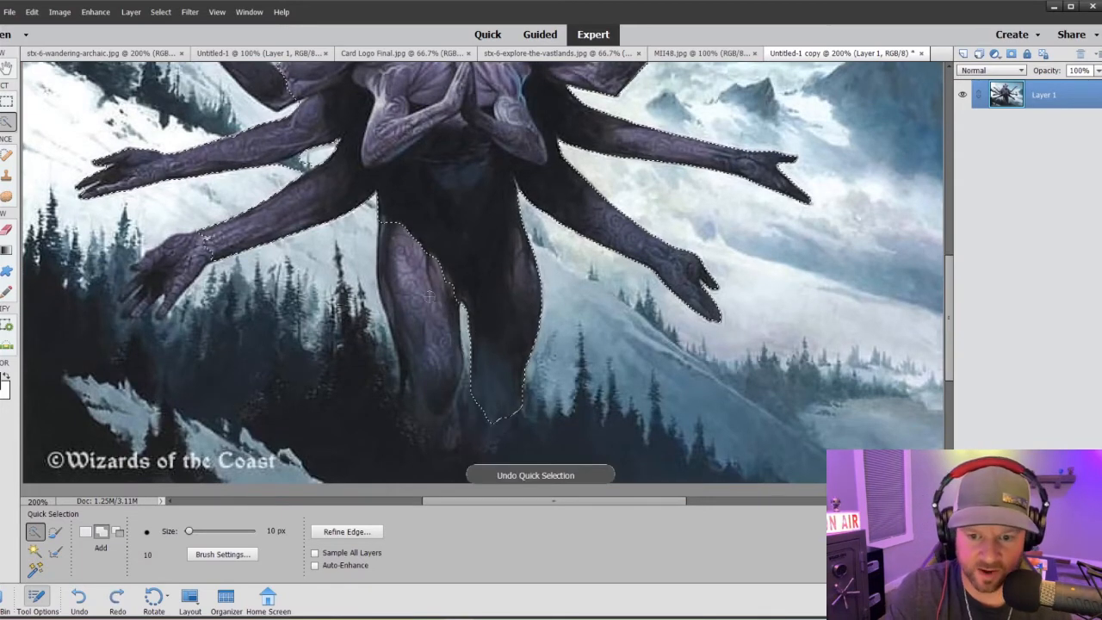
pyautogui.moveTo(428, 295); pyautogui.dragTo(416, 301)
pyautogui.moveTo(423, 352); pyautogui.dragTo(435, 387)
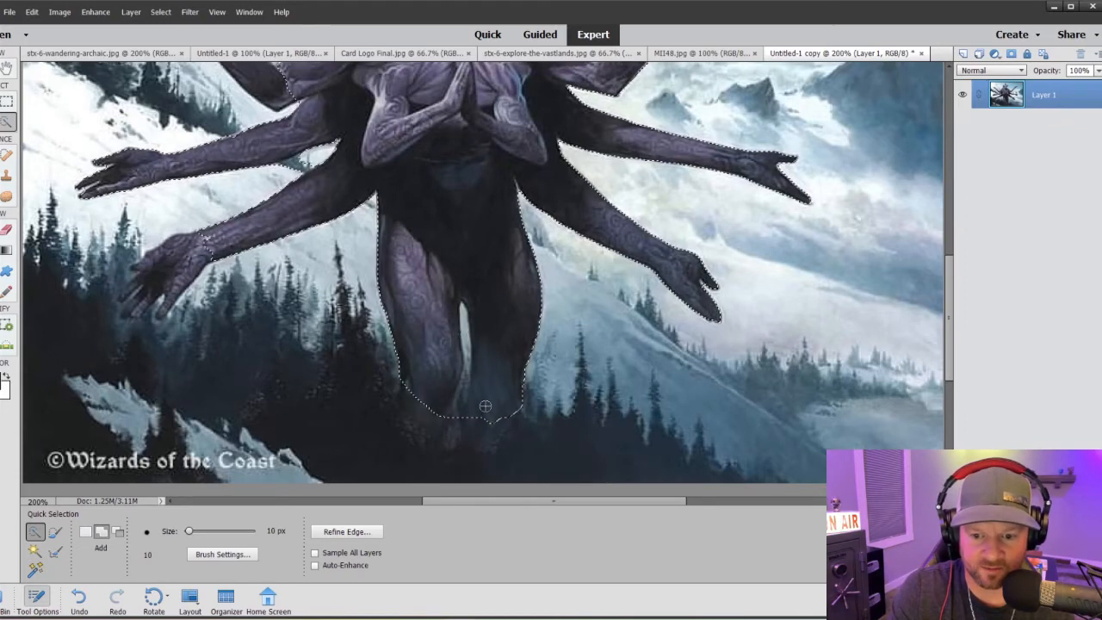
# Add the lower-left hand and its fingers to the selection, undoing the first stroke and reducing the brush to 6 px
pyautogui.scroll(1, 294, 276)
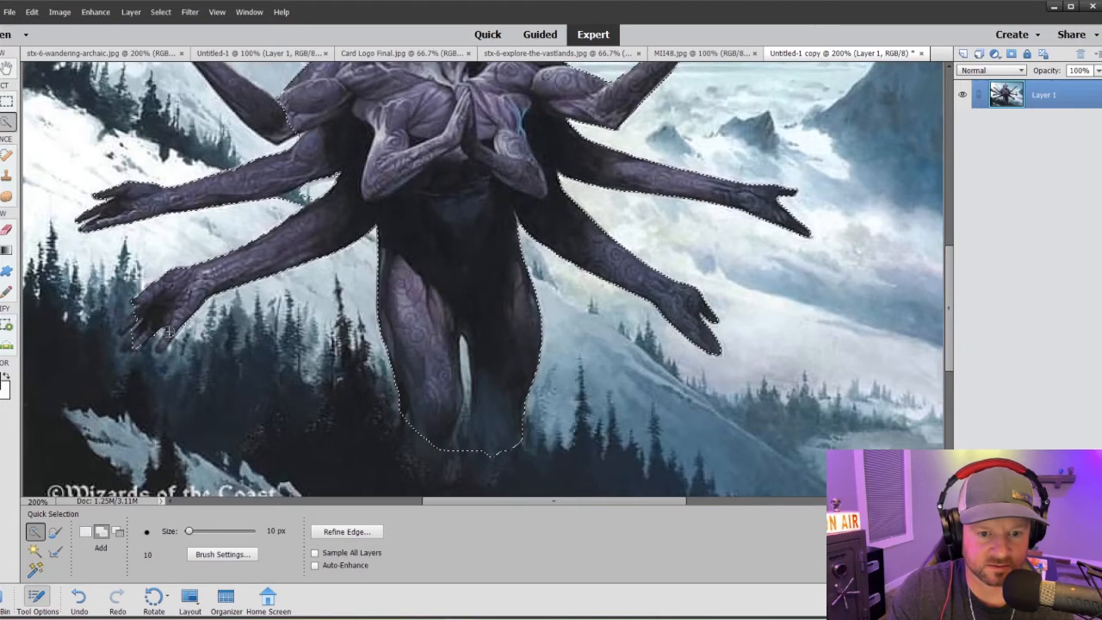
pyautogui.moveTo(167, 339); pyautogui.dragTo(124, 326)
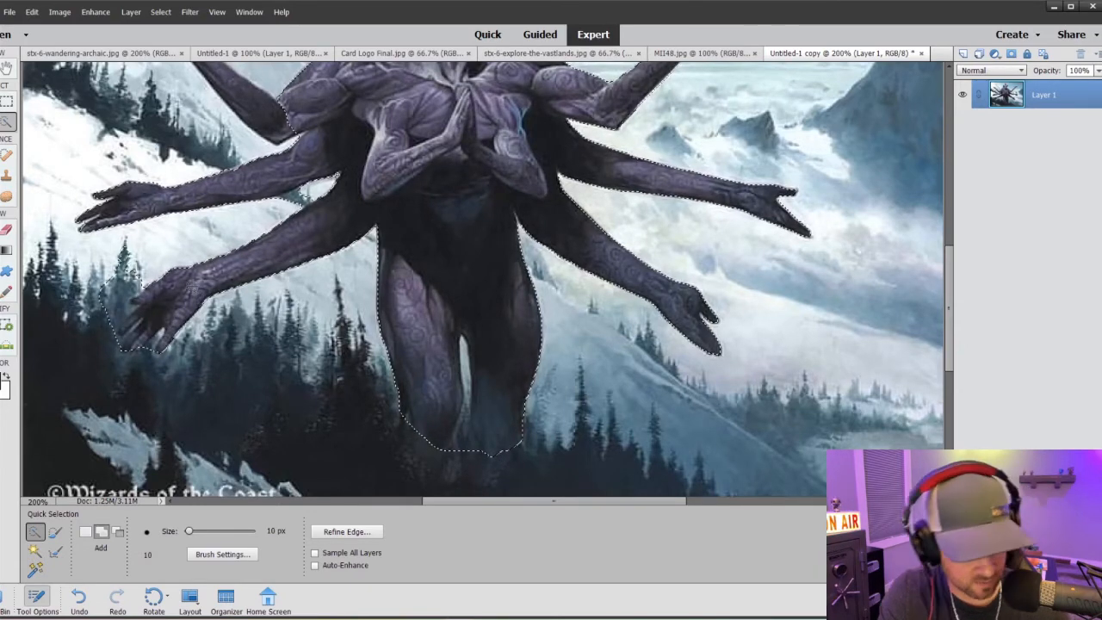
pyautogui.hotkey('ctrl', 'z')
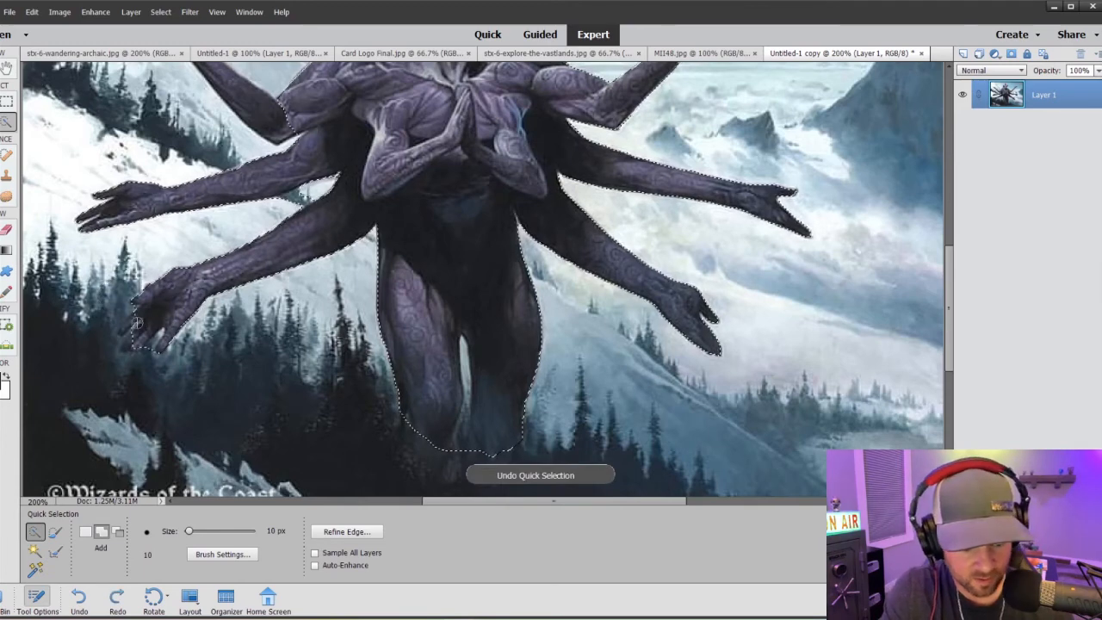
pyautogui.press('[')
pyautogui.press('[')
pyautogui.press('[')
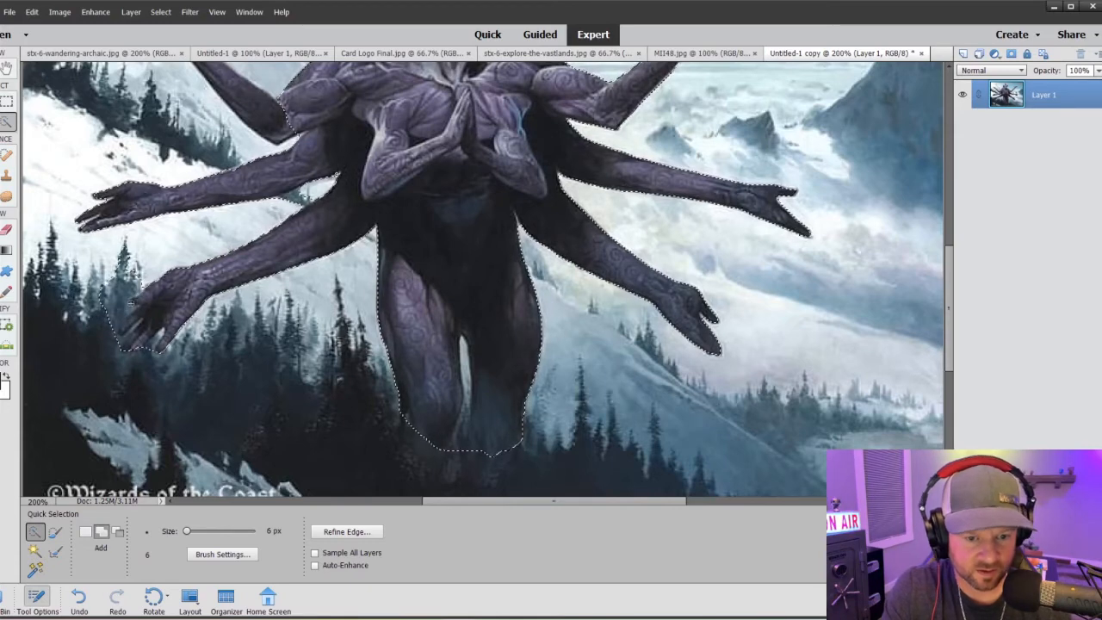
# Subtract the excess background around and between the lower-left hand's fingers from the selection
pyautogui.press('alt')
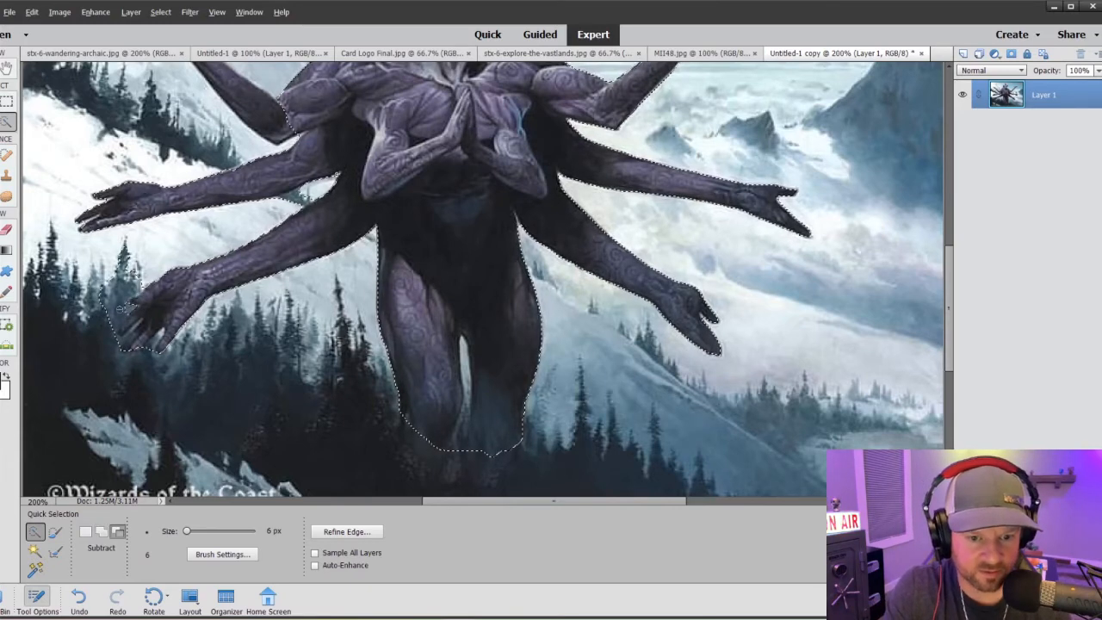
pyautogui.moveTo(120, 311); pyautogui.dragTo(117, 318)
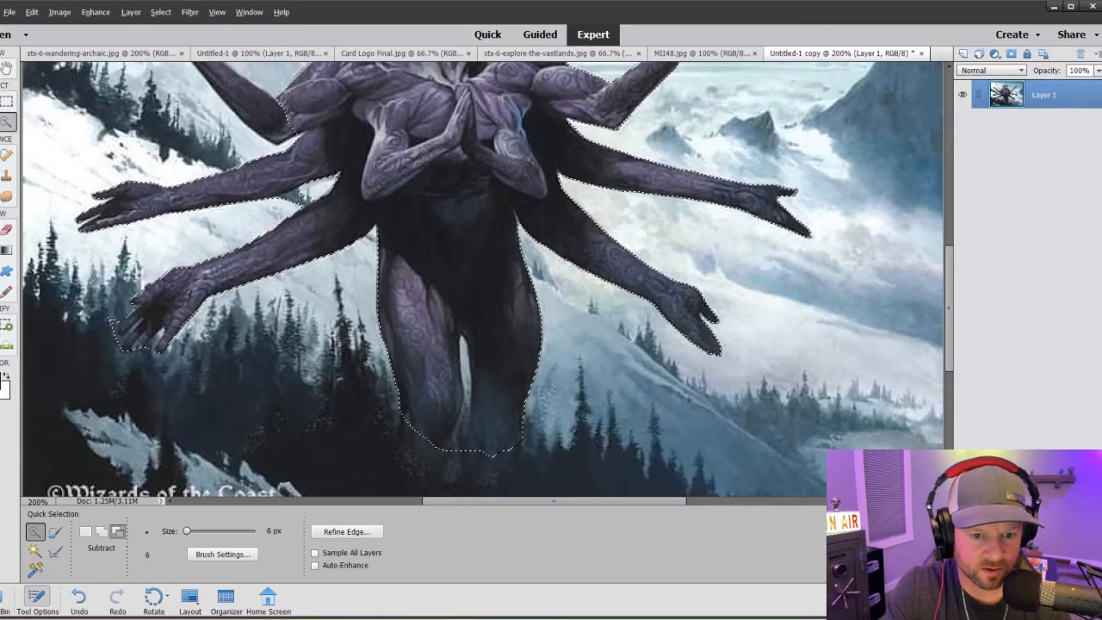
pyautogui.press('alt')
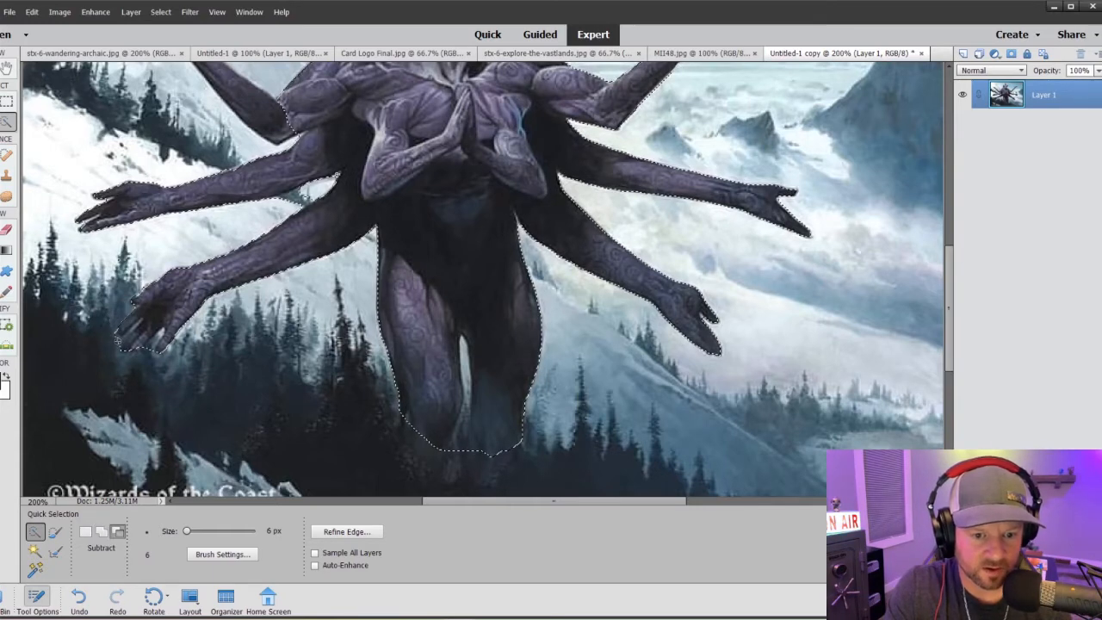
pyautogui.press('alt')
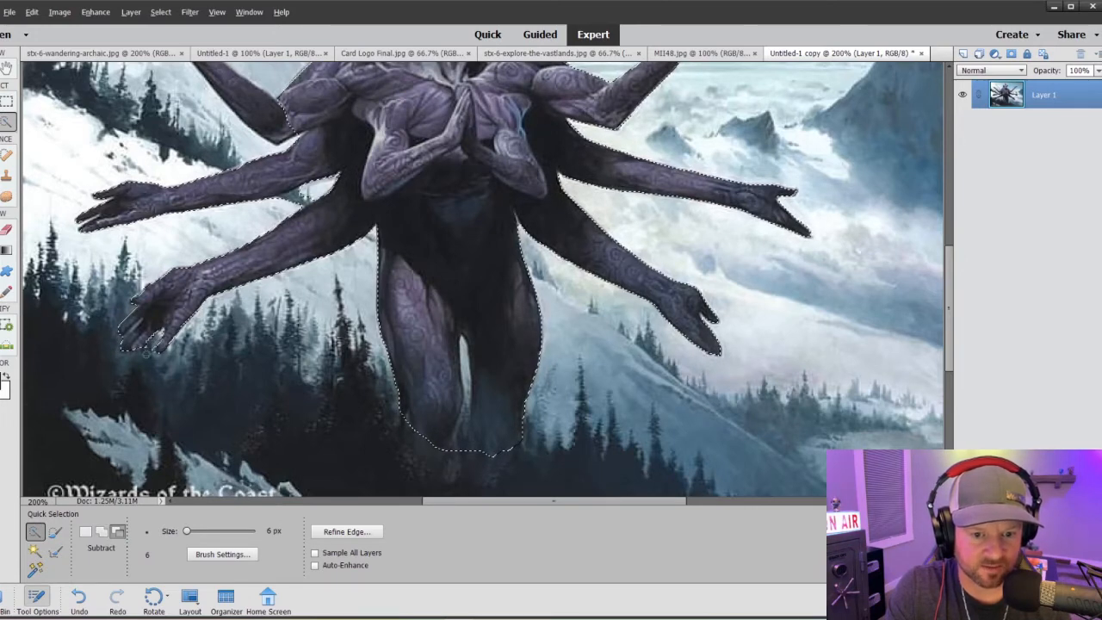
pyautogui.keyDown('alt'); pyautogui.click(147, 353); pyautogui.keyUp('alt')
pyautogui.press('alt')
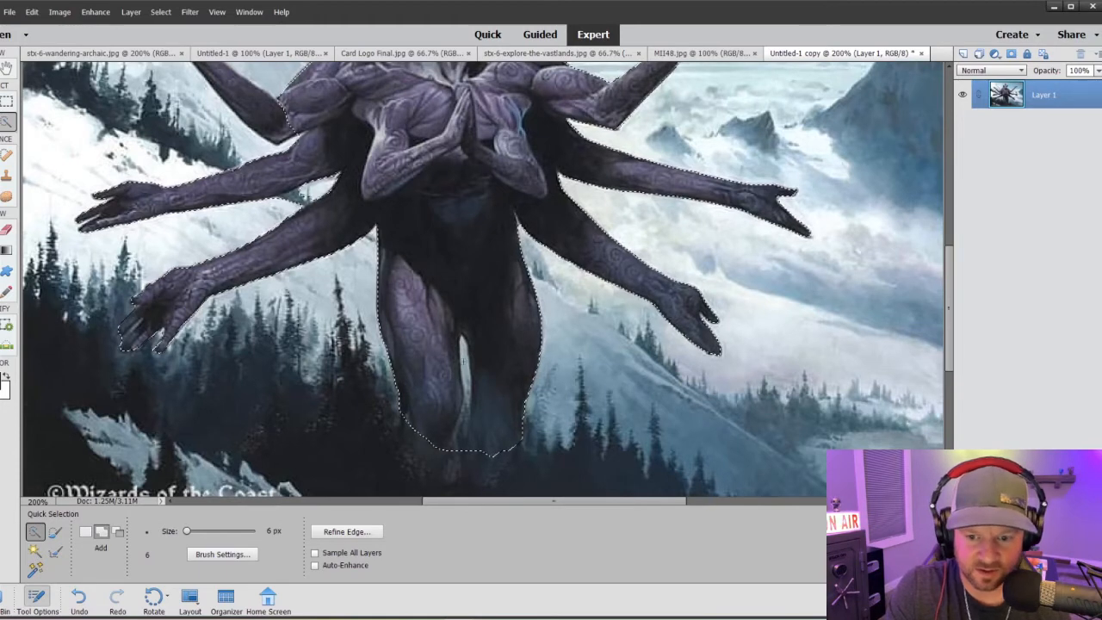
# Subtract the gap between the figure's legs from the selection, down to the open end at the feet
pyautogui.press('alt')
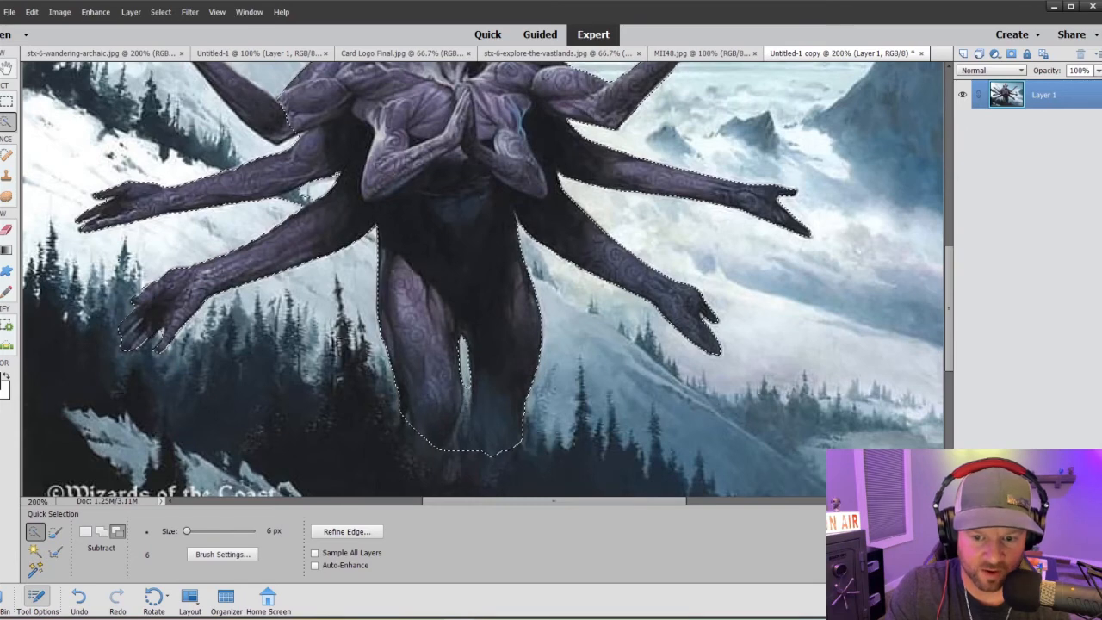
pyautogui.moveTo(468, 399); pyautogui.dragTo(462, 427)
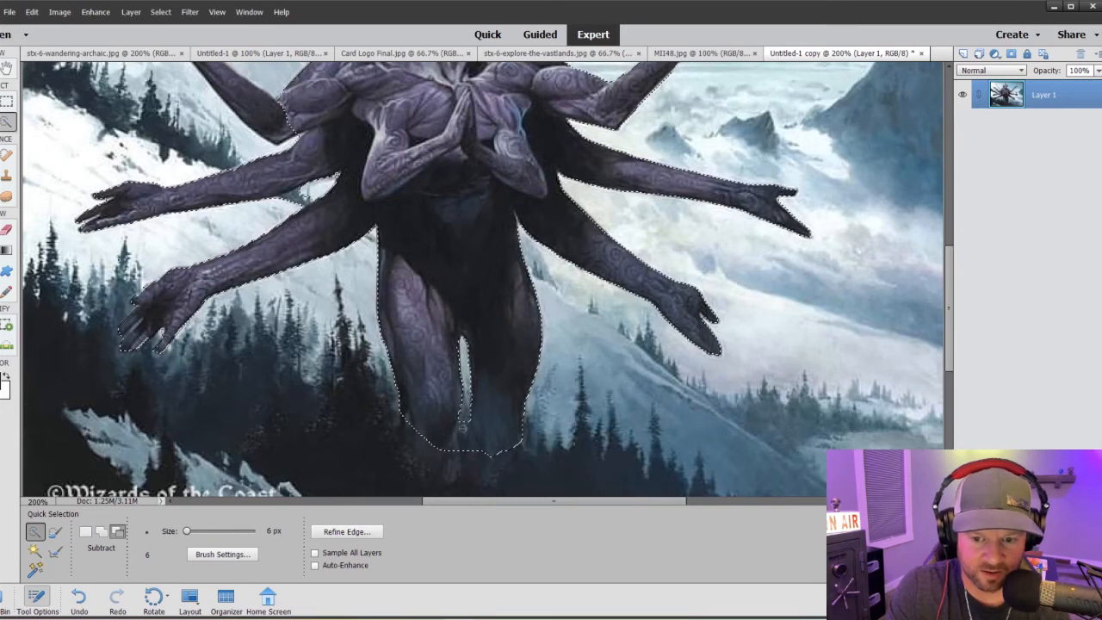
pyautogui.keyDown('alt'); pyautogui.click(453, 441); pyautogui.keyUp('alt')
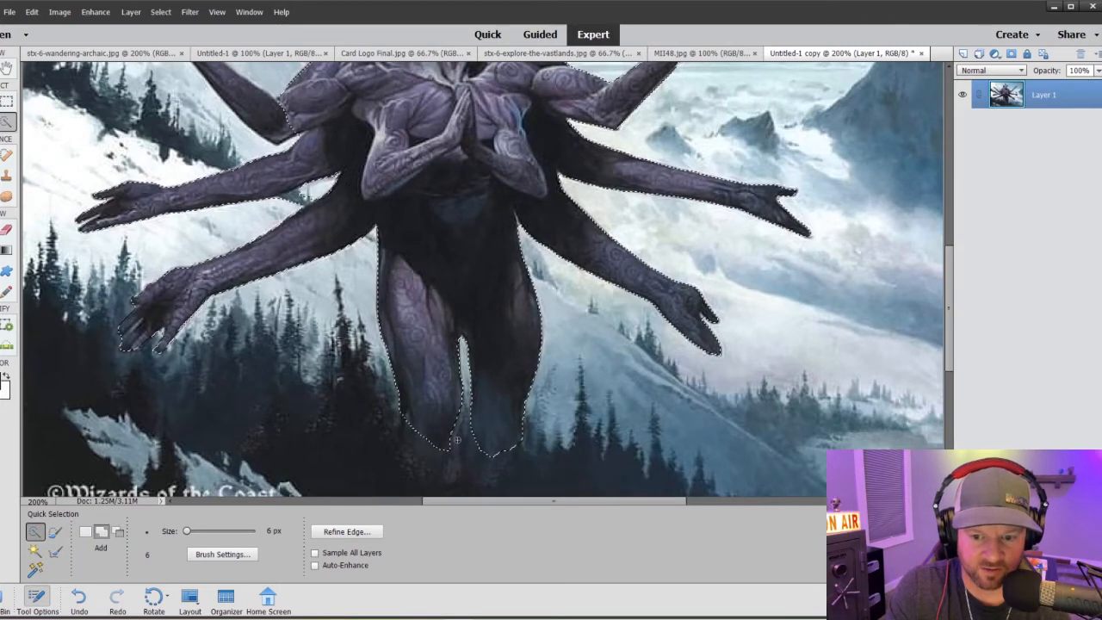
# Add the figure's raised left-side arm to the selection and check the outline around the head and arms
pyautogui.scroll(3, 204, 339)
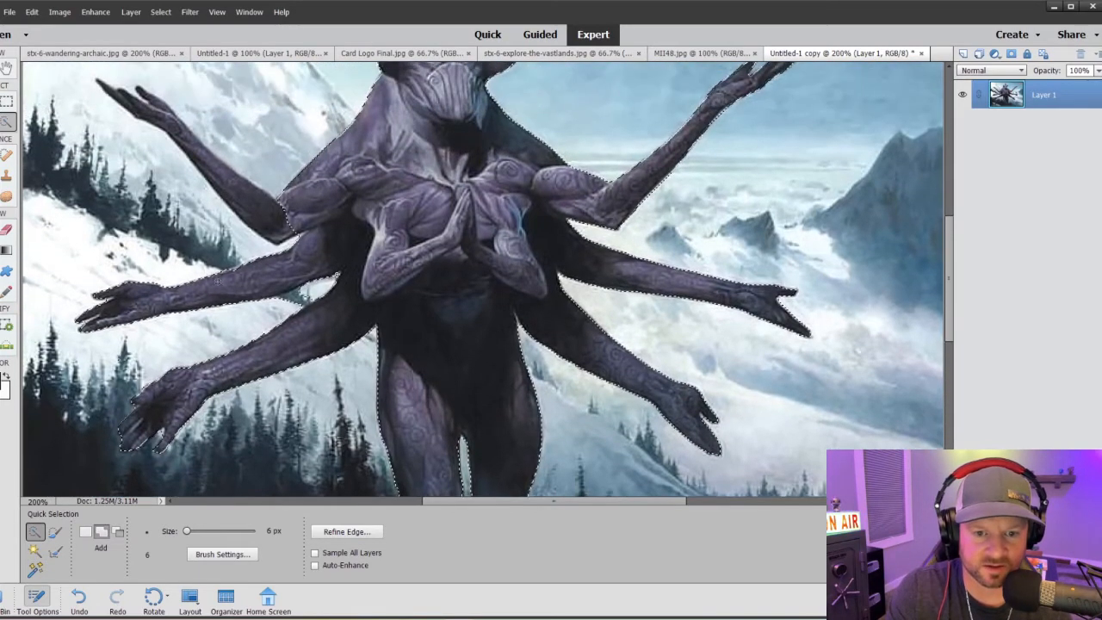
pyautogui.scroll(1, 204, 338)
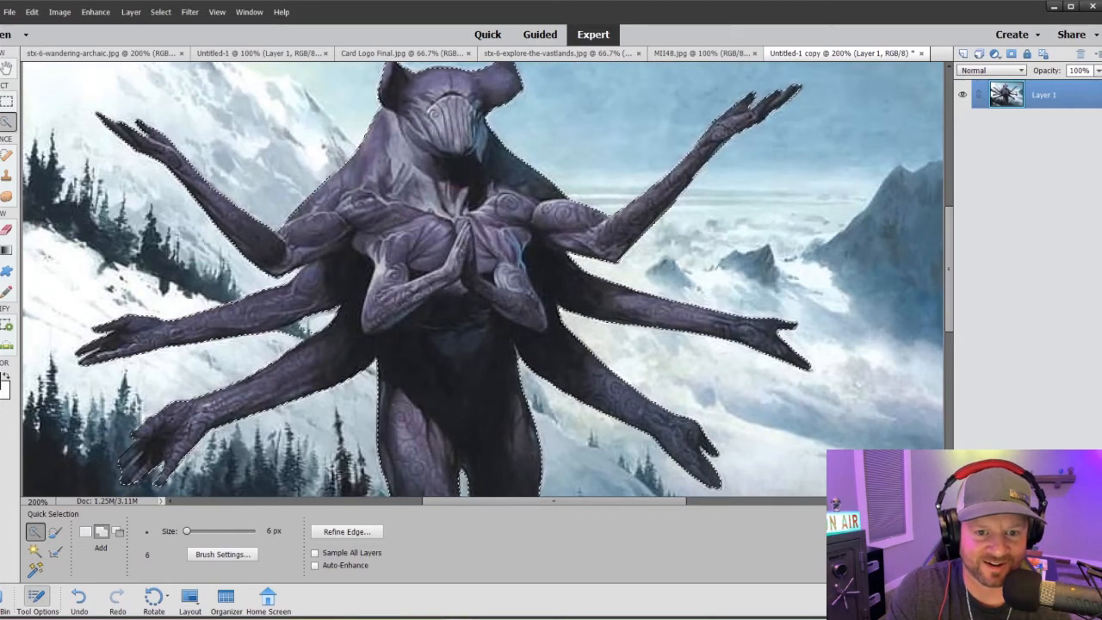
pyautogui.scroll(1, 145, 147)
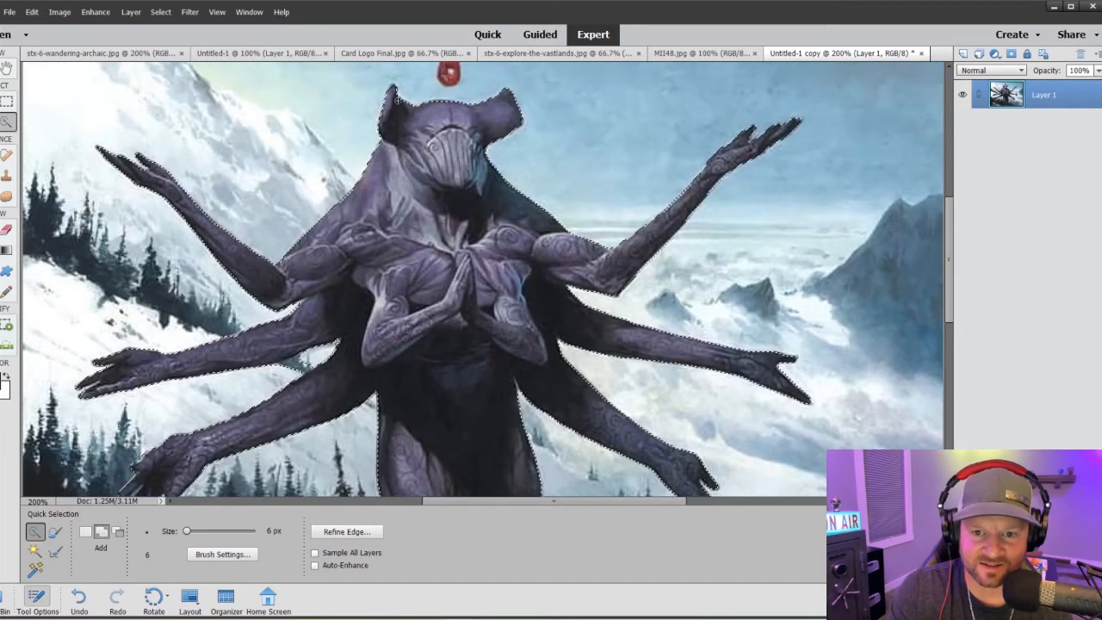
pyautogui.scroll(-2, 219, 340)
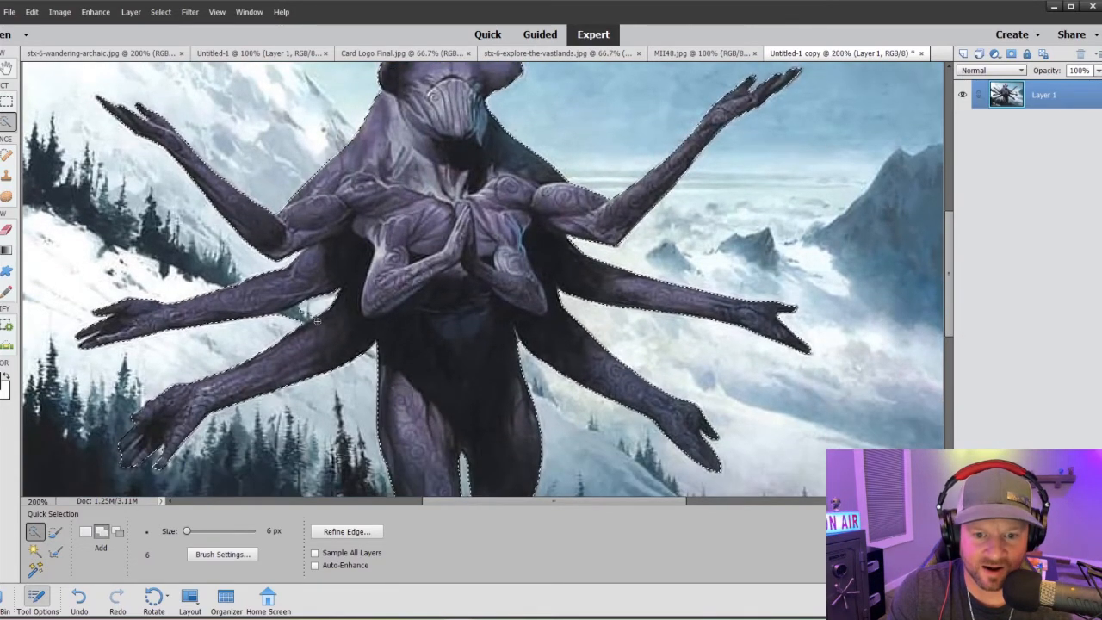
# Subtract the leftover background between the figure's two lower left-side arms from the selection and check the whole outline
pyautogui.press('alt')
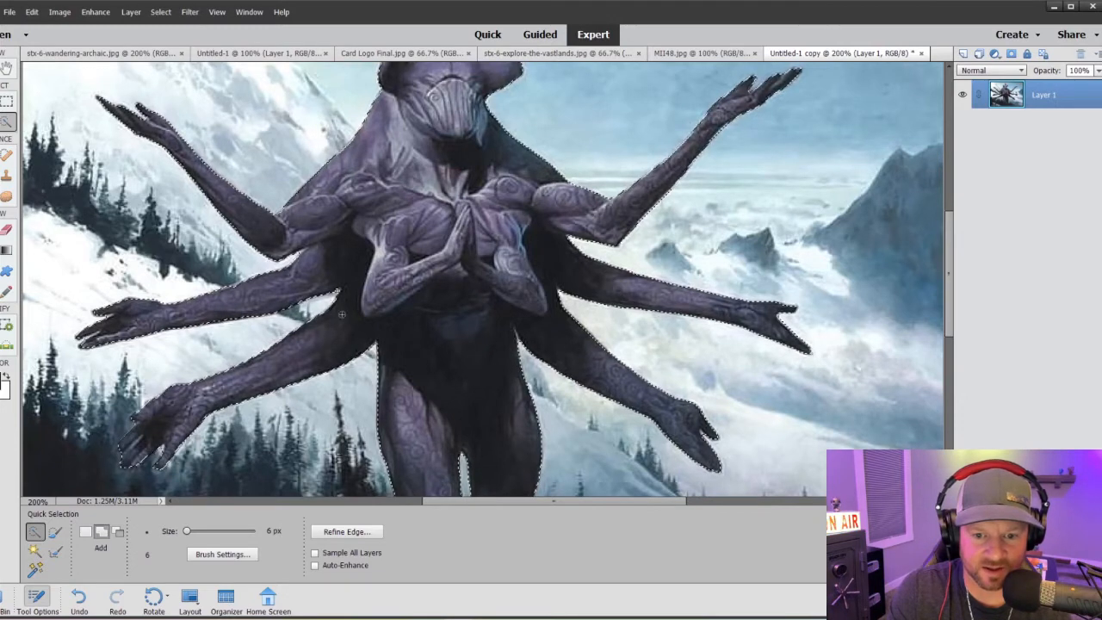
pyautogui.scroll(4, 429, 223)
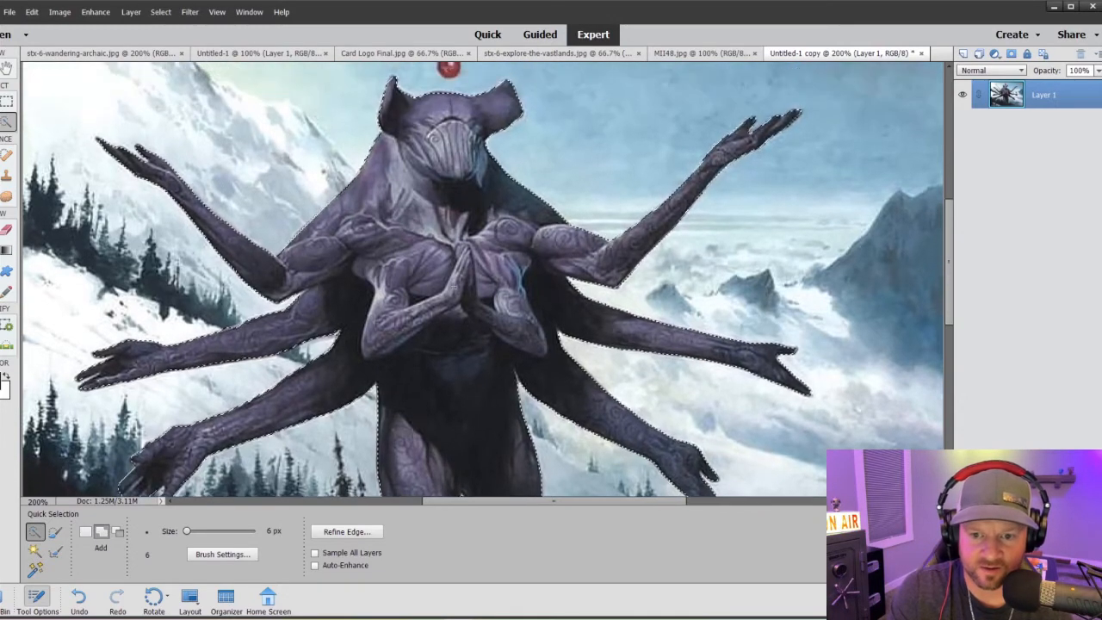
pyautogui.scroll(2, 429, 223)
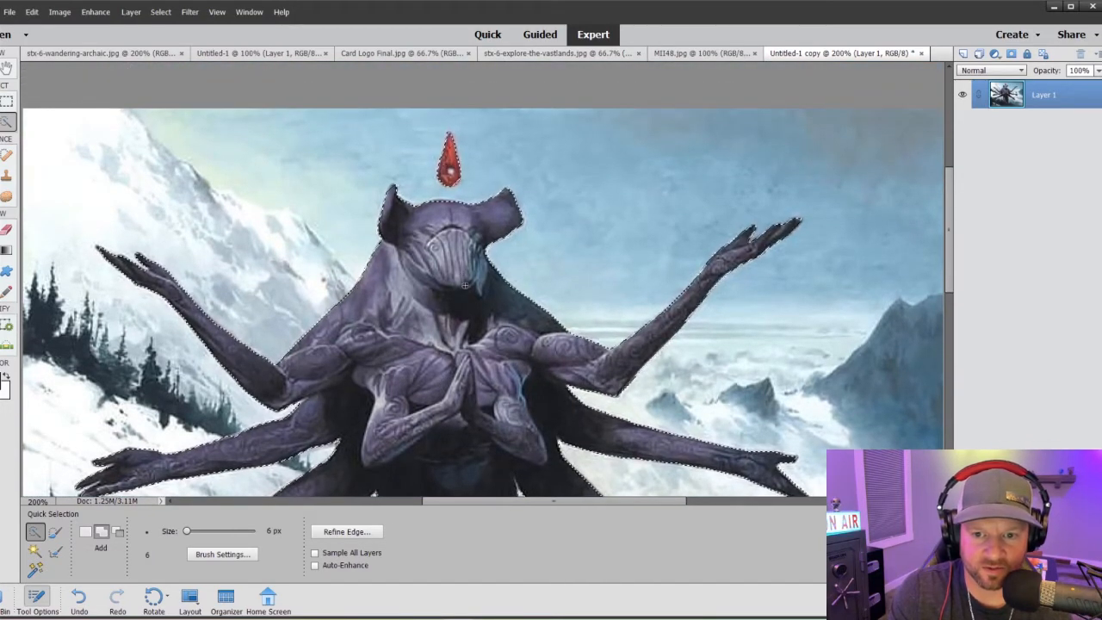
pyautogui.scroll(-1, 459, 272)
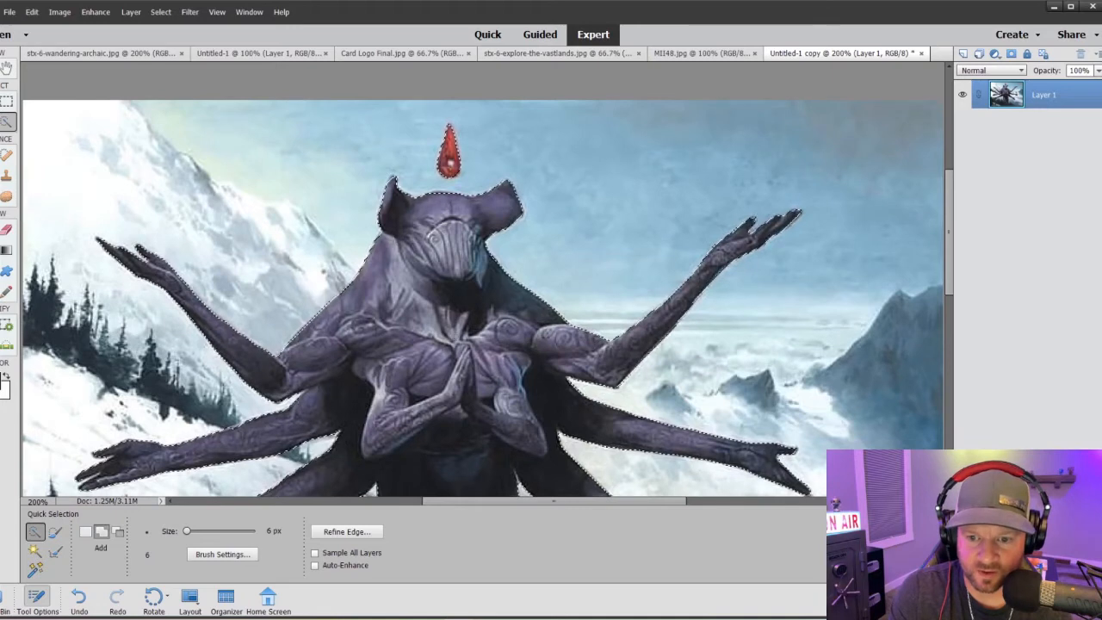
pyautogui.scroll(-3, 501, 349)
pyautogui.scroll(-5, 502, 349)
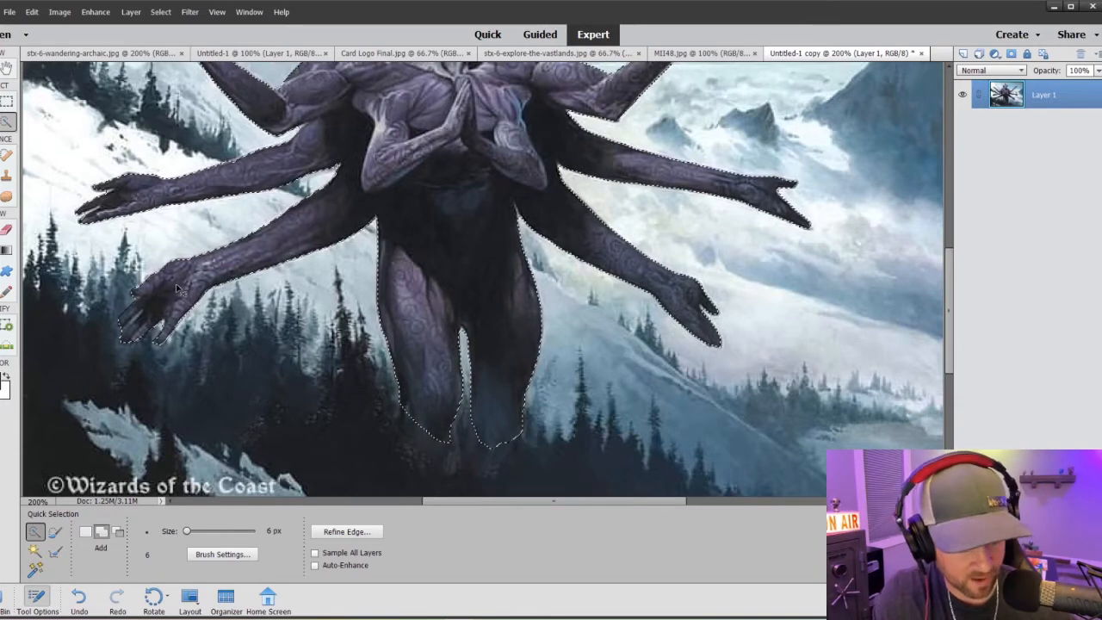
# Paste the cut-out figure into MII48.jpg, scale it proportionally to 37.64% and place it just right of the mountain peak
pyautogui.click(689, 54)
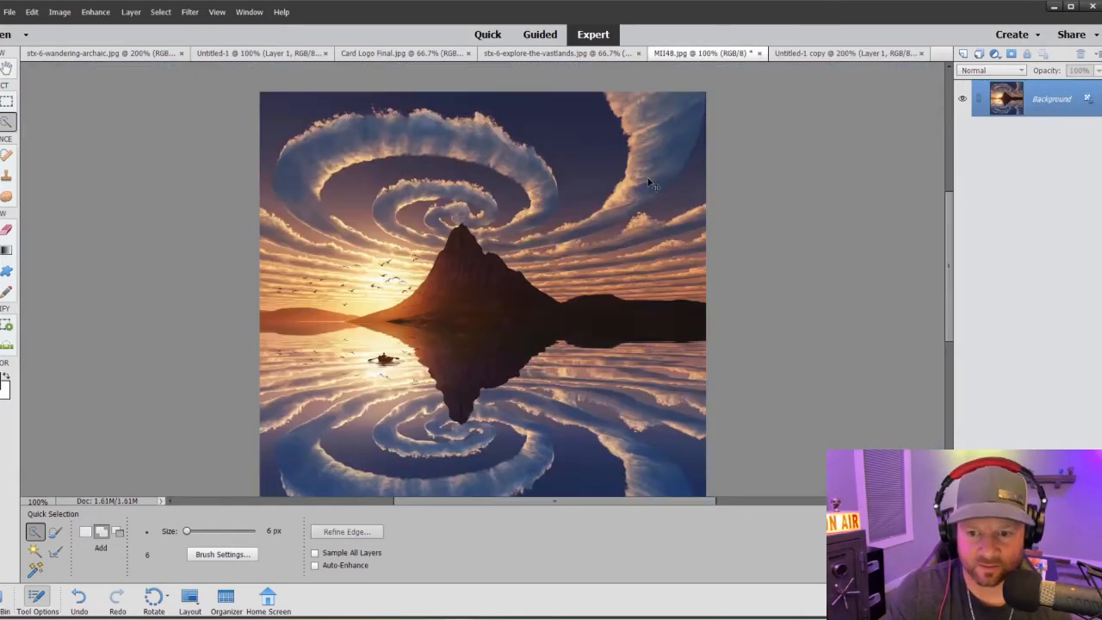
pyautogui.hotkey('ctrl', 'v')
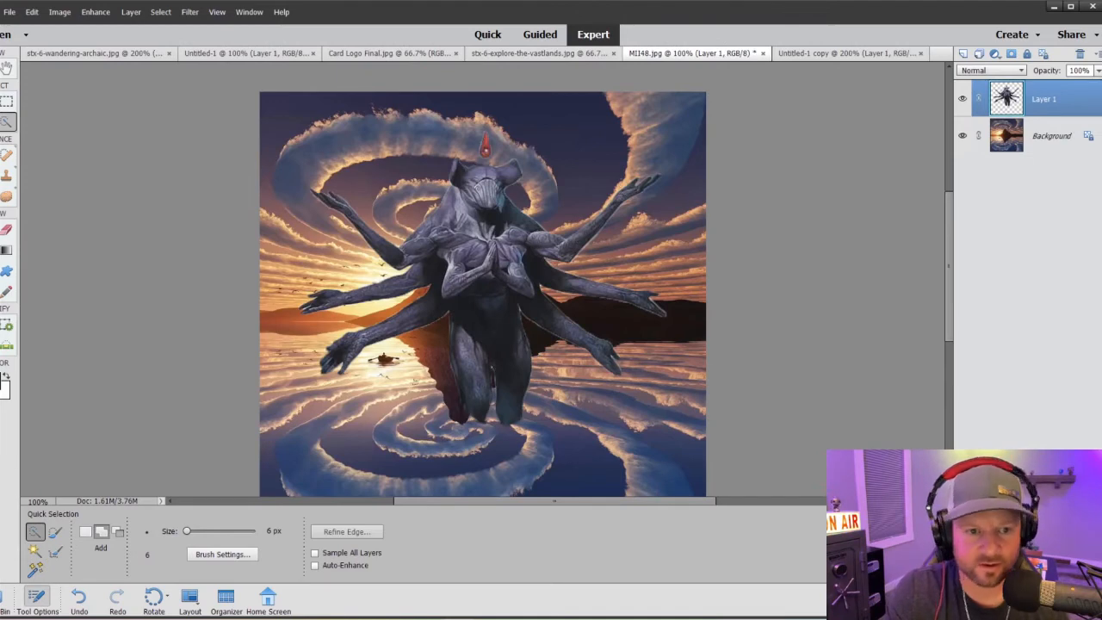
pyautogui.press('v')
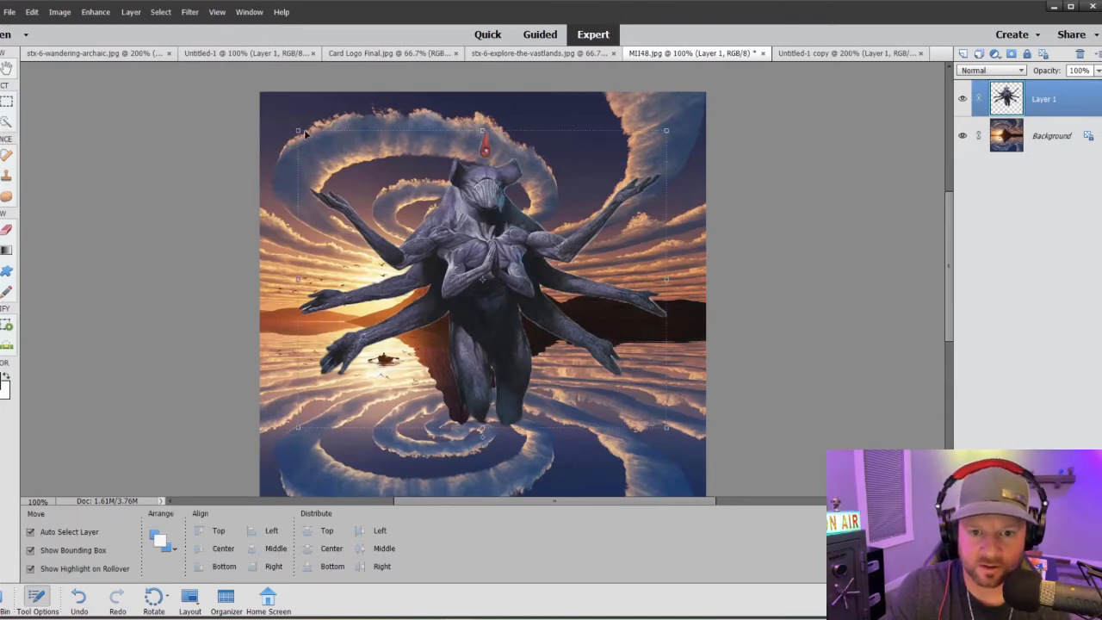
pyautogui.moveTo(296, 129); pyautogui.dragTo(496, 289)
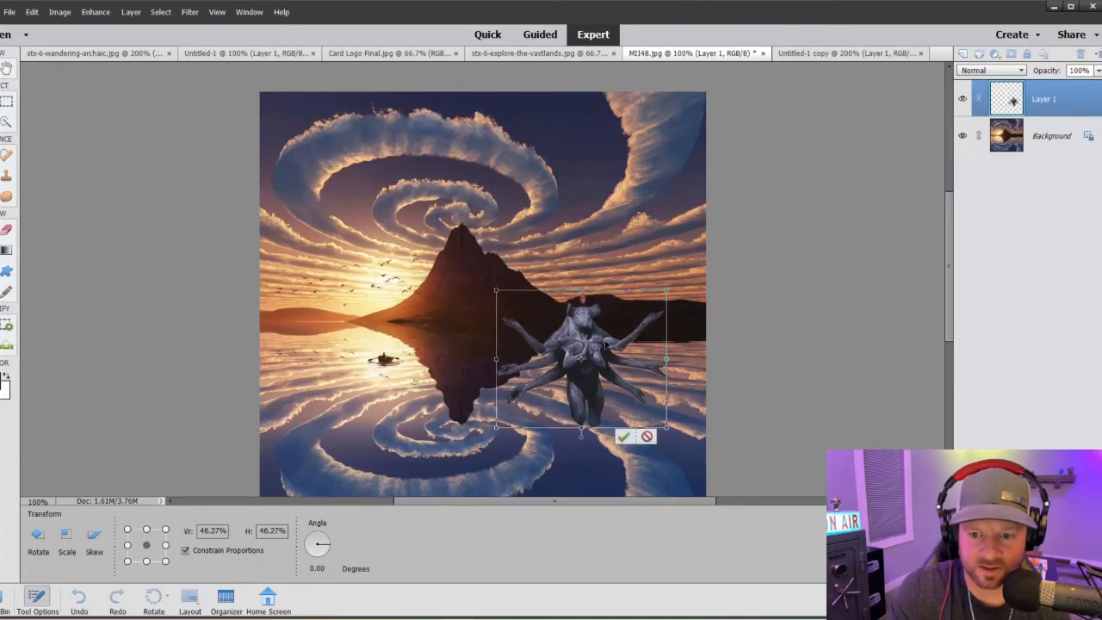
pyautogui.moveTo(591, 345); pyautogui.dragTo(576, 243)
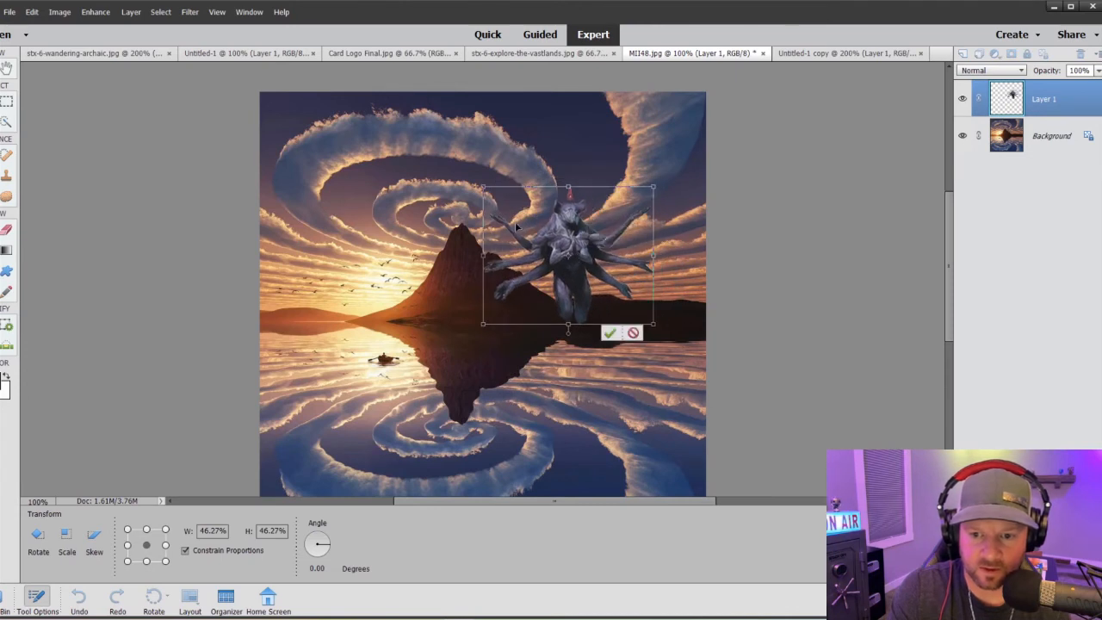
pyautogui.moveTo(480, 185); pyautogui.dragTo(515, 213)
pyautogui.moveTo(577, 275); pyautogui.dragTo(556, 258)
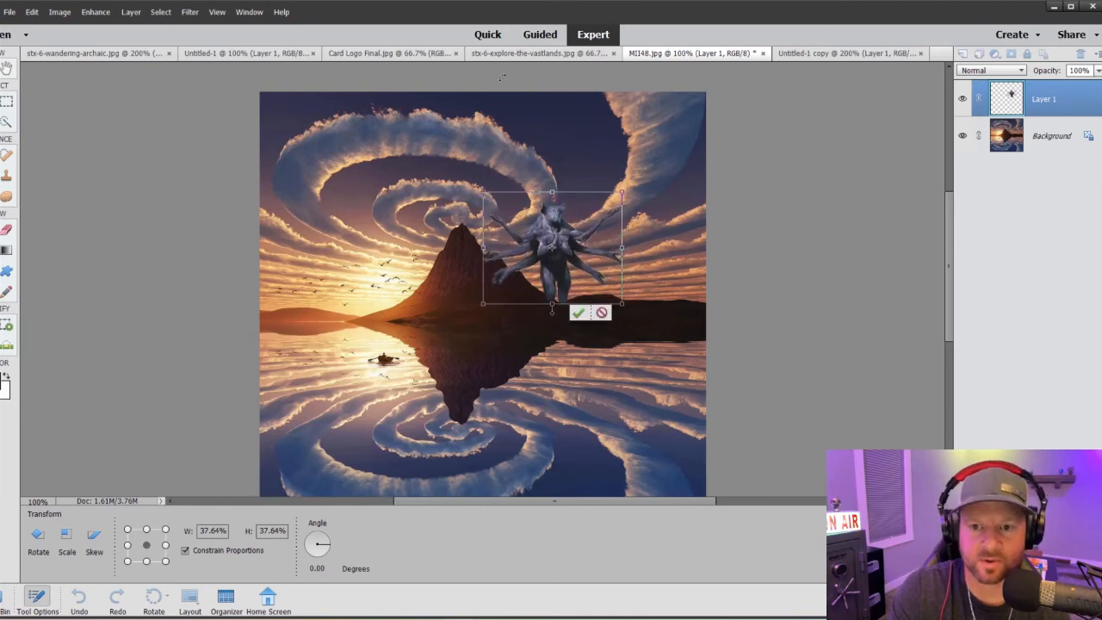
# Apply the figure's transformation and view the Wandering Archaic card in the Untitled-1 document for comparison
pyautogui.click(365, 53)
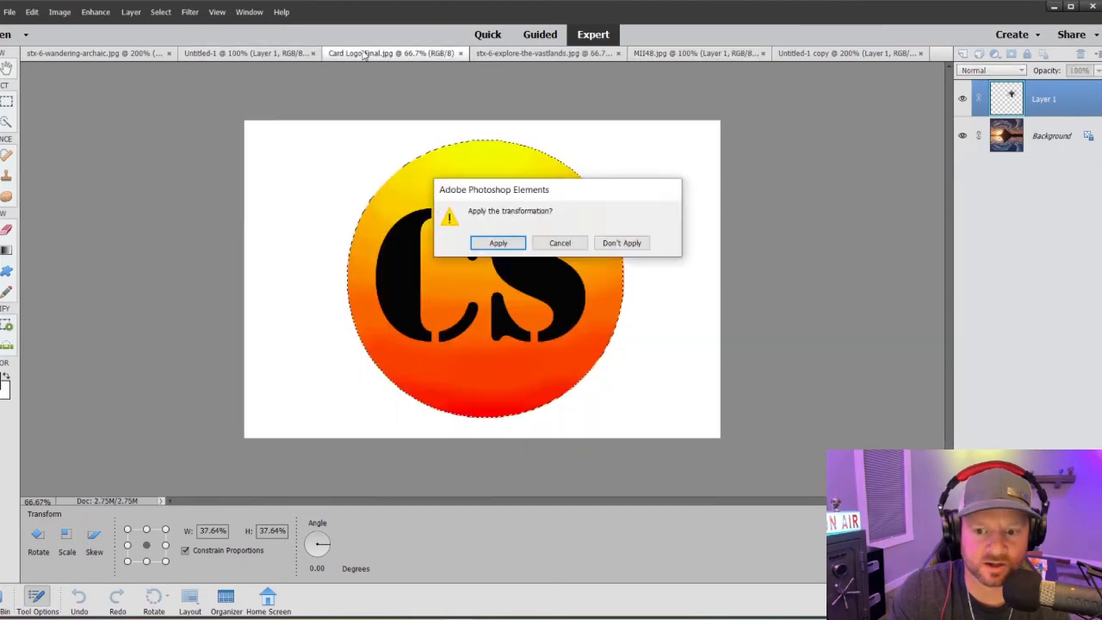
pyautogui.click(545, 246)
pyautogui.click(221, 55)
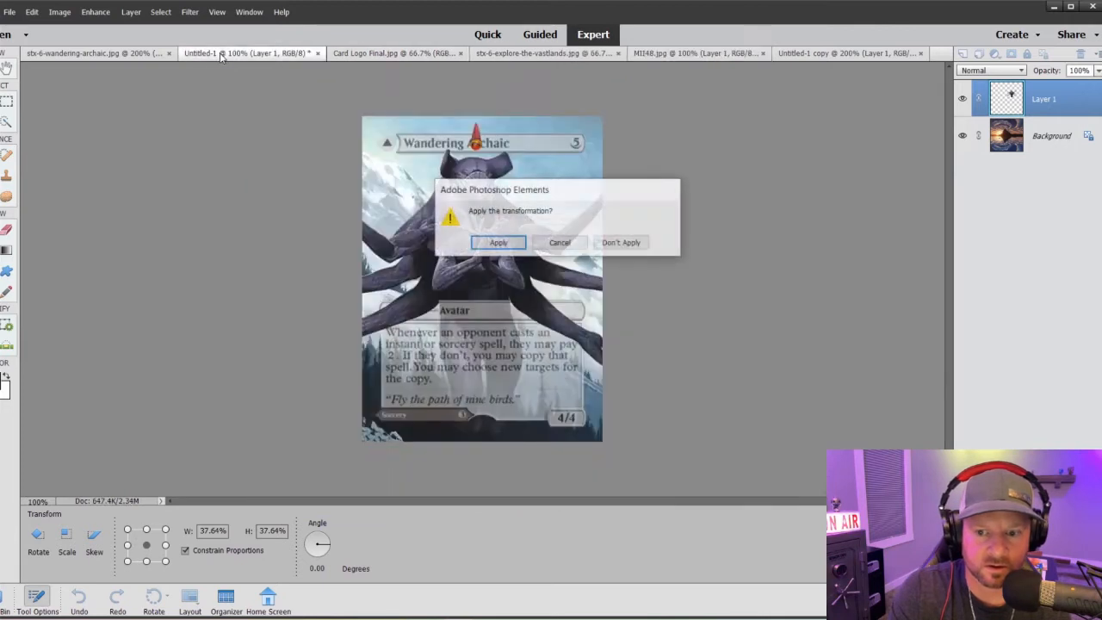
pyautogui.click(494, 242)
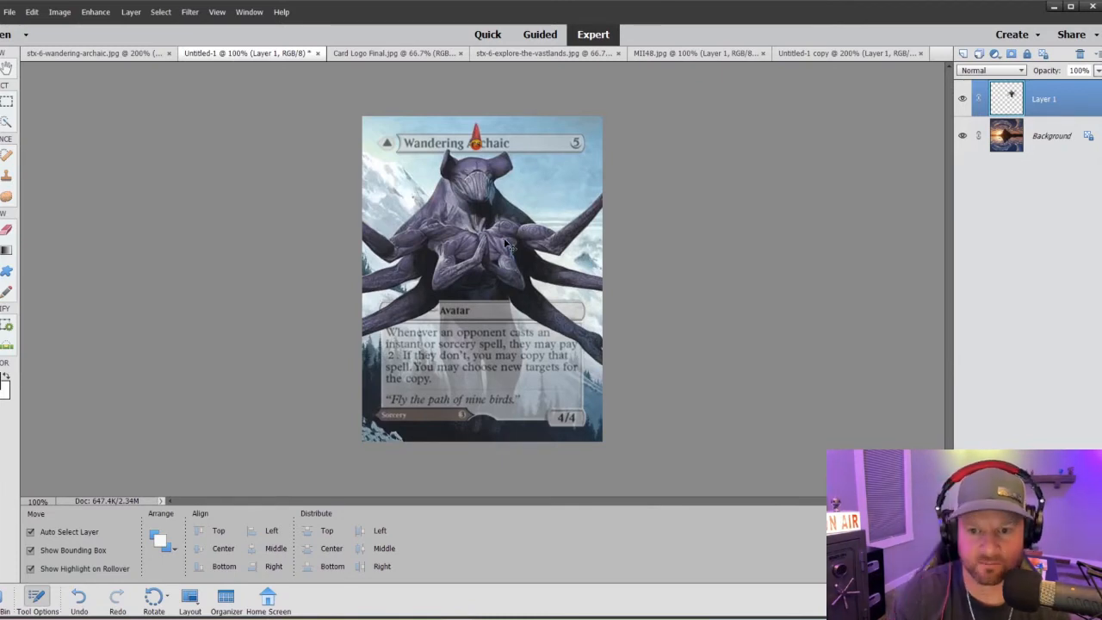
# Scale the figure in MII48.jpg proportionally to 73.28% and stand it in the dip of the ridge beside the mountain
pyautogui.click(699, 53)
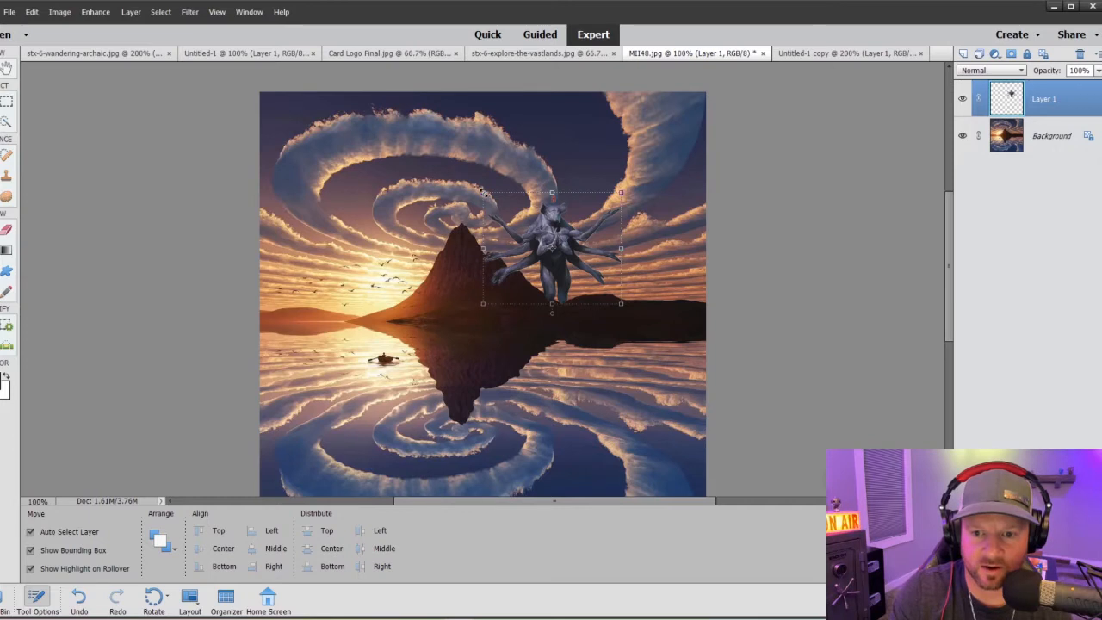
pyautogui.moveTo(483, 192); pyautogui.dragTo(518, 225)
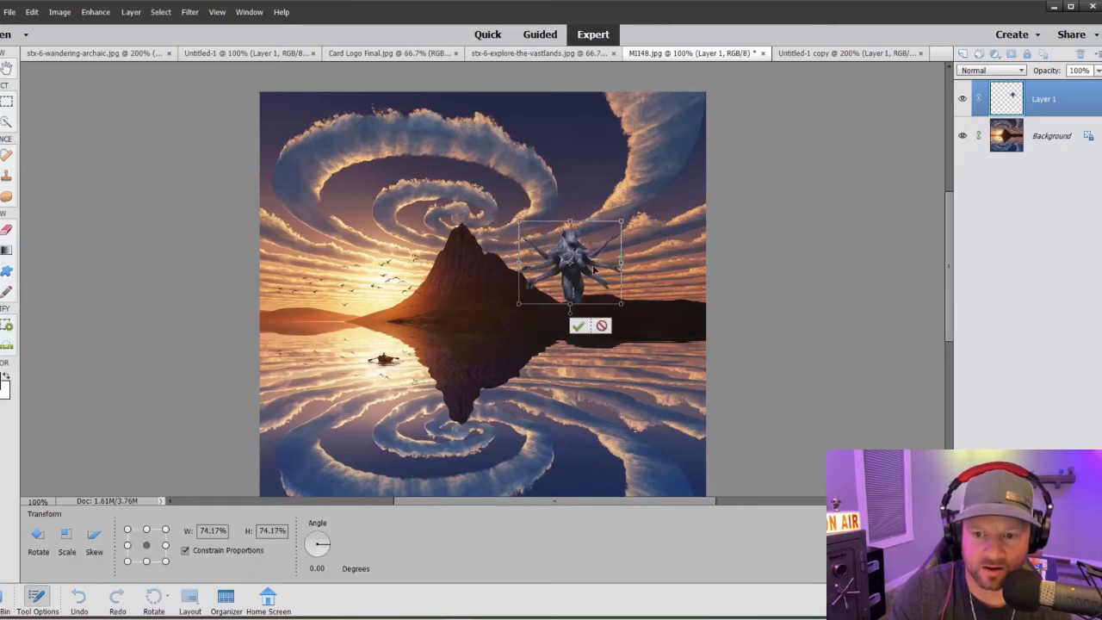
pyautogui.moveTo(587, 269); pyautogui.dragTo(575, 269)
pyautogui.moveTo(507, 222); pyautogui.dragTo(524, 235)
pyautogui.moveTo(563, 269); pyautogui.dragTo(565, 270)
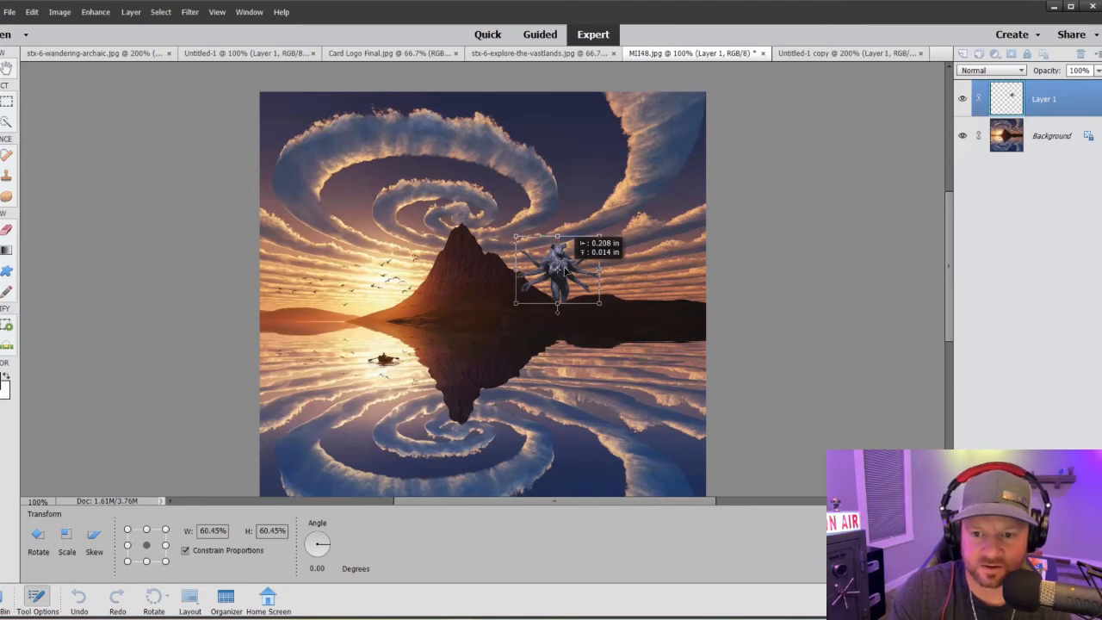
pyautogui.moveTo(564, 271)
pyautogui.mouseDown()
pyautogui.moveTo(551, 259)
pyautogui.moveTo(564, 270)
pyautogui.mouseUp()
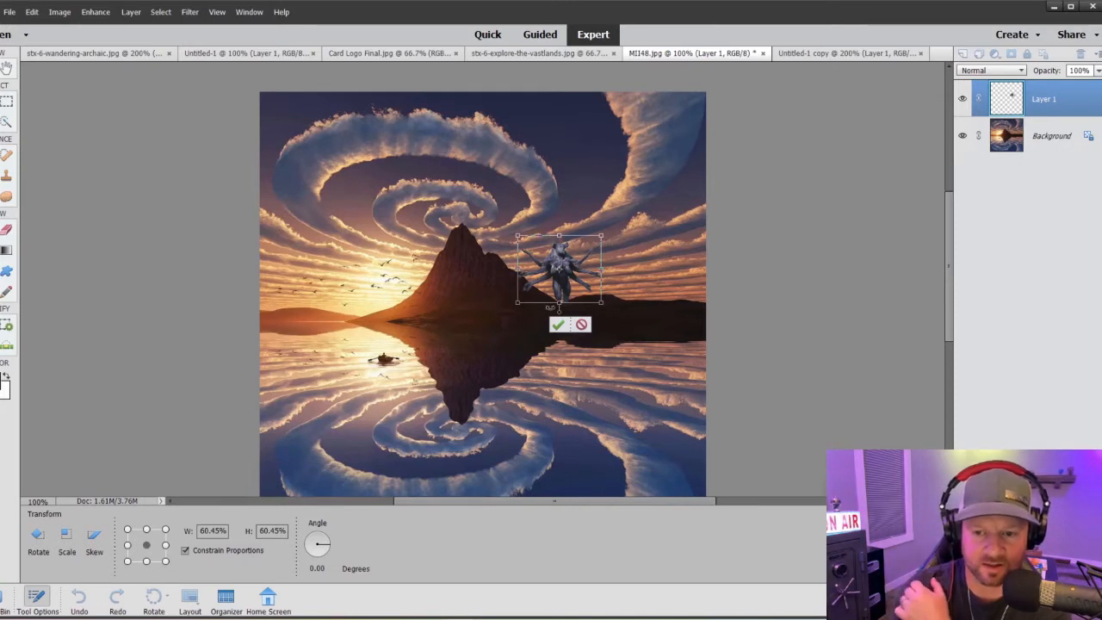
pyautogui.moveTo(516, 235); pyautogui.dragTo(499, 222)
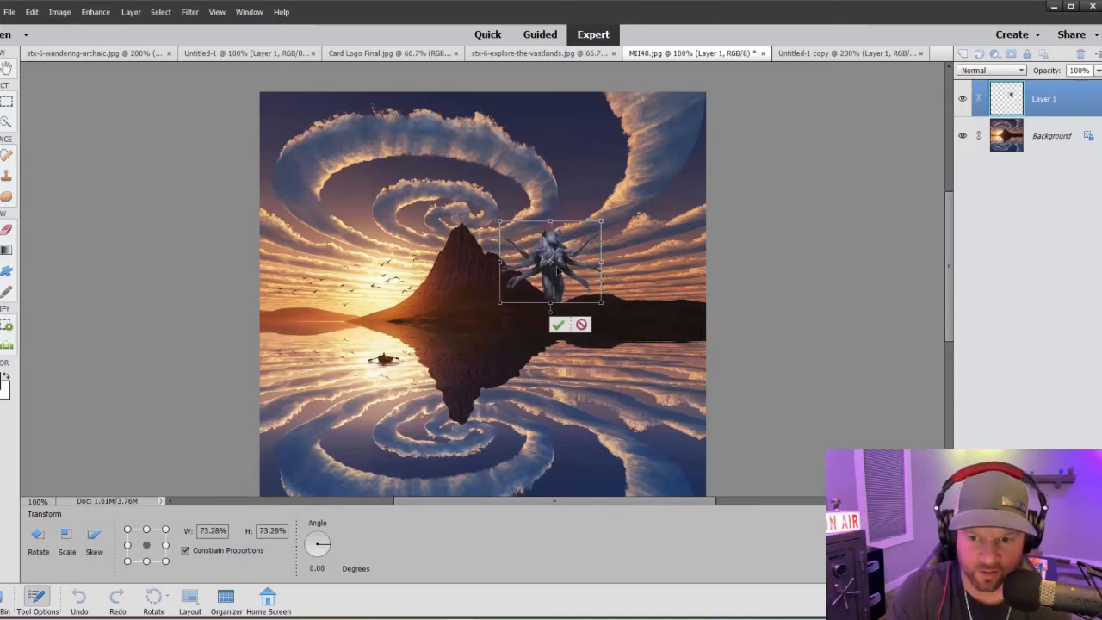
pyautogui.moveTo(557, 267); pyautogui.dragTo(558, 278)
pyautogui.click(563, 325)
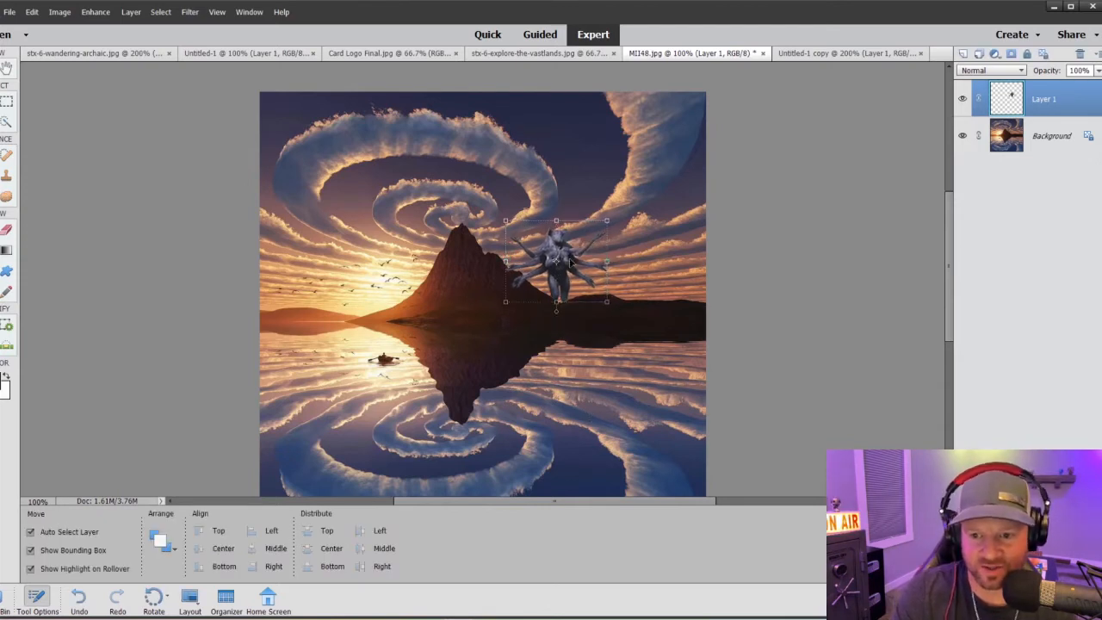
# Duplicate the figure's layer, keeping the default name
pyautogui.rightClick(1043, 100)
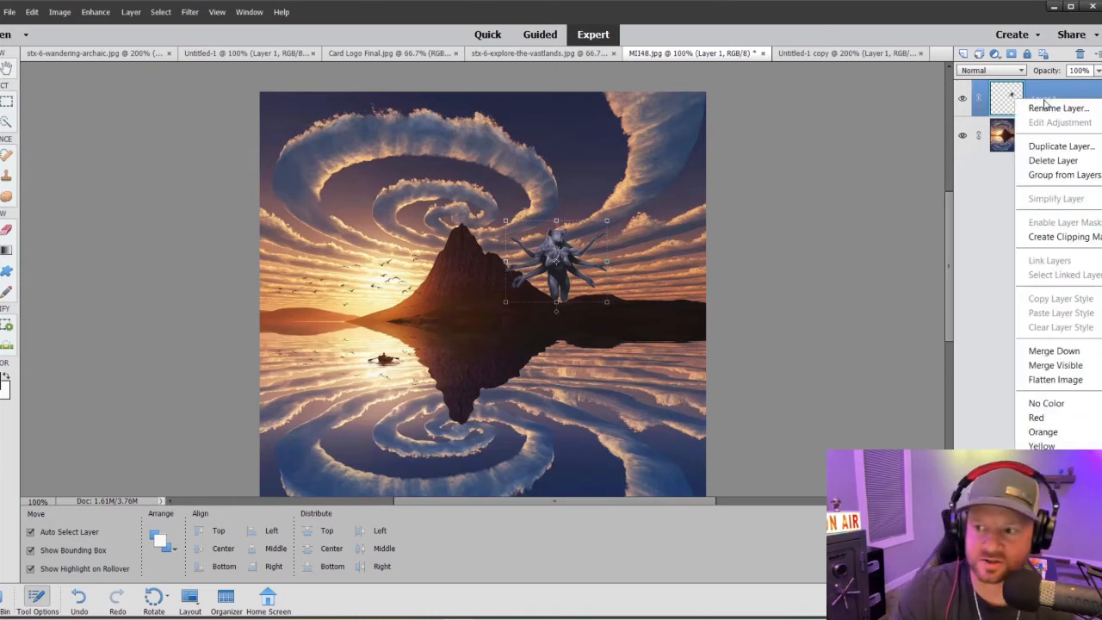
pyautogui.click(1042, 145)
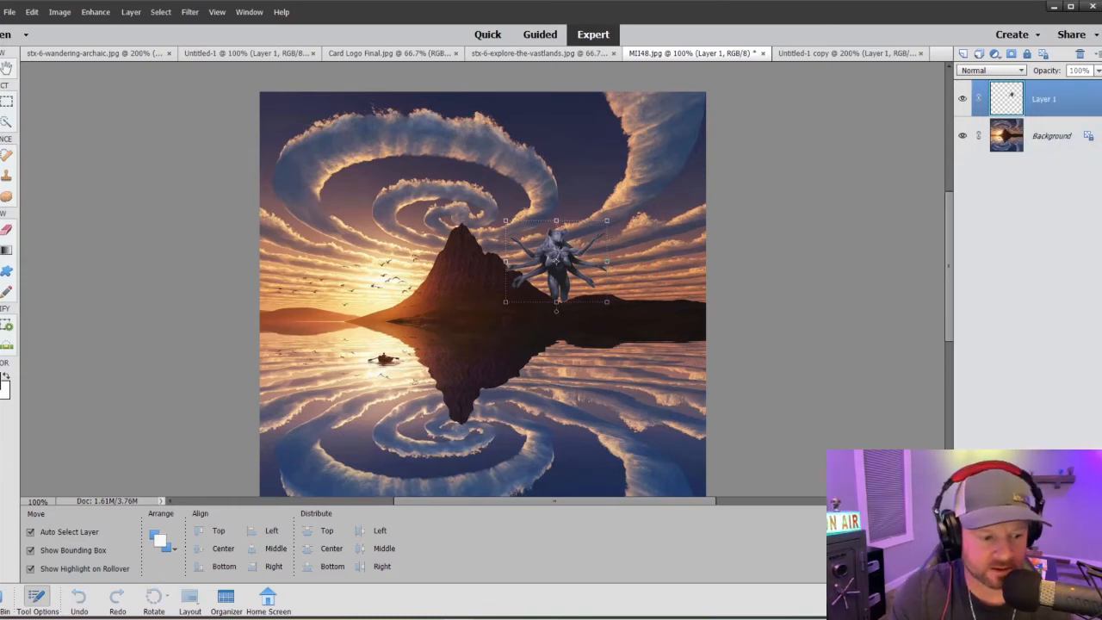
pyautogui.press('Return')
# Flip the duplicated figure vertically to -100% height and align it in the water directly below the original as its reflection
pyautogui.moveTo(565, 259); pyautogui.dragTo(558, 304)
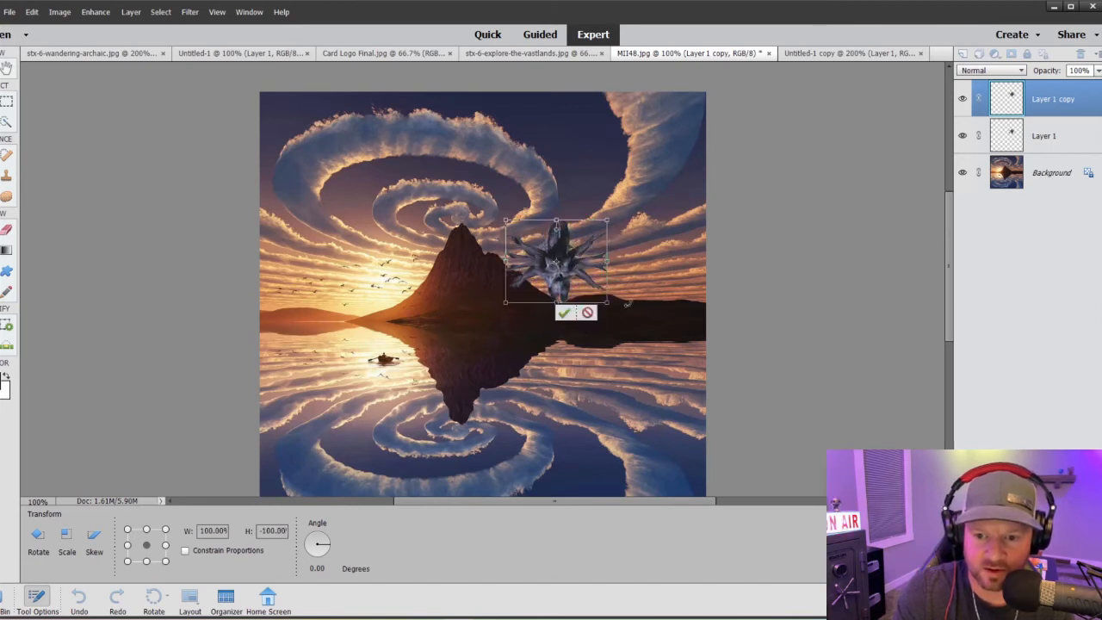
pyautogui.moveTo(554, 266); pyautogui.dragTo(548, 366)
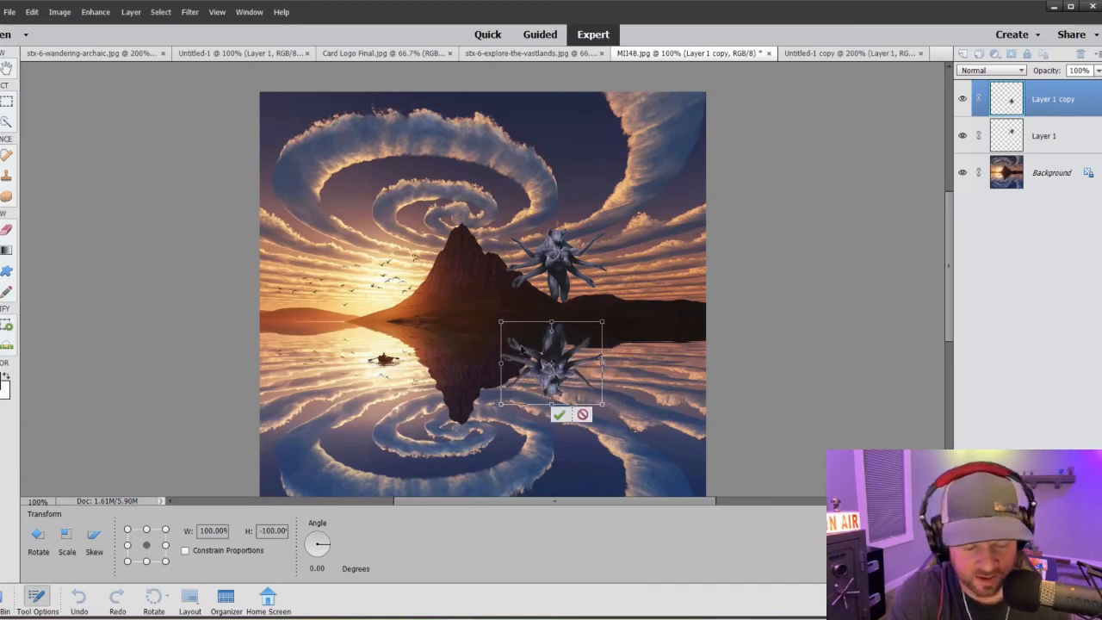
pyautogui.hotkey('ctrl', '=')
pyautogui.hotkey('ctrl', '=')
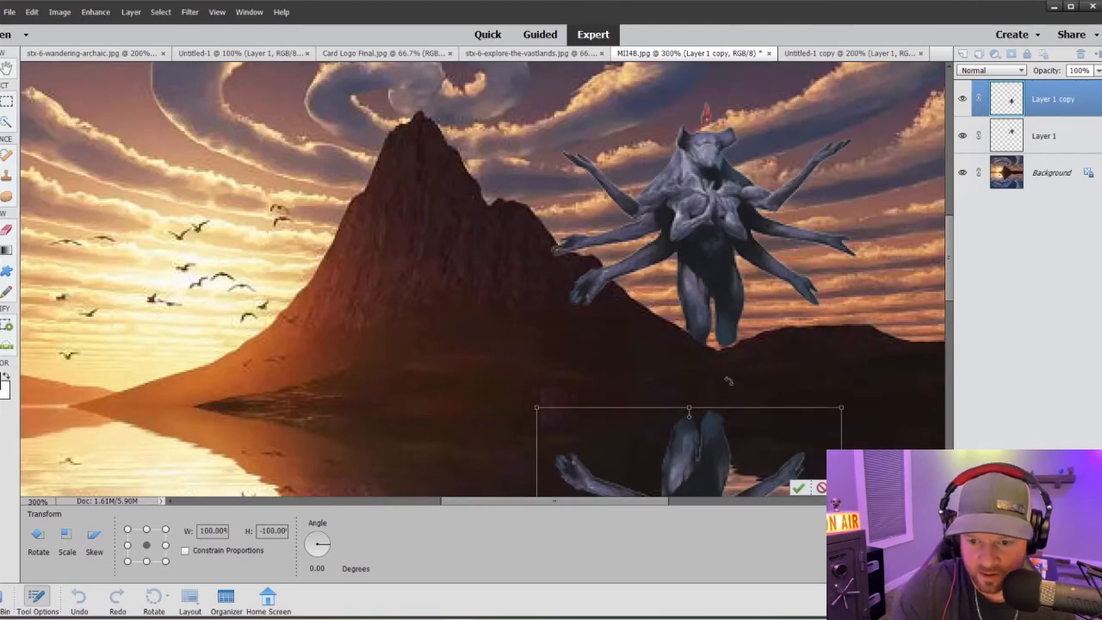
pyautogui.scroll(-3, 765, 365)
pyautogui.moveTo(698, 366); pyautogui.dragTo(707, 395)
pyautogui.moveTo(743, 317); pyautogui.dragTo(722, 277)
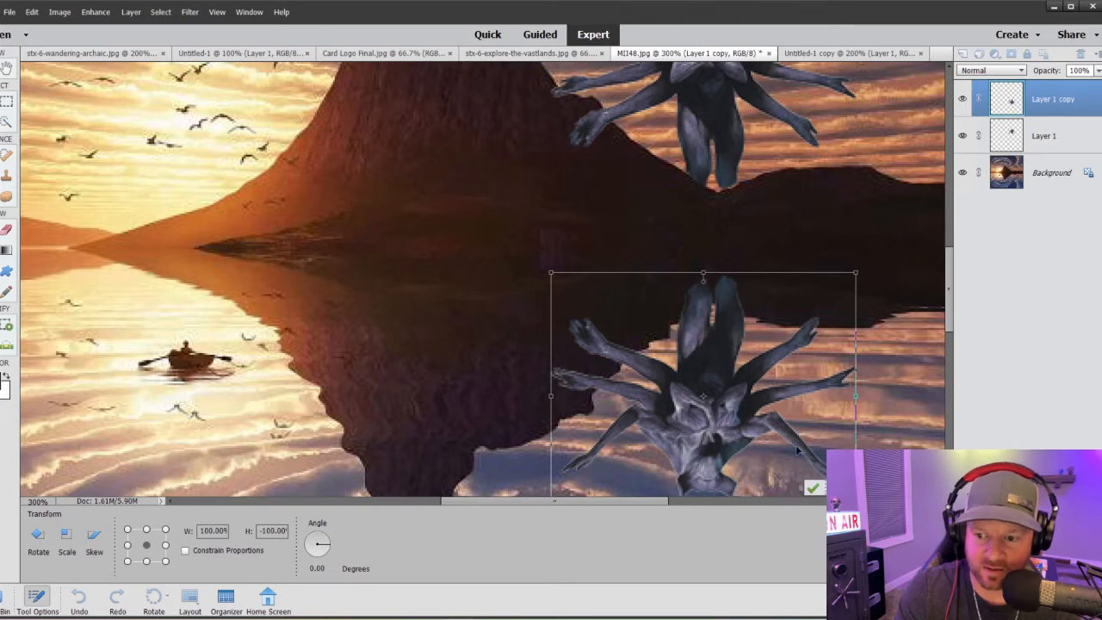
pyautogui.scroll(-2, 798, 398)
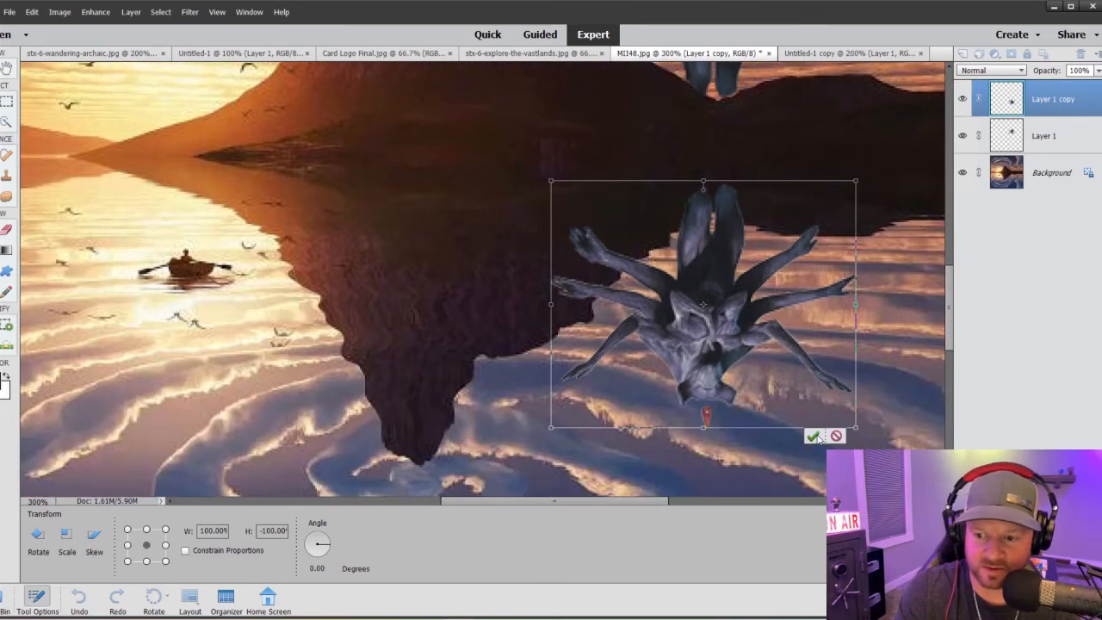
pyautogui.click(813, 437)
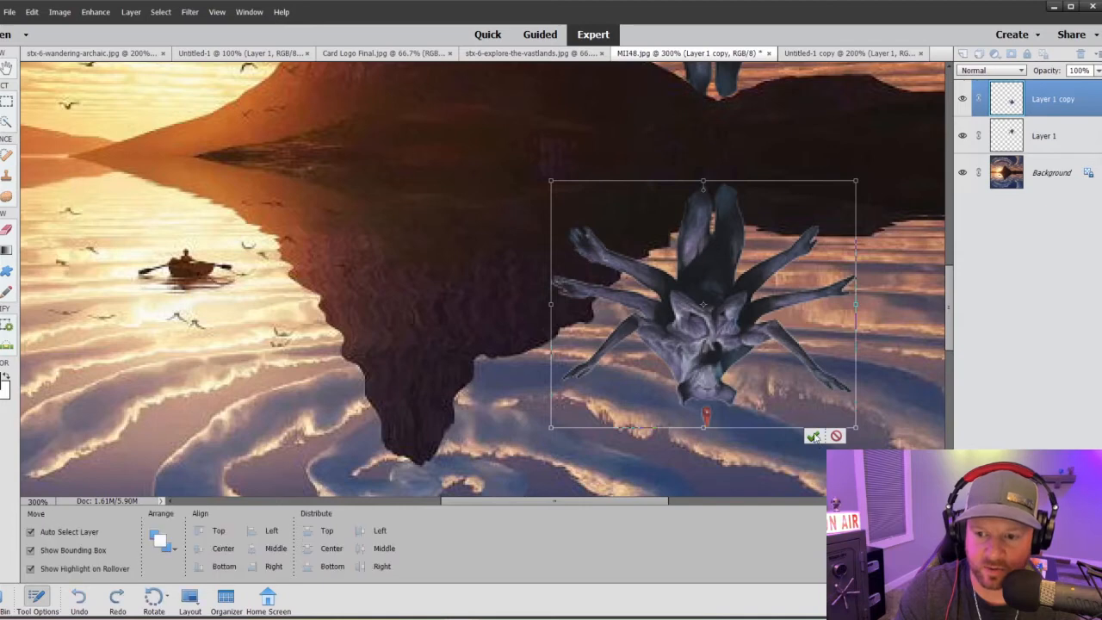
# Lower the opacity of the reflected figure's layer to about 78% and check how it blends with the water
pyautogui.hotkey('ctrl', '-')
pyautogui.hotkey('ctrl', '-')
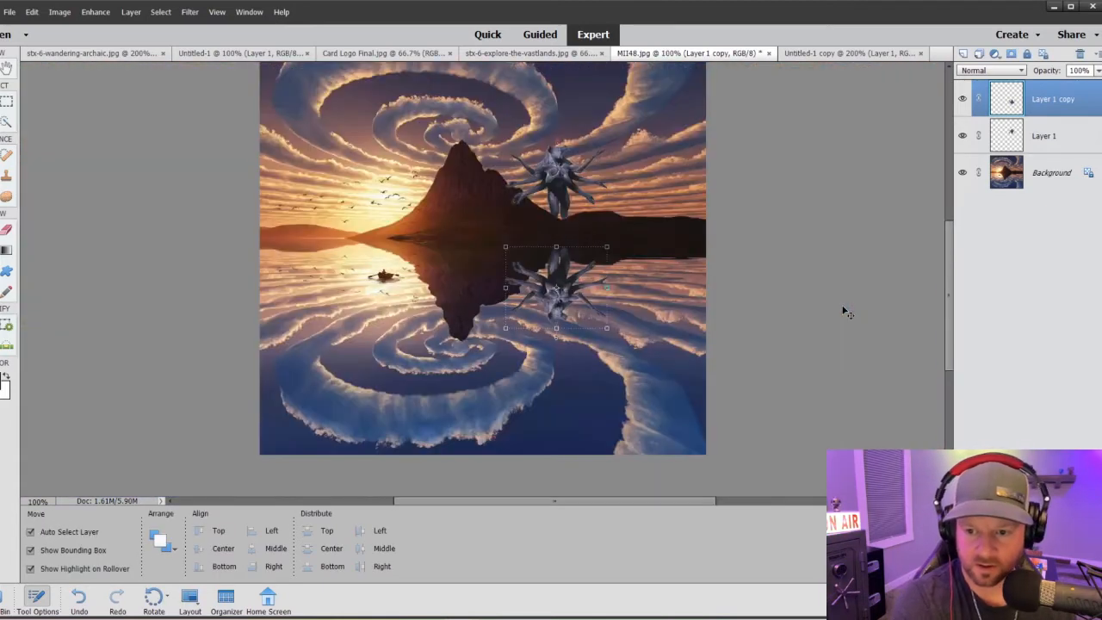
pyautogui.click(770, 293)
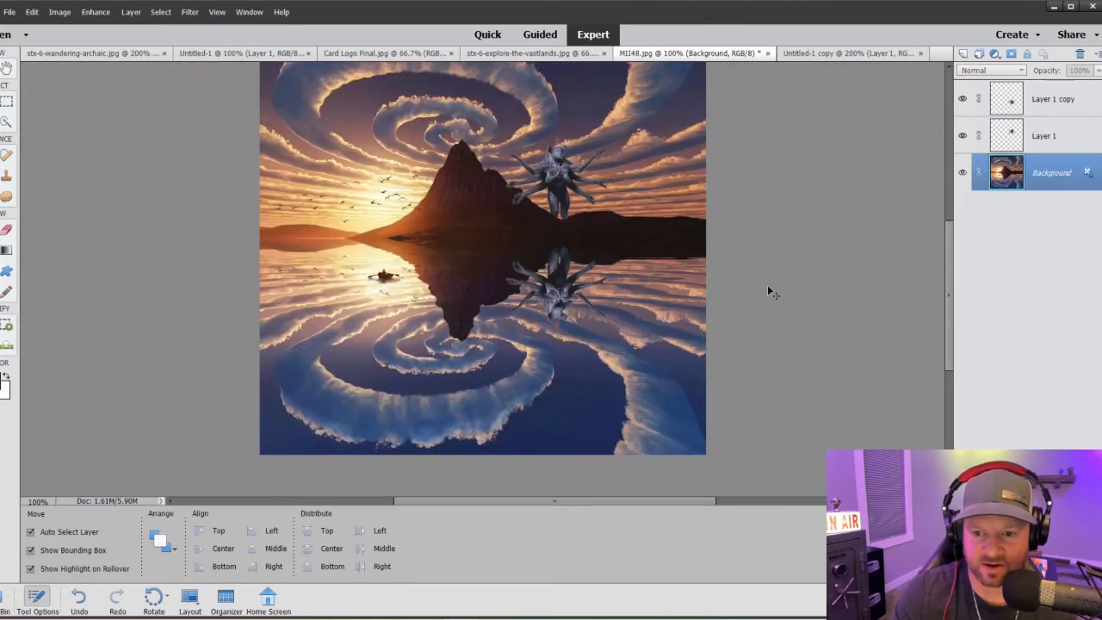
pyautogui.click(557, 295)
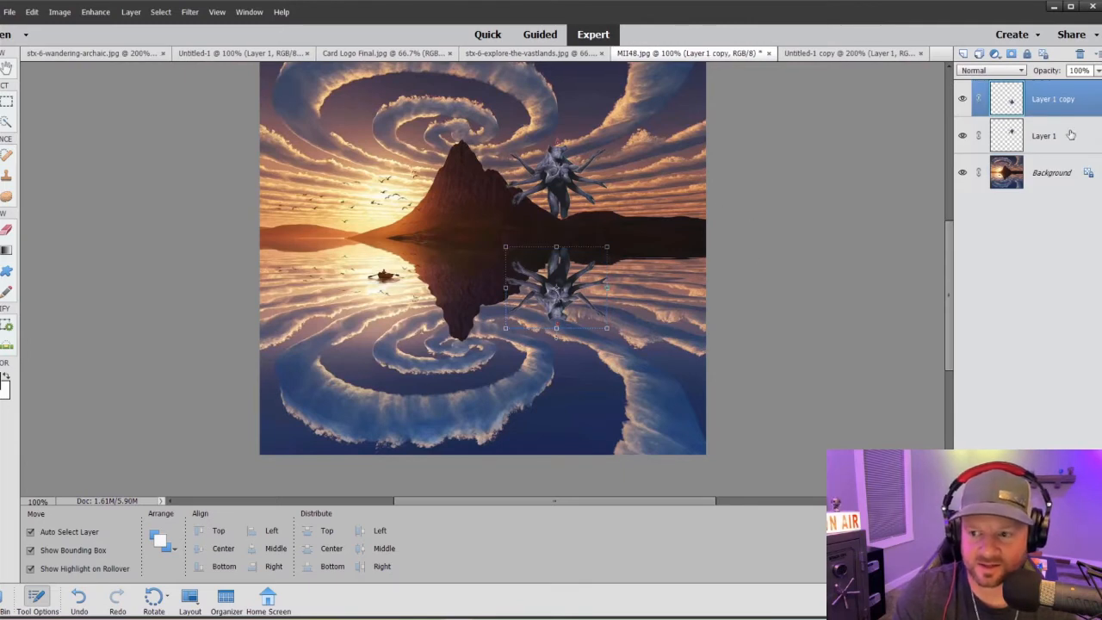
pyautogui.click(1098, 71)
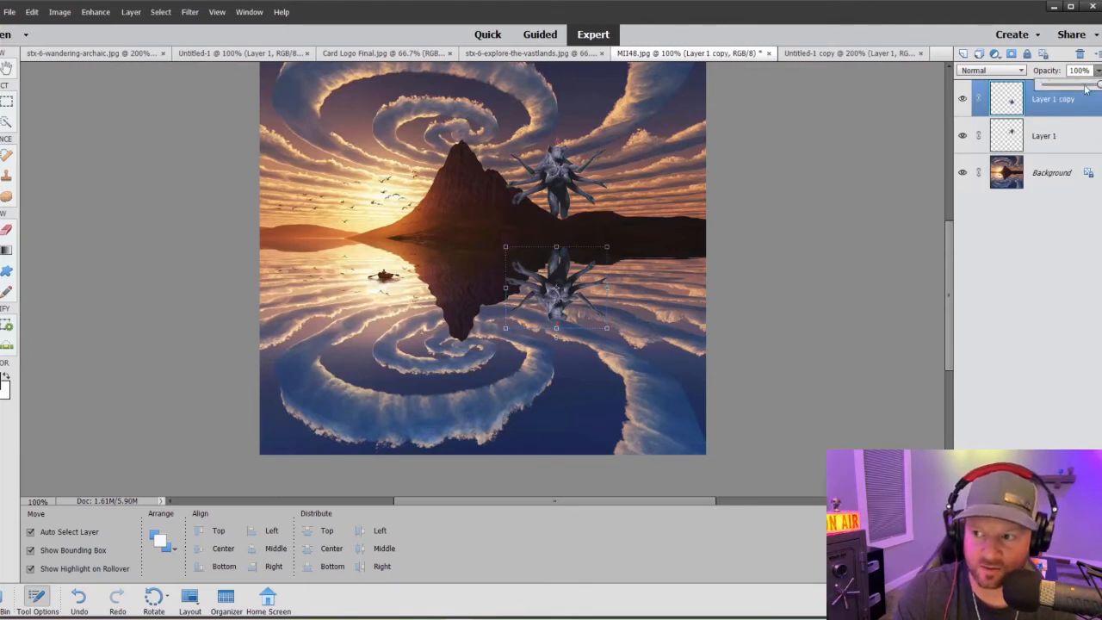
pyautogui.moveTo(1088, 86); pyautogui.dragTo(1084, 86)
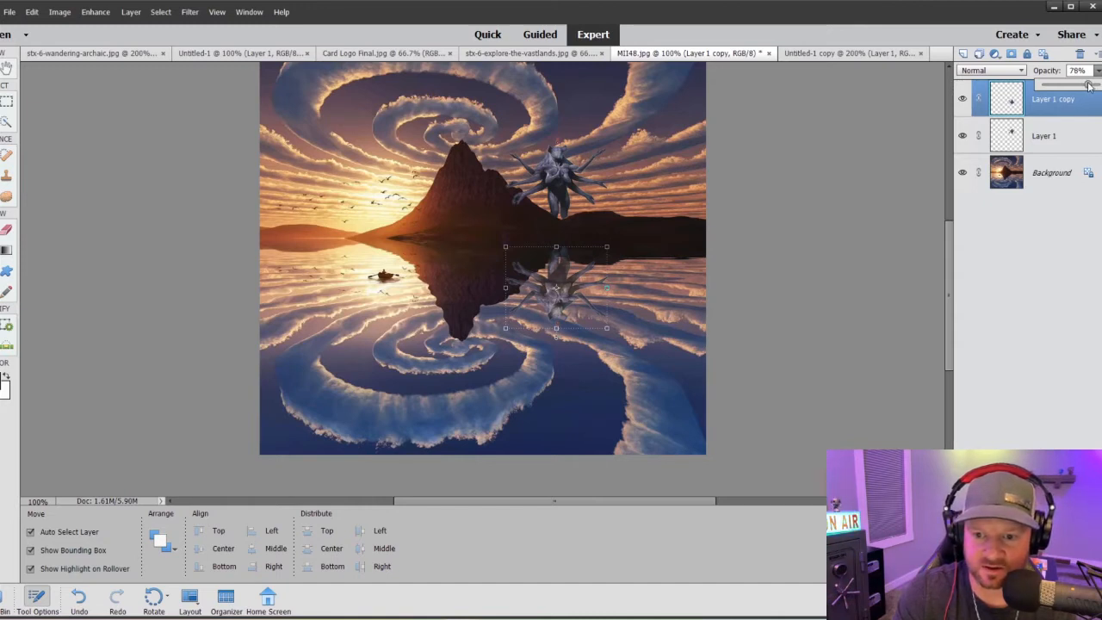
pyautogui.click(667, 267)
pyautogui.click(655, 285)
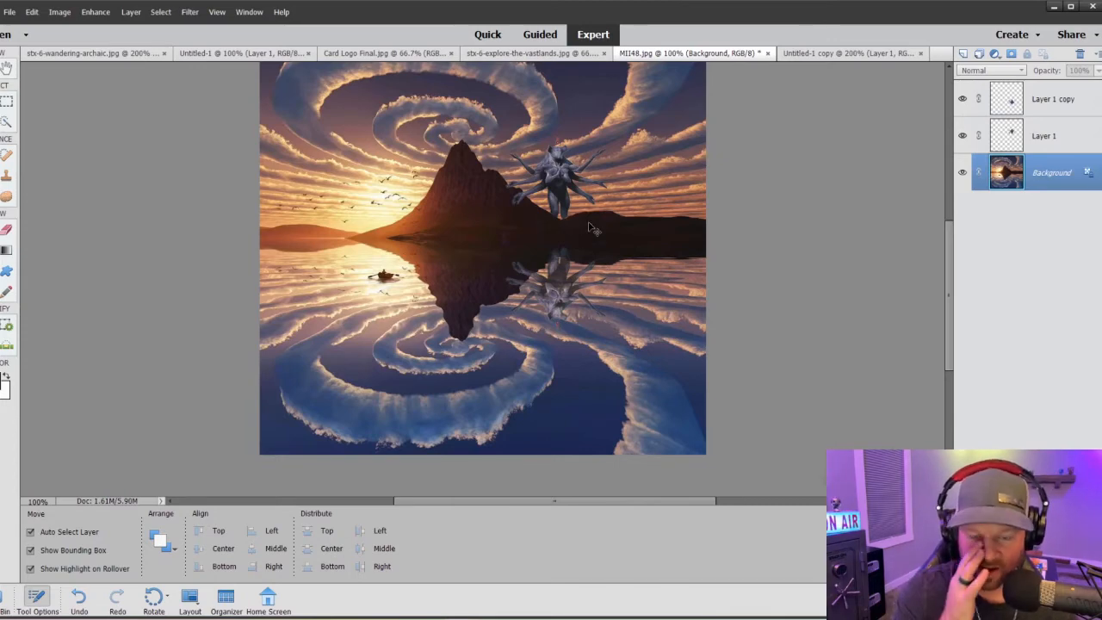
pyautogui.hotkey('ctrl', '=')
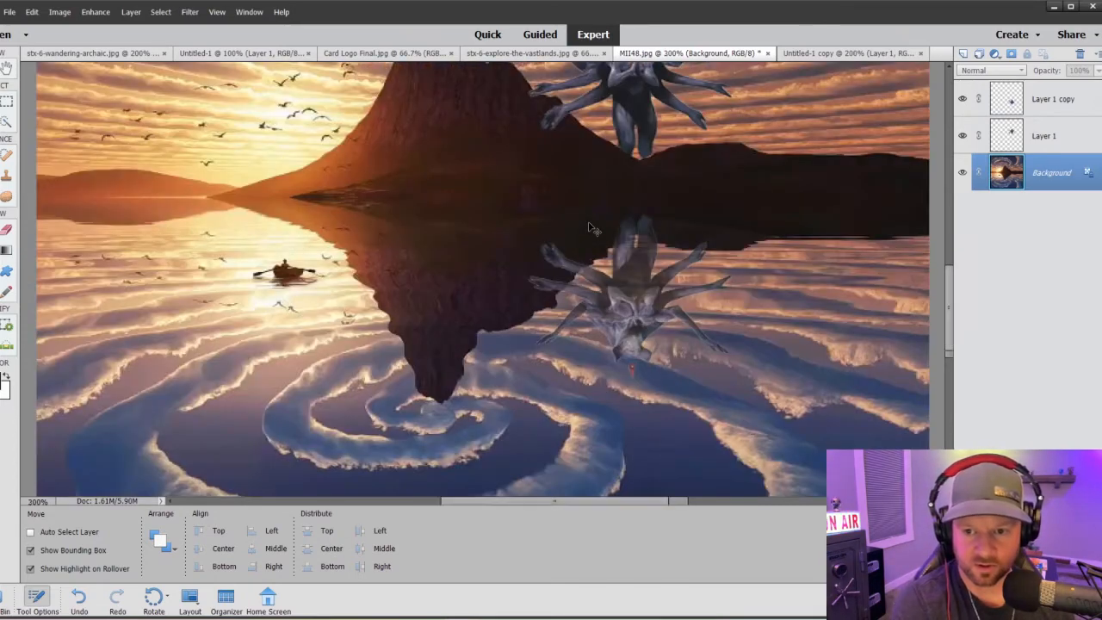
# Try covering the reflected figure's feet on Layer 1 copy with dark ridge cloned from the background, using an 8 px Clone Stamp
pyautogui.hotkey('ctrl', '=')
pyautogui.scroll(2, 670, 228)
pyautogui.scroll(2, 670, 228)
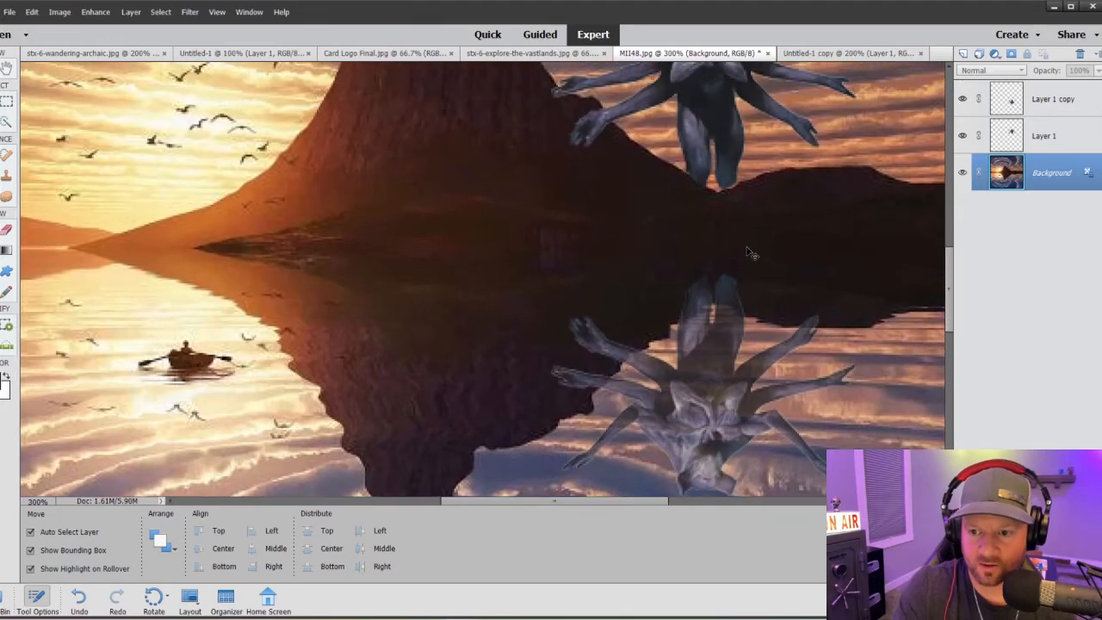
pyautogui.click(5, 178)
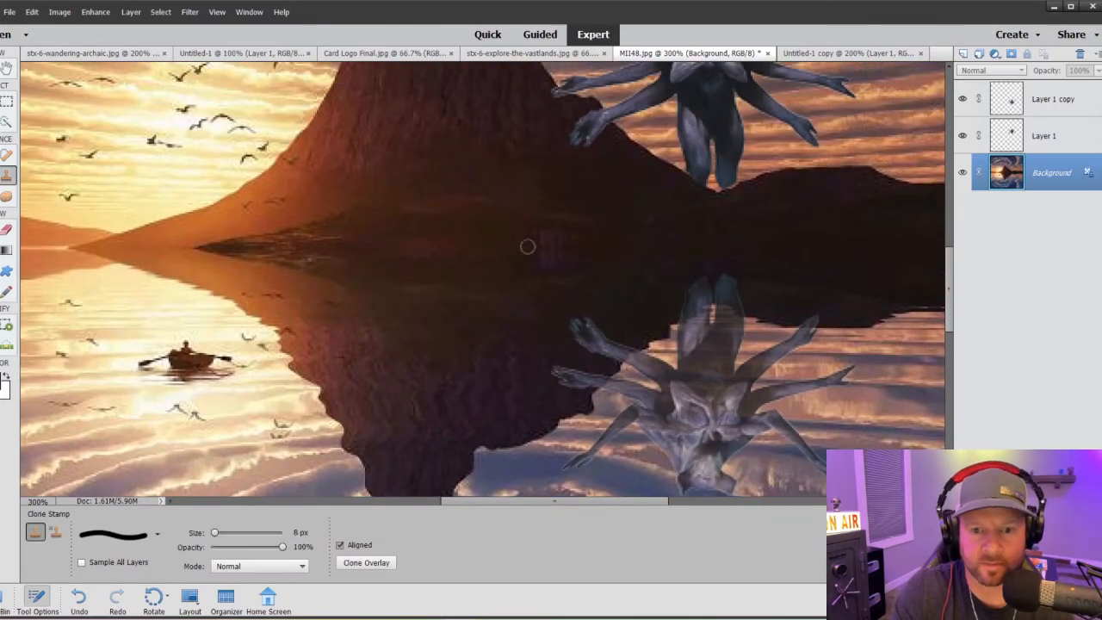
pyautogui.keyDown('alt'); pyautogui.click(668, 229); pyautogui.keyUp('alt')
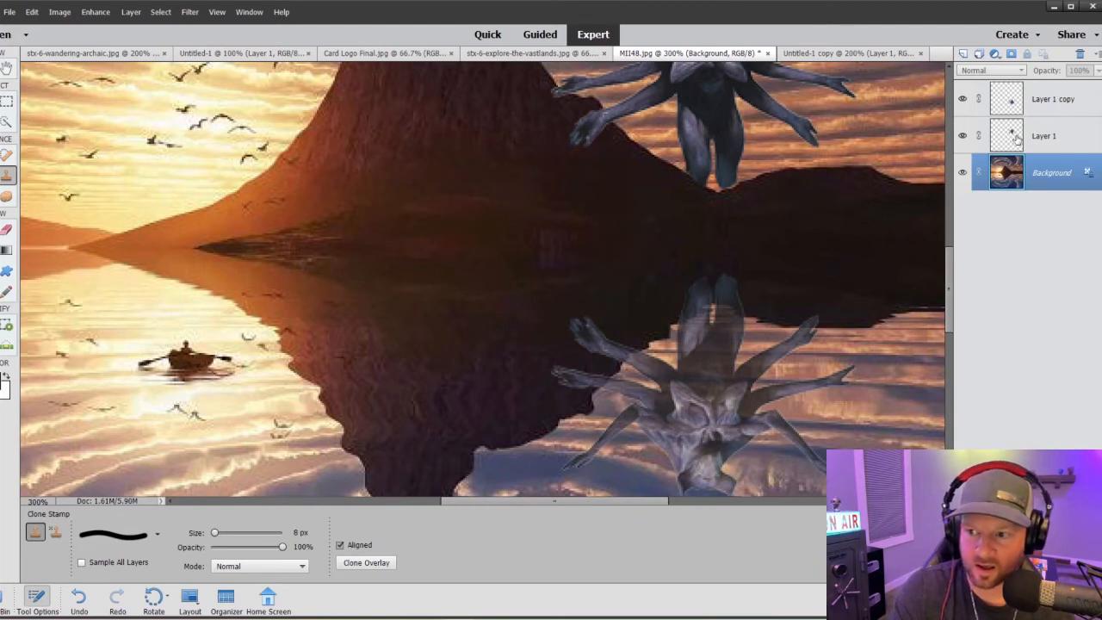
pyautogui.click(1038, 102)
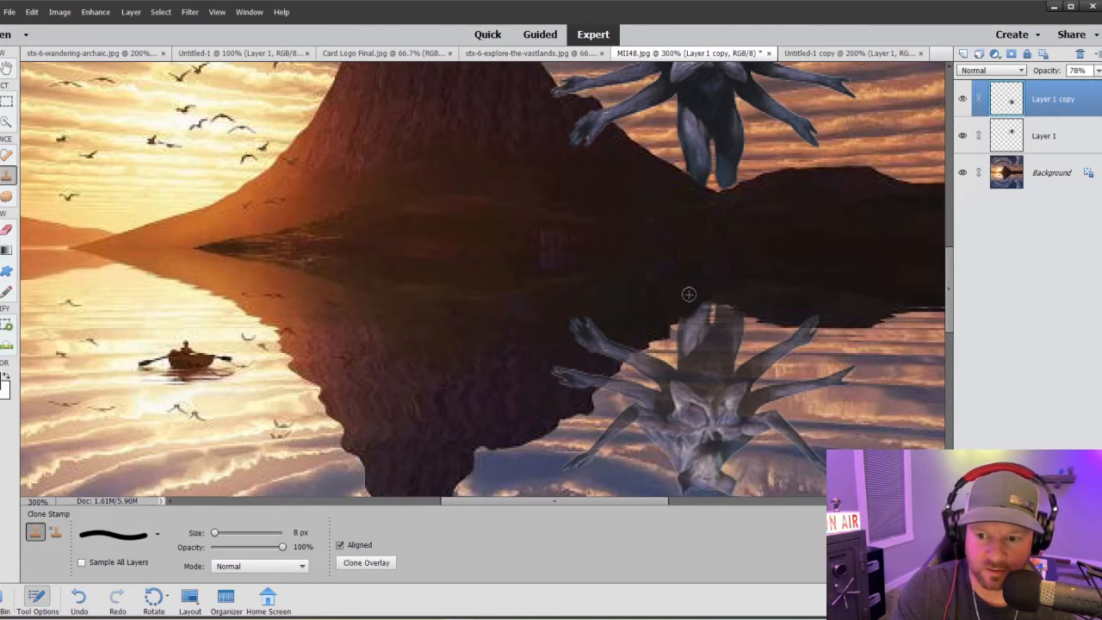
pyautogui.hotkey('ctrl', 'z')
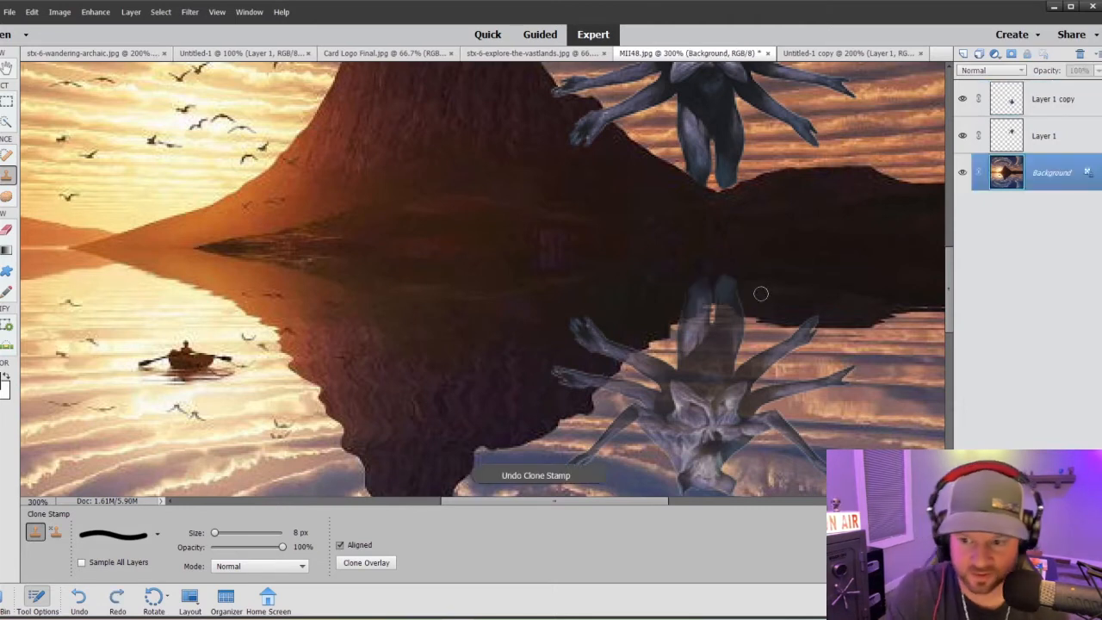
pyautogui.click(1020, 129)
pyautogui.click(1018, 97)
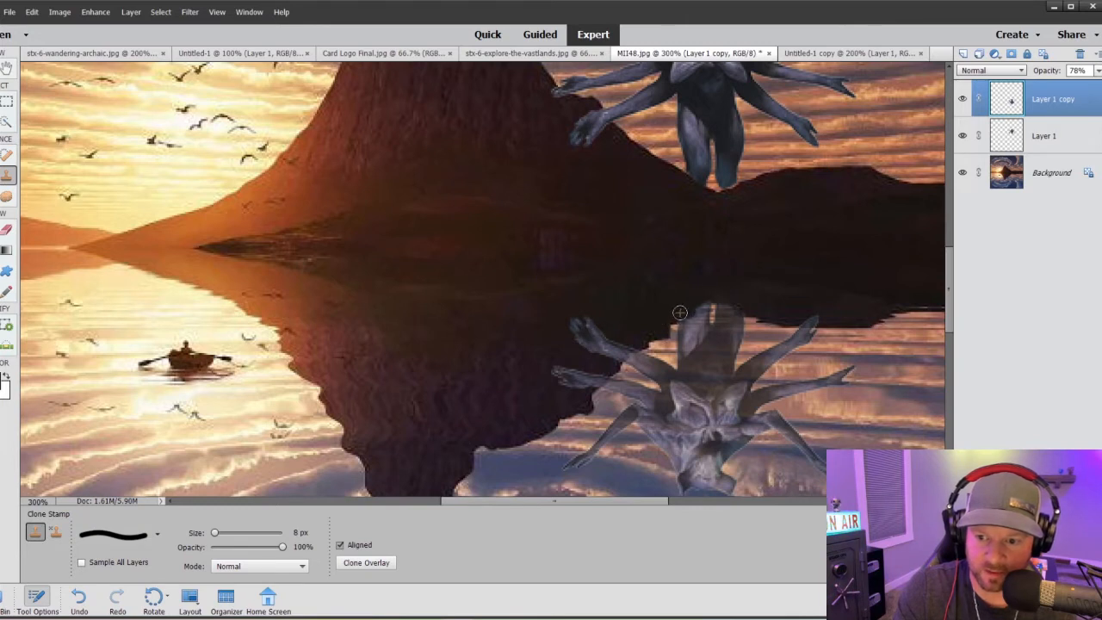
# Reduce the Clone Stamp brush size to 3 px for finer retouching
pyautogui.press('[')
pyautogui.press('[')
pyautogui.press('[')
pyautogui.press('[')
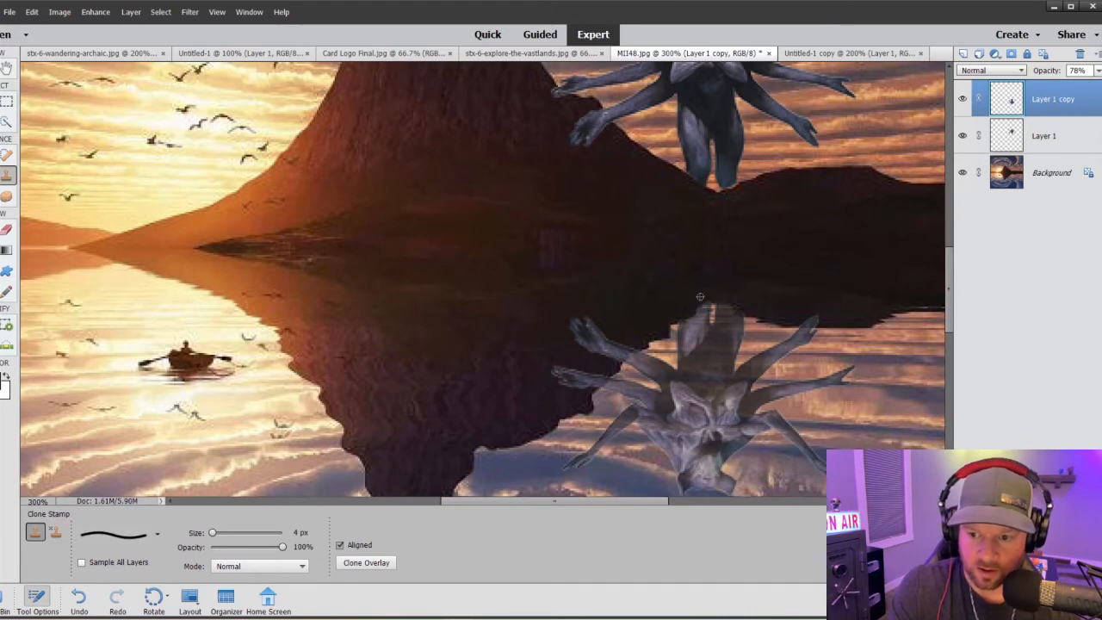
pyautogui.press('[')
# Nudge the standing figure slightly down so its feet sink into the dip of the ridge
pyautogui.scroll(3, 701, 252)
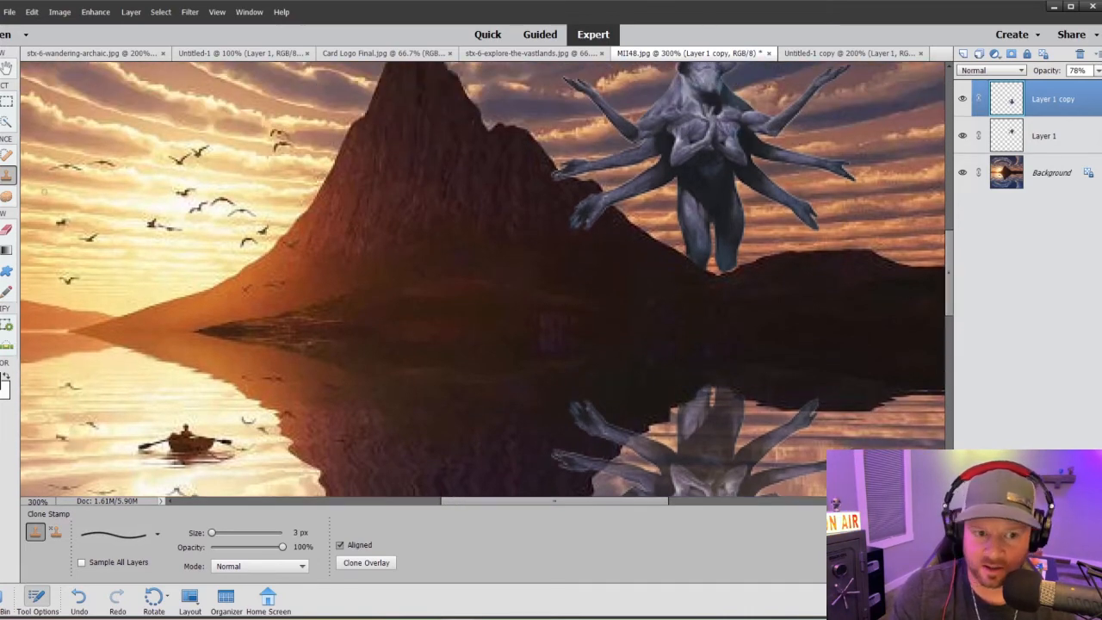
pyautogui.press('v')
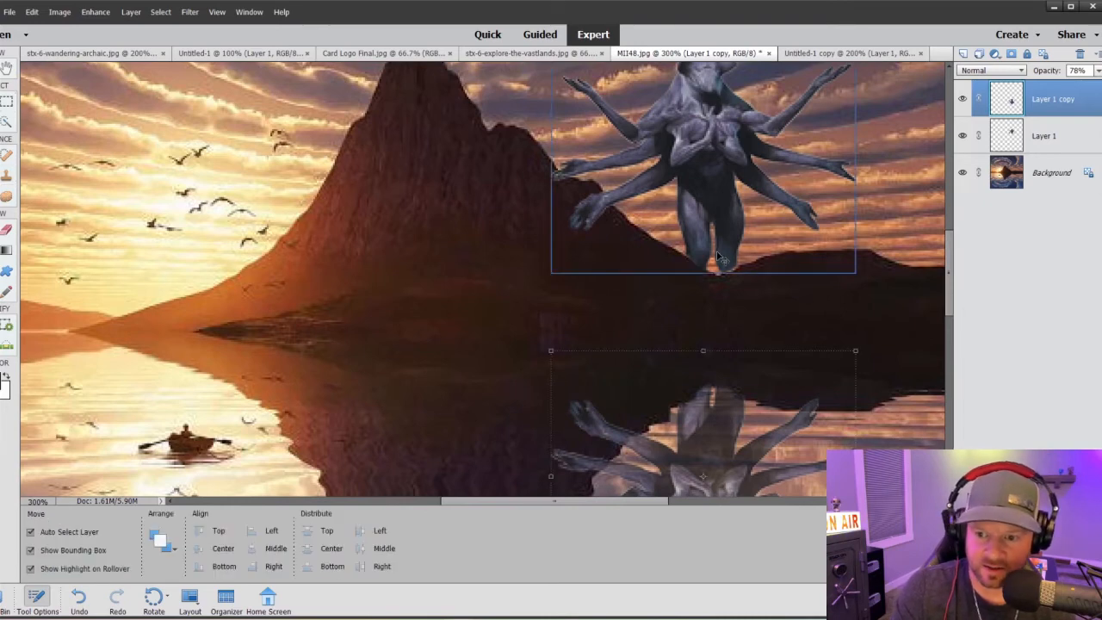
pyautogui.click(721, 215)
pyautogui.press('Down')
pyautogui.press('Down')
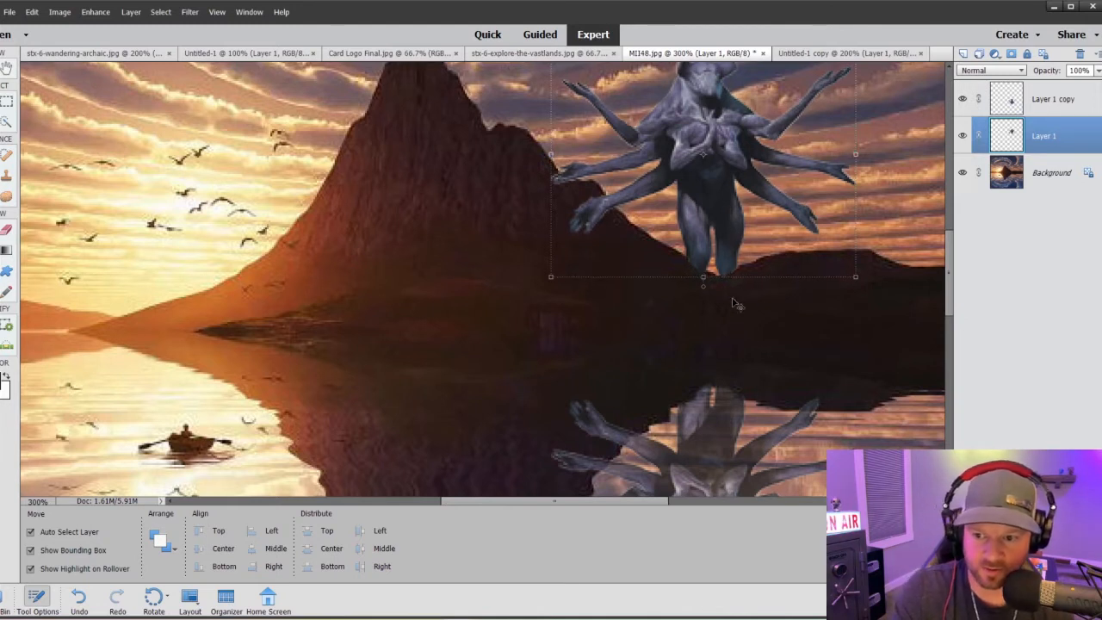
pyautogui.click(736, 303)
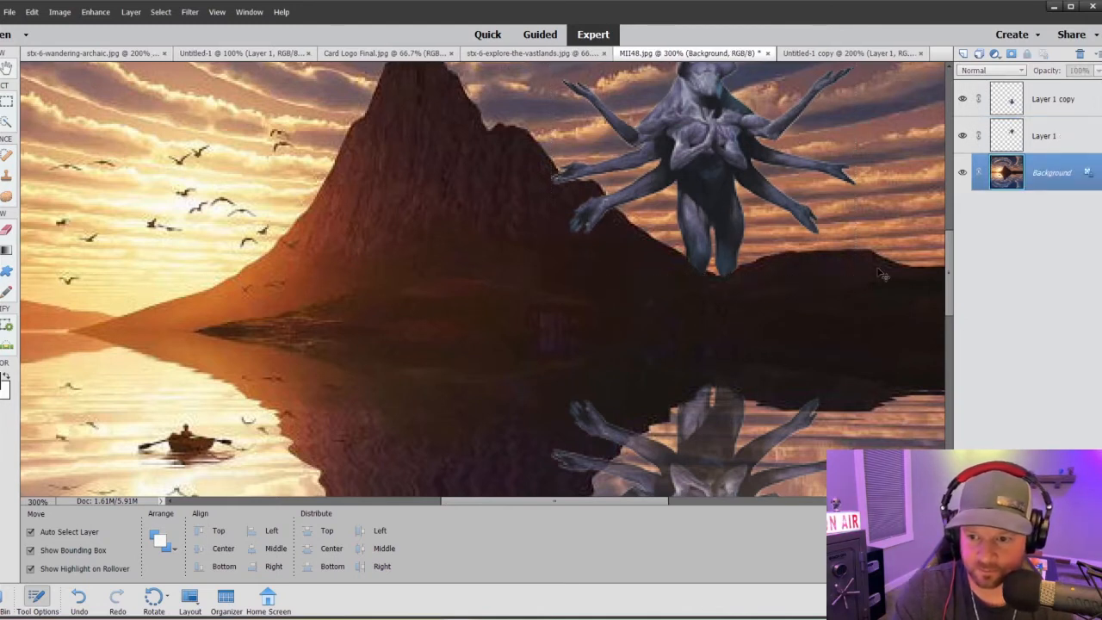
# Try blending the standing figure's feet on Layer 1 into the dark ridge with the 3 px Clone Stamp
pyautogui.click(1011, 134)
pyautogui.click(7, 176)
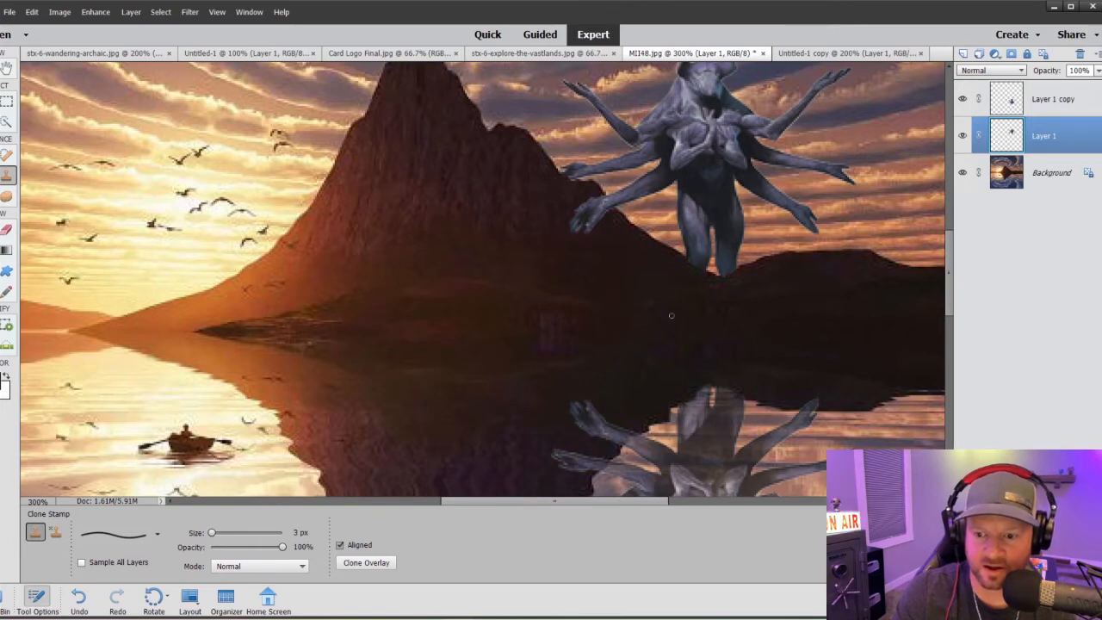
pyautogui.scroll(-2, 607, 367)
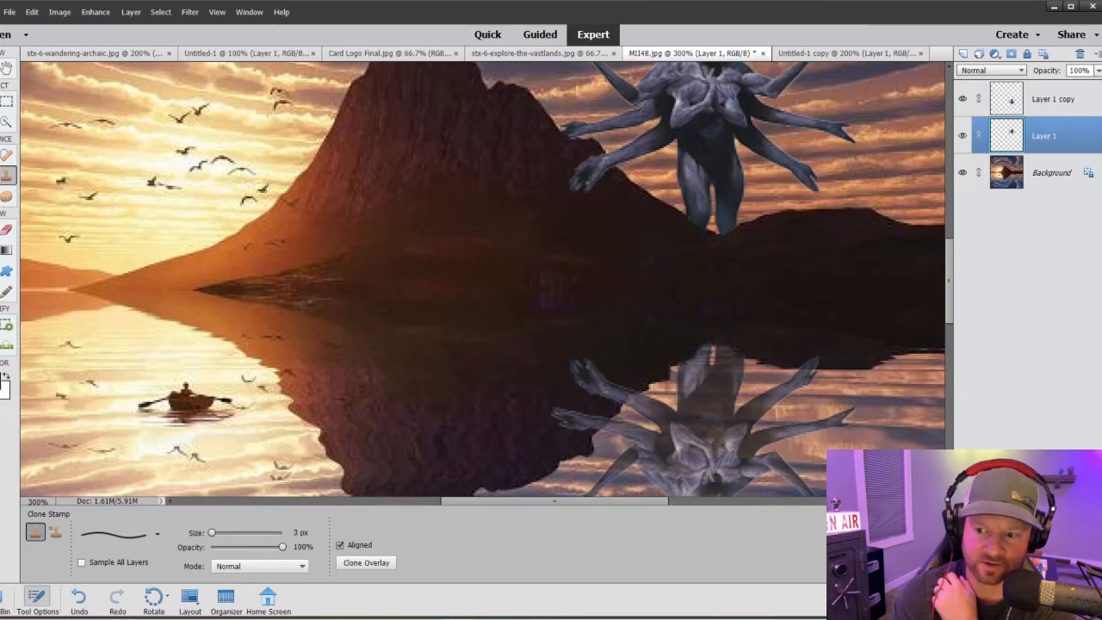
pyautogui.scroll(-1, 802, 383)
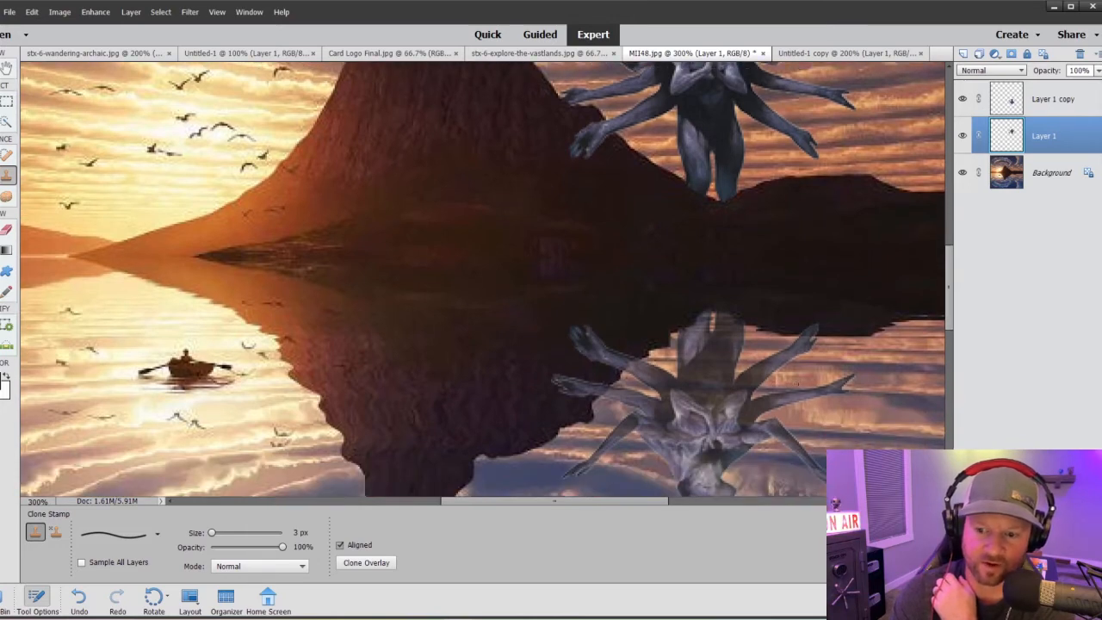
pyautogui.scroll(2, 797, 385)
pyautogui.scroll(-1, 797, 385)
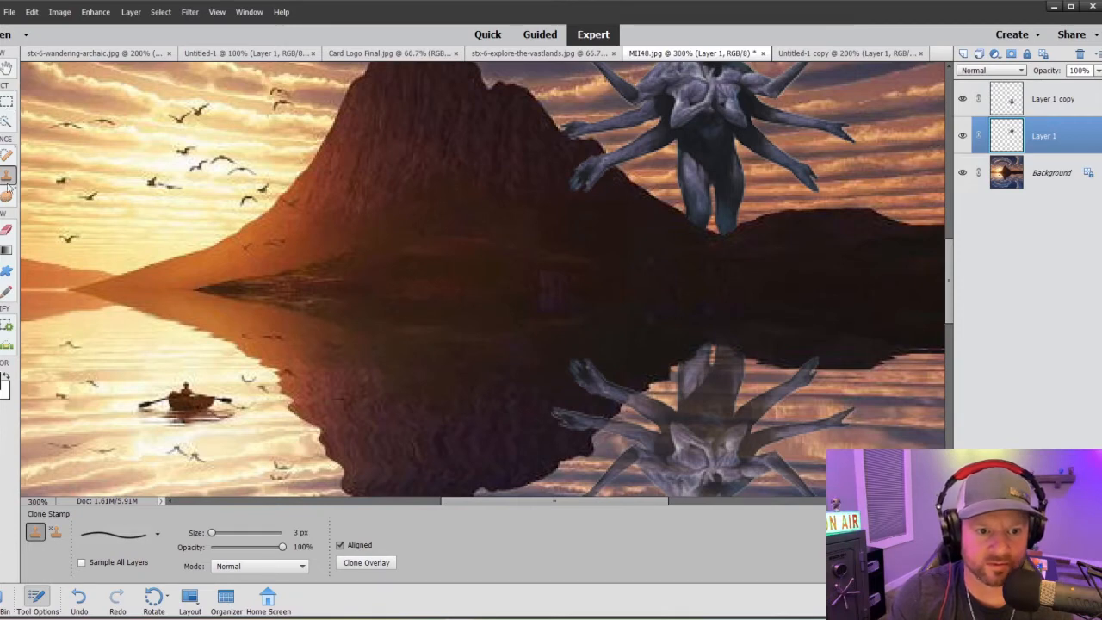
# Nudge the reflected figure on Layer 1 copy further down into the water
pyautogui.press('v')
pyautogui.scroll(-2, 708, 360)
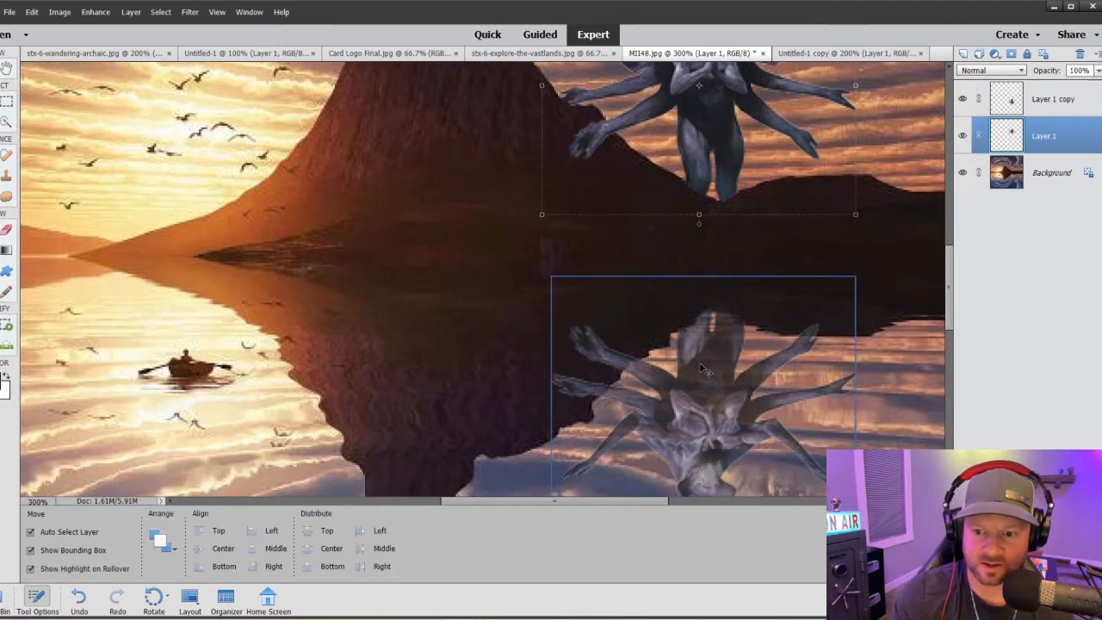
pyautogui.click(708, 360)
pyautogui.press('Down')
pyautogui.press('Down')
pyautogui.press('Down')
pyautogui.press('Down')
pyautogui.press('Down')
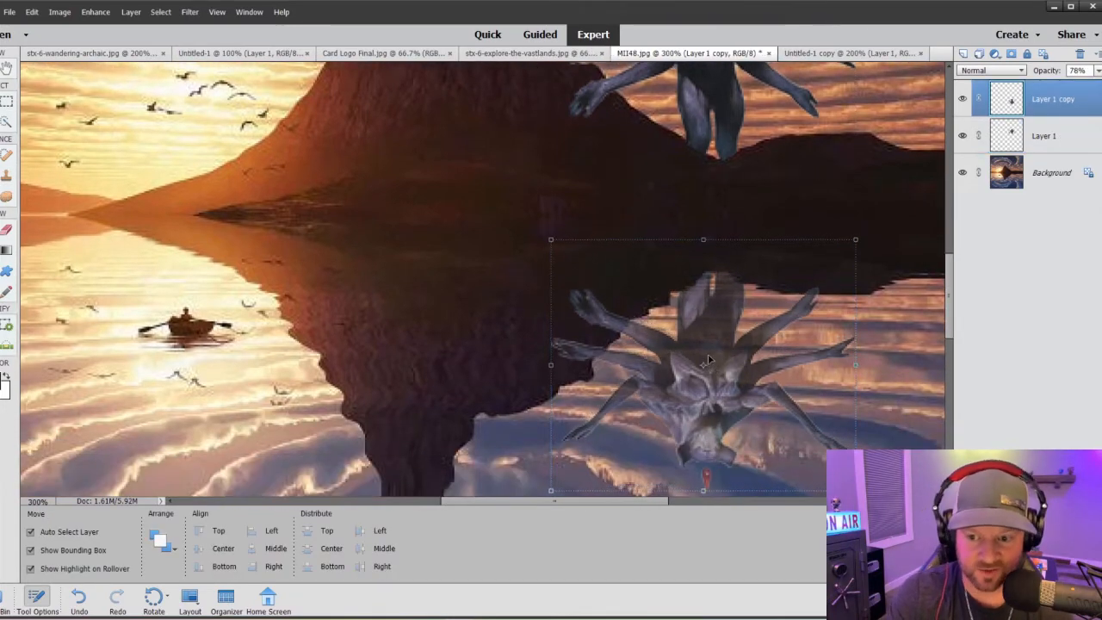
pyautogui.press('Down')
pyautogui.press('Down')
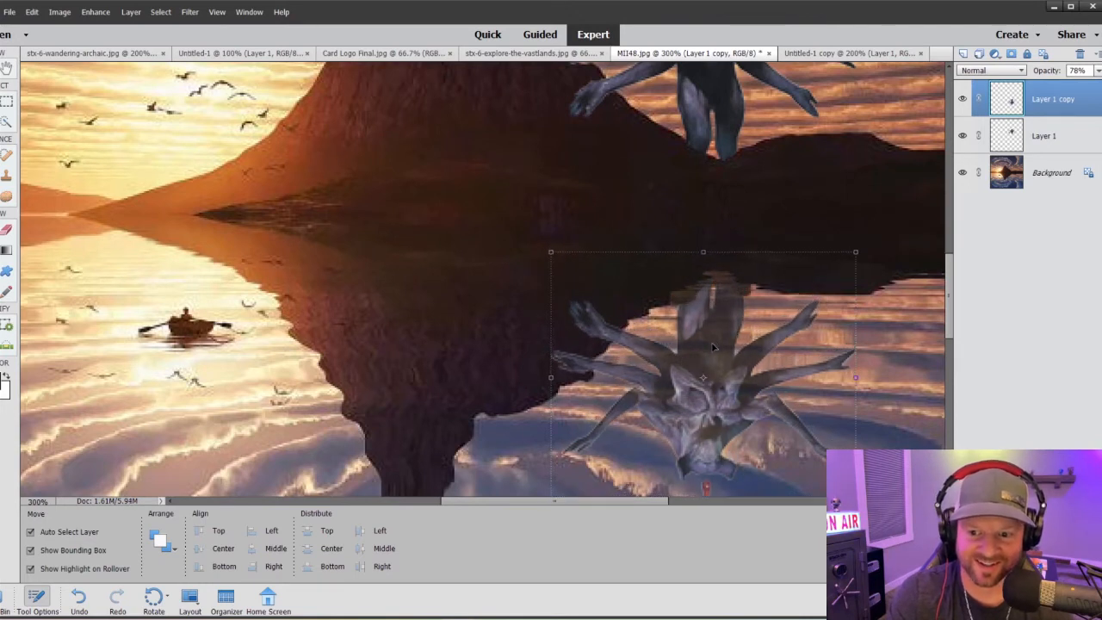
# Try shifting the reflected figure back up toward the shoreline, and undo the moves made to the reflection
pyautogui.moveTo(713, 342); pyautogui.dragTo(728, 326)
pyautogui.scroll(1, 705, 249)
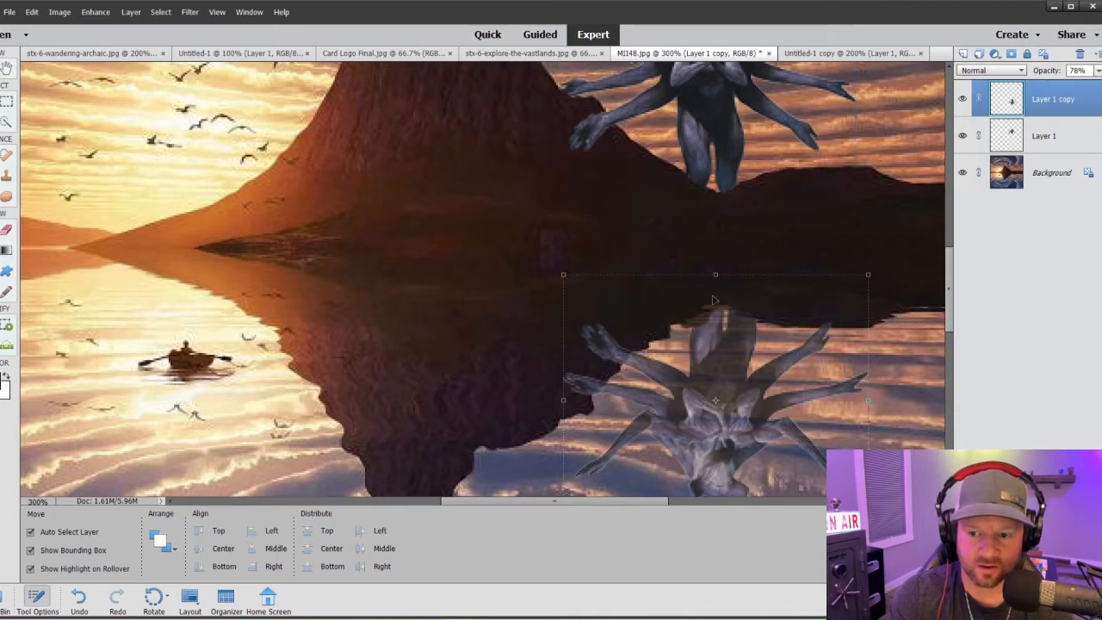
pyautogui.moveTo(726, 355)
pyautogui.mouseDown()
pyautogui.moveTo(728, 343)
pyautogui.moveTo(751, 352)
pyautogui.moveTo(720, 356)
pyautogui.moveTo(719, 343)
pyautogui.mouseUp()
pyautogui.hotkey('ctrl', 'z')
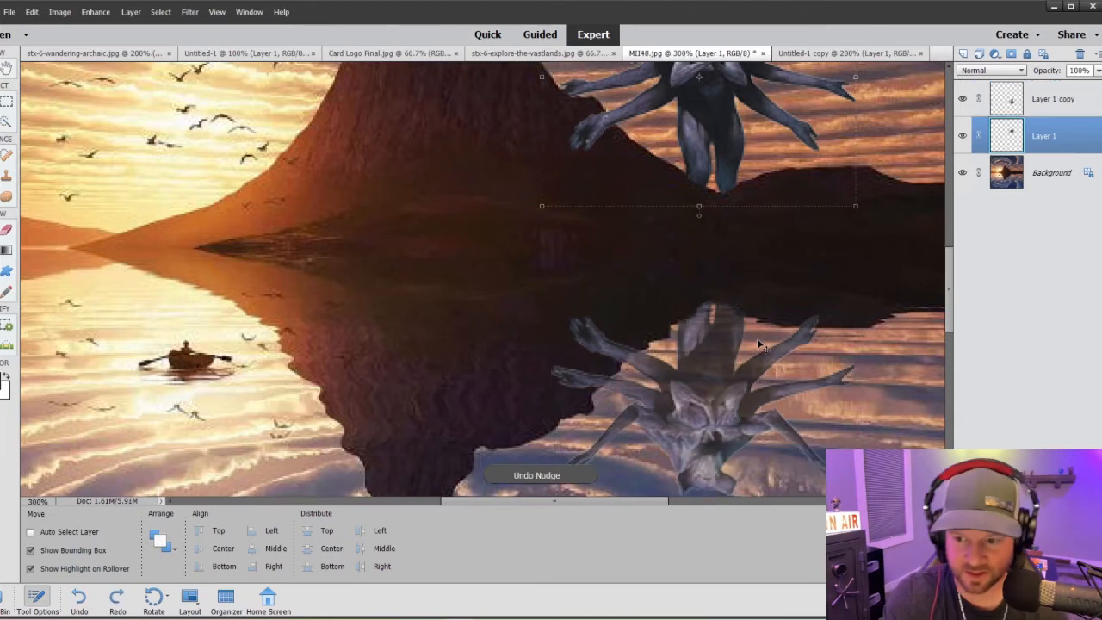
# Undo the Clone Stamp edits and the nudge applied to the standing figure and its reflection
pyautogui.scroll(1, 657, 297)
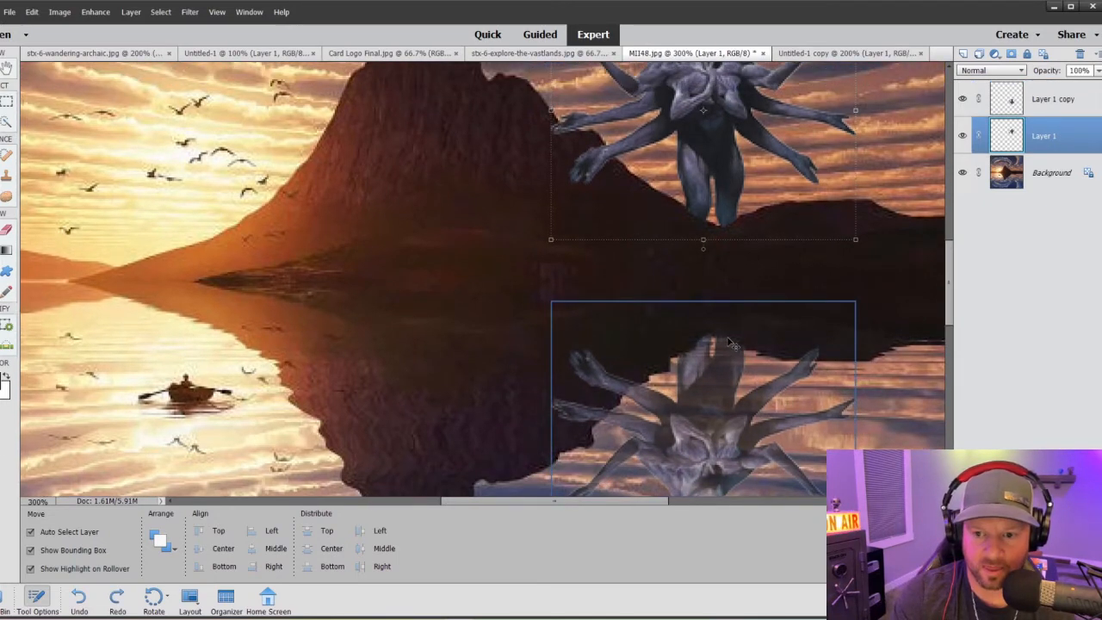
pyautogui.click(863, 273)
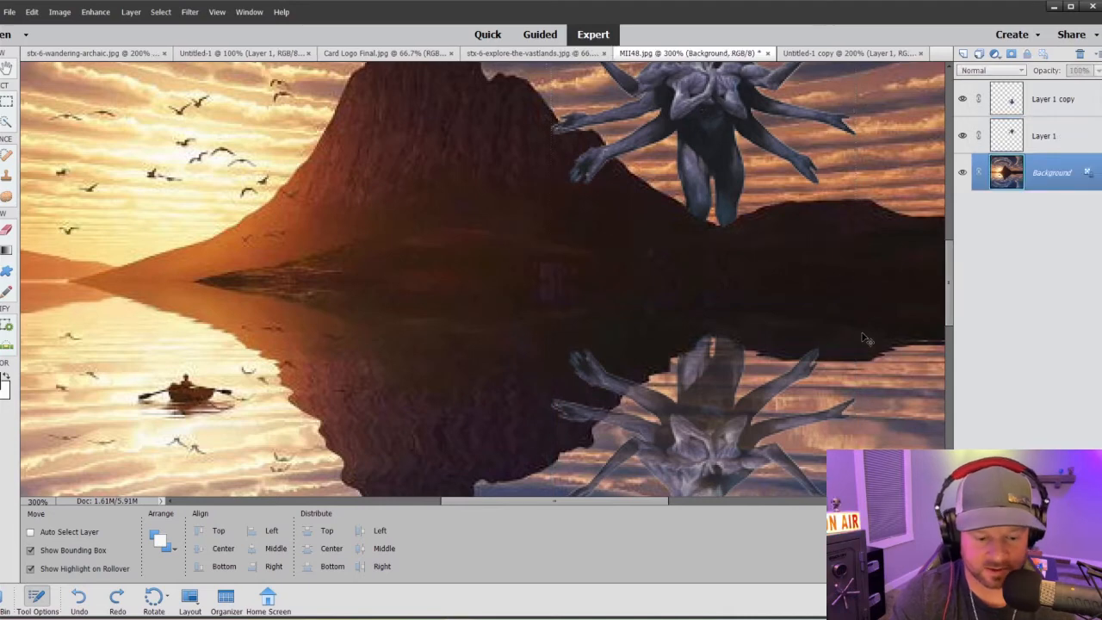
pyautogui.hotkey('ctrl', '-')
pyautogui.hotkey('ctrl', '-')
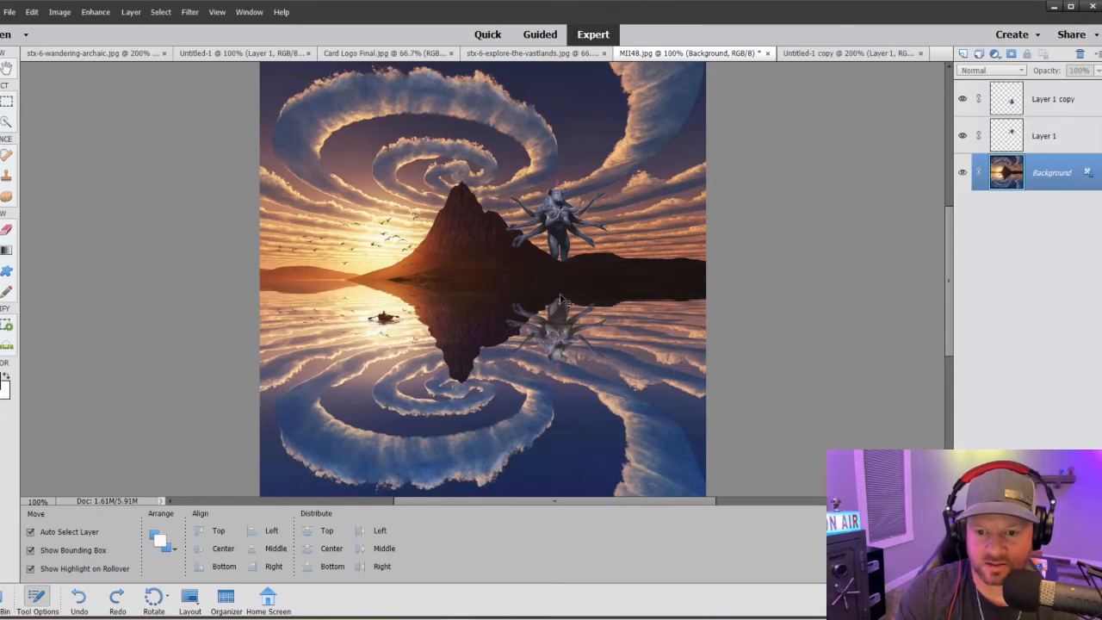
pyautogui.hotkey('ctrl', '+')
pyautogui.hotkey('ctrl', '+')
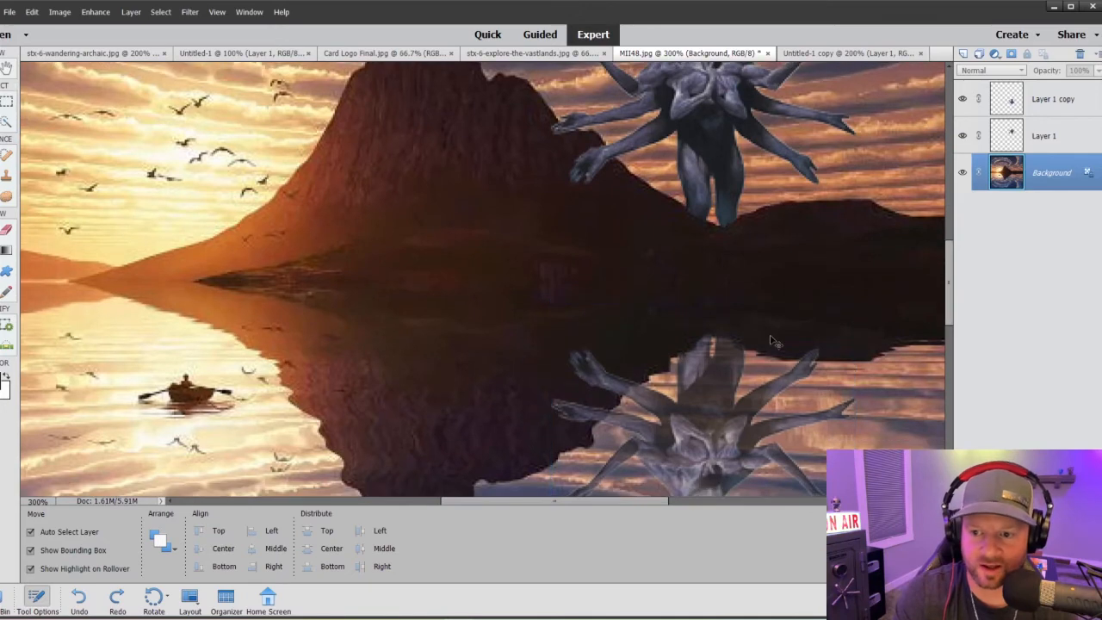
pyautogui.click(687, 151)
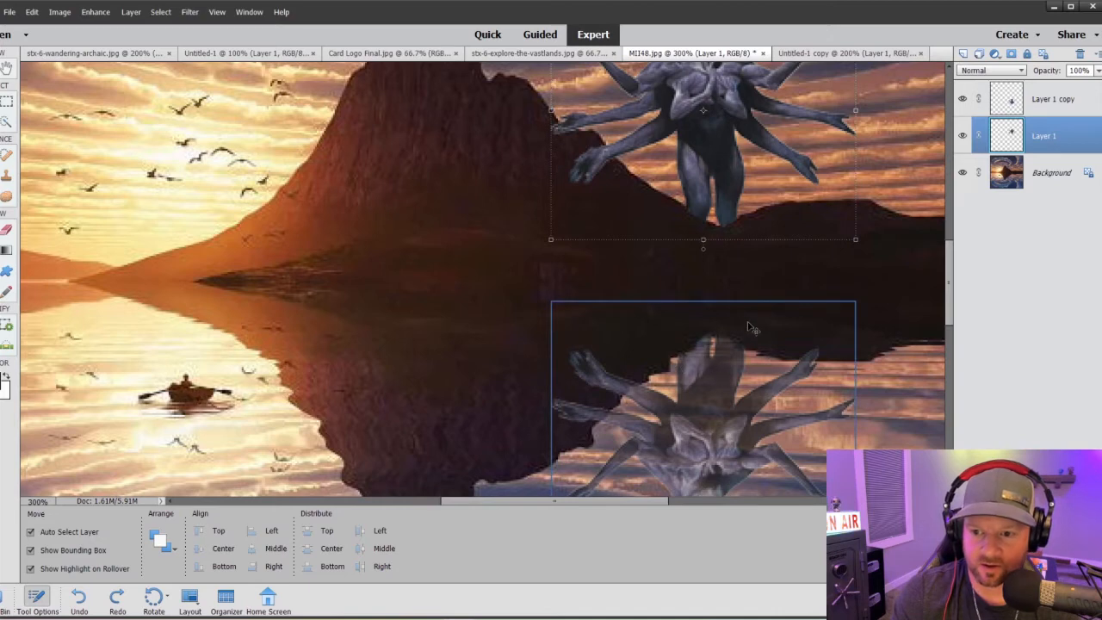
pyautogui.hotkey('ctrl', 'z')
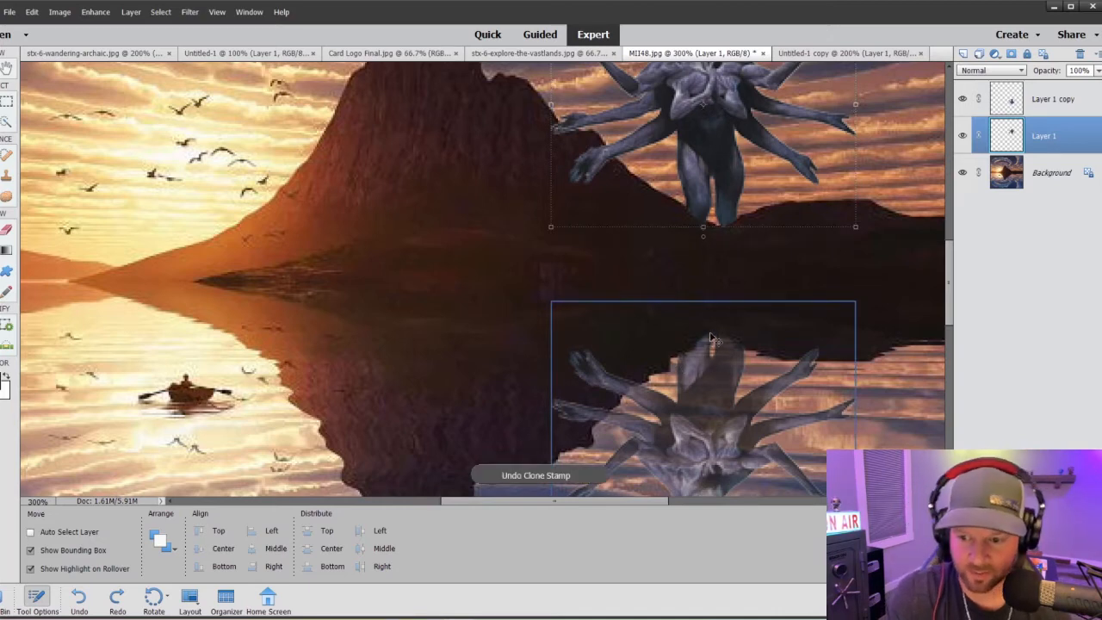
pyautogui.hotkey('ctrl', 'z')
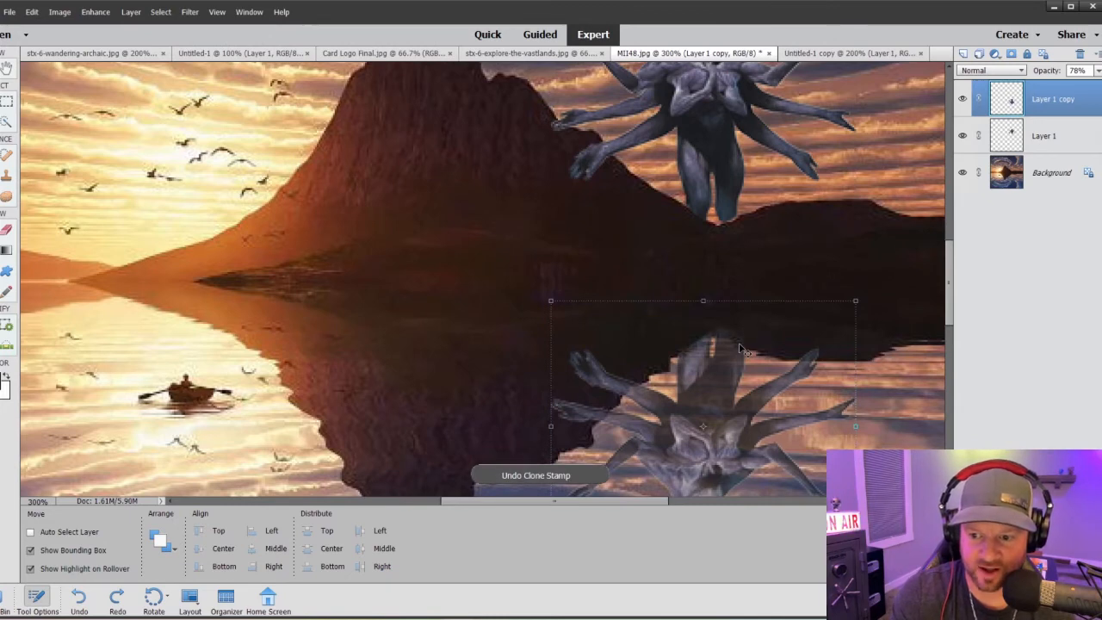
# Move the reflected figure down until its feet meet the shoreline, and lower the standing figure slightly into the ridge
pyautogui.hotkey('alt', ',')
pyautogui.moveTo(714, 383); pyautogui.dragTo(716, 416)
pyautogui.click(714, 162)
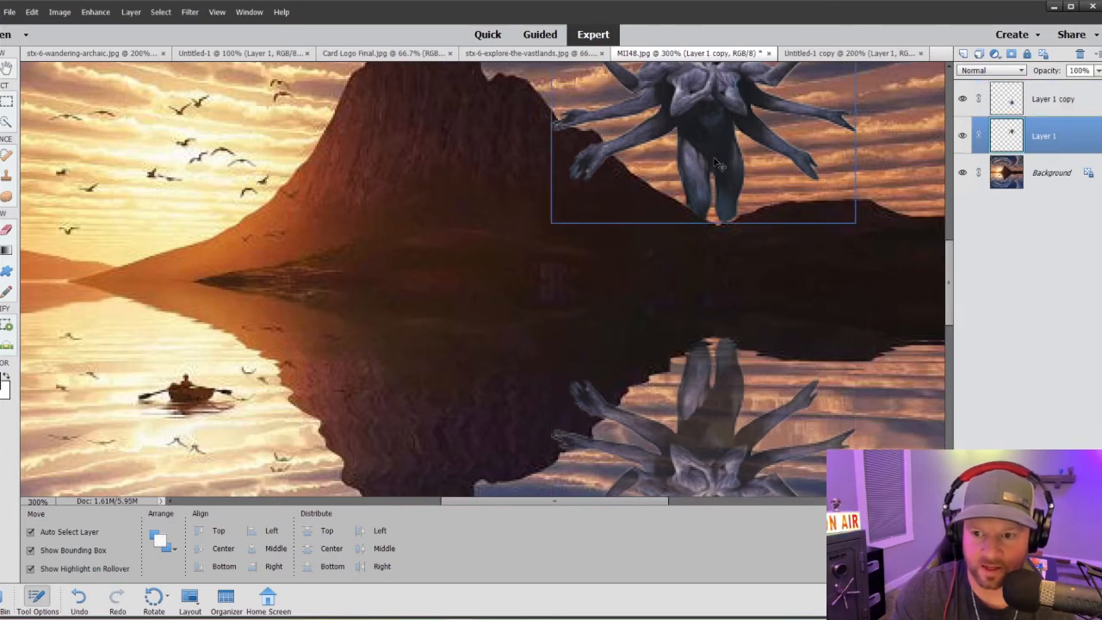
pyautogui.moveTo(715, 162); pyautogui.dragTo(716, 169)
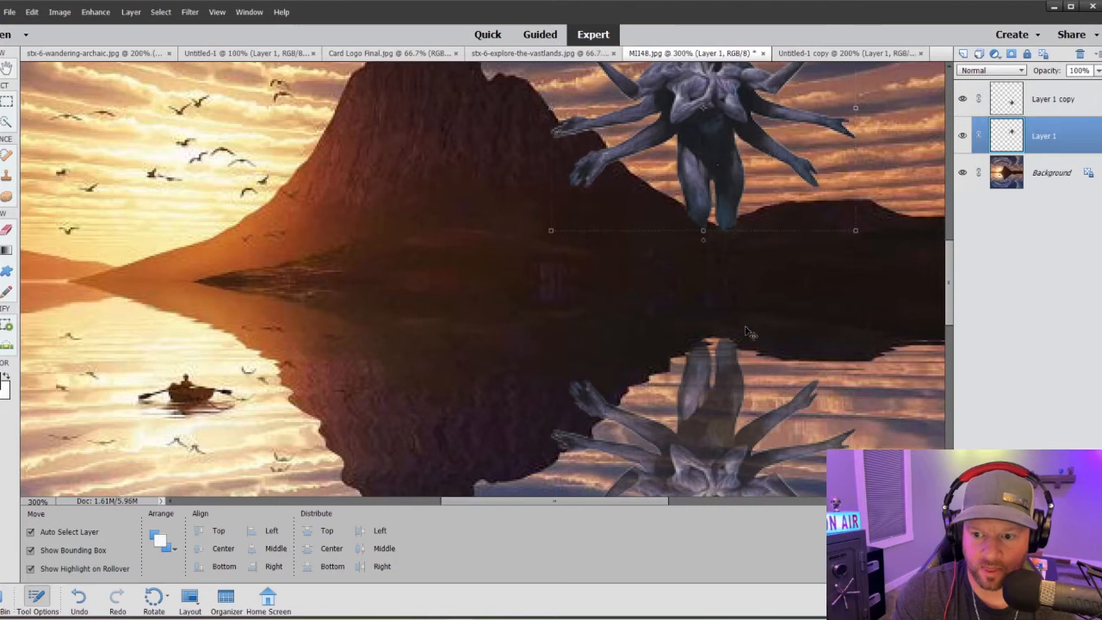
pyautogui.moveTo(731, 363); pyautogui.dragTo(732, 365)
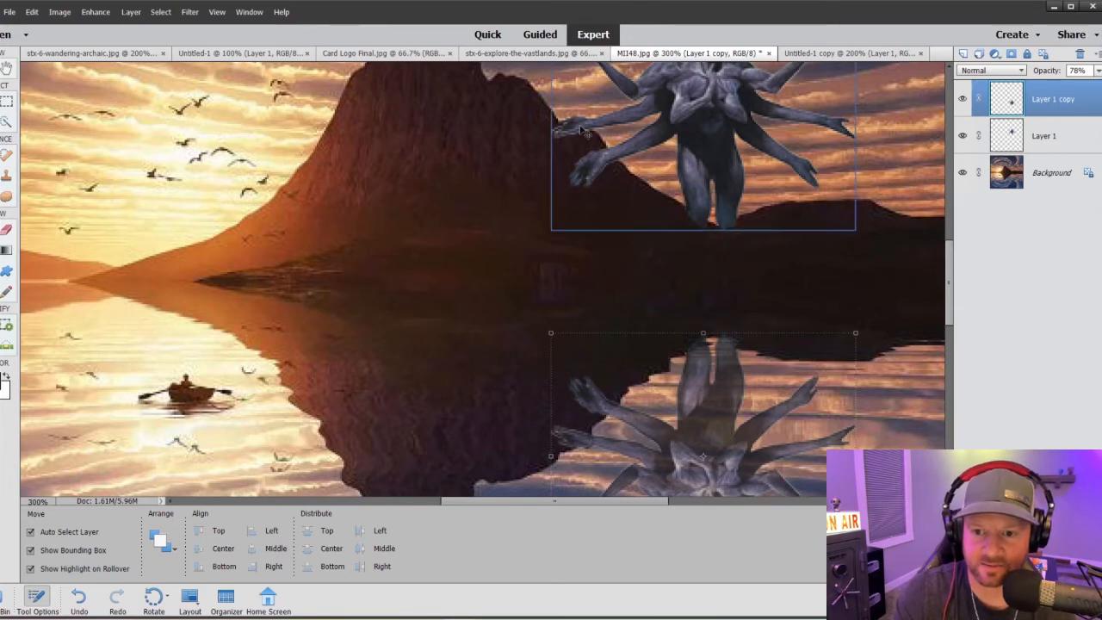
# Trim the leftmost hand tips of the standing figure and its reflection where they overlap the mountain, using a 3 px Clone Stamp
pyautogui.hotkey('ctrl', '-')
pyautogui.hotkey('ctrl', '-')
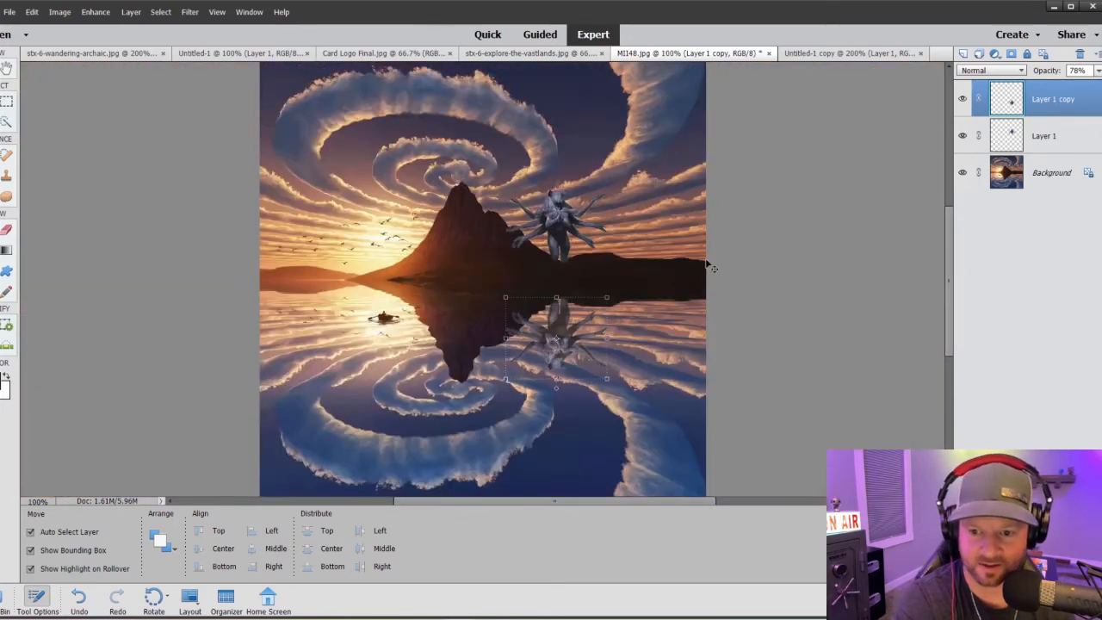
pyautogui.click(644, 327)
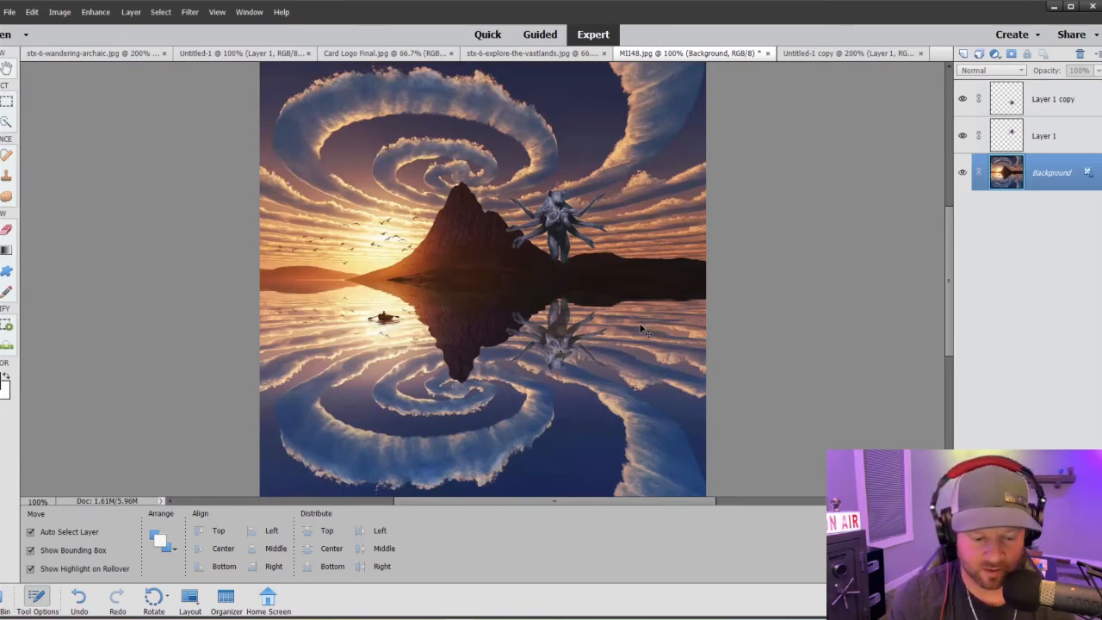
pyautogui.hotkey('ctrl', '+')
pyautogui.hotkey('ctrl', '+')
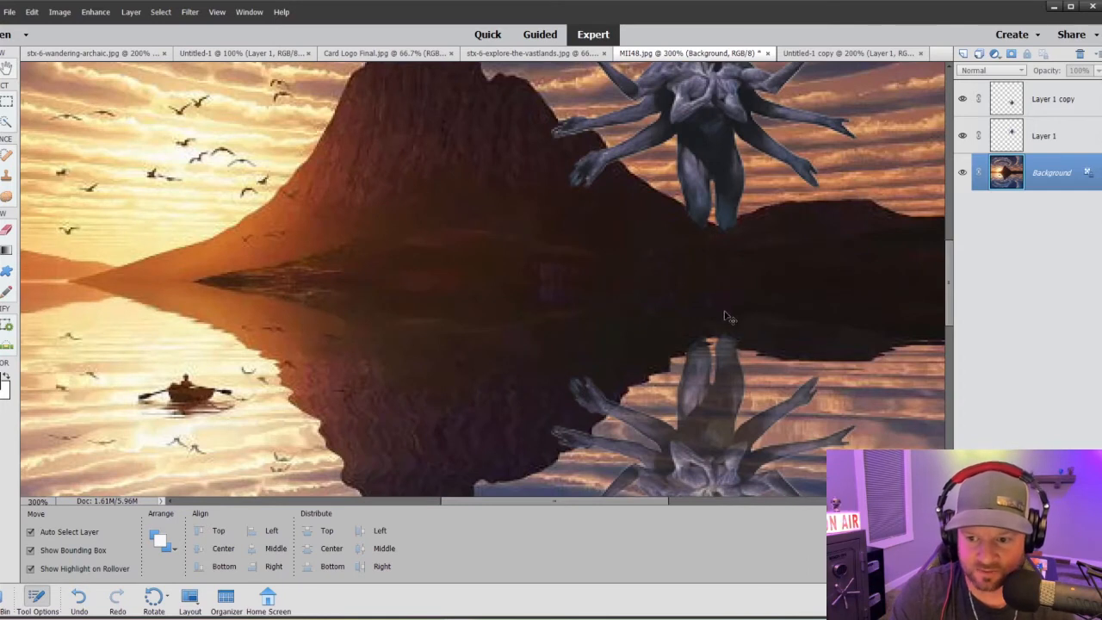
pyautogui.scroll(-1, 731, 317)
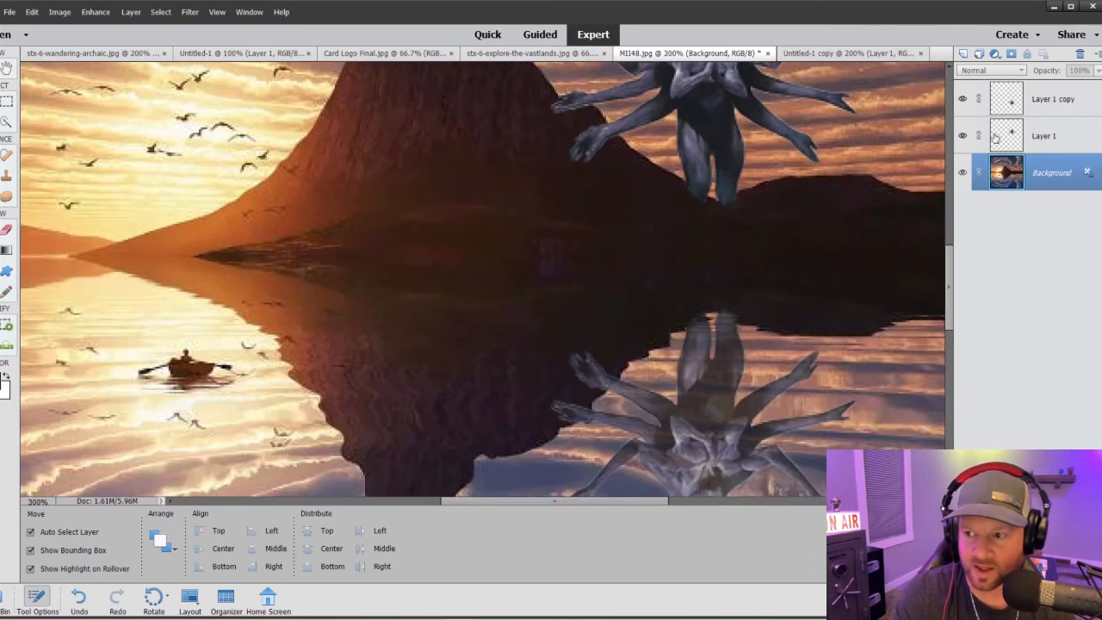
pyautogui.click(7, 174)
pyautogui.click(1005, 100)
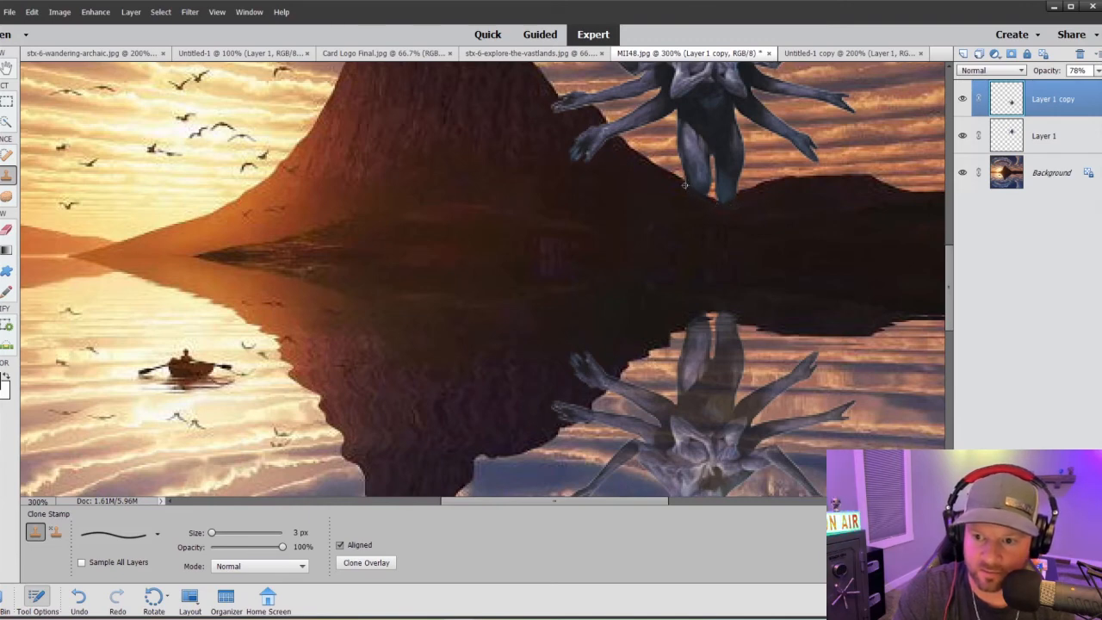
pyautogui.scroll(2, 575, 140)
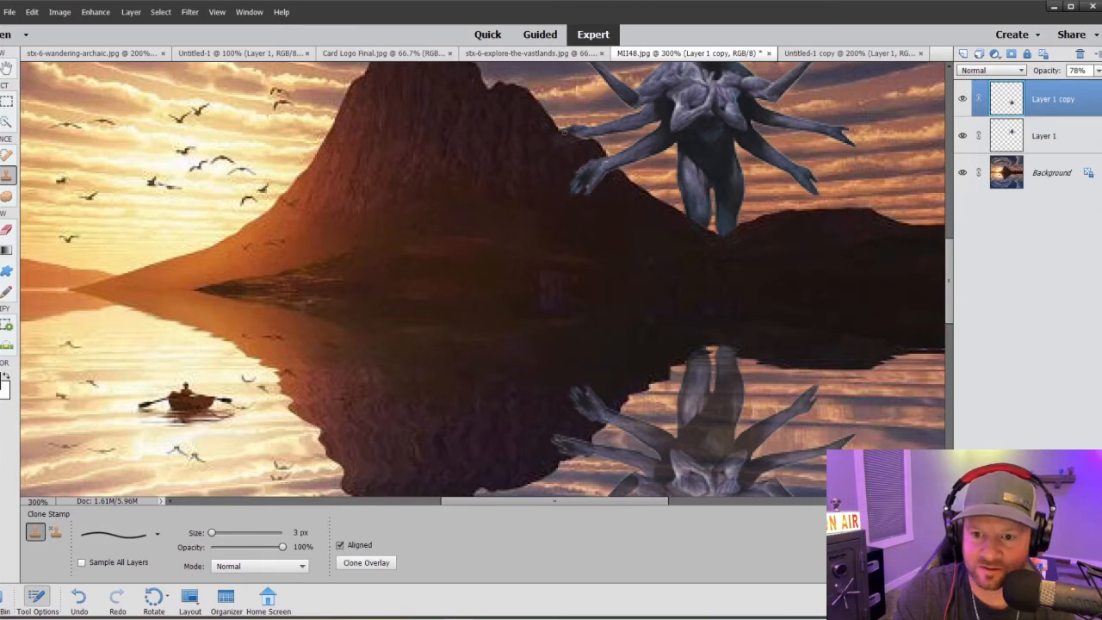
pyautogui.scroll(-5, 561, 138)
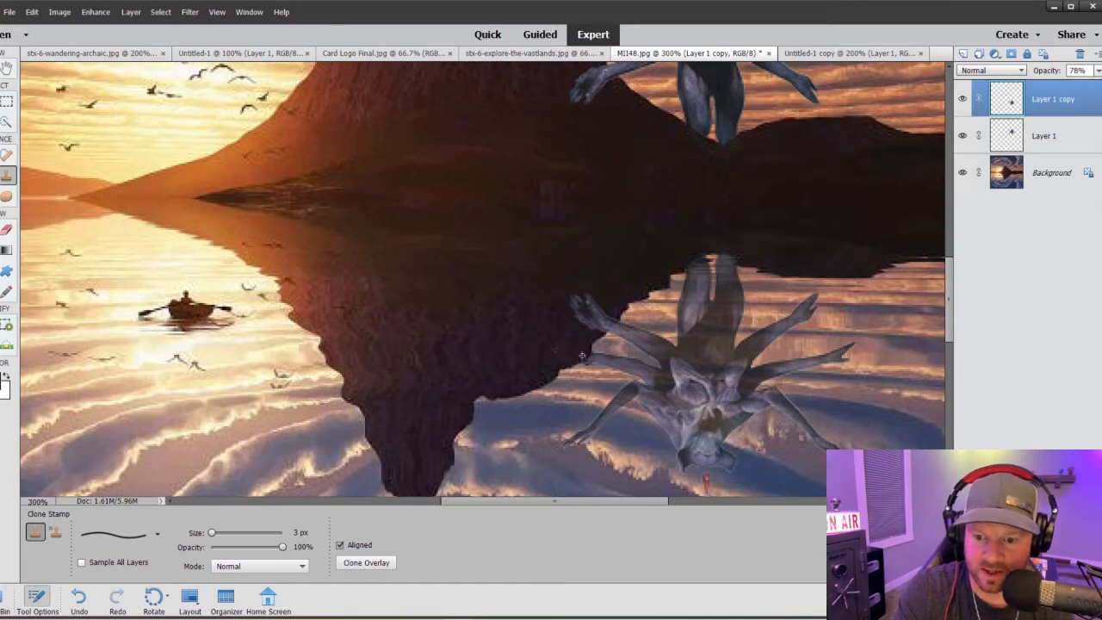
pyautogui.scroll(3, 565, 342)
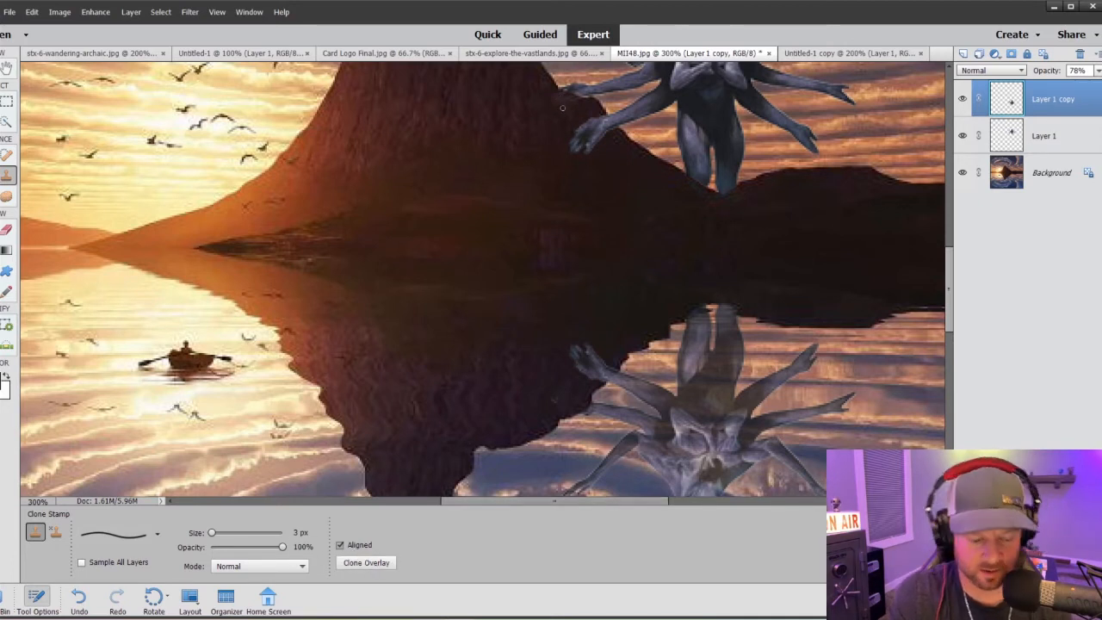
pyautogui.hotkey('ctrl', '-')
pyautogui.hotkey('ctrl', '-')
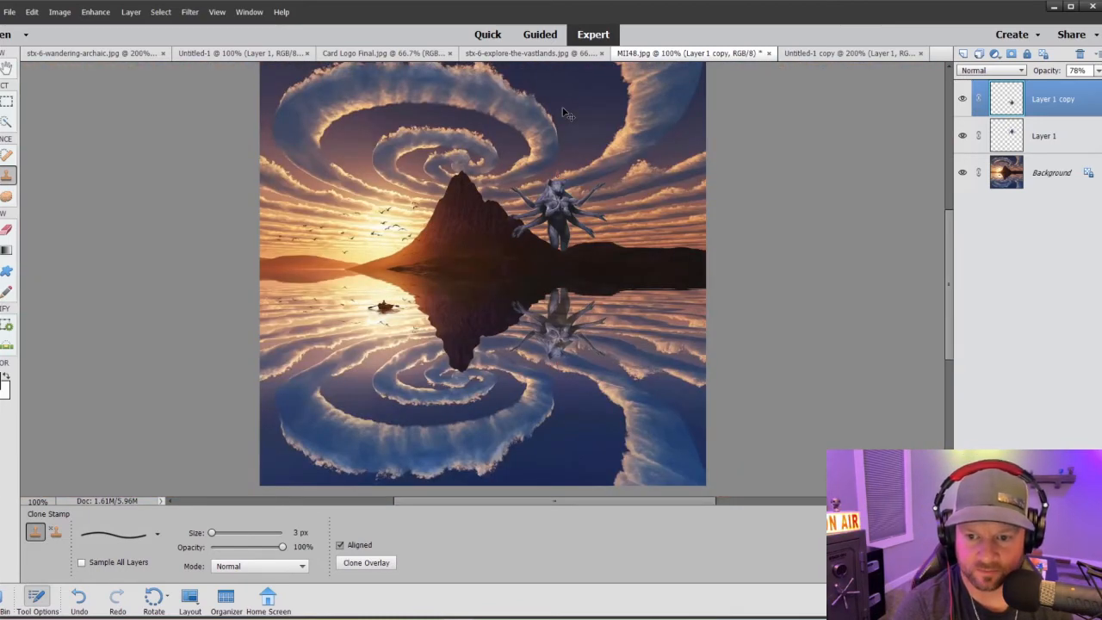
pyautogui.hotkey('ctrl', '+')
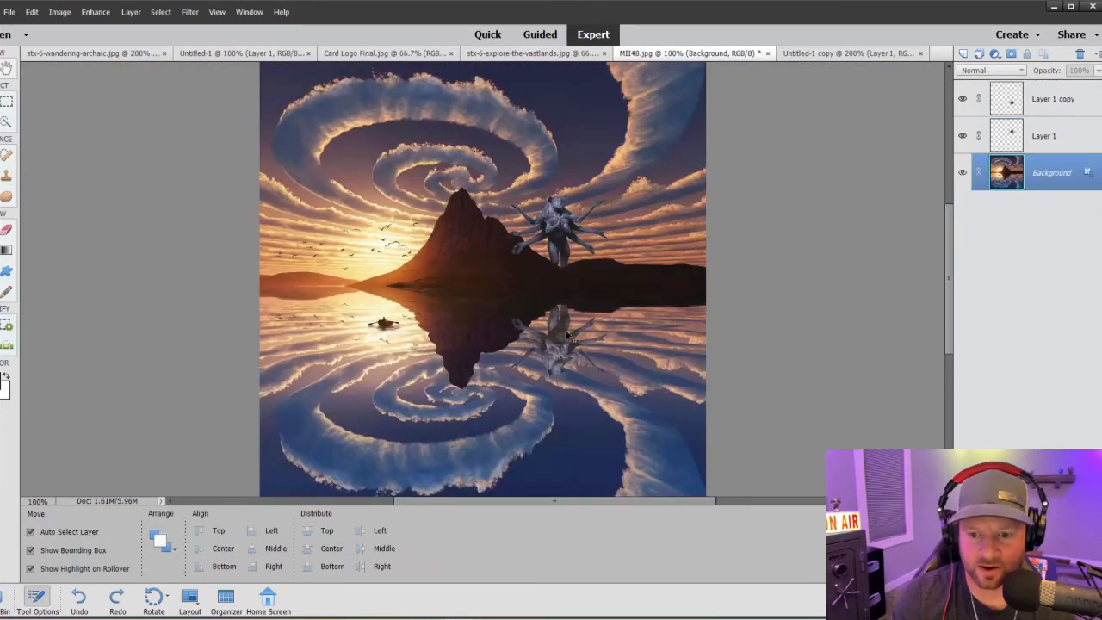
# In stx-6-explore-the-vastlands.jpg, select the Sorcery type bar and the rules text box with a 50 px Quick Selection brush
pyautogui.click(811, 55)
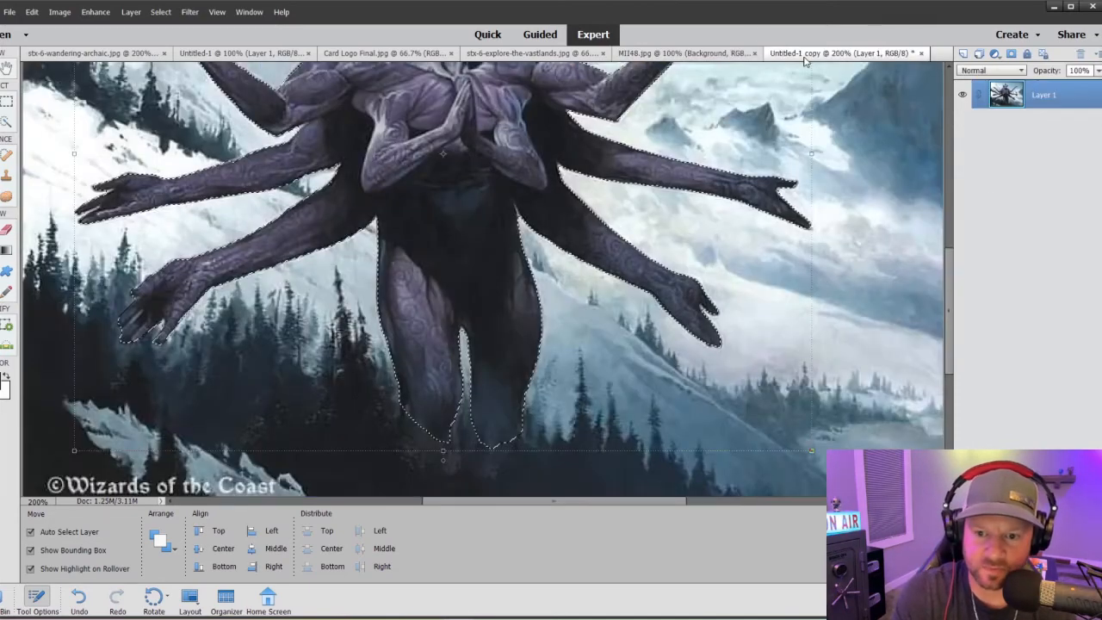
pyautogui.click(684, 54)
pyautogui.click(547, 57)
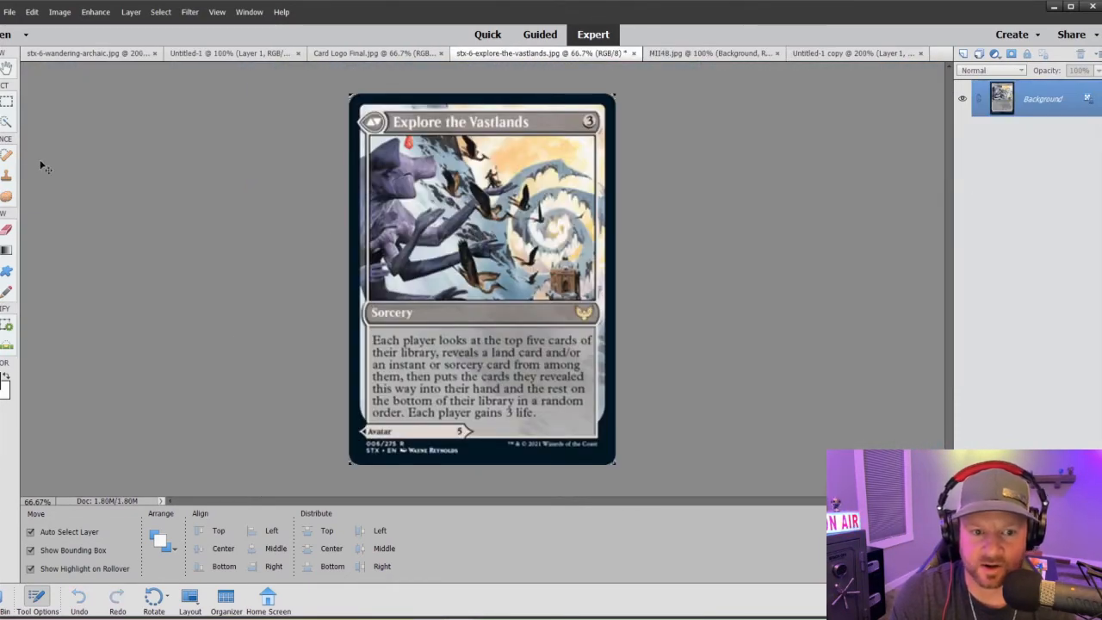
pyautogui.press('a')
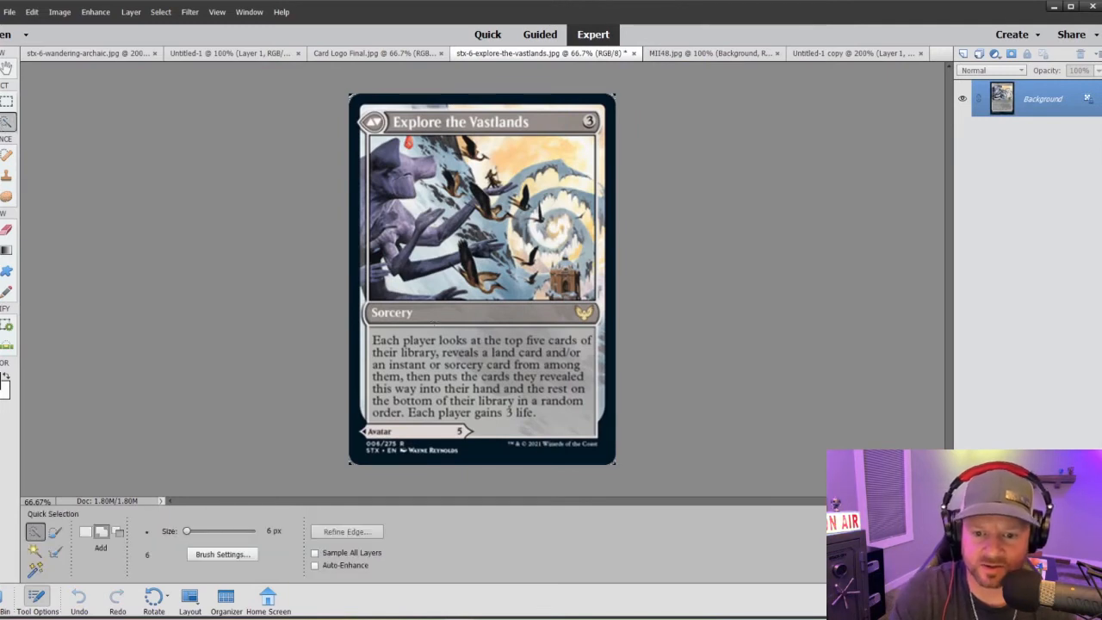
pyautogui.press(']')
pyautogui.press(']')
pyautogui.press(']')
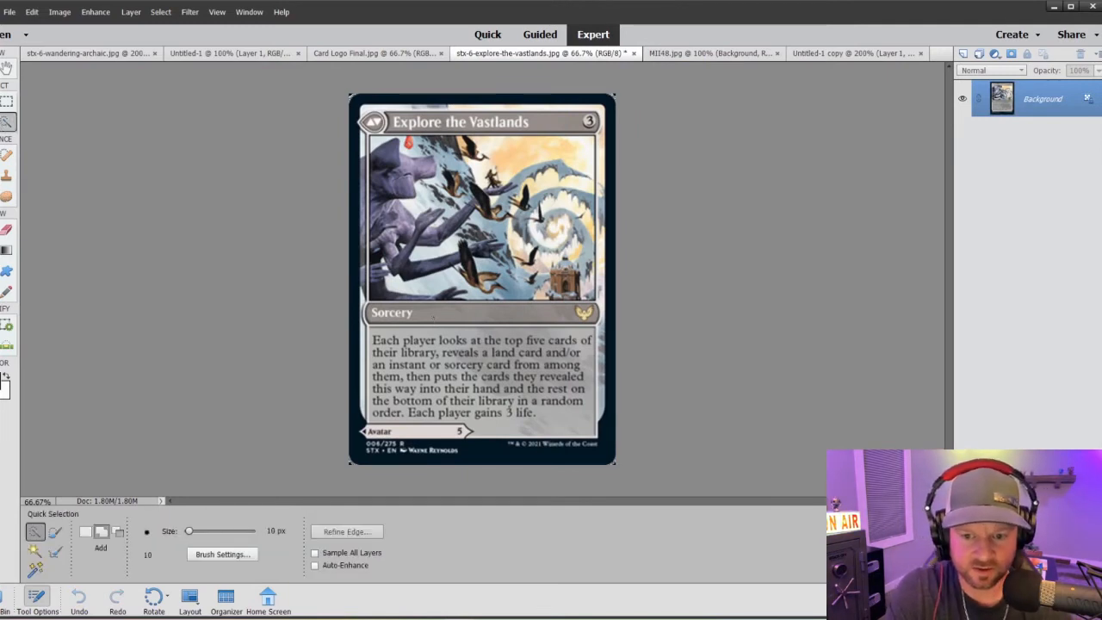
pyautogui.press(']')
pyautogui.press(']')
pyautogui.press(']')
pyautogui.press(']')
pyautogui.moveTo(429, 318)
pyautogui.mouseDown()
pyautogui.moveTo(387, 323)
pyautogui.moveTo(577, 327)
pyautogui.moveTo(563, 414)
pyautogui.moveTo(384, 423)
pyautogui.moveTo(430, 377)
pyautogui.moveTo(422, 343)
pyautogui.moveTo(396, 326)
pyautogui.mouseUp()
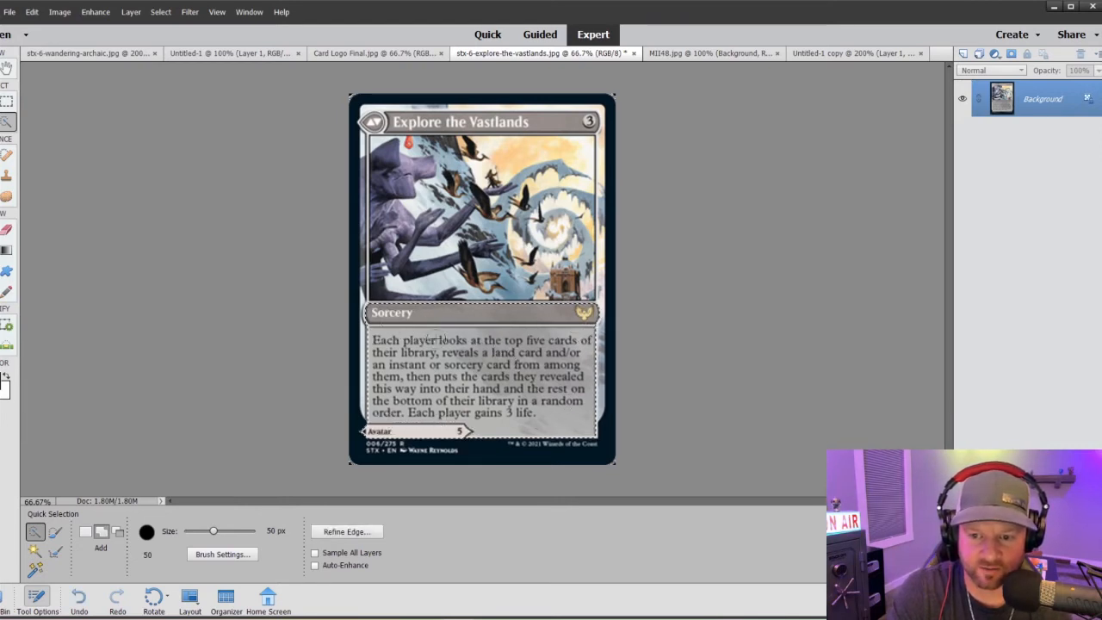
# Extend the selection over the light outline at the type bar's left end and upper edge, undoing the spill into the right border
pyautogui.hotkey('ctrl', '=')
pyautogui.hotkey('ctrl', '=')
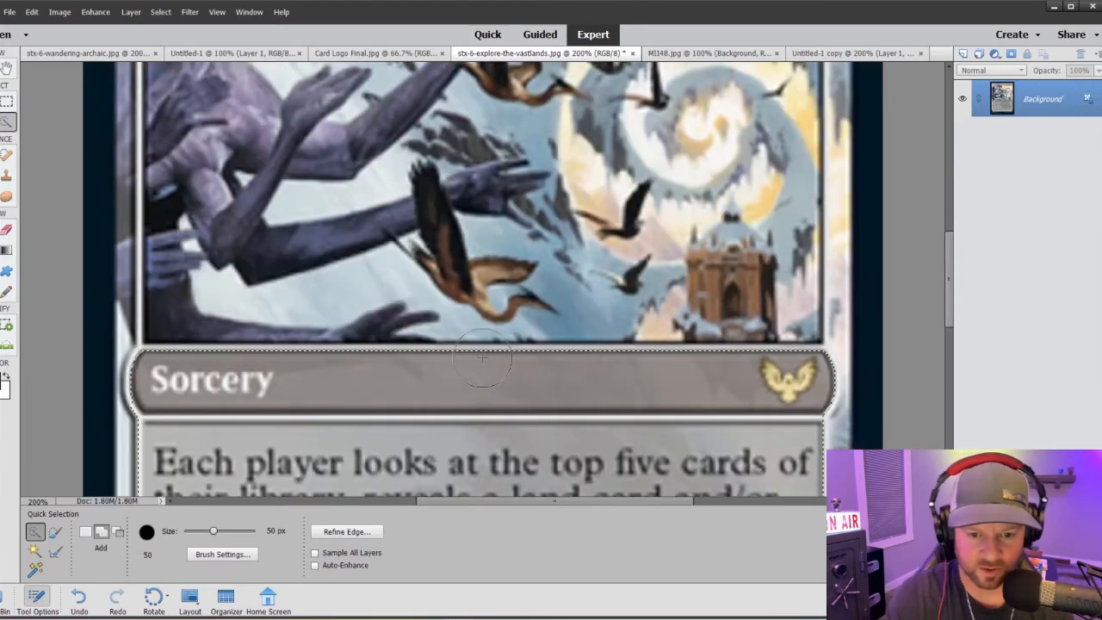
pyautogui.scroll(-2, 483, 360)
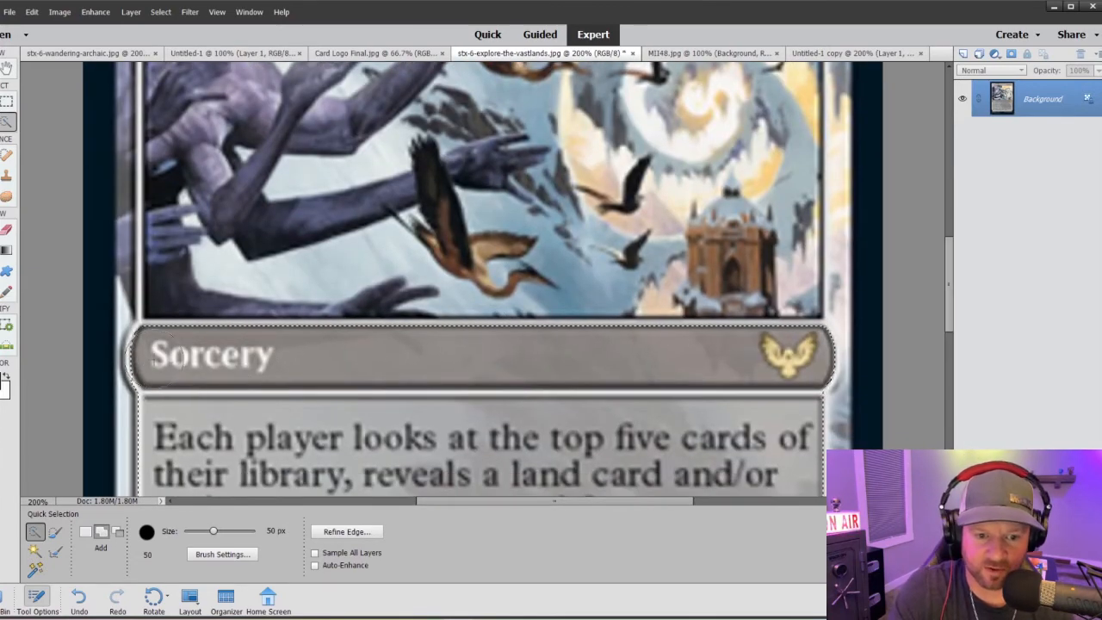
pyautogui.click(182, 357)
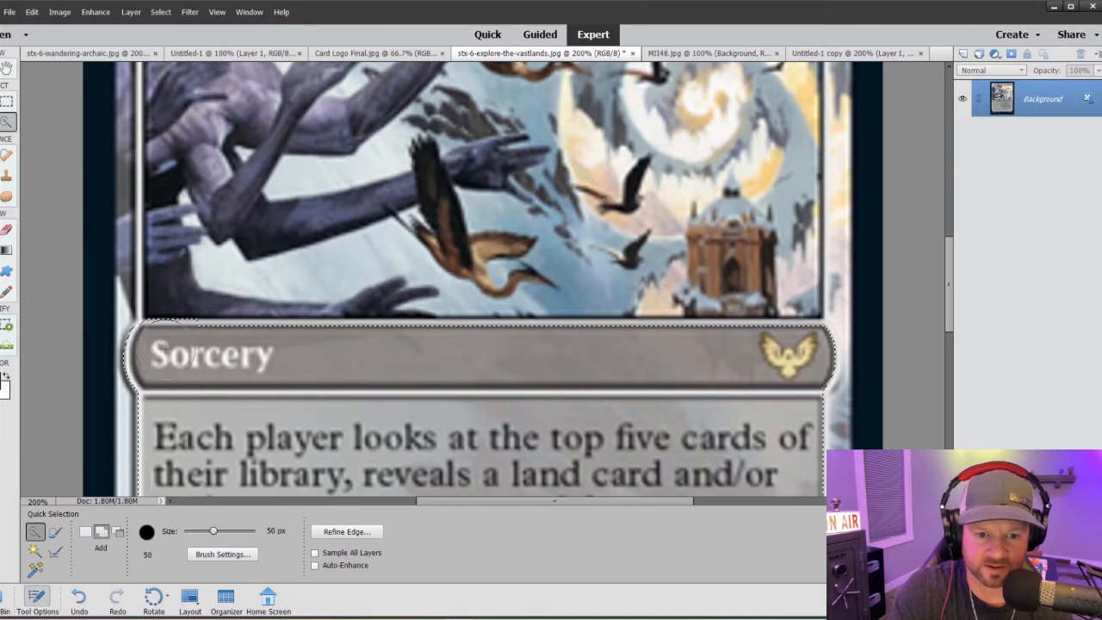
pyautogui.moveTo(193, 356); pyautogui.dragTo(266, 355)
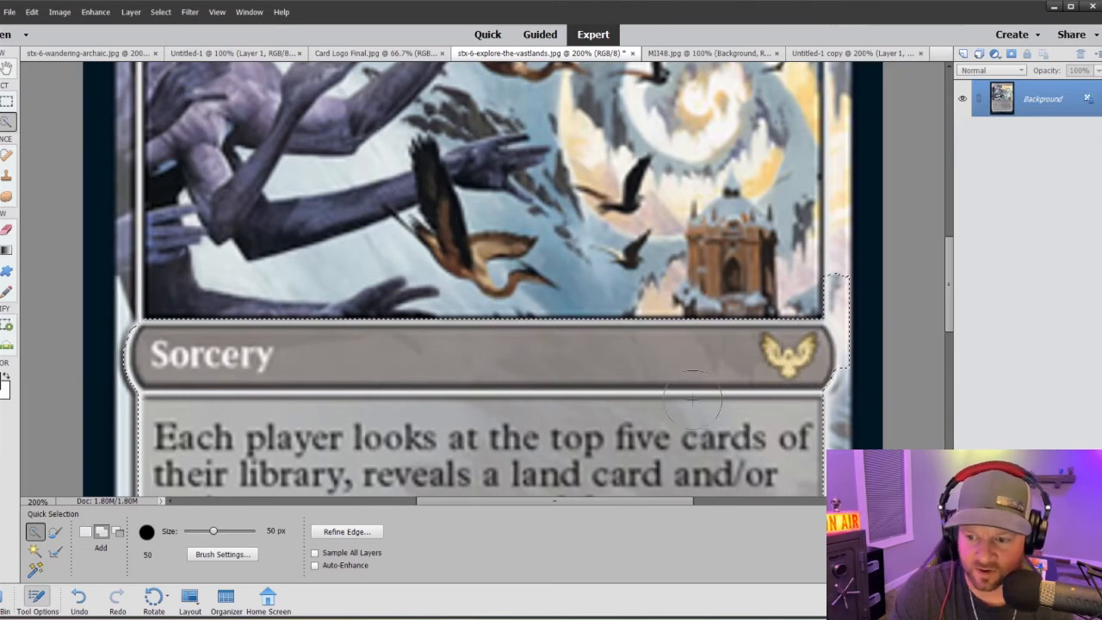
pyautogui.hotkey('ctrl', 'z')
pyautogui.scroll(-4, 680, 388)
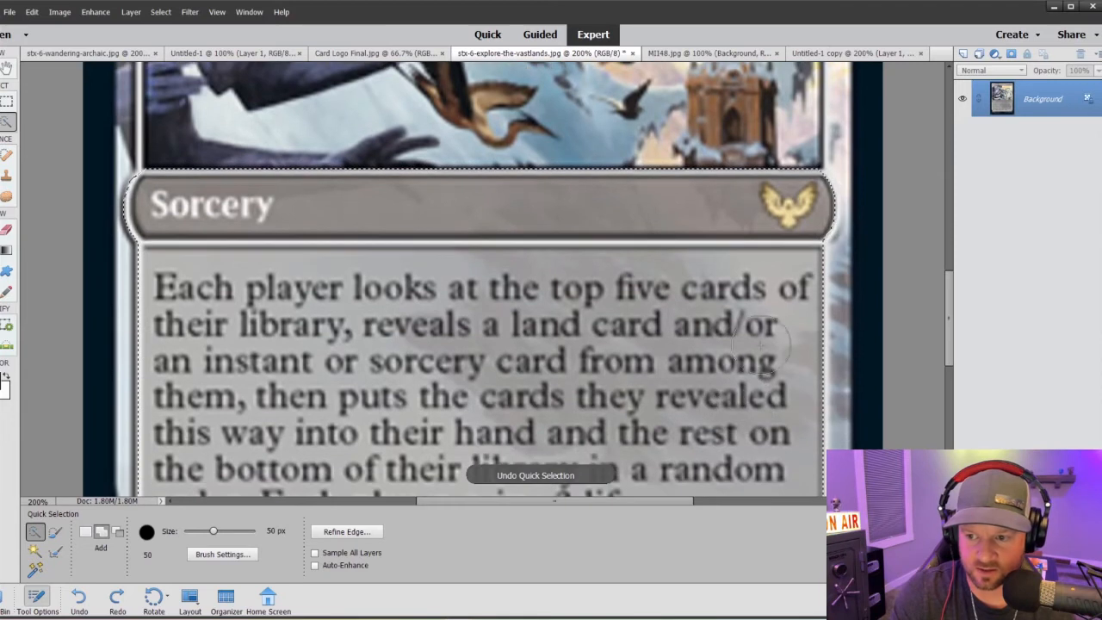
# Extend the quick selection past the right end of the type bar and down the frame border beside the text box
pyautogui.click(798, 207)
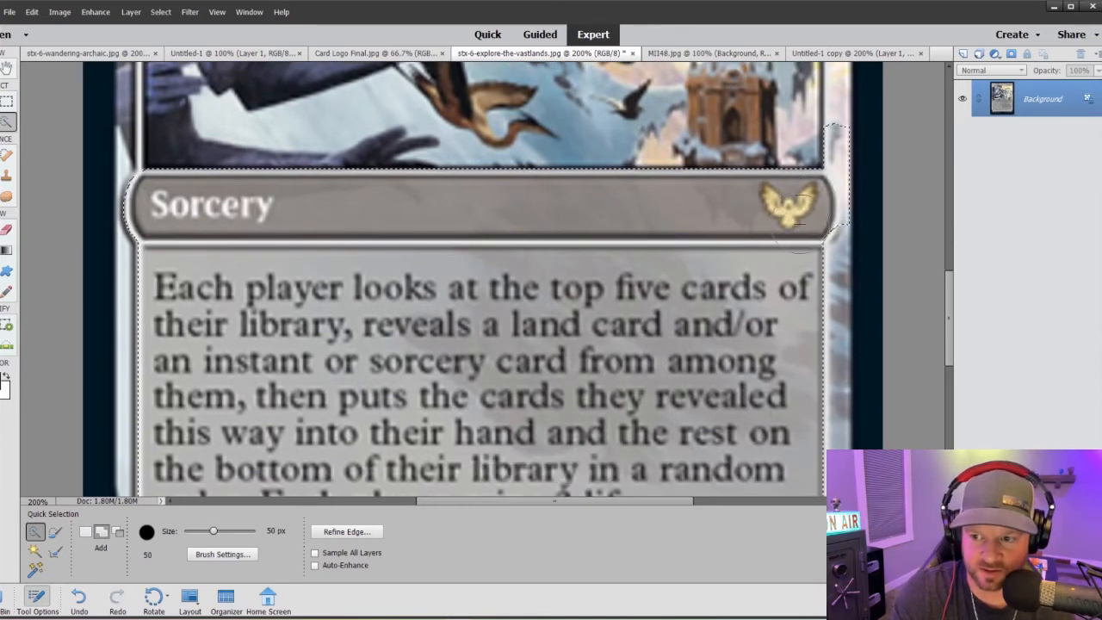
pyautogui.click(794, 208)
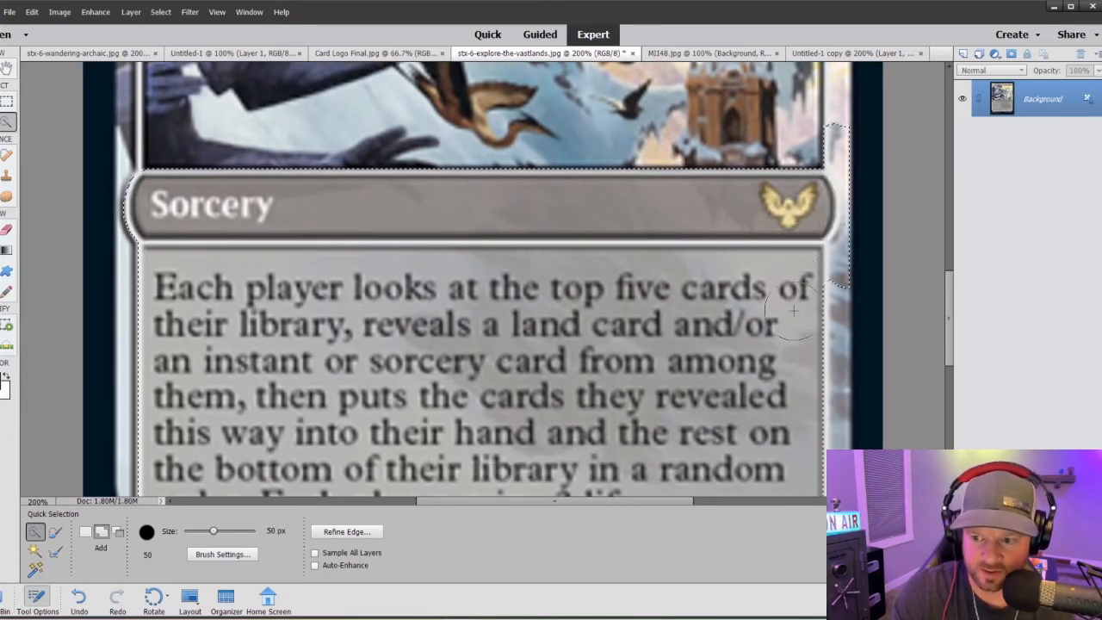
pyautogui.scroll(-3, 785, 411)
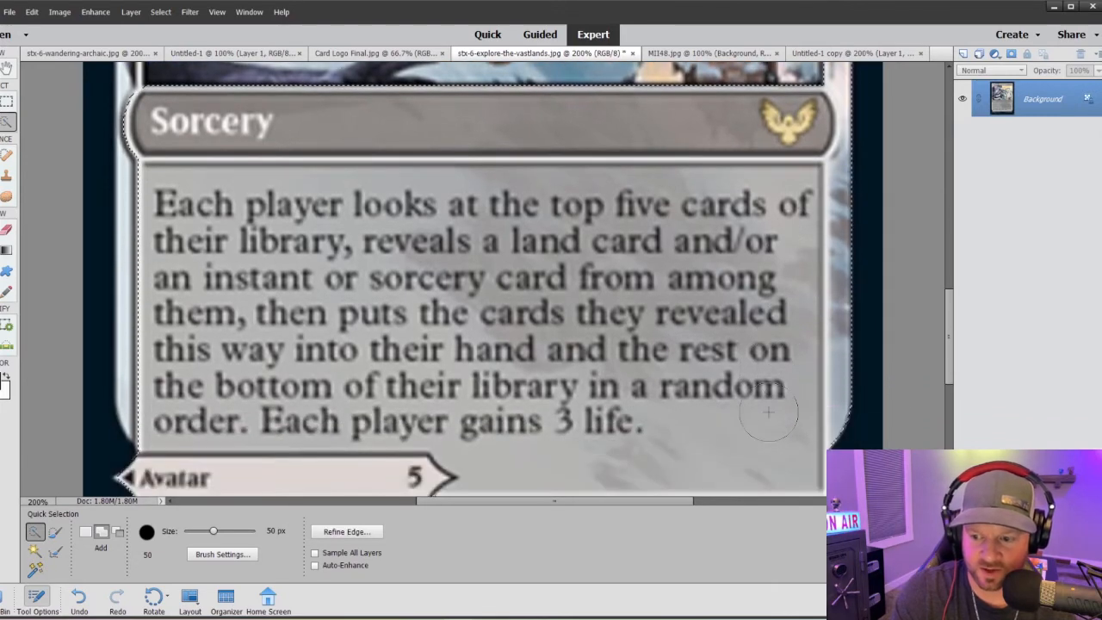
pyautogui.scroll(1, 766, 403)
pyautogui.scroll(4, 762, 399)
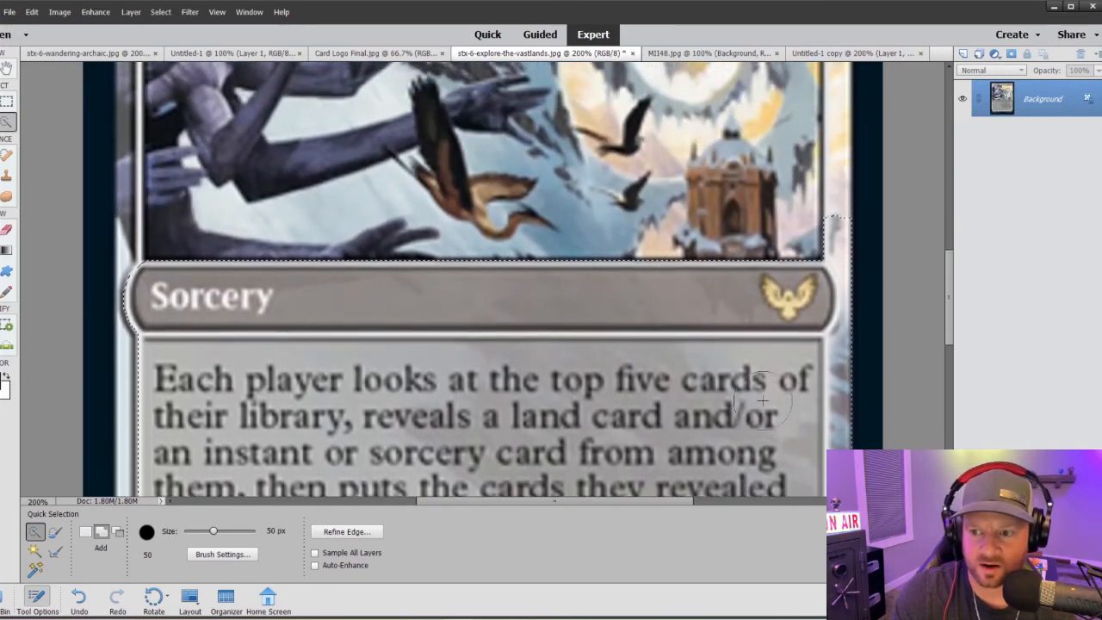
# Add the Explore the Vastlands title bar and the round triangle symbol beside it to the selection
pyautogui.scroll(-3, 762, 398)
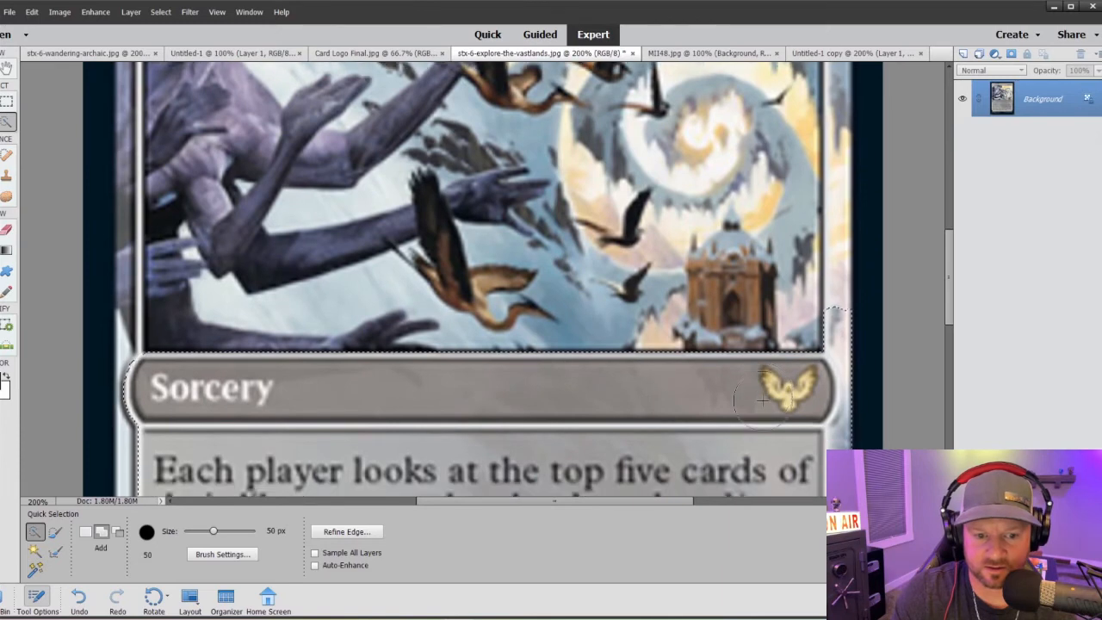
pyautogui.scroll(6, 509, 258)
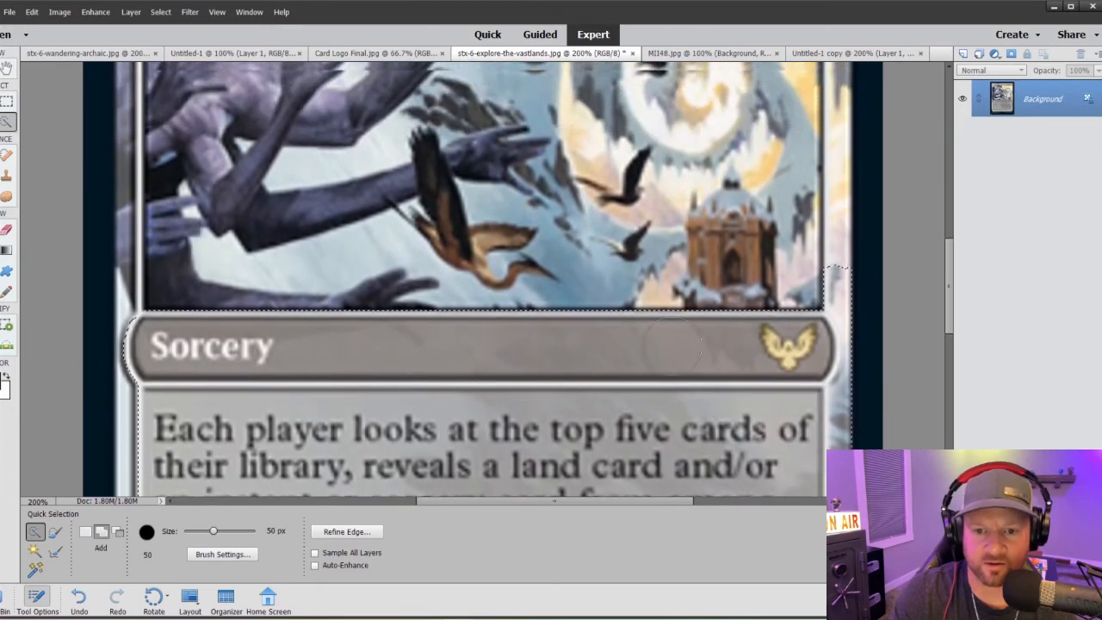
pyautogui.scroll(7, 509, 258)
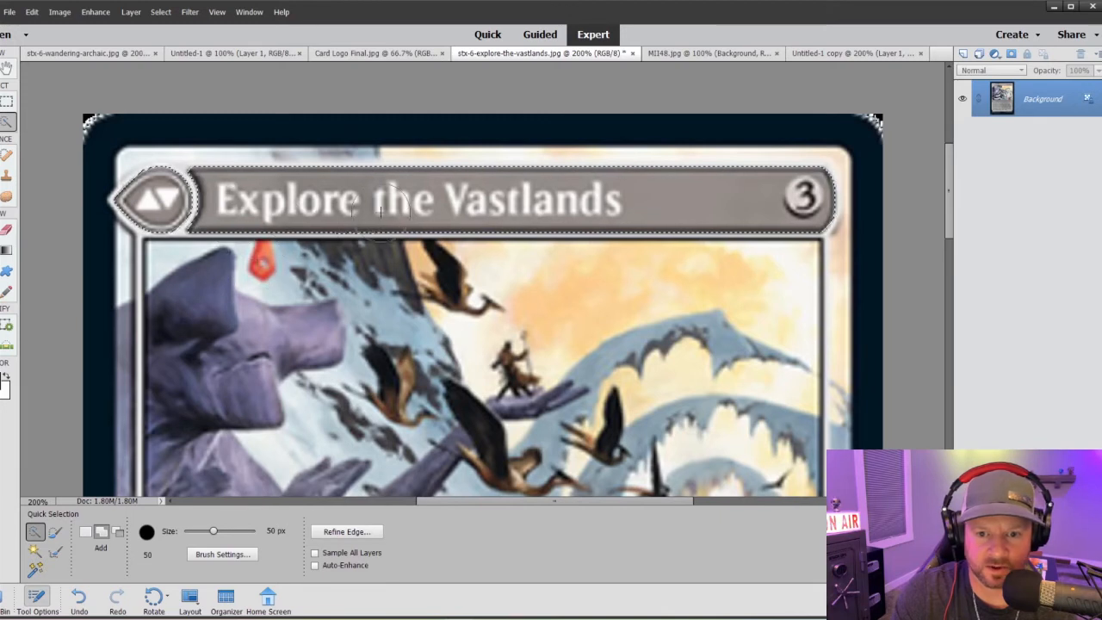
# Try adding a Rectangular Marquee strip along the title bar's lower outline to the selection, and undo it
pyautogui.click(8, 101)
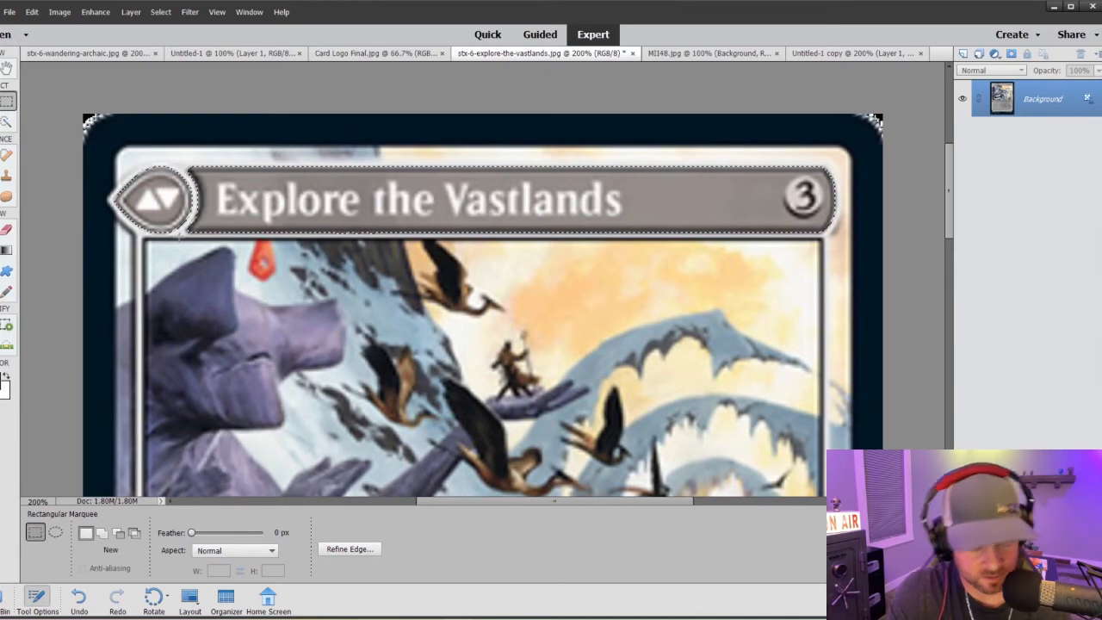
pyautogui.press('shift')
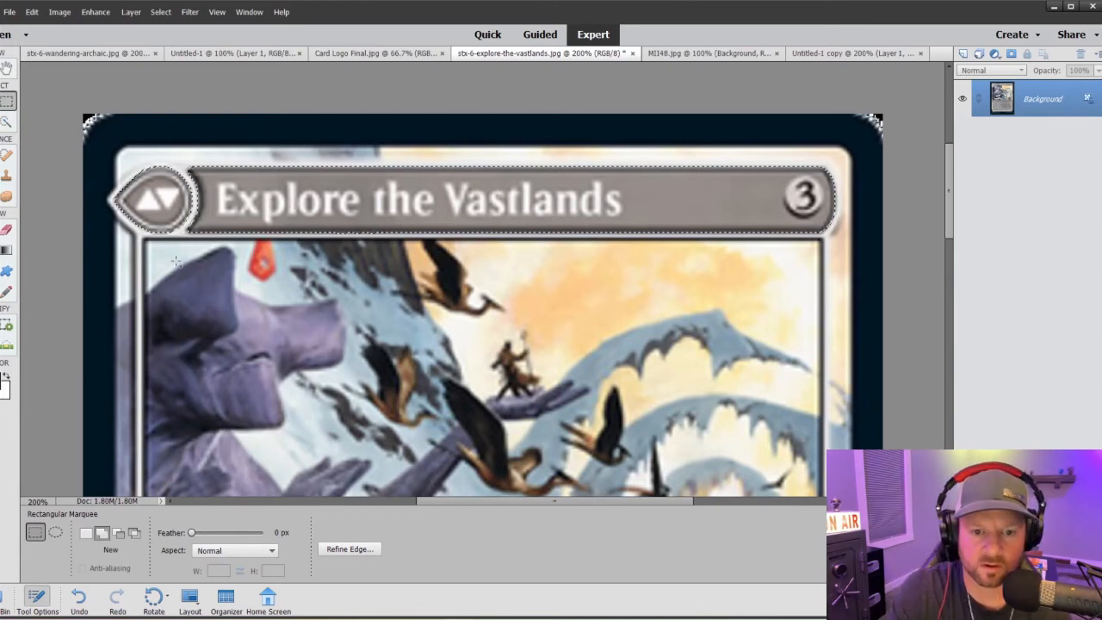
pyautogui.moveTo(175, 261); pyautogui.dragTo(829, 234)
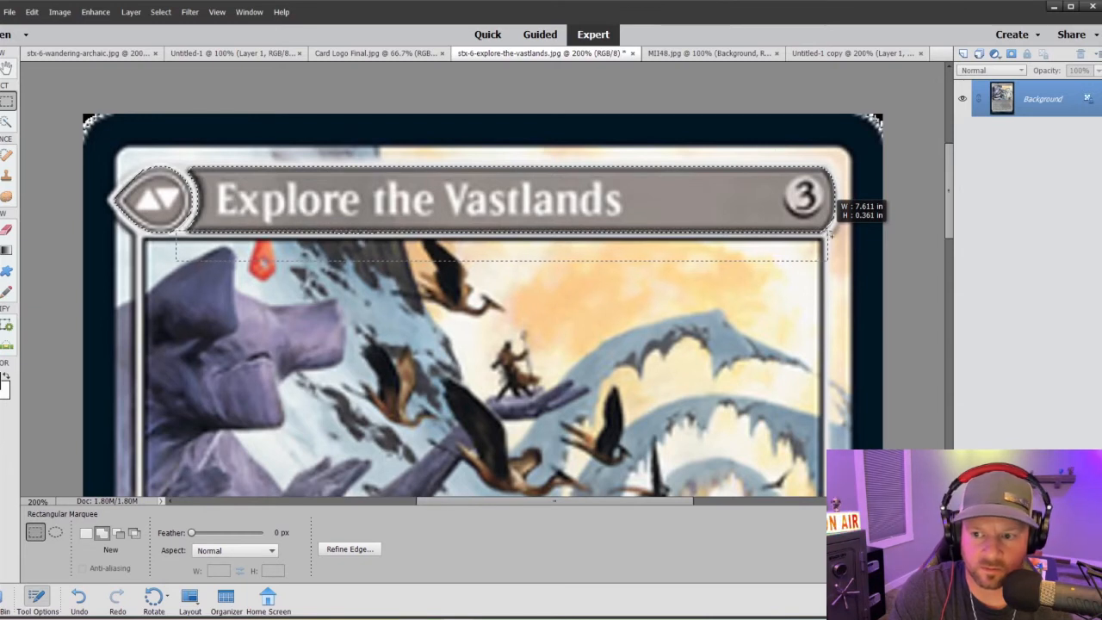
pyautogui.moveTo(830, 236); pyautogui.dragTo(831, 230)
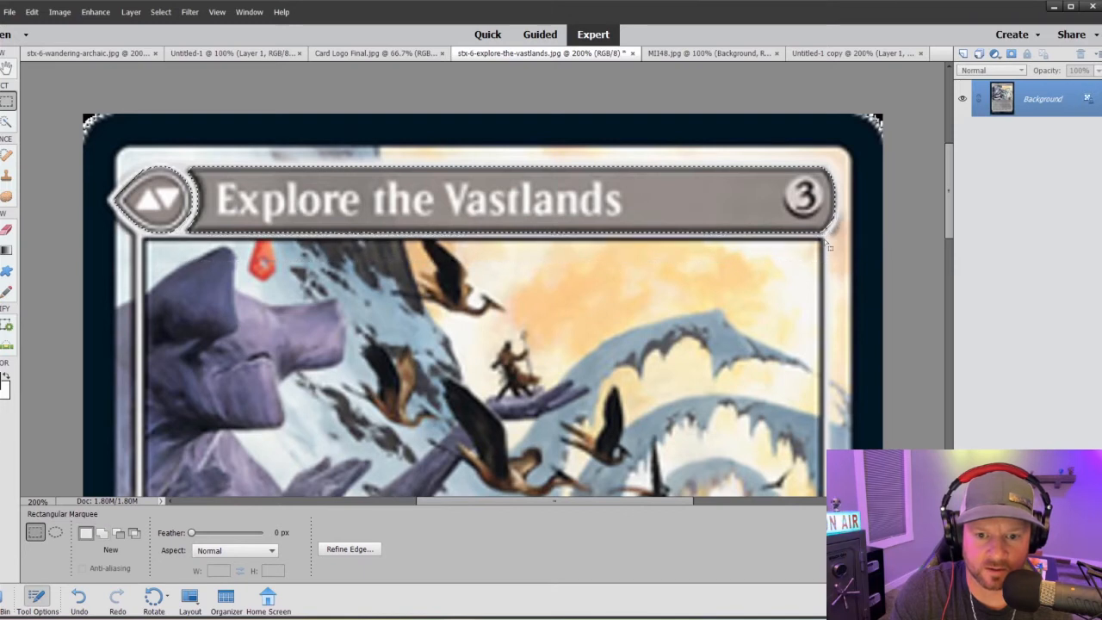
pyautogui.hotkey('ctrl', 'z')
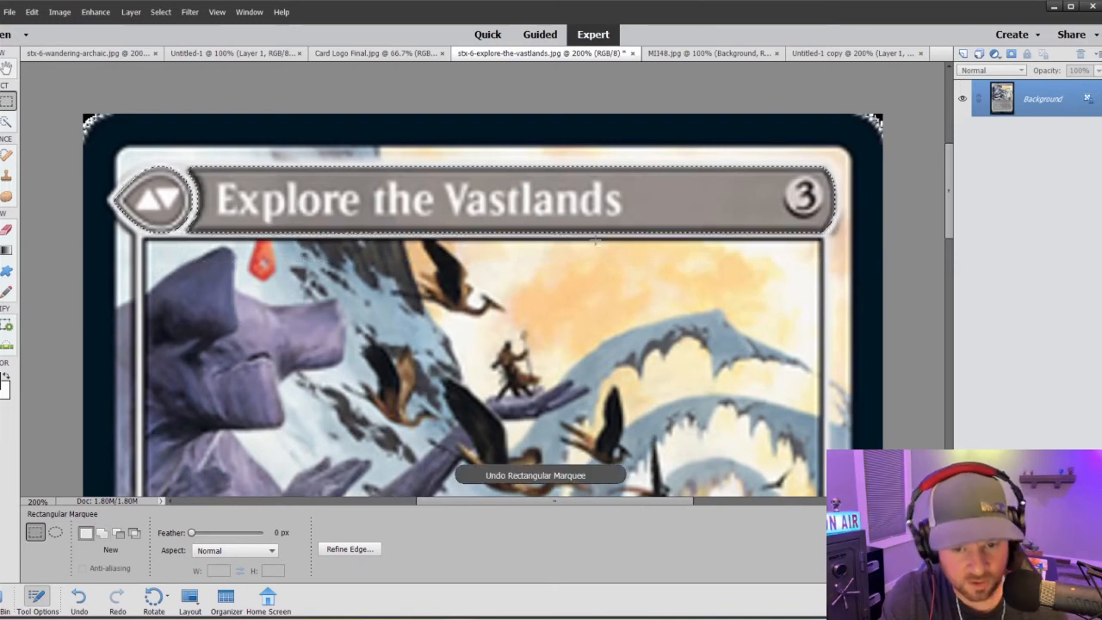
# Add a thin Rectangular Marquee strip along the title bar's lower outline, from the round symbol to the bar's right end, to the selection
pyautogui.press('shift')
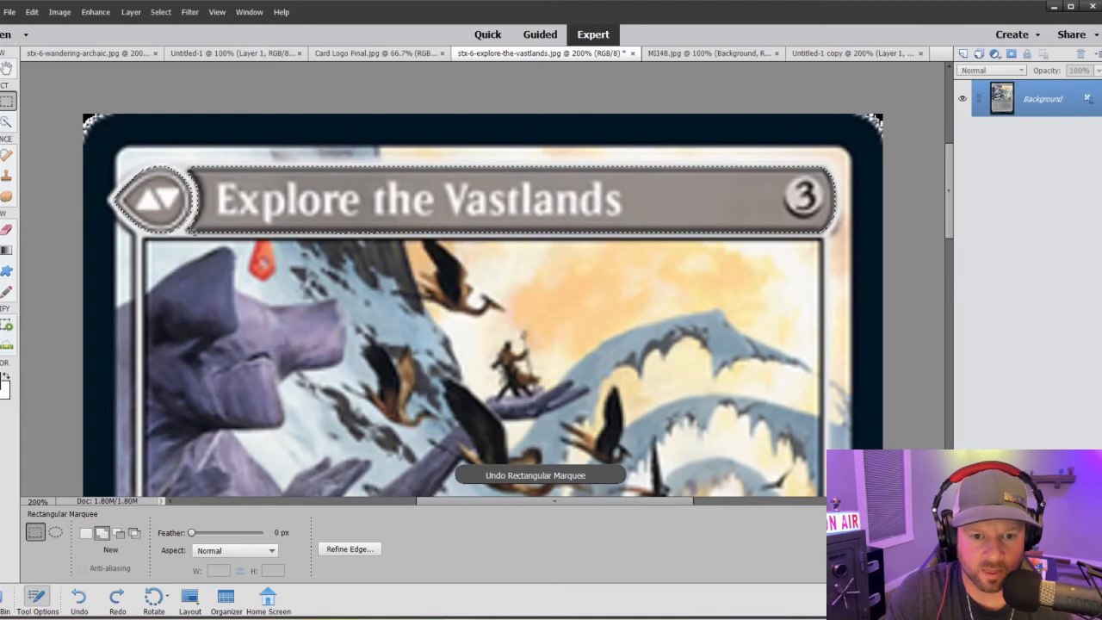
pyautogui.moveTo(198, 229); pyautogui.dragTo(829, 230)
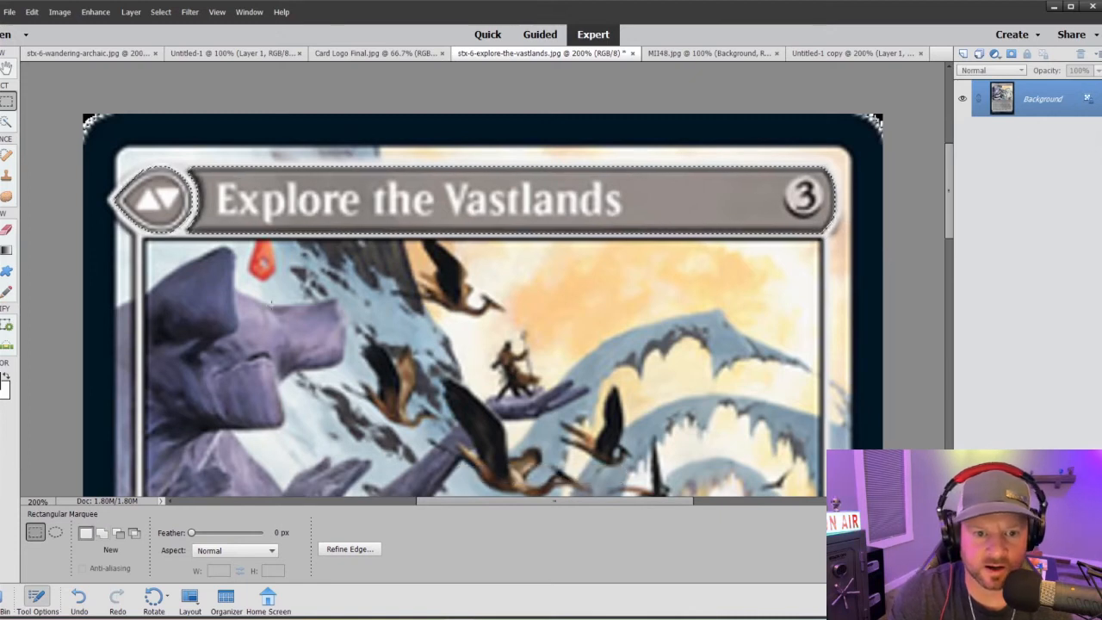
pyautogui.scroll(-5, 316, 381)
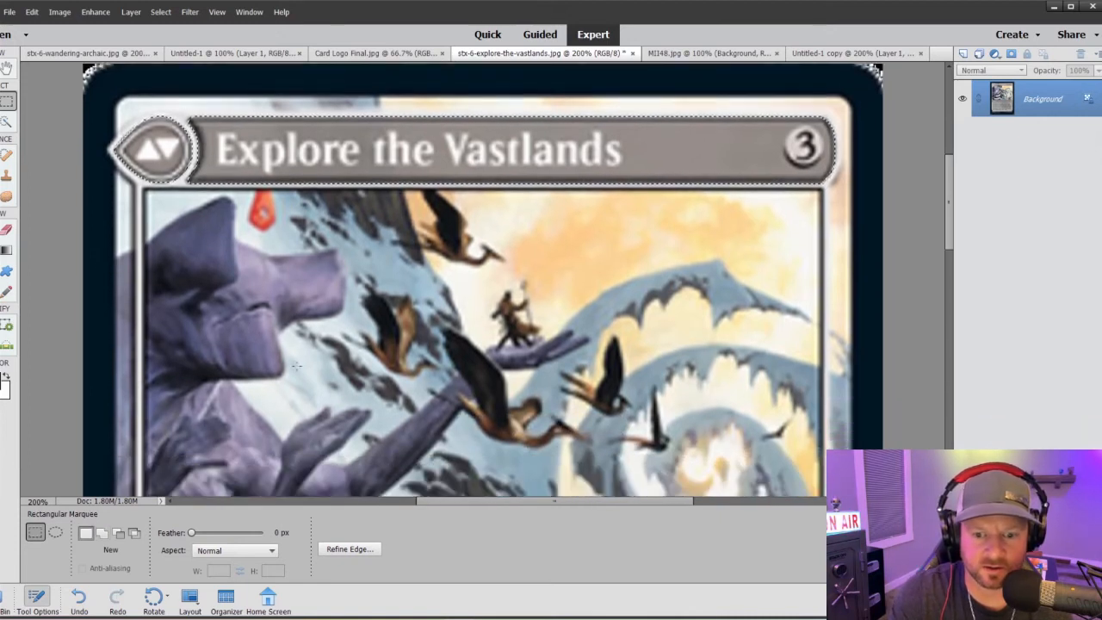
# Paste the selected Explore the Vastlands frame elements into the spiral-cloud artwork MII48.jpg as a new layer
pyautogui.scroll(-7, 316, 381)
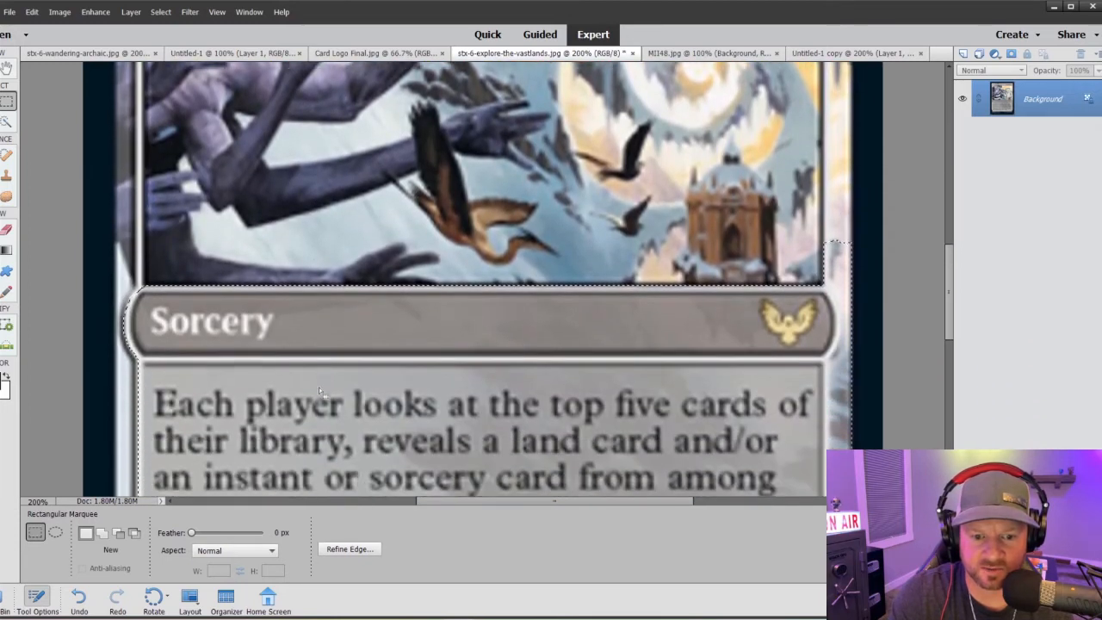
pyautogui.scroll(-2, 325, 389)
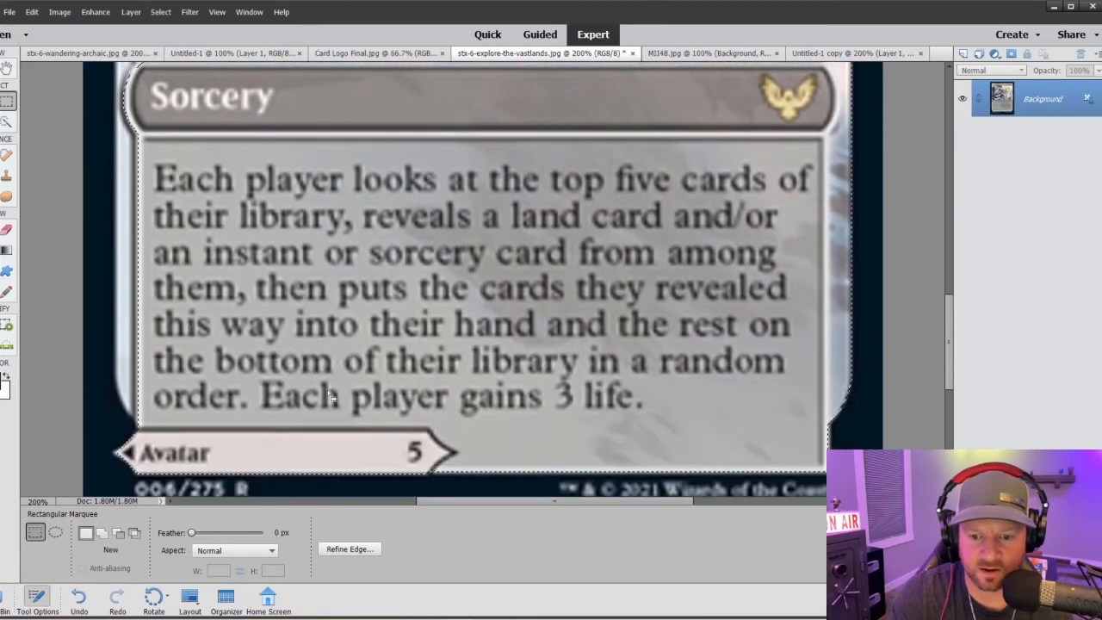
pyautogui.scroll(-1, 331, 397)
pyautogui.scroll(-1, 331, 397)
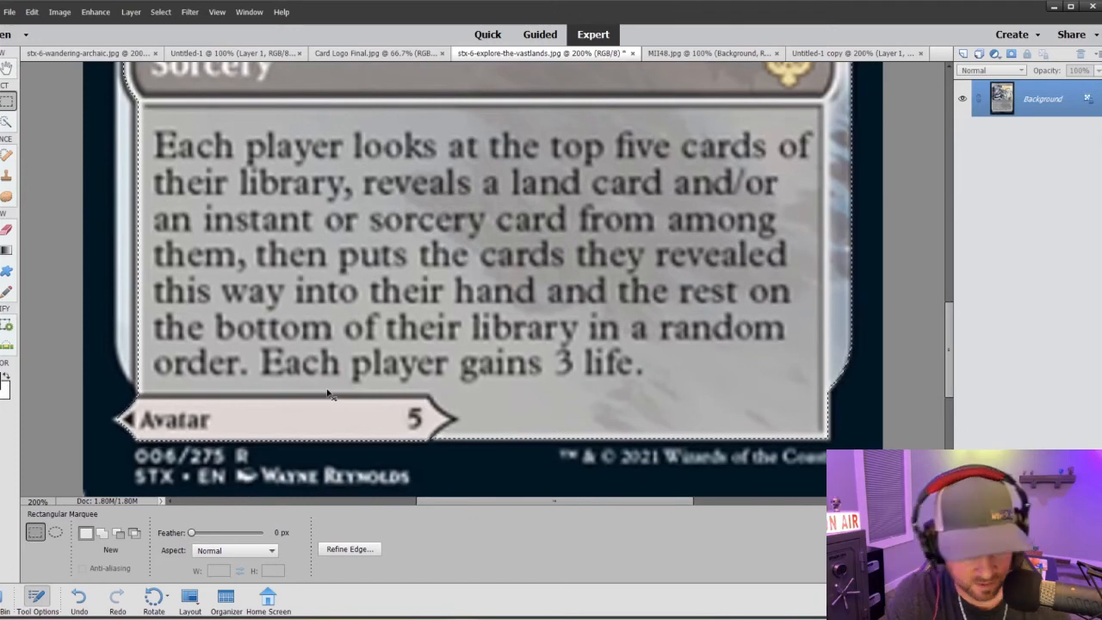
pyautogui.click(681, 54)
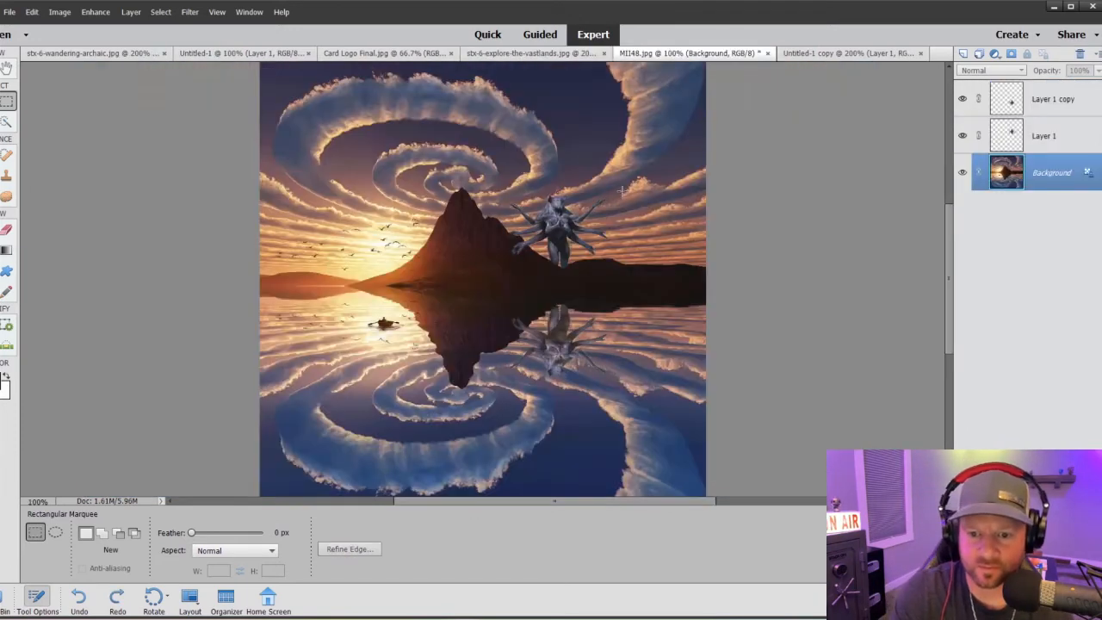
pyautogui.hotkey('ctrl', 'v')
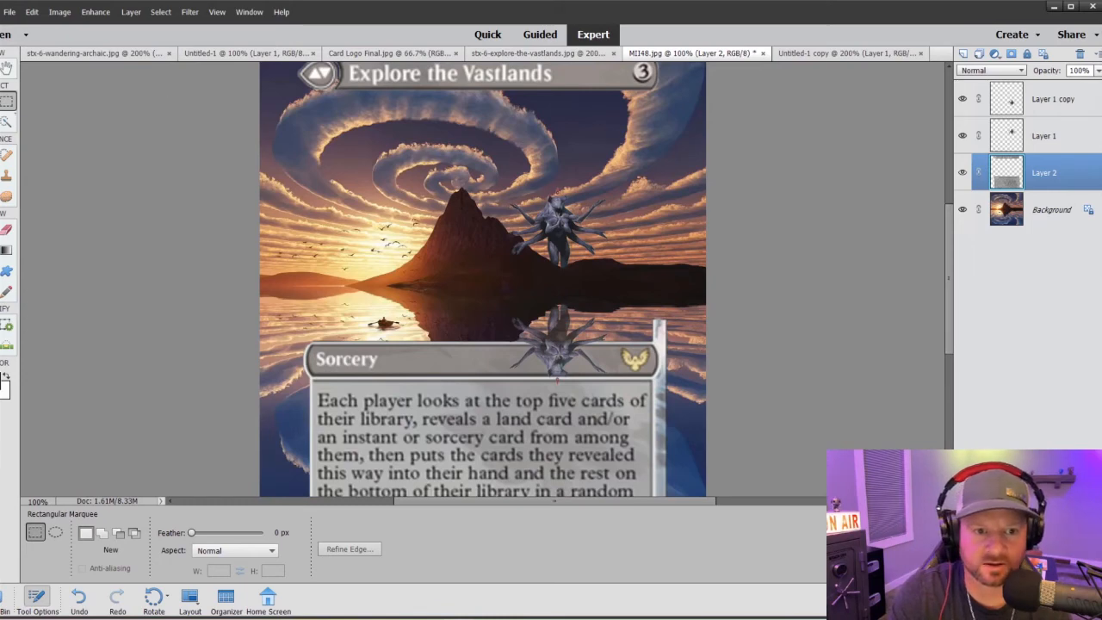
# Scale the pasted card frame down proportionally to about 71.57% and center it horizontally over the artwork
pyautogui.press('v')
pyautogui.scroll(2, 297, 86)
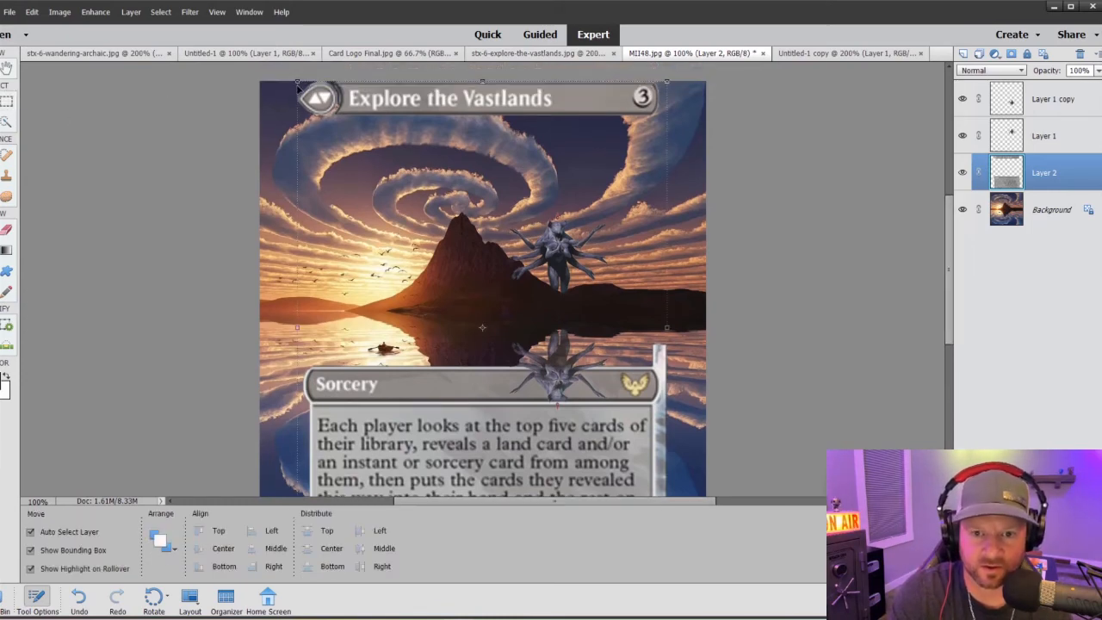
pyautogui.moveTo(298, 86); pyautogui.dragTo(342, 115)
pyautogui.moveTo(451, 386); pyautogui.dragTo(456, 389)
pyautogui.press('Right')
pyautogui.press('Right')
pyautogui.press('Right')
pyautogui.press('Right')
pyautogui.press('Right')
pyautogui.press('Right')
pyautogui.press('Right')
pyautogui.press('Right')
pyautogui.press('Right')
pyautogui.press('Right')
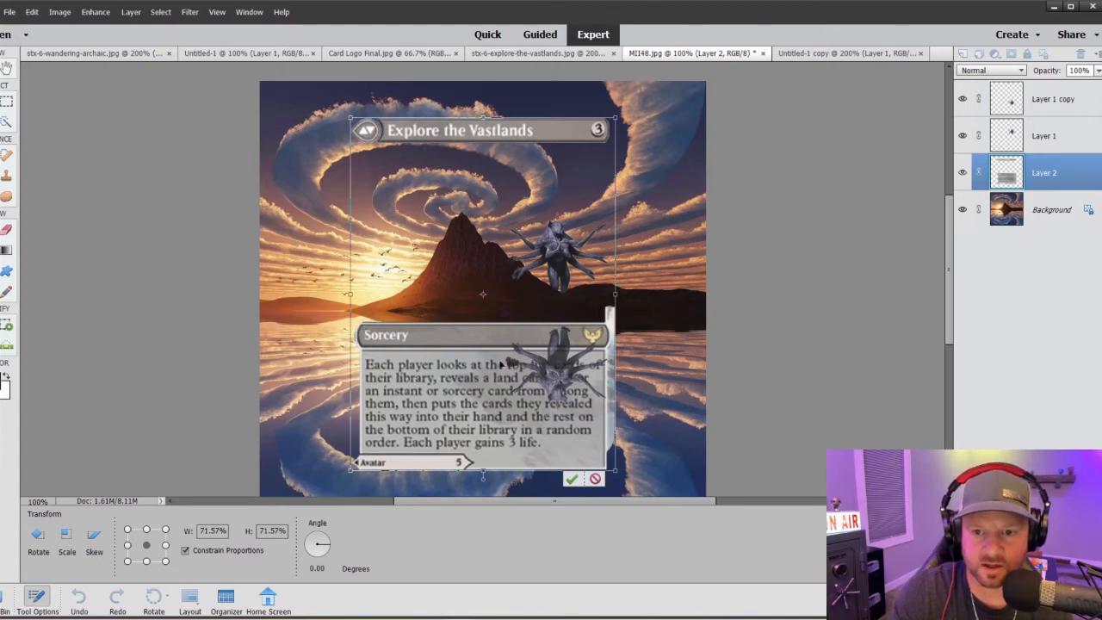
# Enlarge the card frame proportionally to about 74.06%, re-center it over the artwork and apply the transform
pyautogui.moveTo(352, 116); pyautogui.dragTo(341, 105)
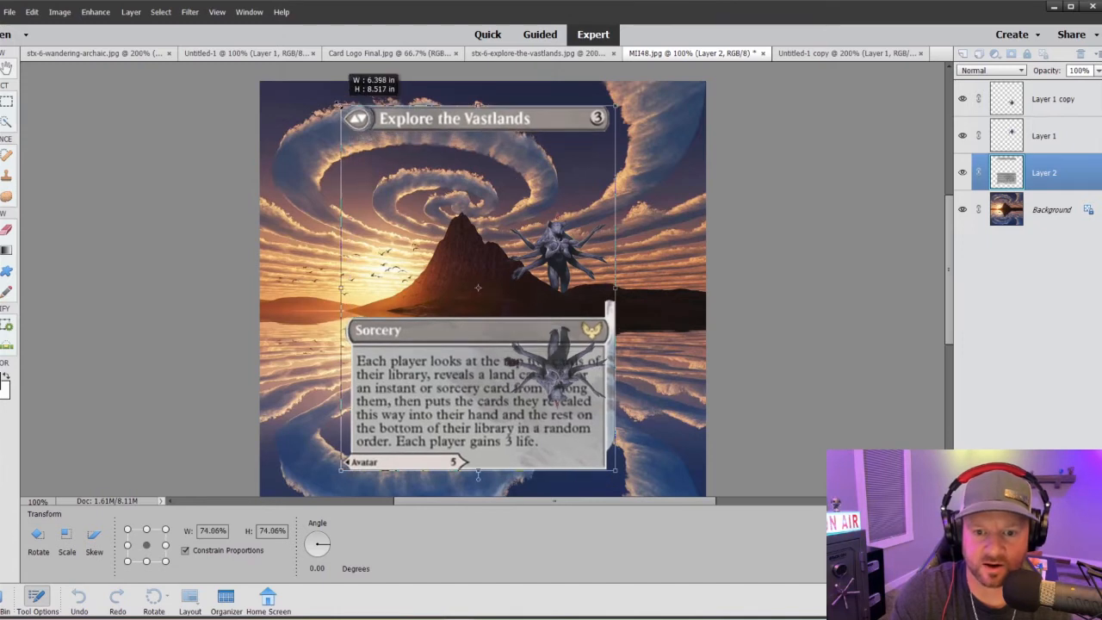
pyautogui.moveTo(537, 125); pyautogui.dragTo(540, 126)
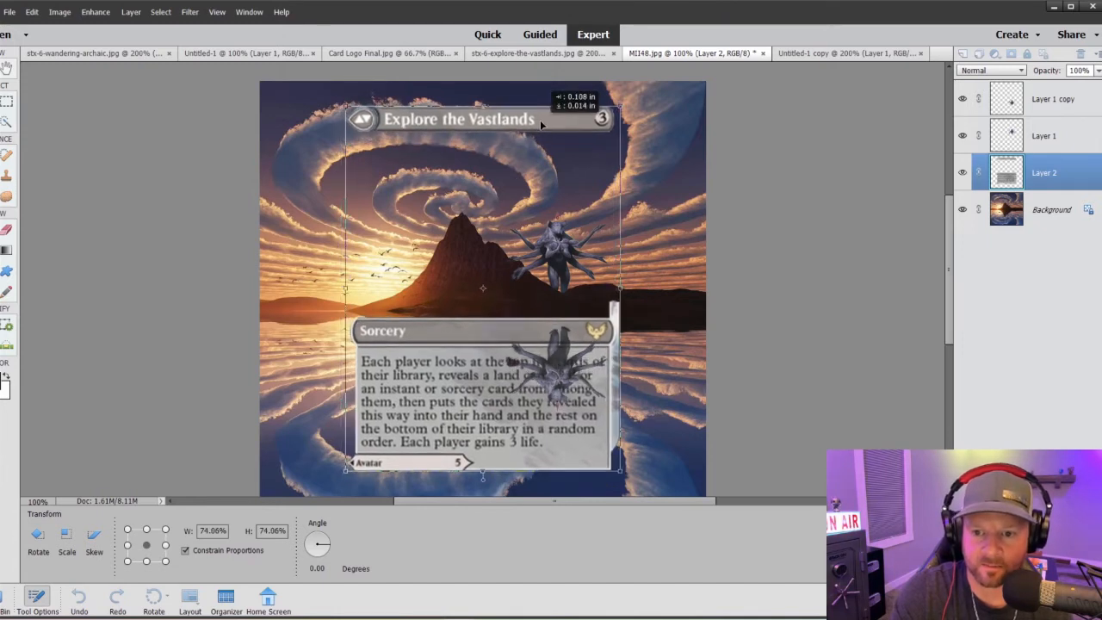
pyautogui.press('Down')
pyautogui.press('Down')
pyautogui.press('Down')
pyautogui.press('Down')
pyautogui.press('Down')
pyautogui.press('Down')
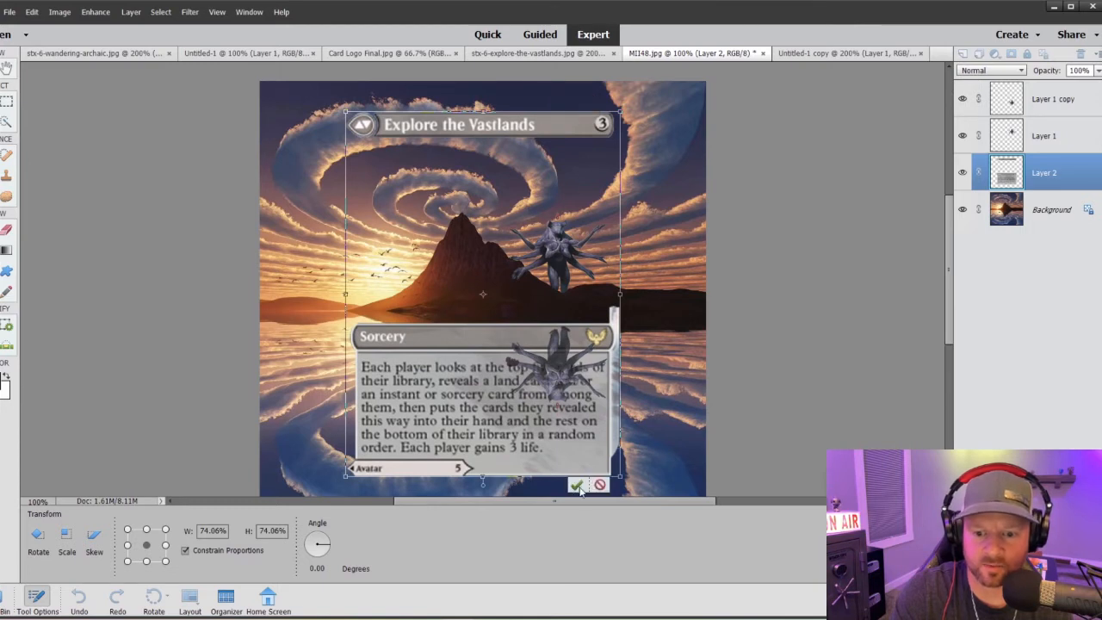
pyautogui.press('Up')
pyautogui.press('Up')
pyautogui.press('Up')
pyautogui.press('Up')
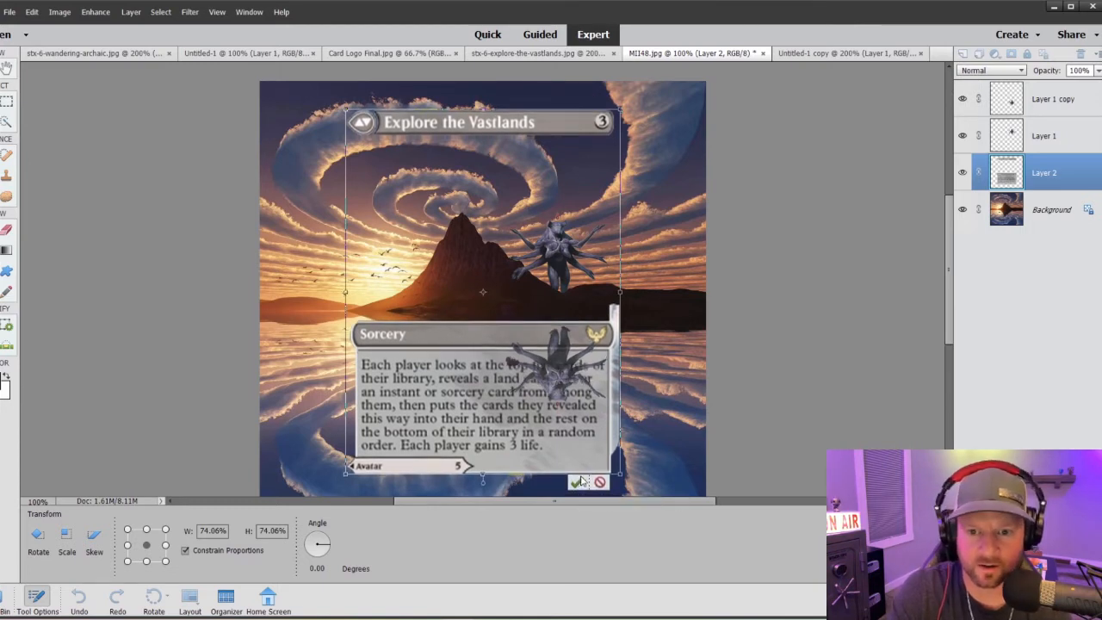
pyautogui.press('Up')
pyautogui.press('Up')
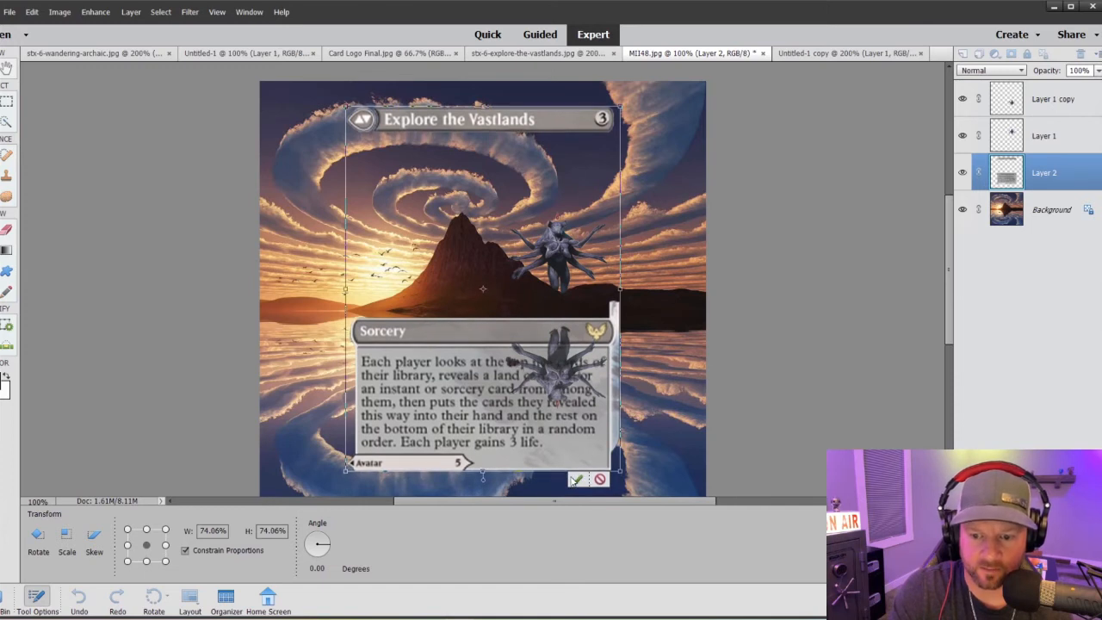
pyautogui.click(575, 480)
# Move the card frame layer, Layer 2, to the top of the layer stack above both figure layers
pyautogui.click(789, 397)
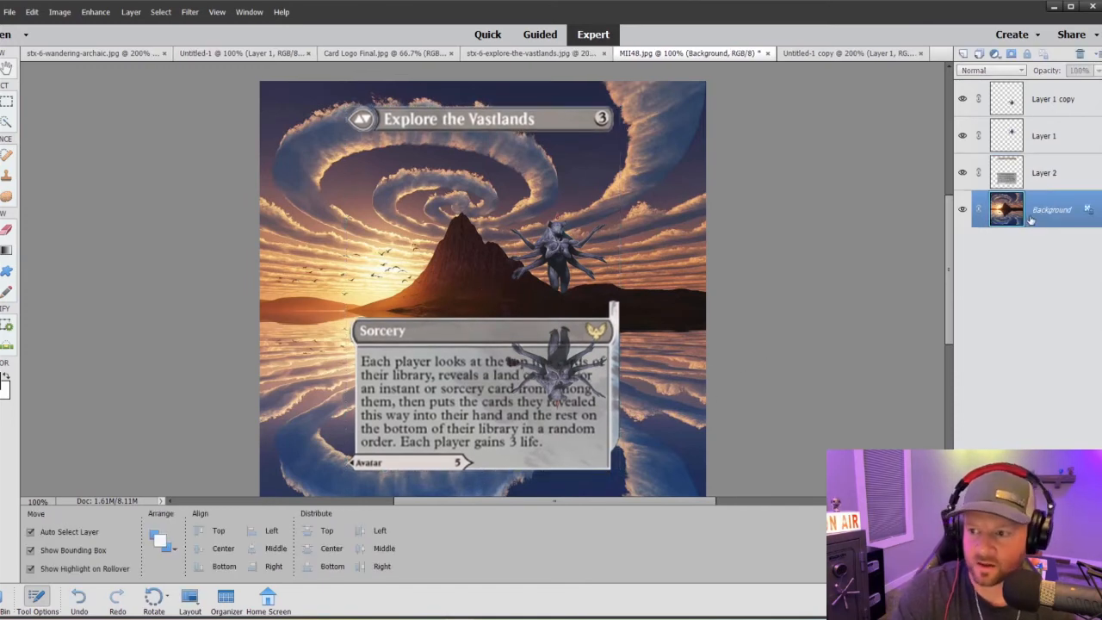
pyautogui.moveTo(1040, 175); pyautogui.dragTo(1036, 97)
pyautogui.click(1016, 138)
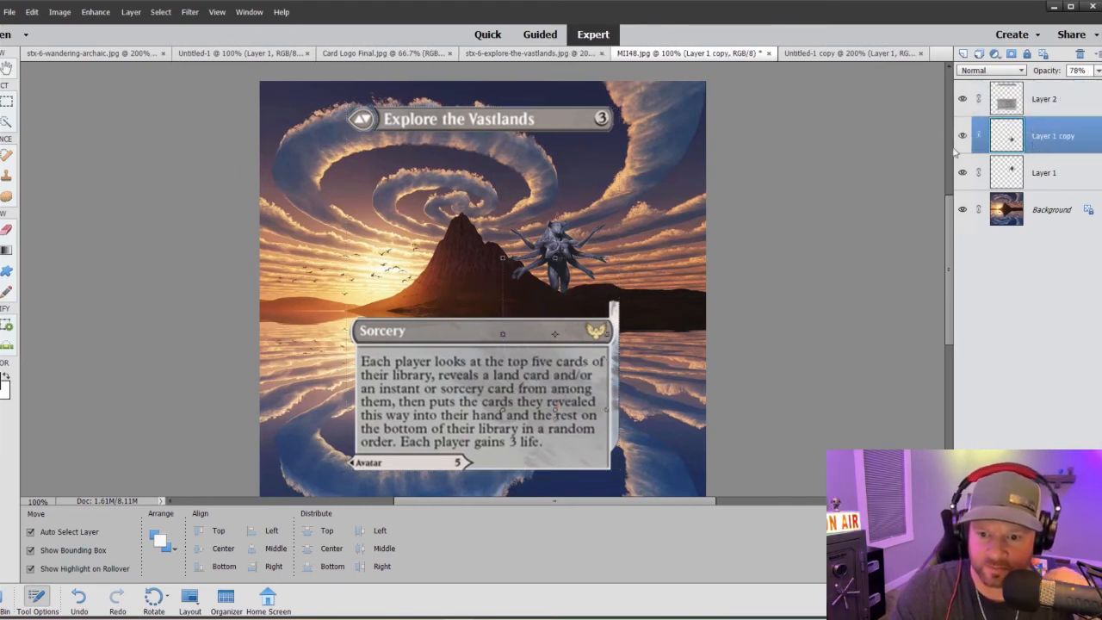
# Crop the artwork to a portrait card shape around the frame, trimming mainly its left, right and bottom edges
pyautogui.click(59, 12)
pyautogui.click(68, 57)
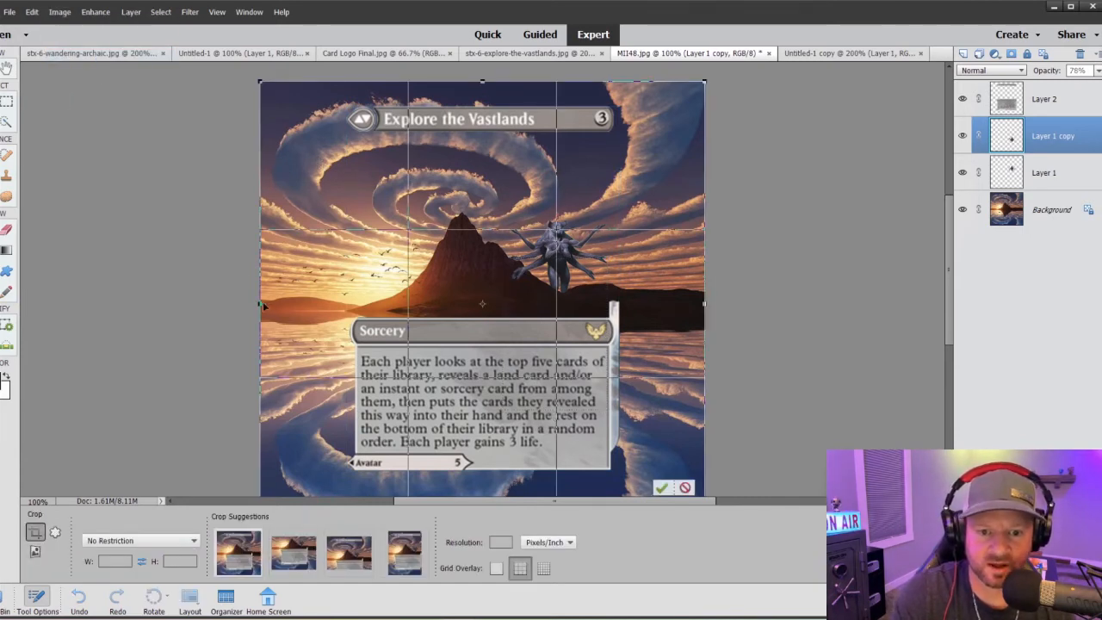
pyautogui.moveTo(263, 303); pyautogui.dragTo(325, 306)
pyautogui.scroll(-2, 479, 474)
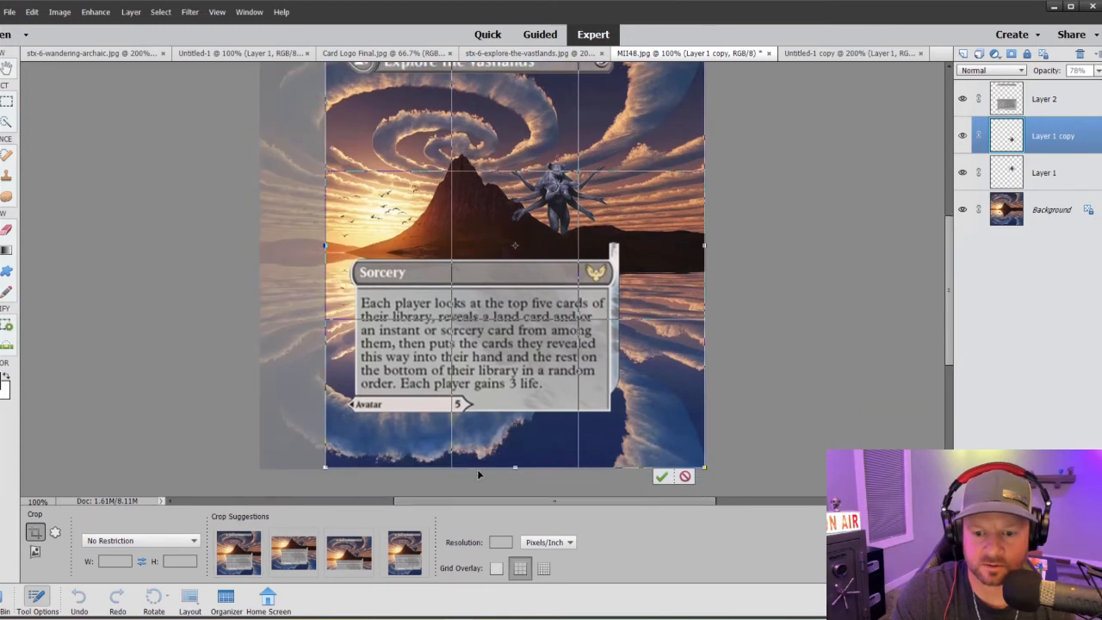
pyautogui.moveTo(515, 467); pyautogui.dragTo(515, 439)
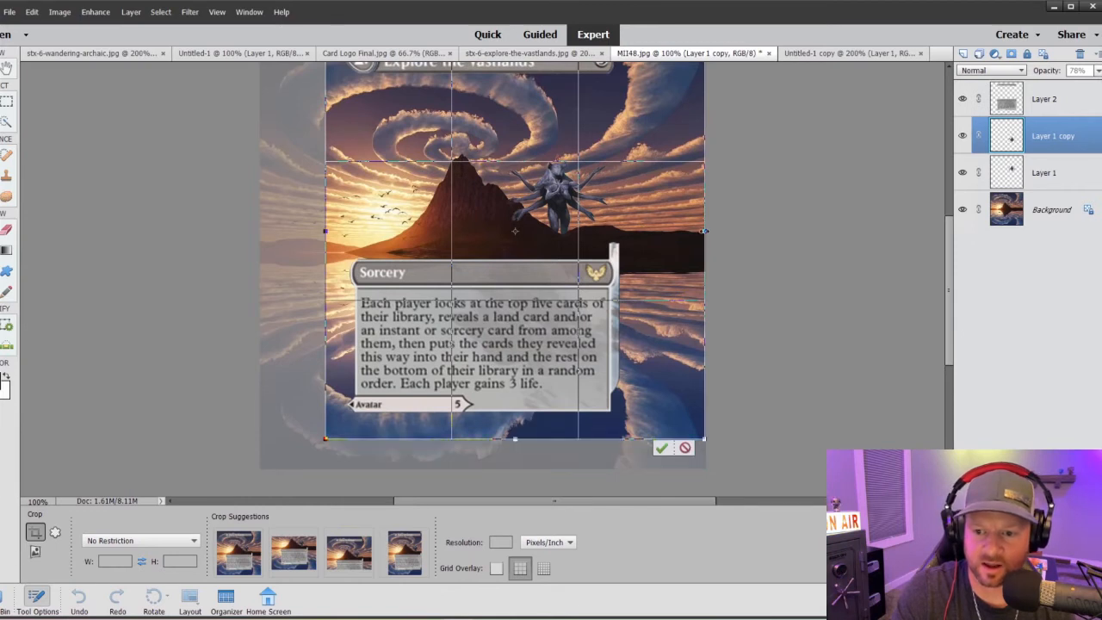
pyautogui.moveTo(704, 231); pyautogui.dragTo(642, 241)
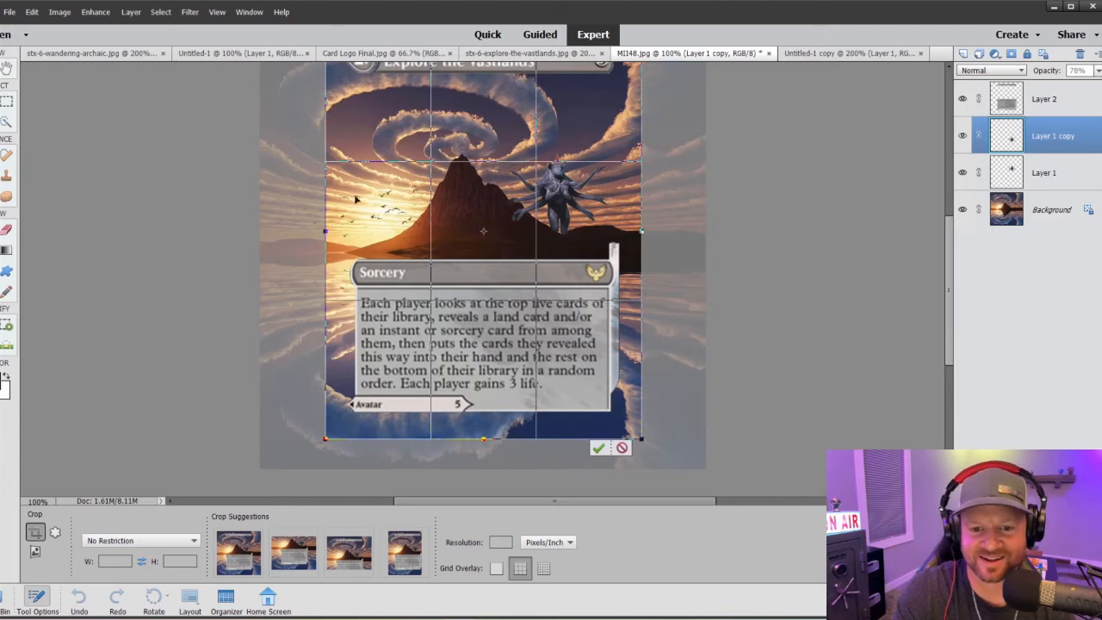
pyautogui.scroll(3, 355, 199)
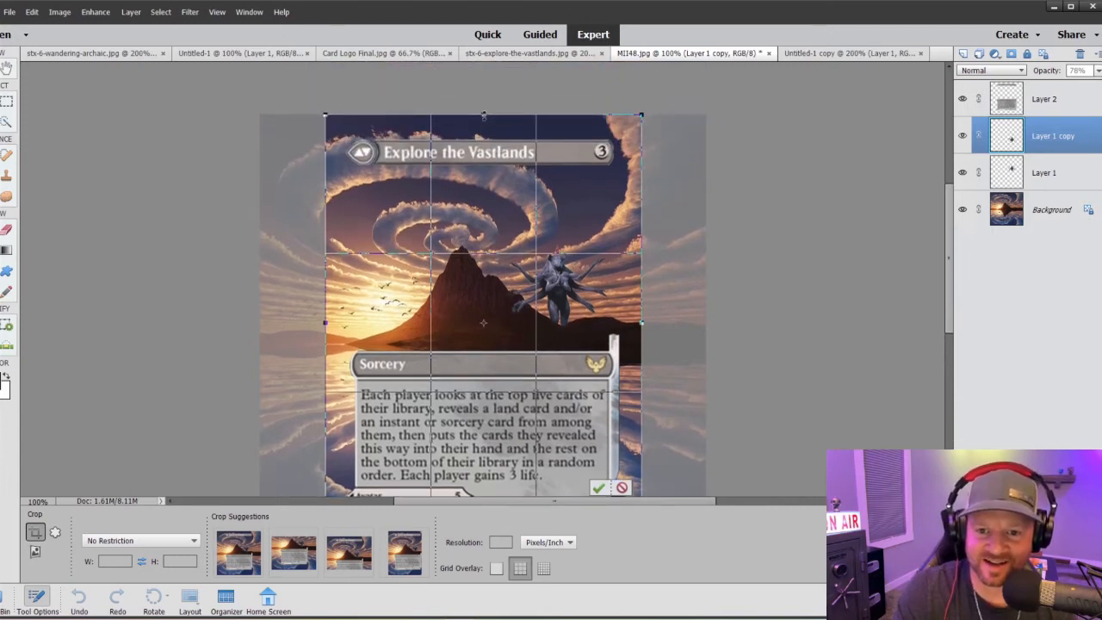
pyautogui.moveTo(483, 118); pyautogui.dragTo(484, 121)
pyautogui.scroll(-2, 613, 339)
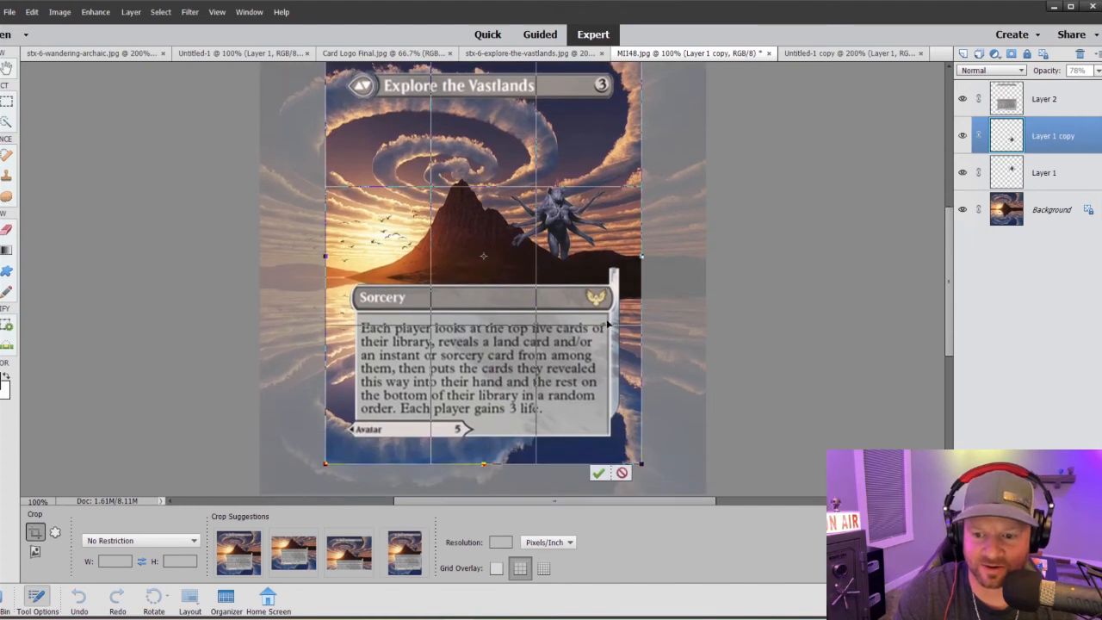
pyautogui.moveTo(324, 256); pyautogui.dragTo(331, 257)
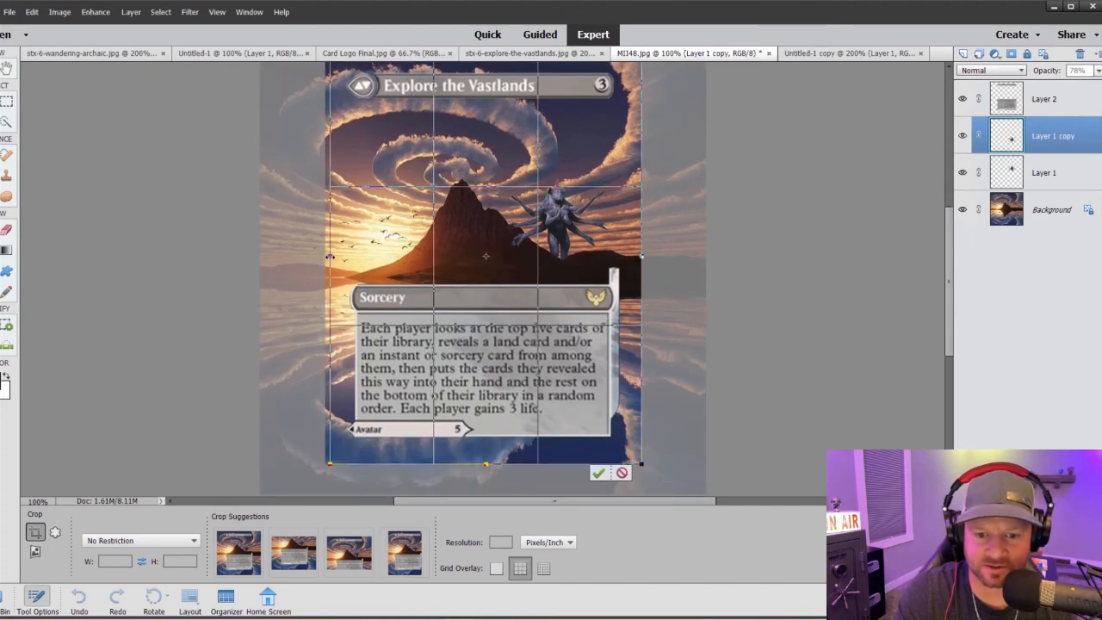
pyautogui.click(598, 474)
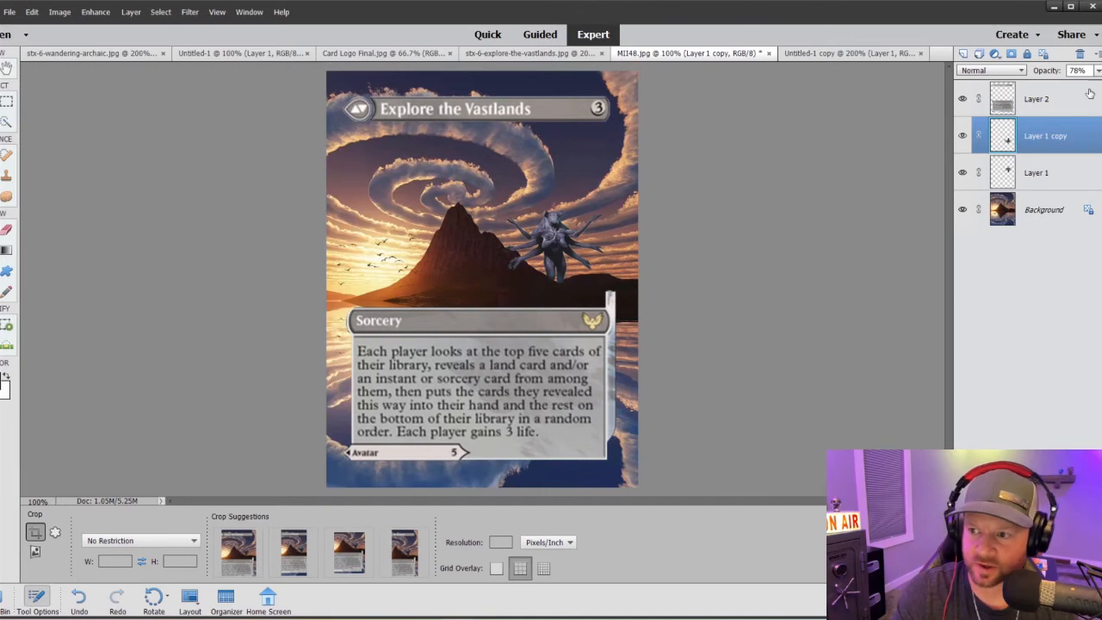
# Lower the opacity of the card frame layer, Layer 2, to 62%
pyautogui.click(1063, 99)
pyautogui.click(1098, 70)
pyautogui.moveTo(1076, 86); pyautogui.dragTo(1068, 102)
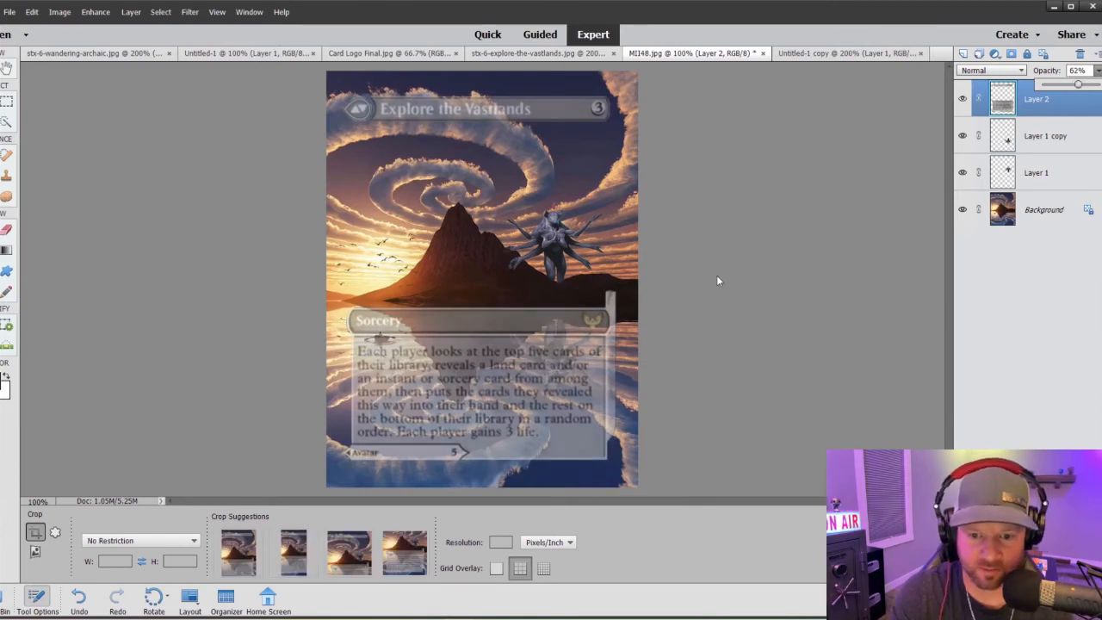
pyautogui.hotkey('ctrl', '=')
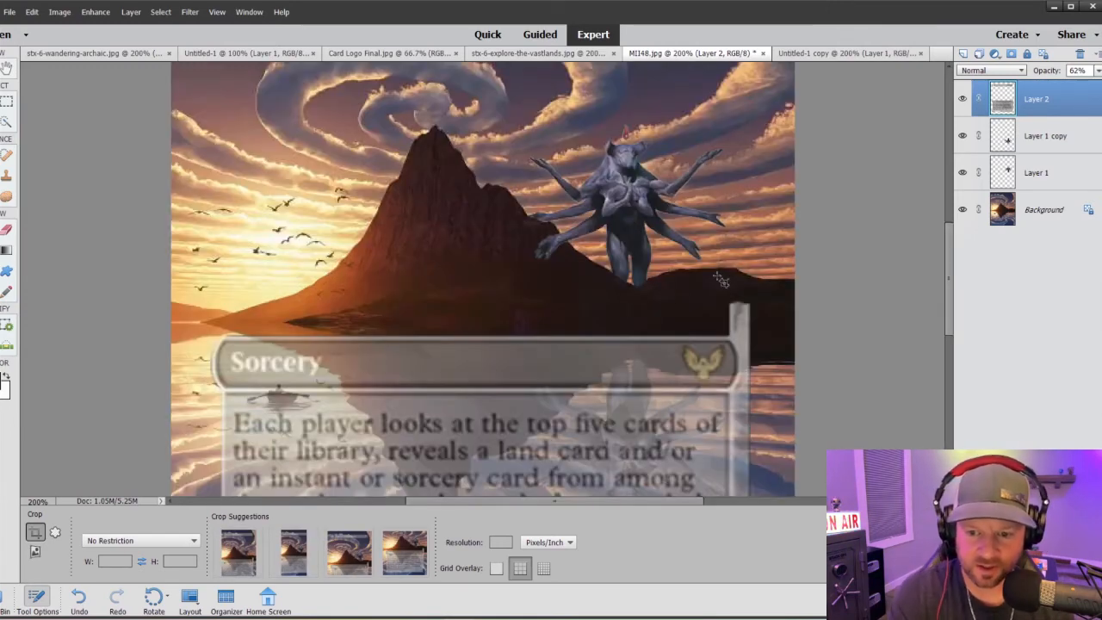
pyautogui.scroll(-2, 723, 285)
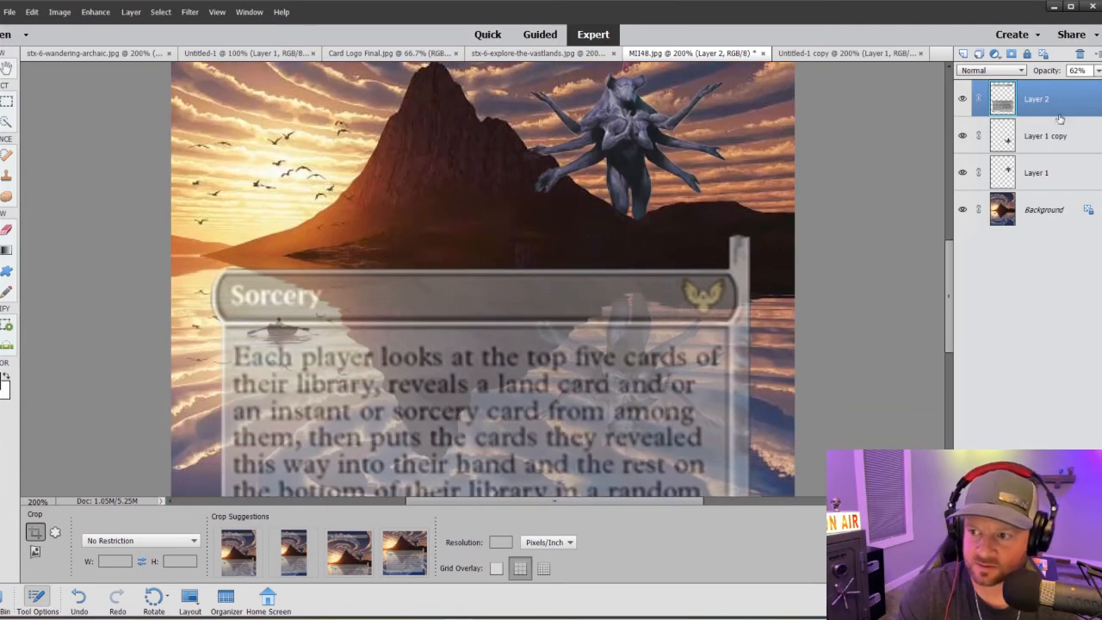
pyautogui.scroll(-2, 641, 274)
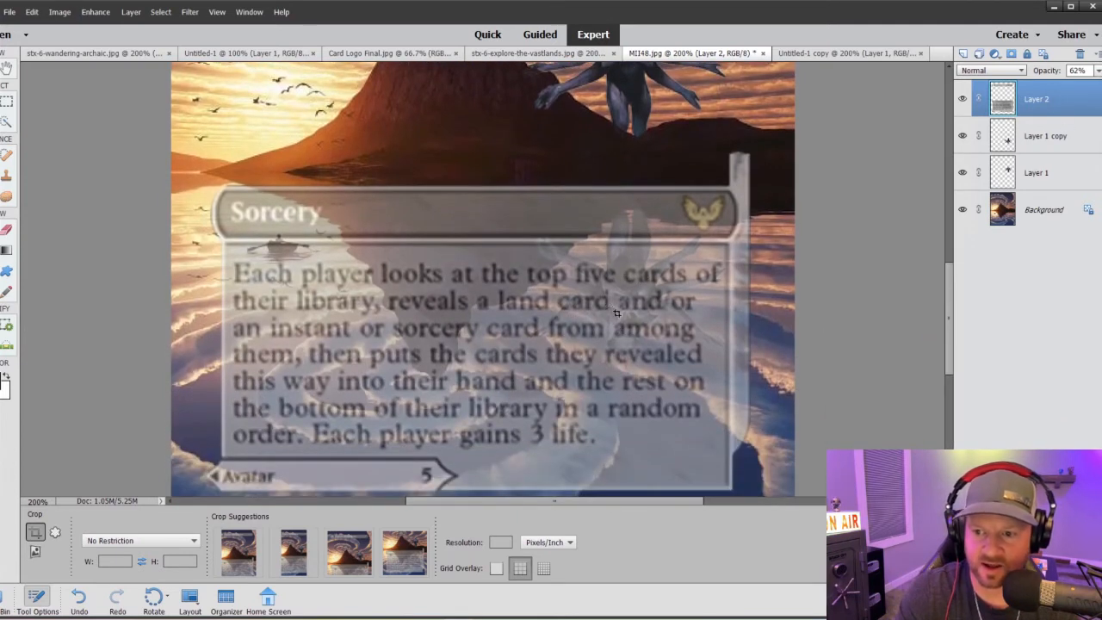
pyautogui.click(1007, 209)
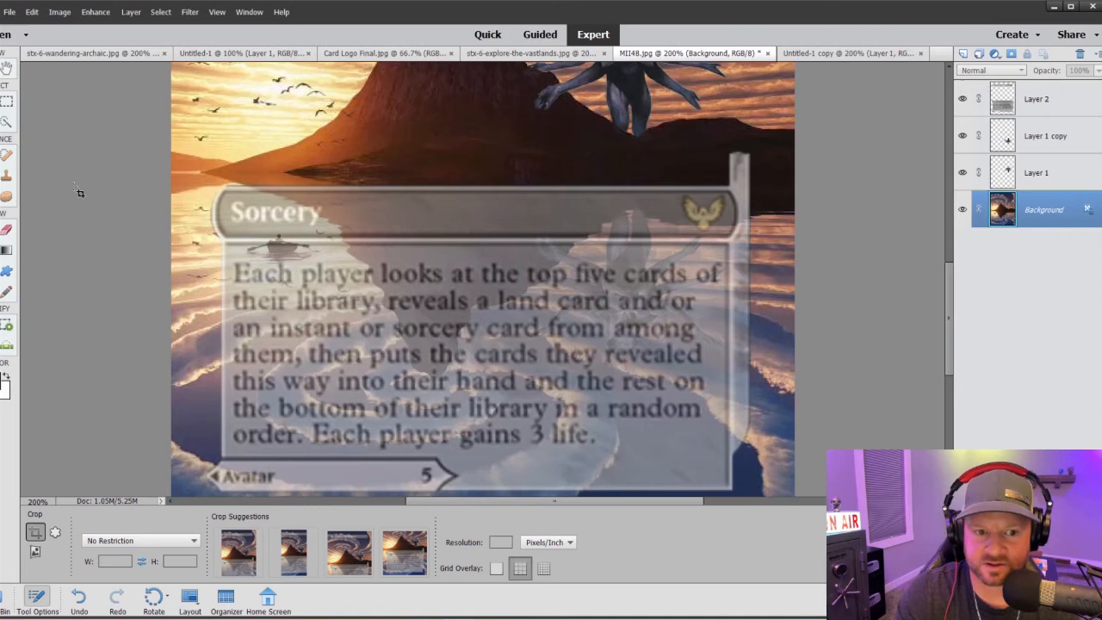
pyautogui.click(5, 176)
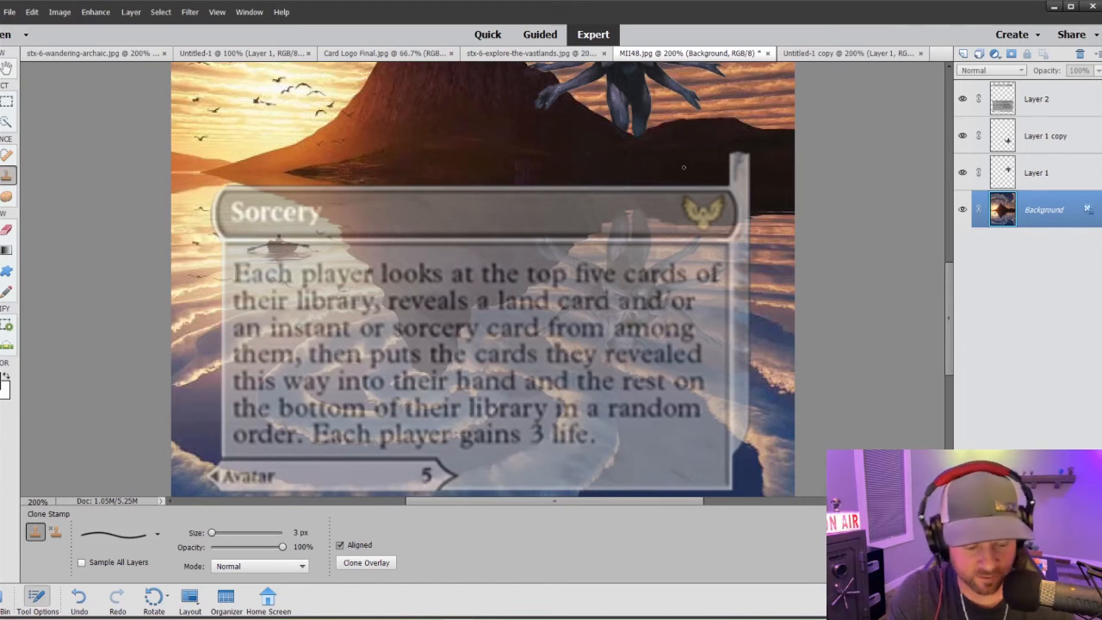
pyautogui.press(']')
pyautogui.press(']')
pyautogui.press(']')
pyautogui.press(']')
pyautogui.press(']')
pyautogui.press(']')
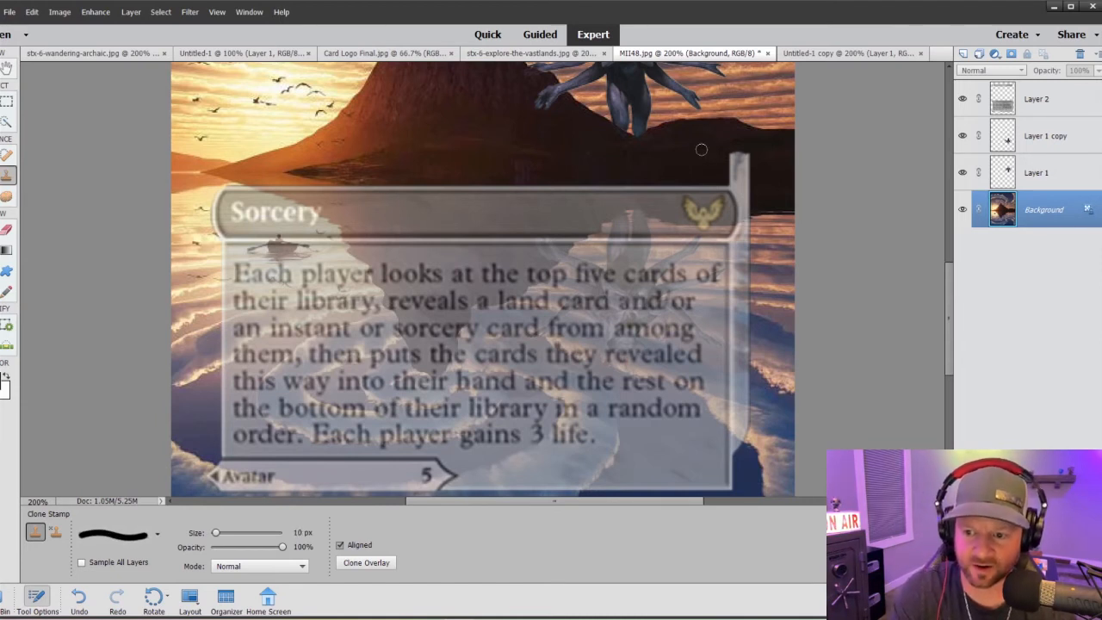
# Select the leftover border strip beside the text box's right edge on Layer 2 with the Rectangular Marquee, delete it, and deselect
pyautogui.scroll(-3, 760, 330)
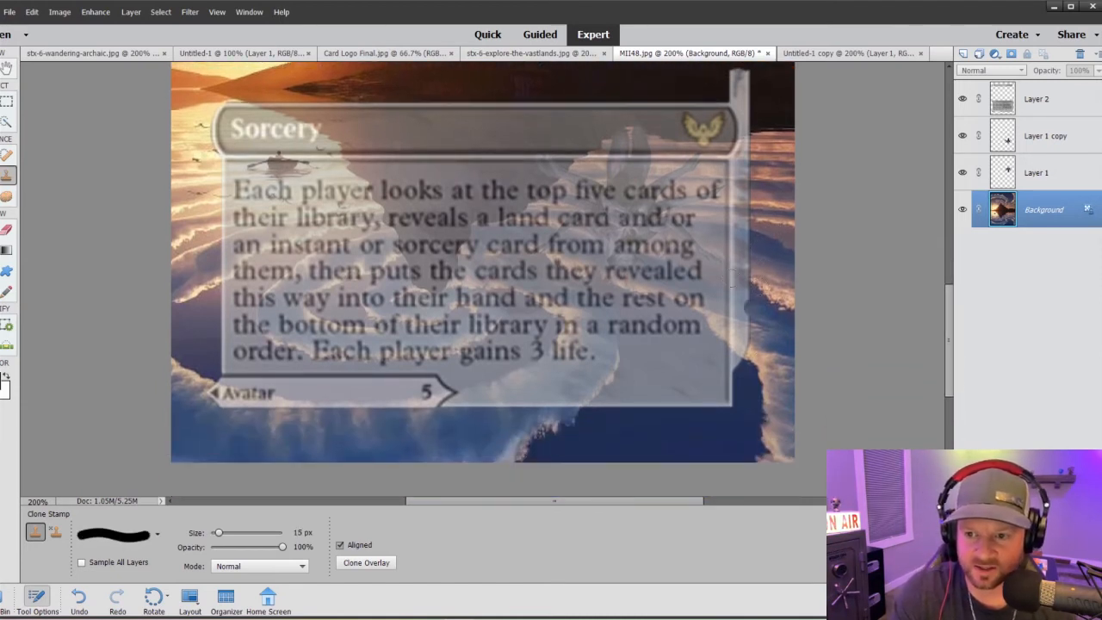
pyautogui.press('m')
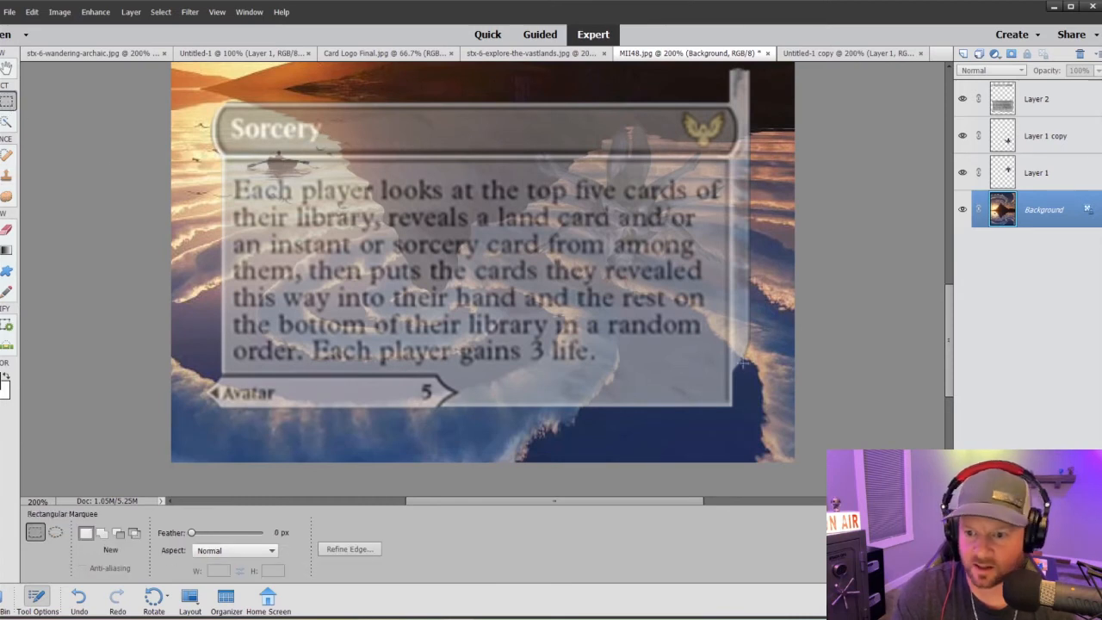
pyautogui.click(1014, 109)
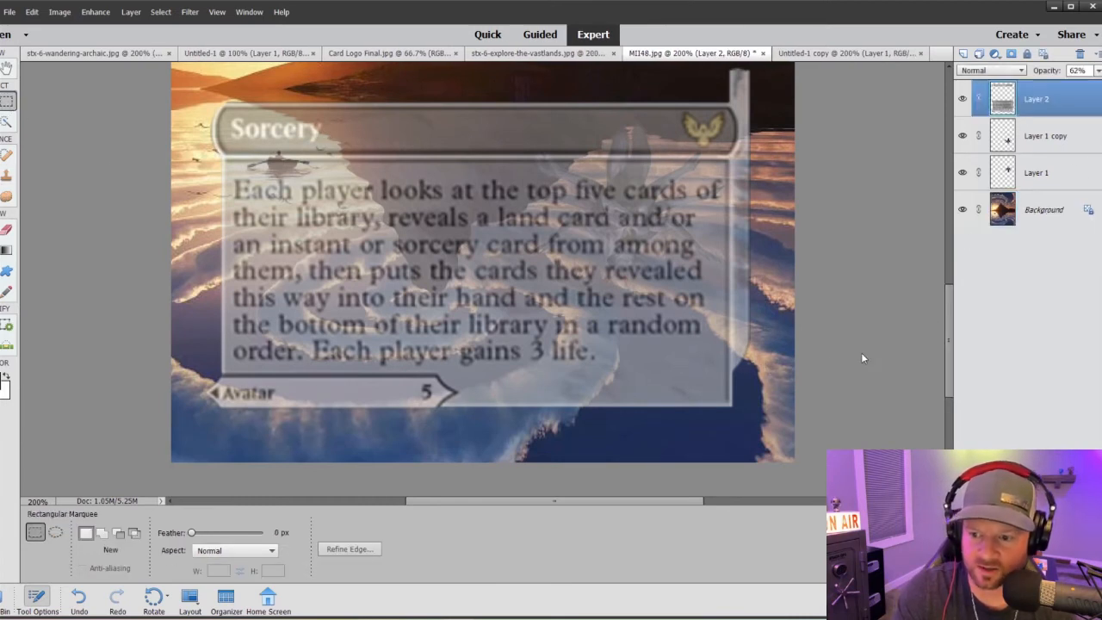
pyautogui.moveTo(760, 389)
pyautogui.mouseDown()
pyautogui.moveTo(738, 349)
pyautogui.moveTo(736, 155)
pyautogui.moveTo(743, 325)
pyautogui.mouseUp()
pyautogui.press('s')
pyautogui.moveTo(739, 373)
pyautogui.mouseDown()
pyautogui.moveTo(740, 264)
pyautogui.moveTo(745, 366)
pyautogui.mouseUp()
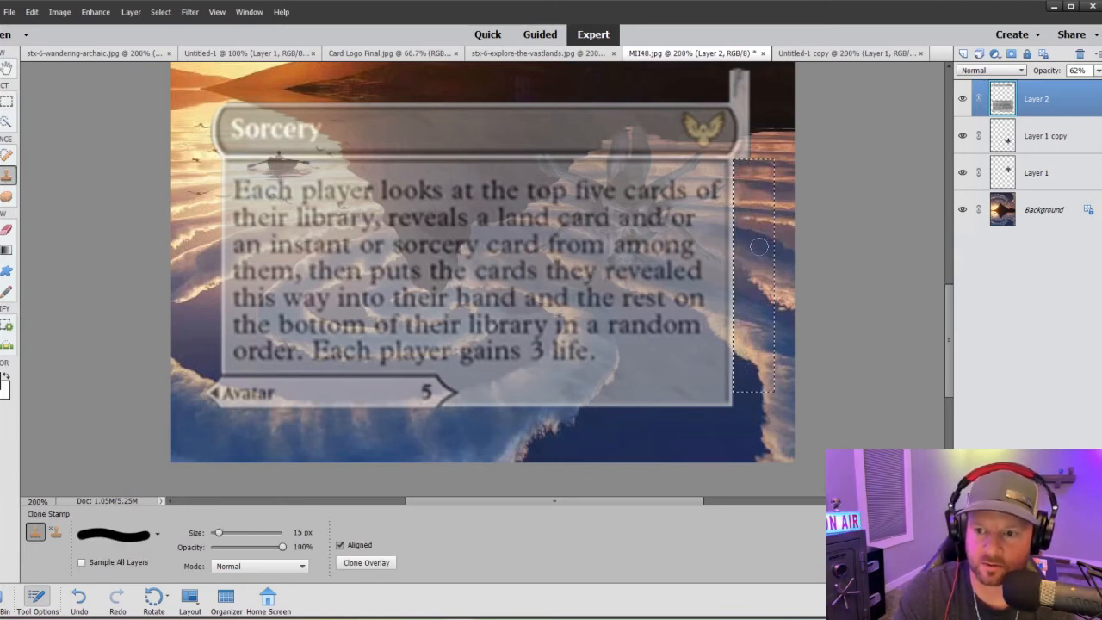
pyautogui.press('m')
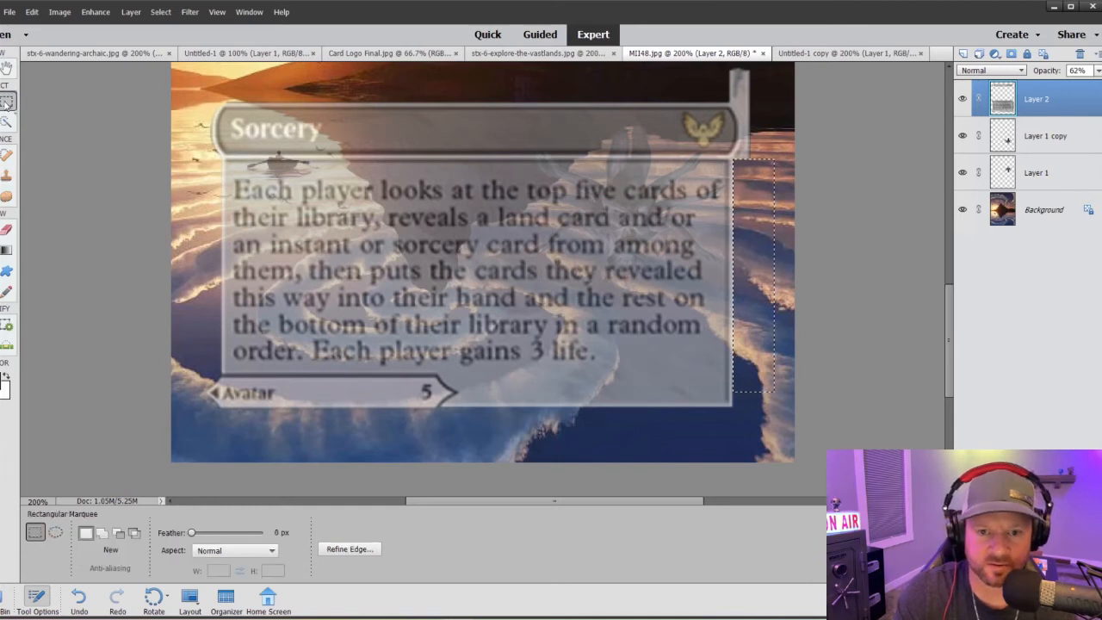
pyautogui.rightClick(750, 217)
pyautogui.click(769, 227)
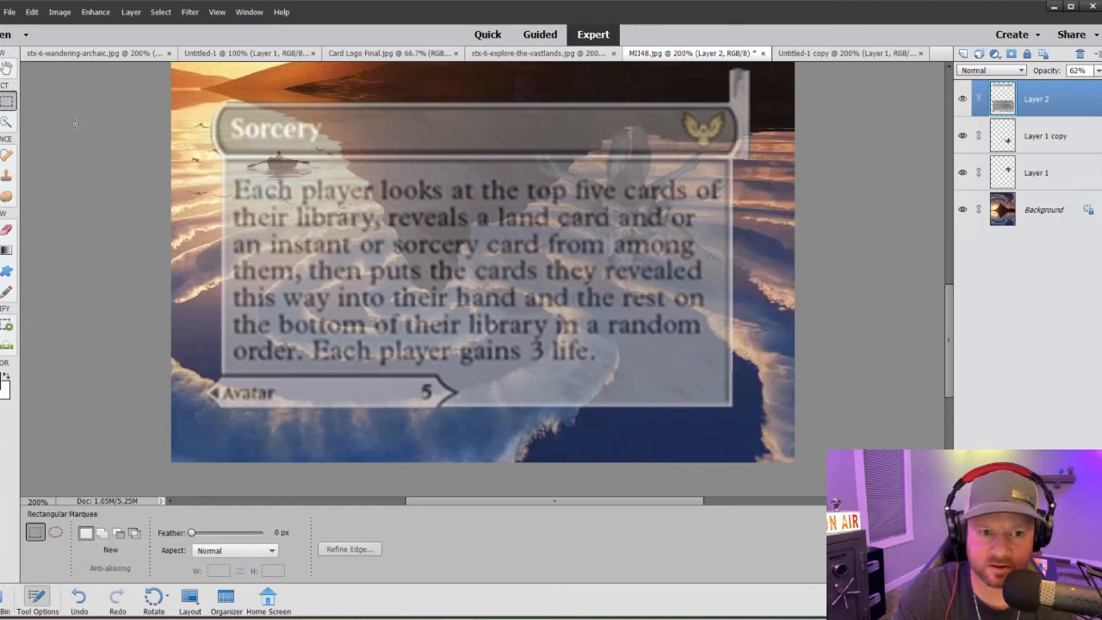
# Clone transparent pixels over the leftover border around the Sorcery bar's right end on Layer 2 with the 15 px Clone Stamp
pyautogui.click(6, 175)
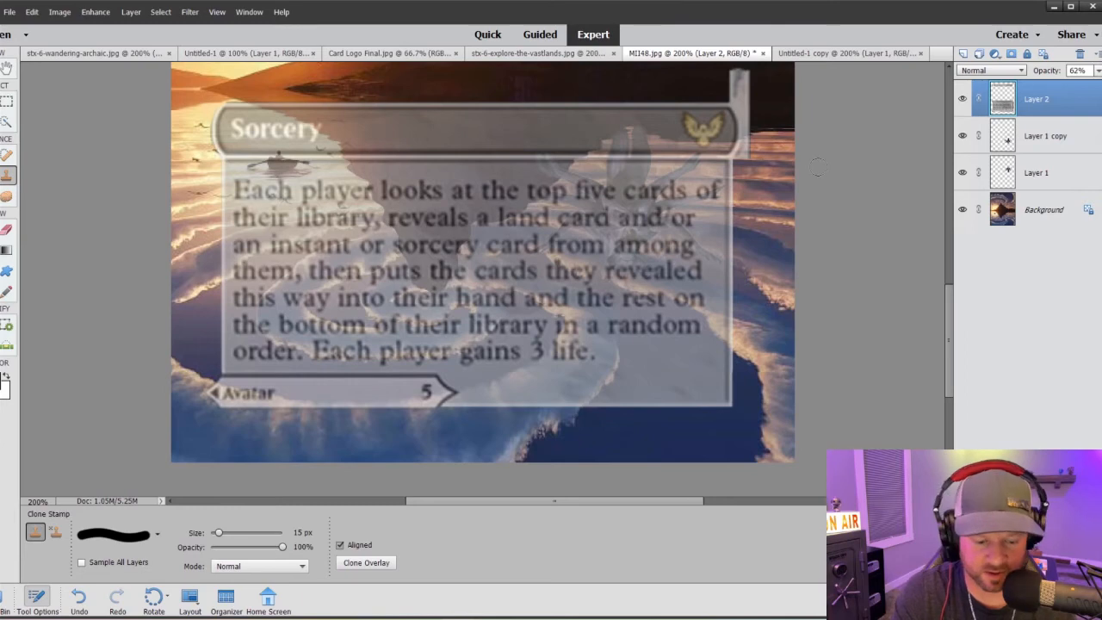
pyautogui.hotkey('ctrl', '=')
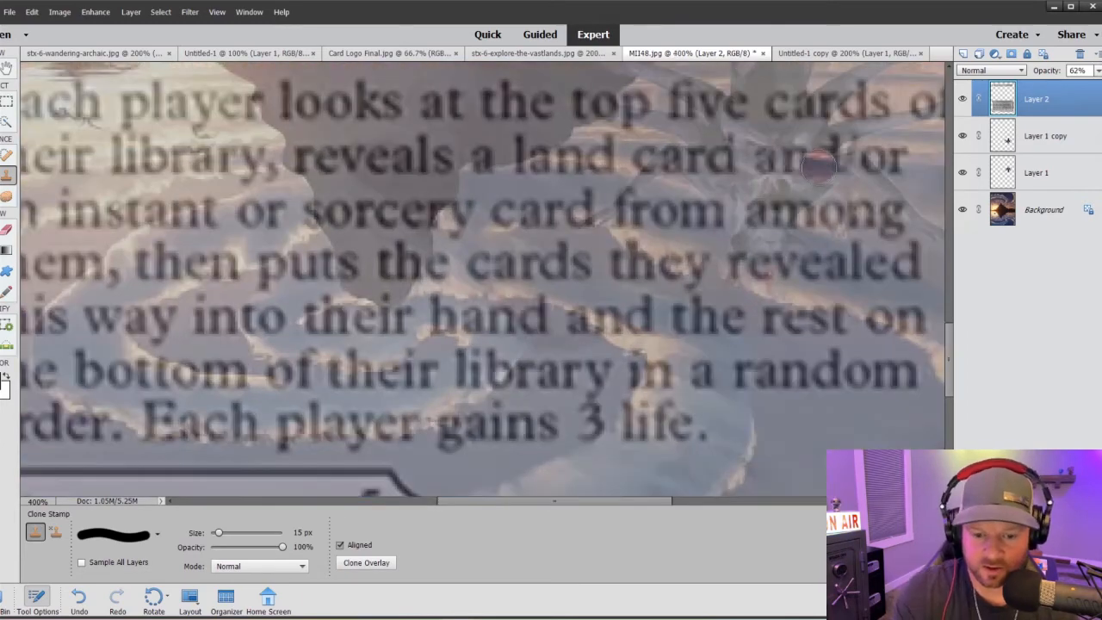
pyautogui.moveTo(439, 507); pyautogui.dragTo(544, 502)
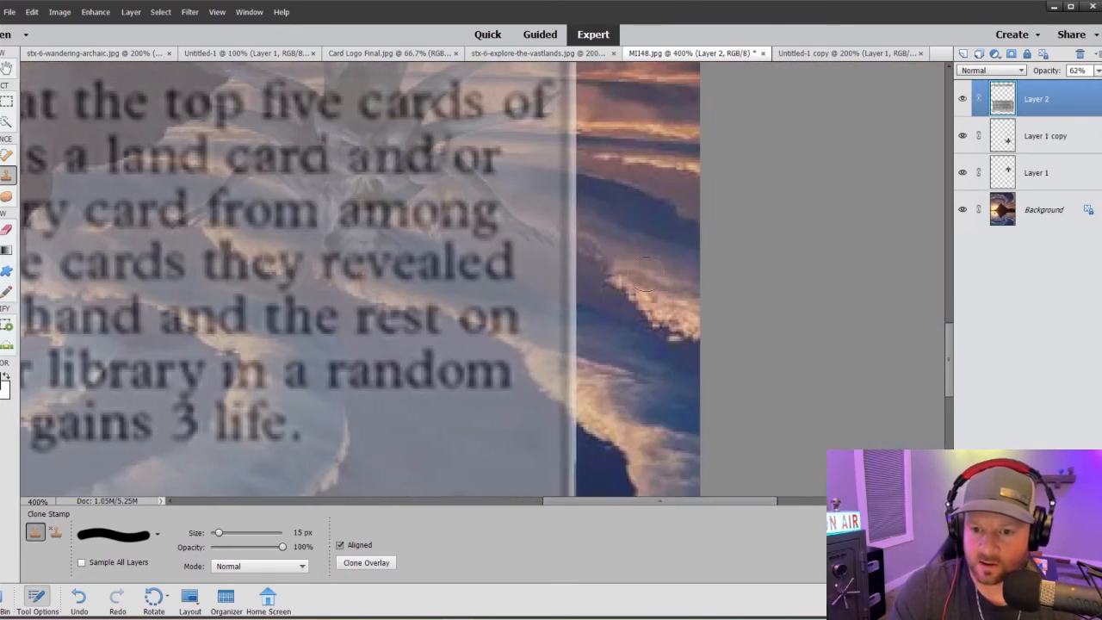
pyautogui.scroll(2, 616, 272)
pyautogui.scroll(4, 615, 273)
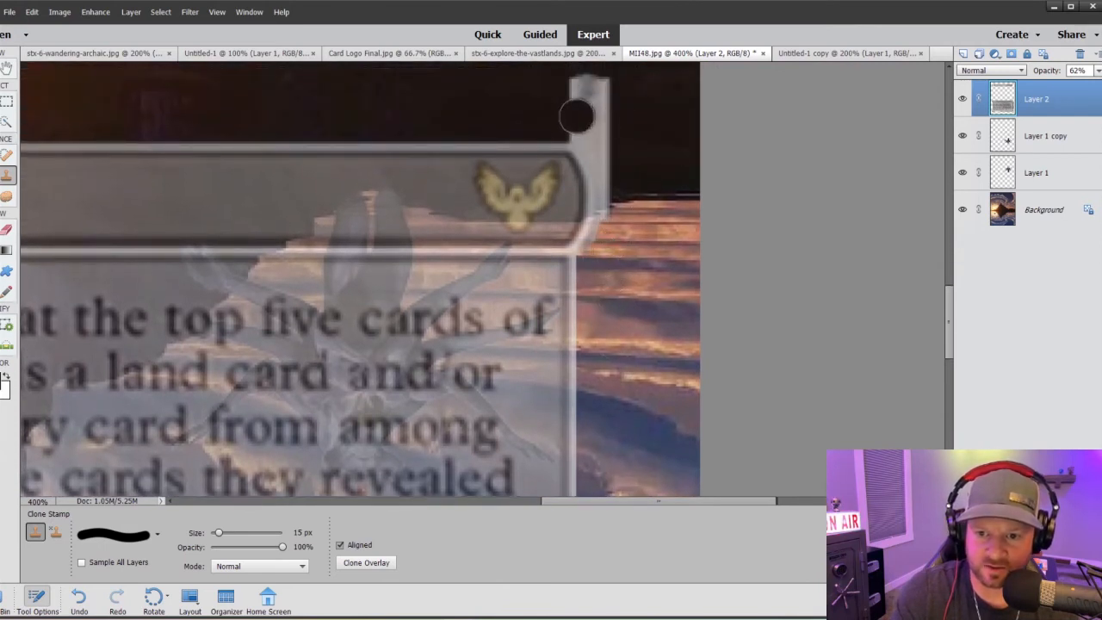
pyautogui.moveTo(571, 123)
pyautogui.mouseDown()
pyautogui.moveTo(628, 178)
pyautogui.moveTo(602, 111)
pyautogui.moveTo(566, 81)
pyautogui.mouseUp()
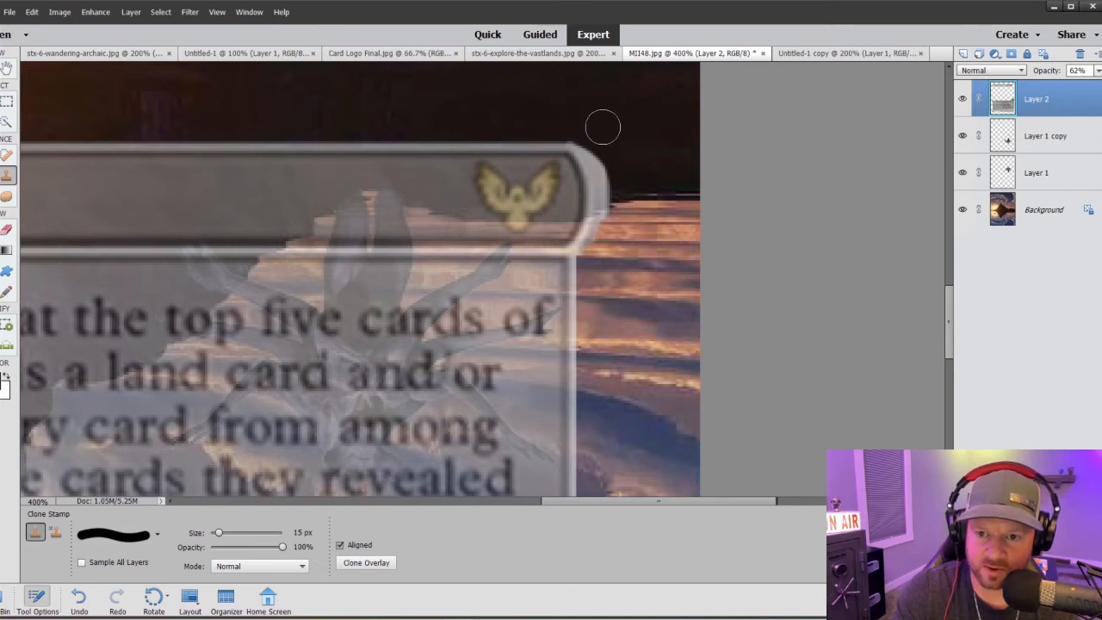
pyautogui.moveTo(593, 139)
pyautogui.mouseDown()
pyautogui.moveTo(609, 174)
pyautogui.moveTo(608, 226)
pyautogui.mouseUp()
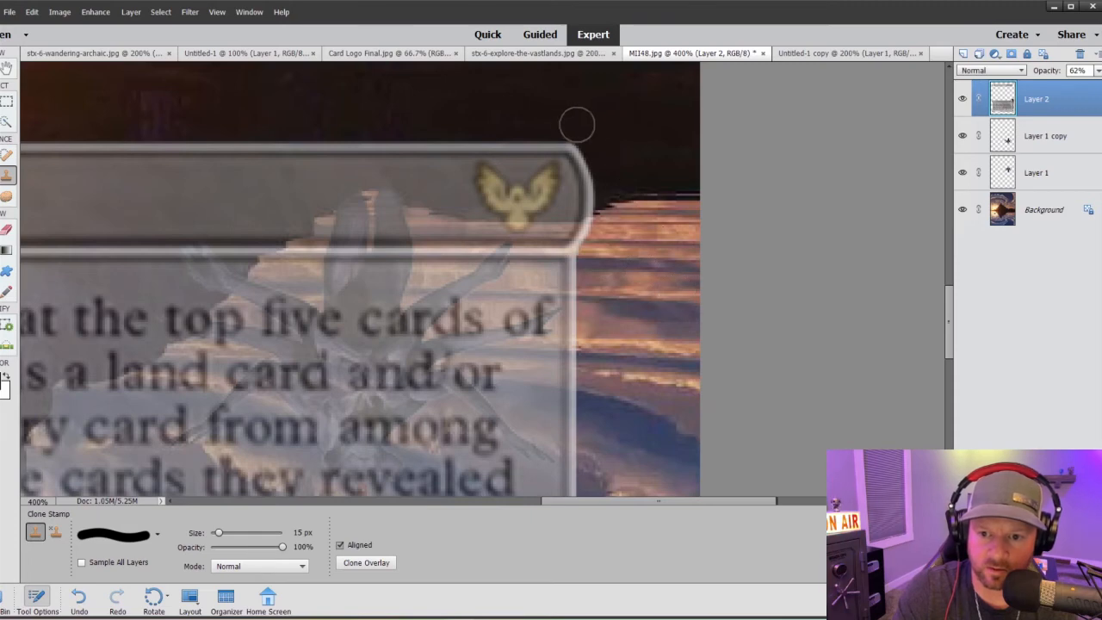
# Raise the opacity of the card frame layer, Layer 2, to 84%
pyautogui.hotkey('ctrl', '-')
pyautogui.hotkey('ctrl', '-')
pyautogui.hotkey('ctrl', '-')
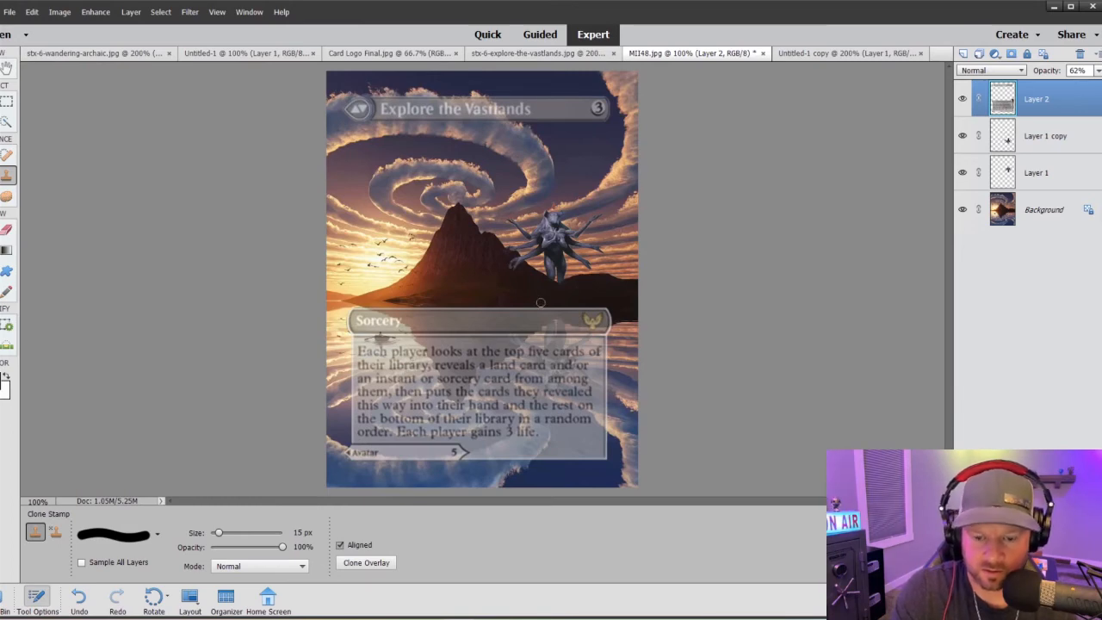
pyautogui.hotkey('ctrl', '+')
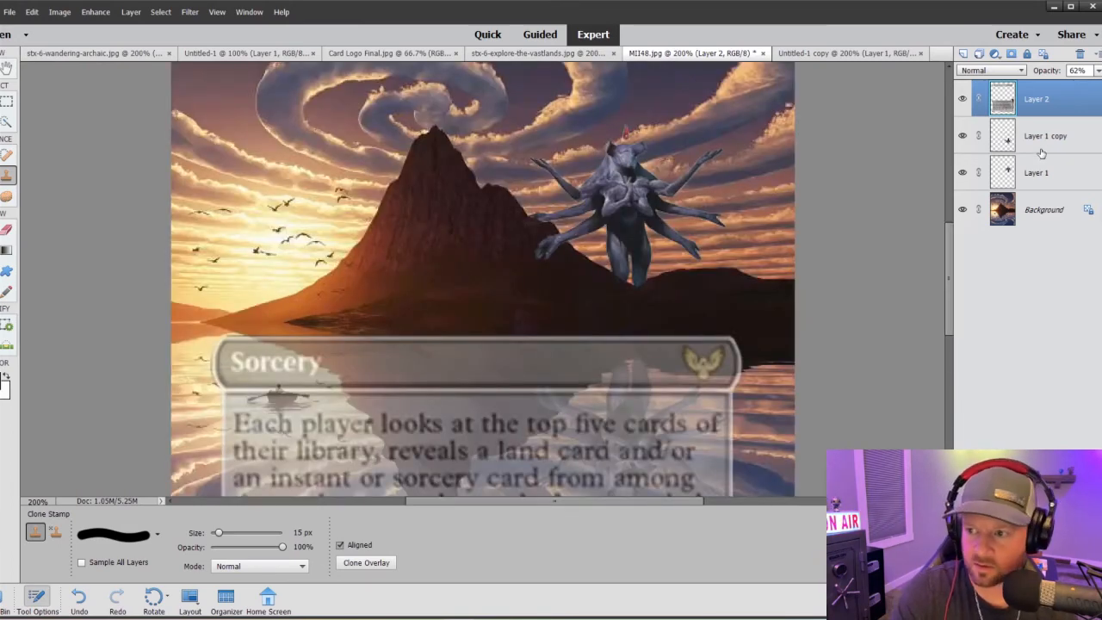
pyautogui.click(1098, 71)
pyautogui.moveTo(1094, 87); pyautogui.dragTo(1092, 85)
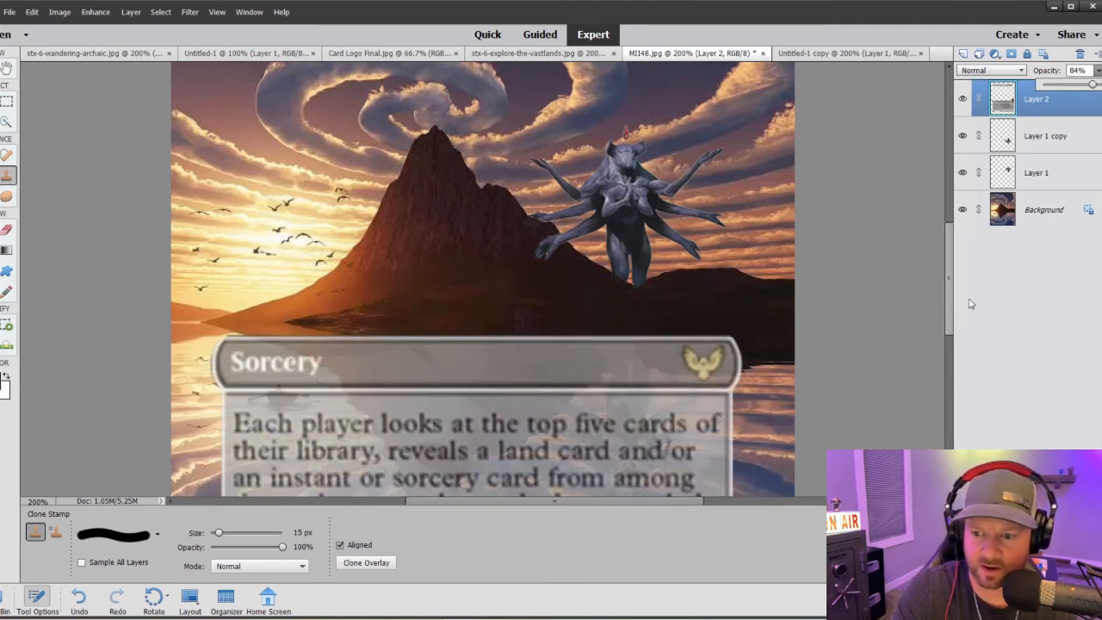
# Clean up the outer edge of the Sorcery bar's rounded left end on Layer 2 with the Clone Stamp
pyautogui.moveTo(688, 501); pyautogui.dragTo(612, 502)
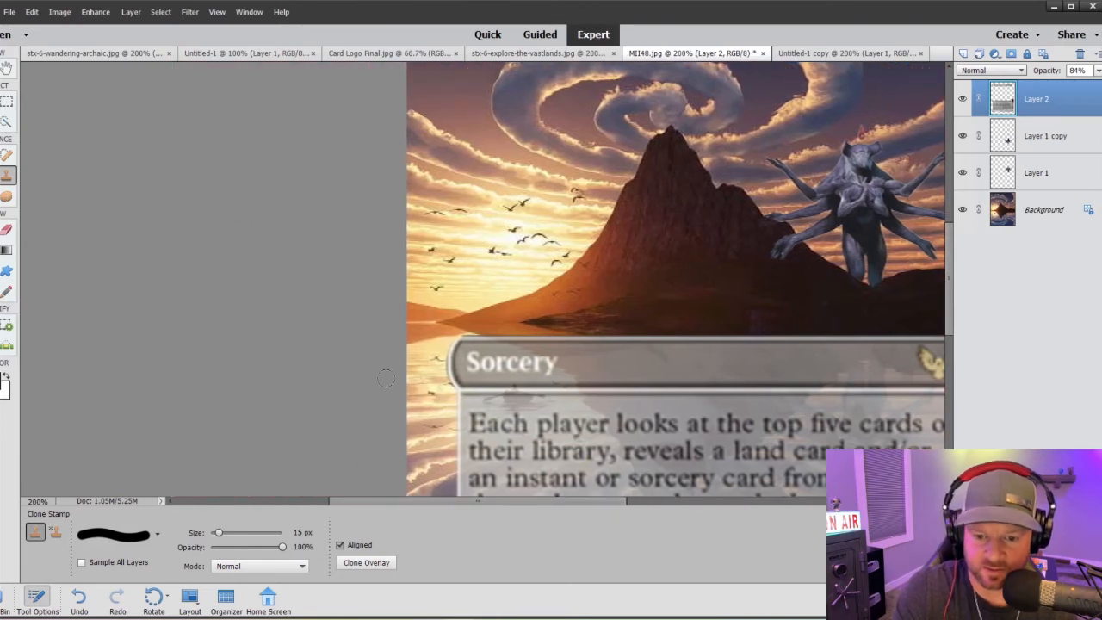
pyautogui.hotkey('ctrl', '=')
pyautogui.scroll(-3, 400, 400)
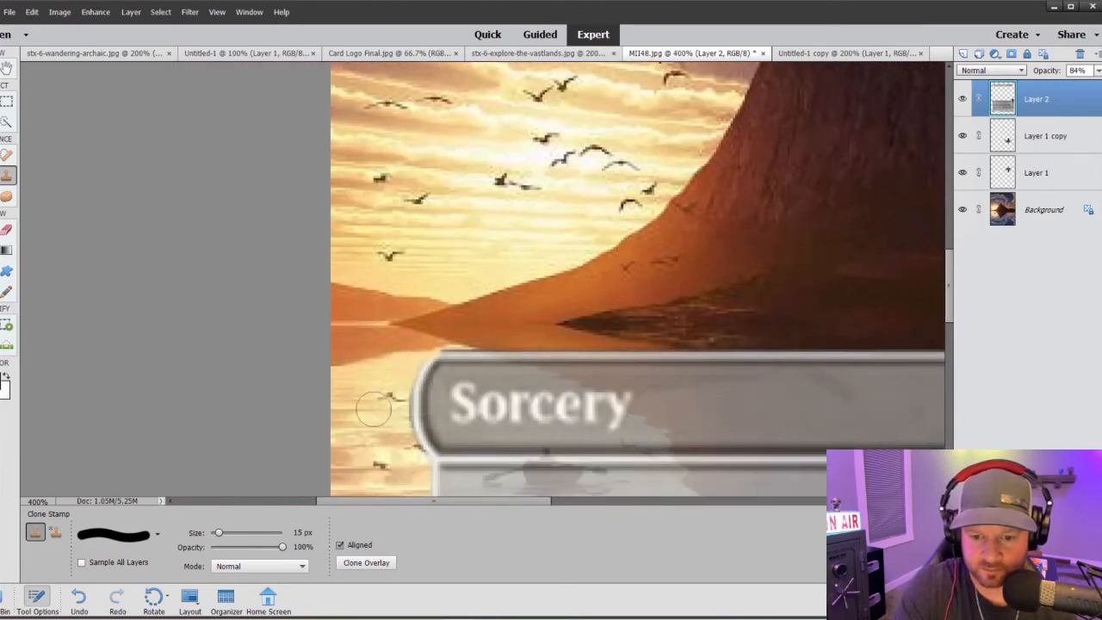
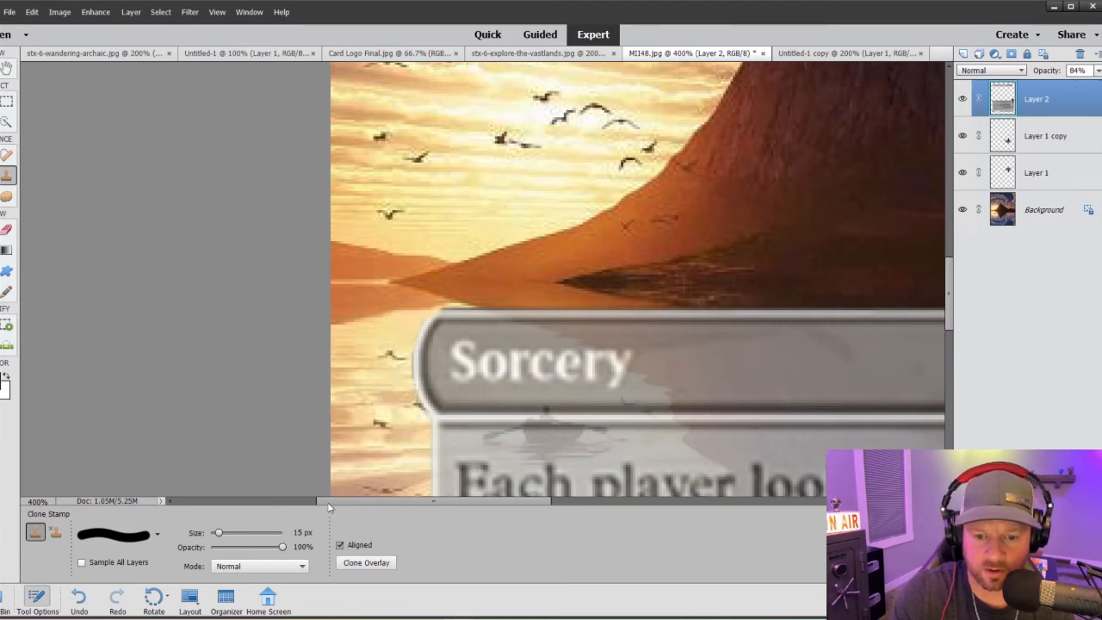
pyautogui.moveTo(349, 503); pyautogui.dragTo(403, 504)
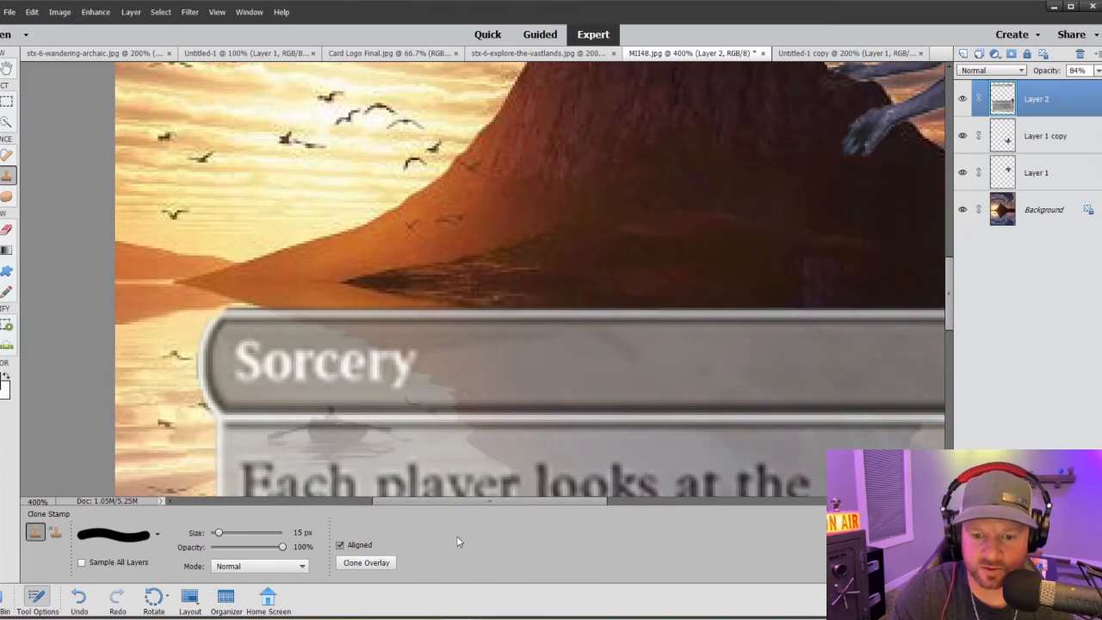
pyautogui.hotkey('ctrl', '-')
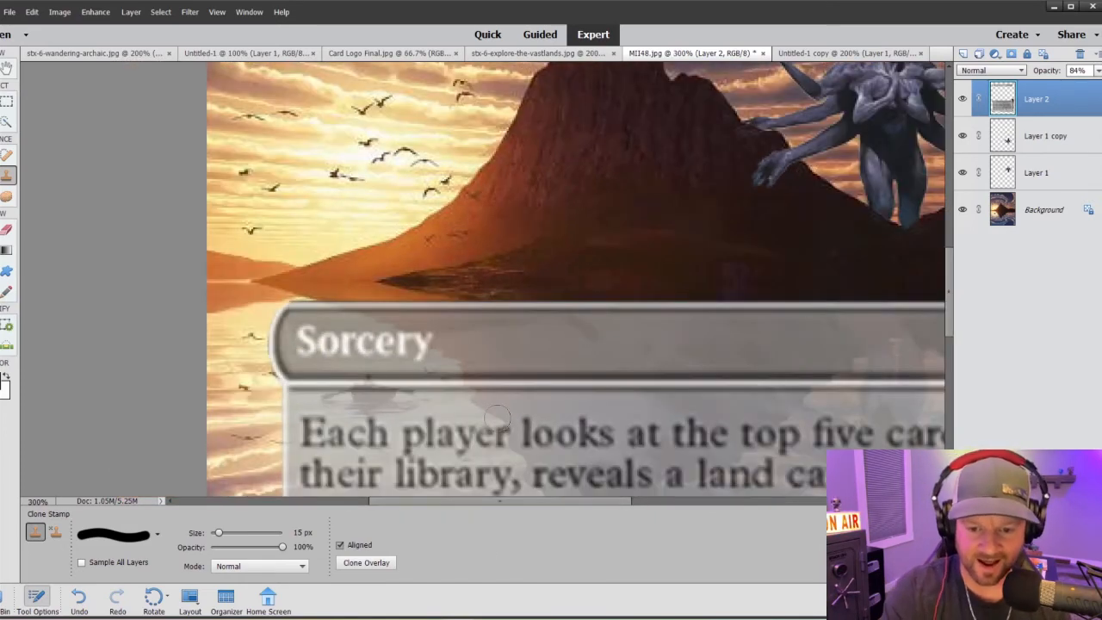
pyautogui.hotkey('ctrl', '-')
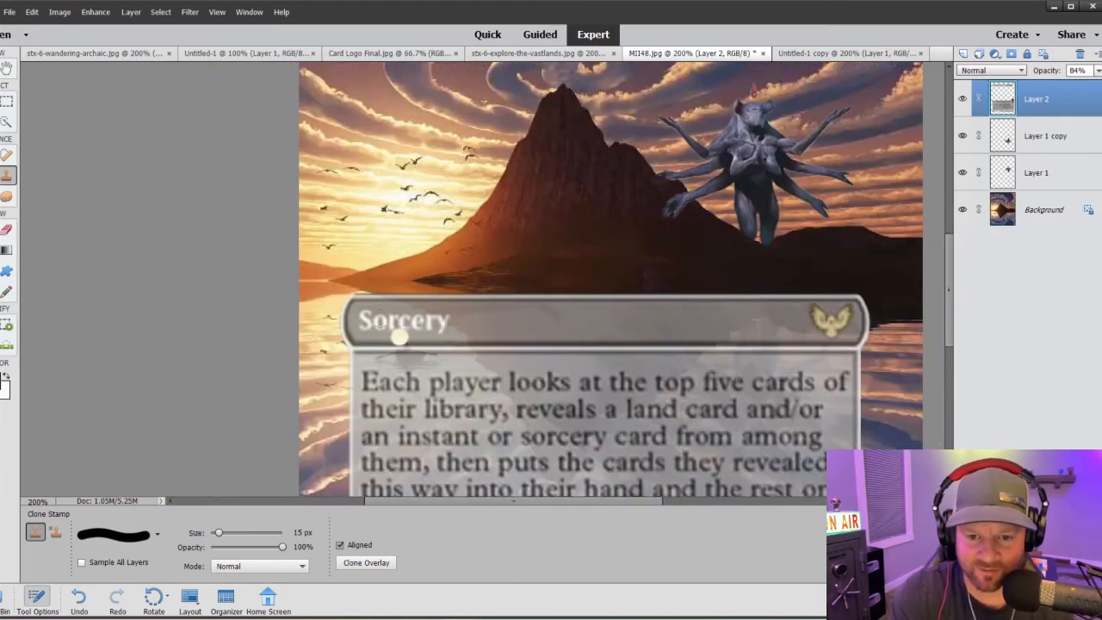
# Select the strip directly above the Sorcery bar with the Rectangular Marquee and clean the bar's top edge with the Clone Stamp
pyautogui.click(7, 103)
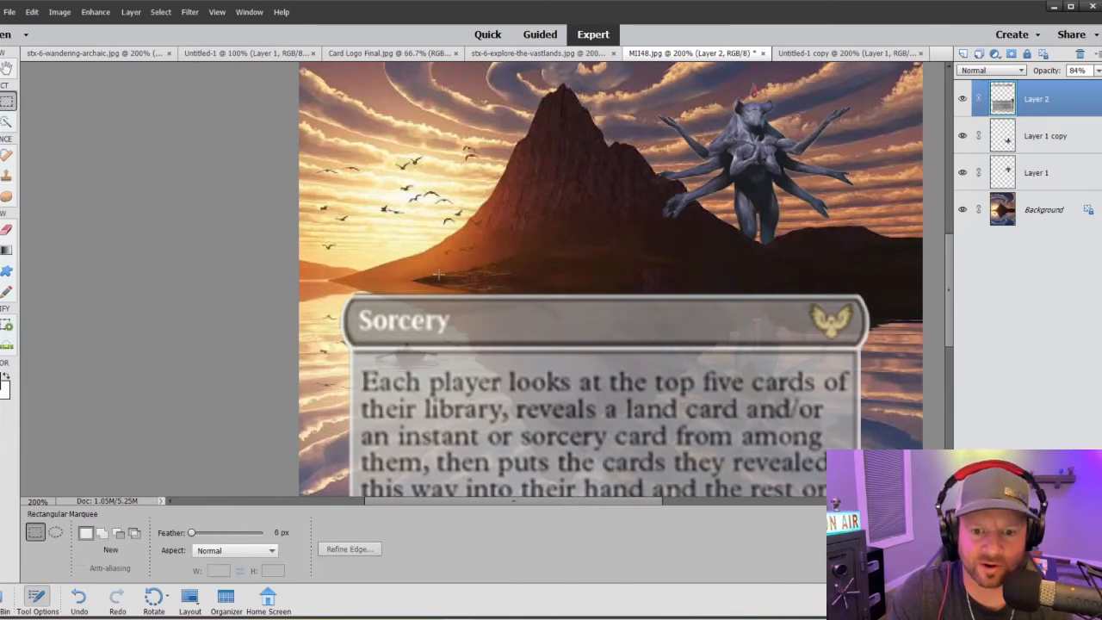
pyautogui.moveTo(325, 242); pyautogui.dragTo(883, 296)
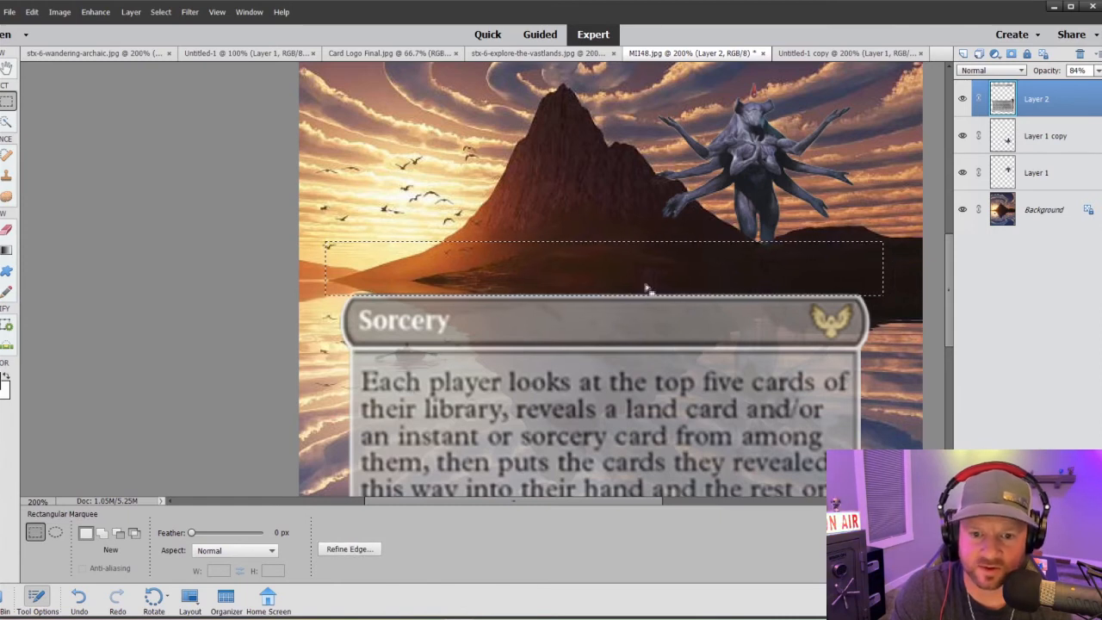
pyautogui.click(8, 176)
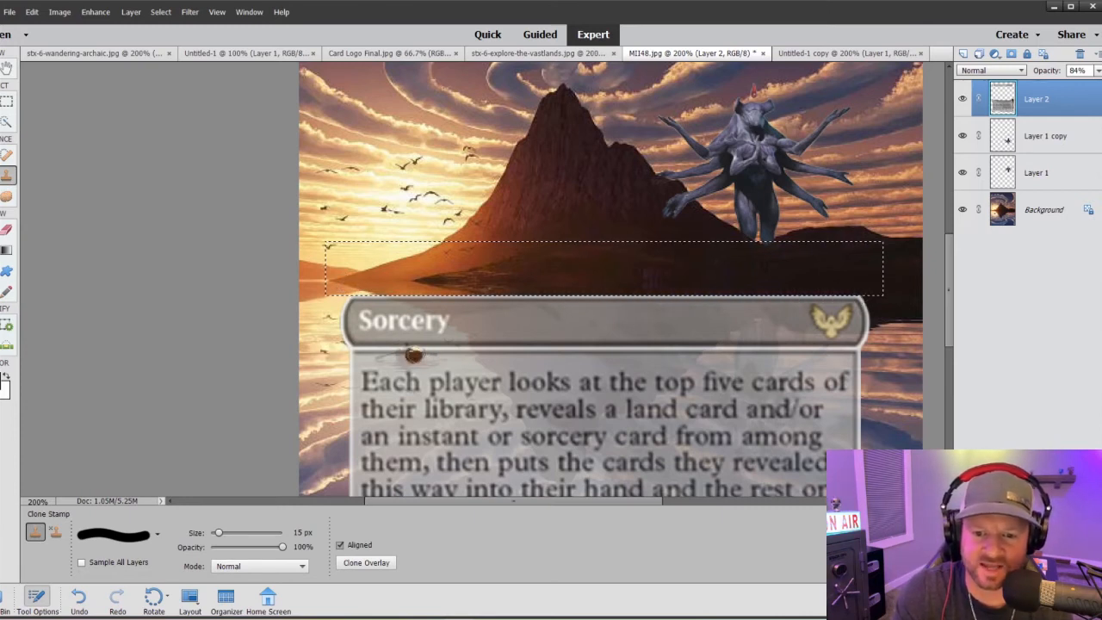
pyautogui.hotkey('ctrl', '-')
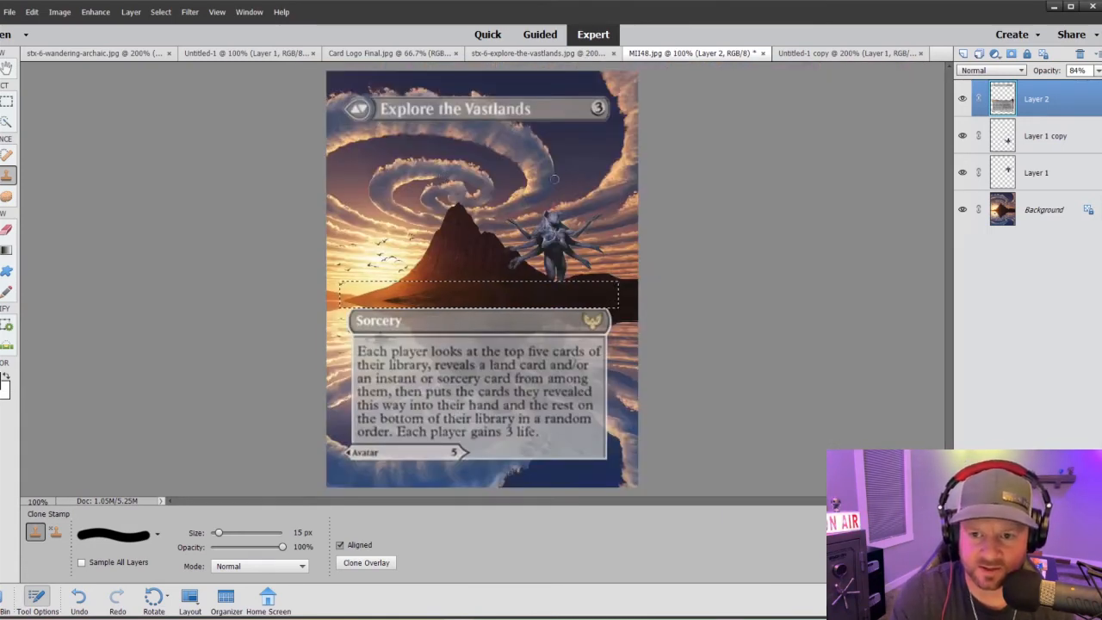
pyautogui.hotkey('ctrl', '-')
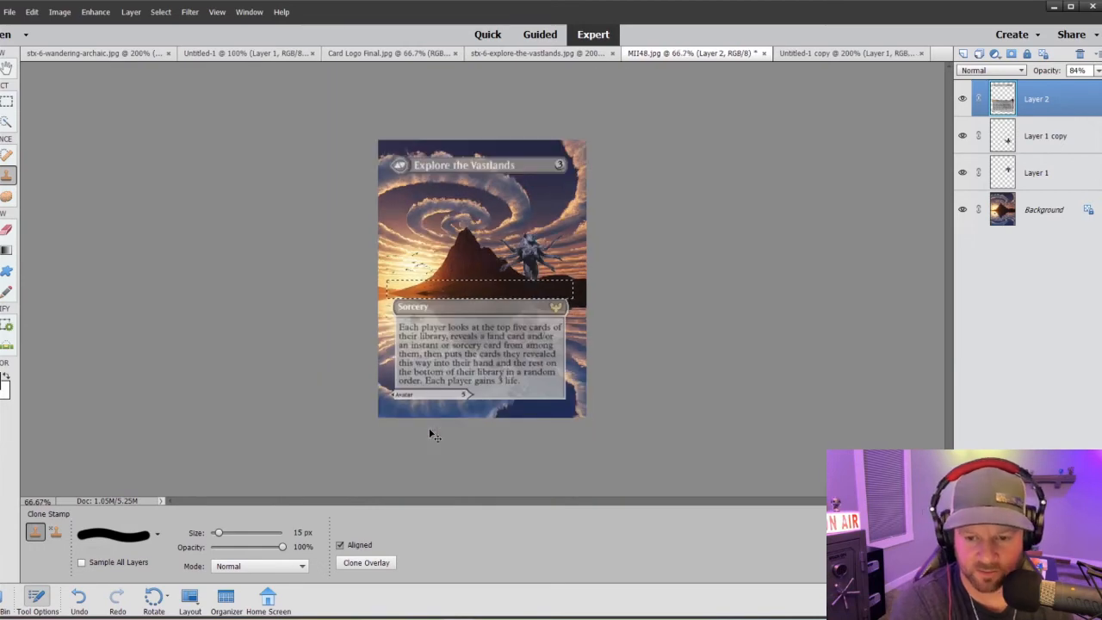
# Select the strip along the text box's right outer edge, clean that edge with the Clone Stamp, and deselect
pyautogui.hotkey('ctrl', '+')
pyautogui.hotkey('ctrl', '+')
pyautogui.scroll(-5, 306, 348)
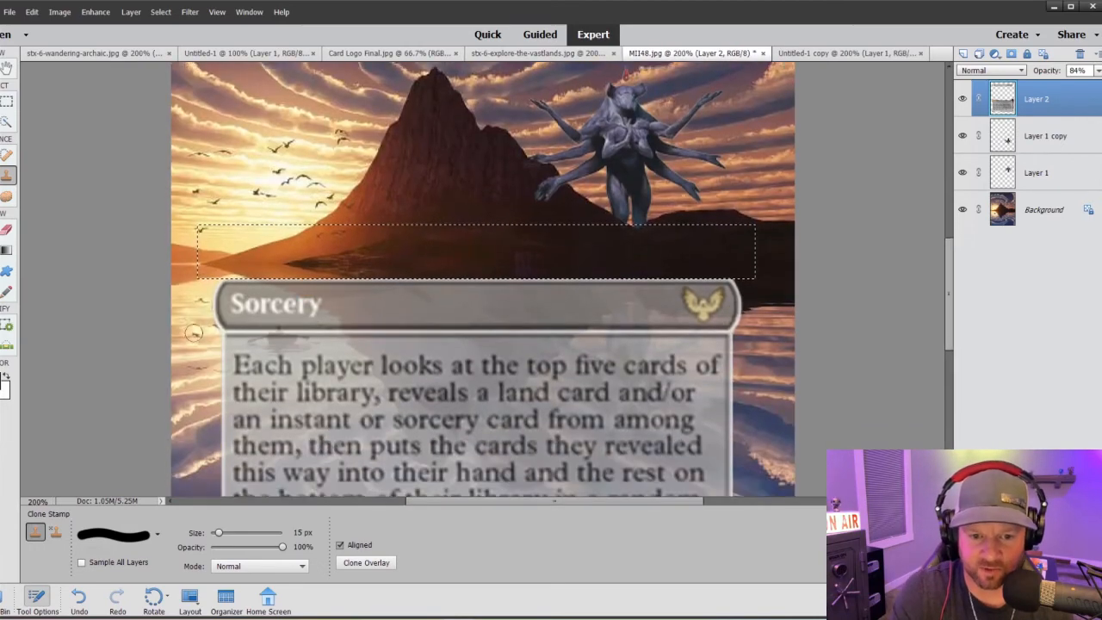
pyautogui.scroll(-1, 312, 354)
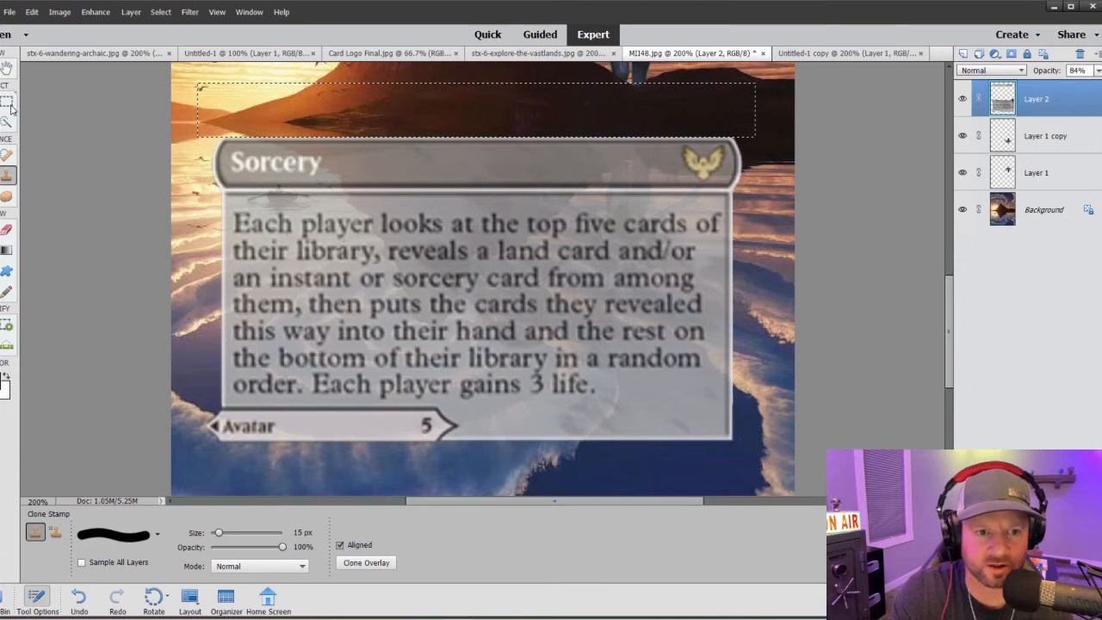
pyautogui.press('m')
pyautogui.moveTo(733, 414)
pyautogui.mouseDown()
pyautogui.moveTo(755, 433)
pyautogui.moveTo(730, 299)
pyautogui.moveTo(732, 189)
pyautogui.mouseUp()
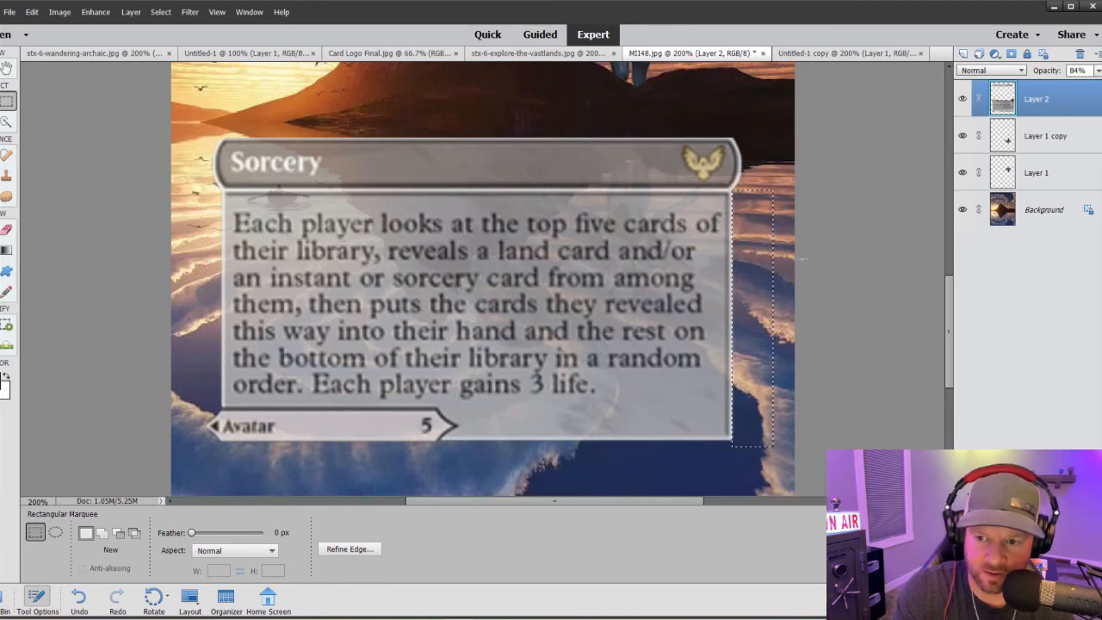
pyautogui.click(6, 174)
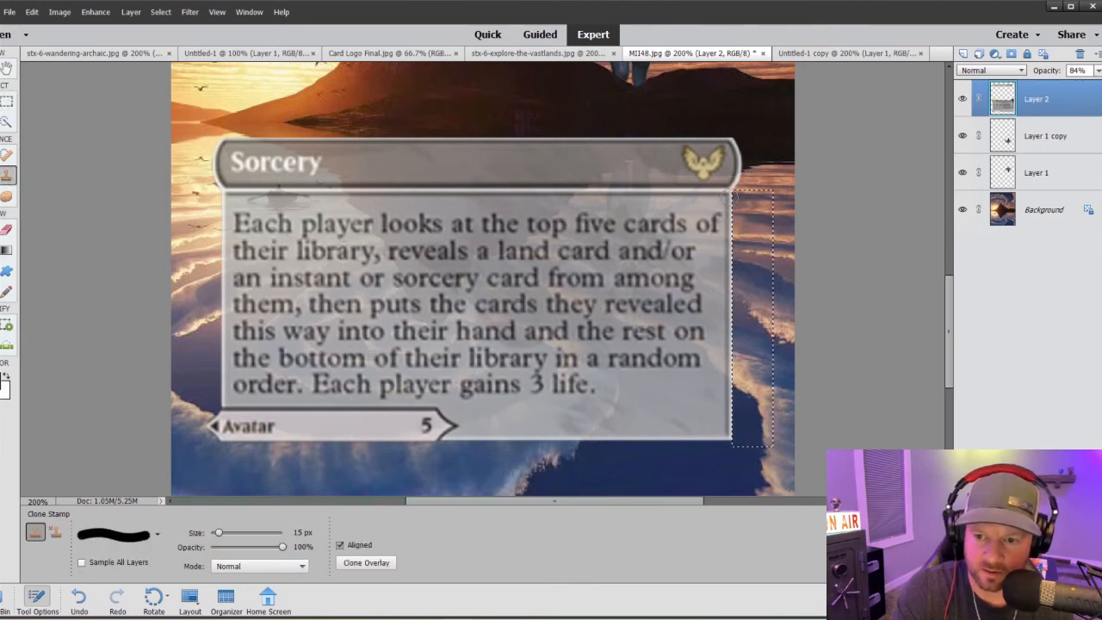
pyautogui.press('m')
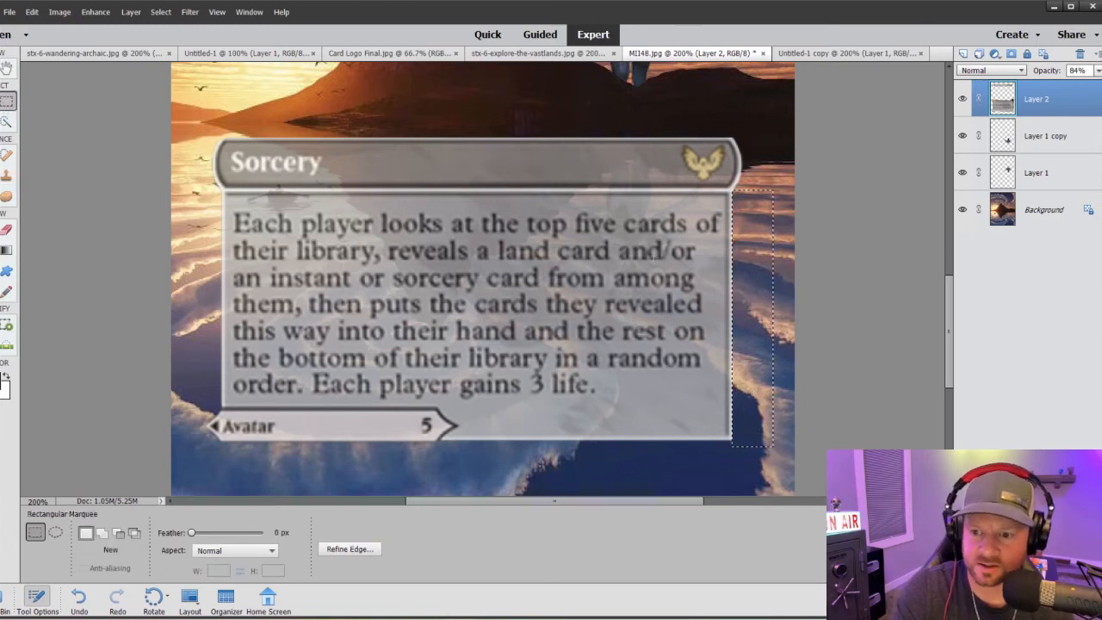
pyautogui.rightClick(748, 261)
pyautogui.click(771, 262)
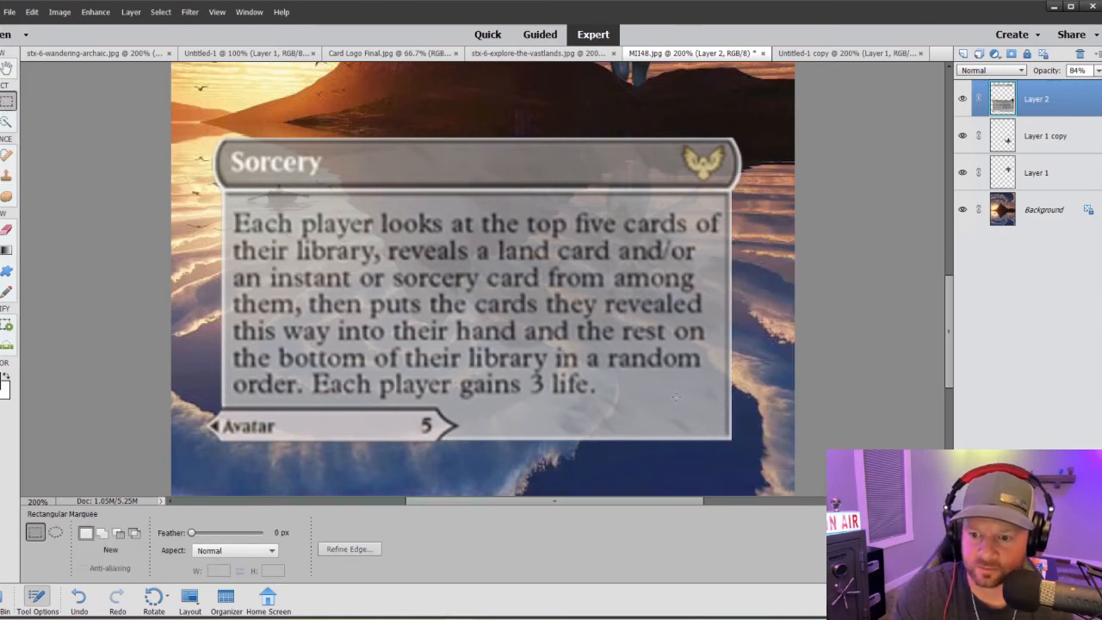
# Select the strip directly below the Explore the Vastlands title bar and clean the bar's lower edge with the Clone Stamp
pyautogui.scroll(2, 856, 272)
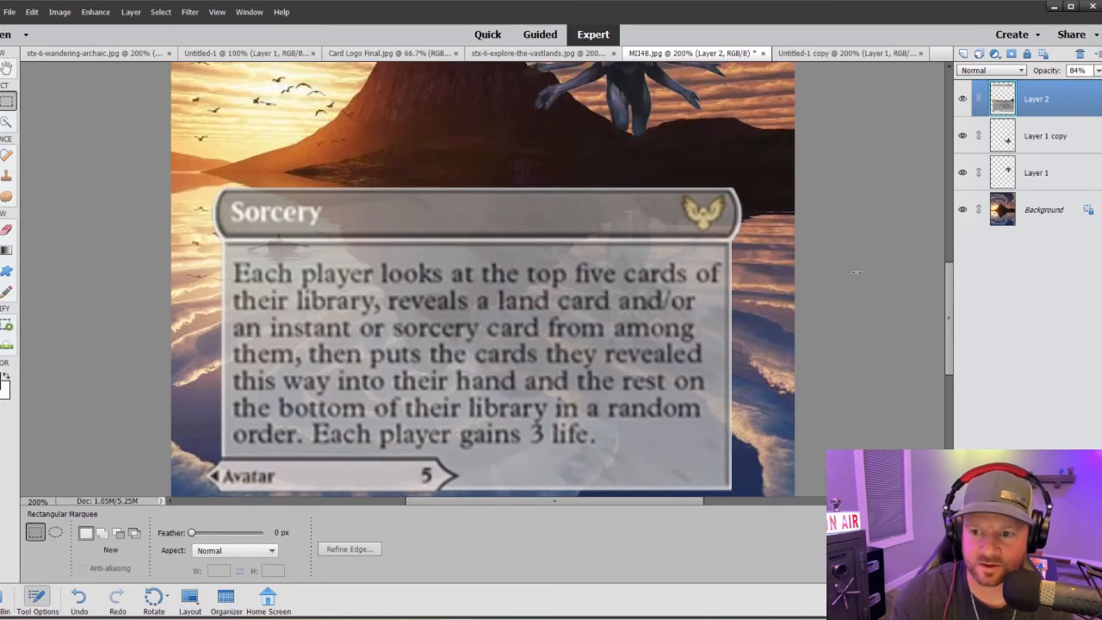
pyautogui.moveTo(946, 318); pyautogui.dragTo(937, 199)
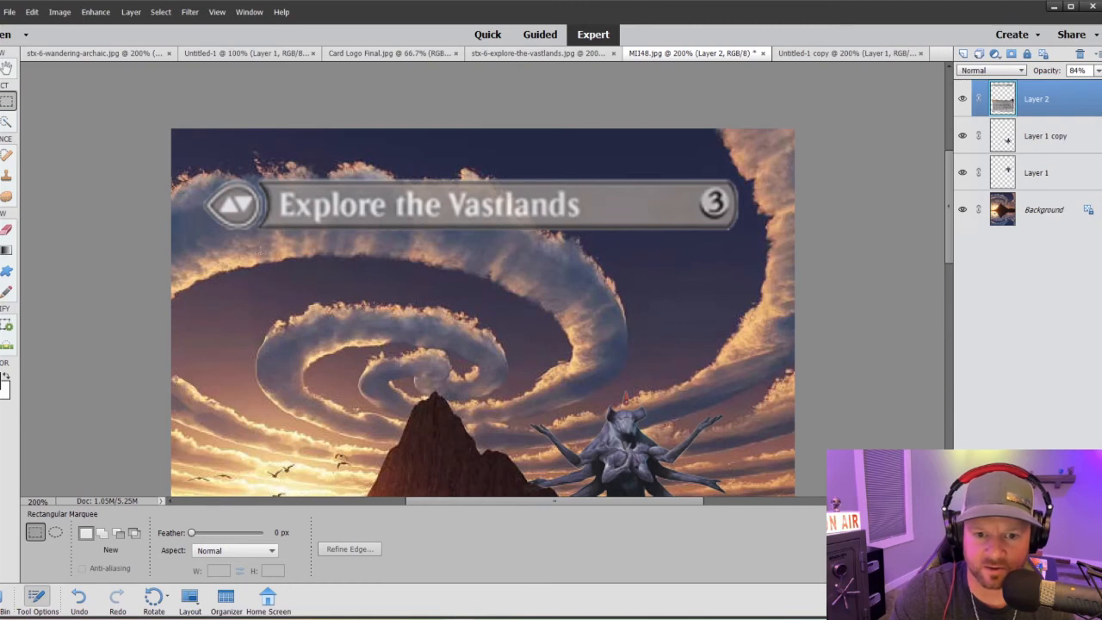
pyautogui.moveTo(239, 270); pyautogui.dragTo(752, 228)
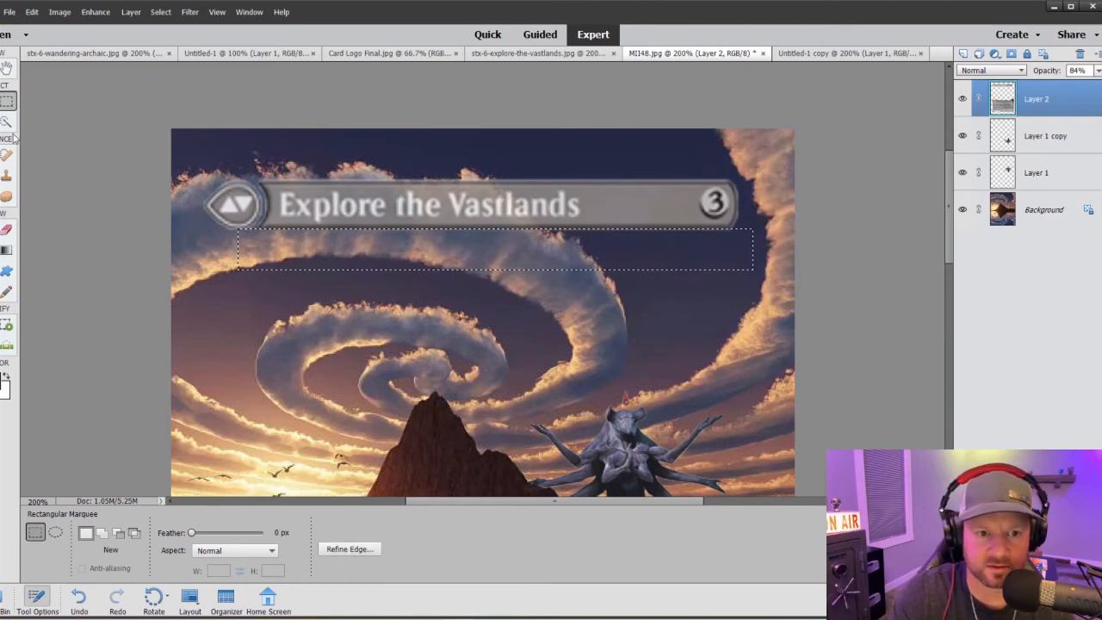
pyautogui.click(6, 175)
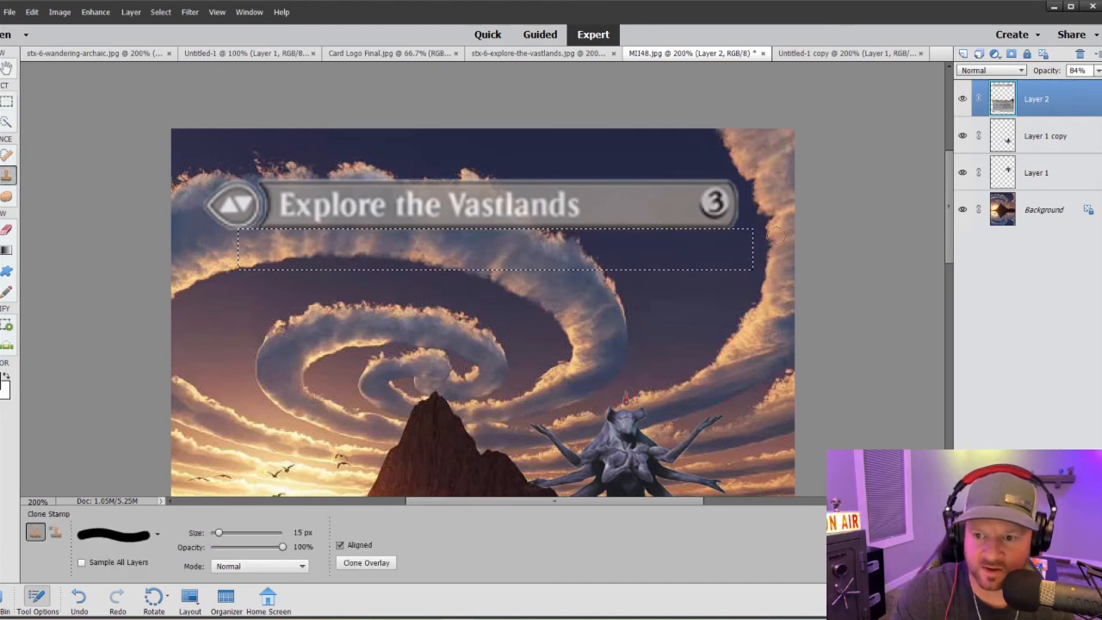
# Select the strip directly above the Explore the Vastlands title bar, clean its upper edge with the Clone Stamp, and deselect
pyautogui.click(7, 100)
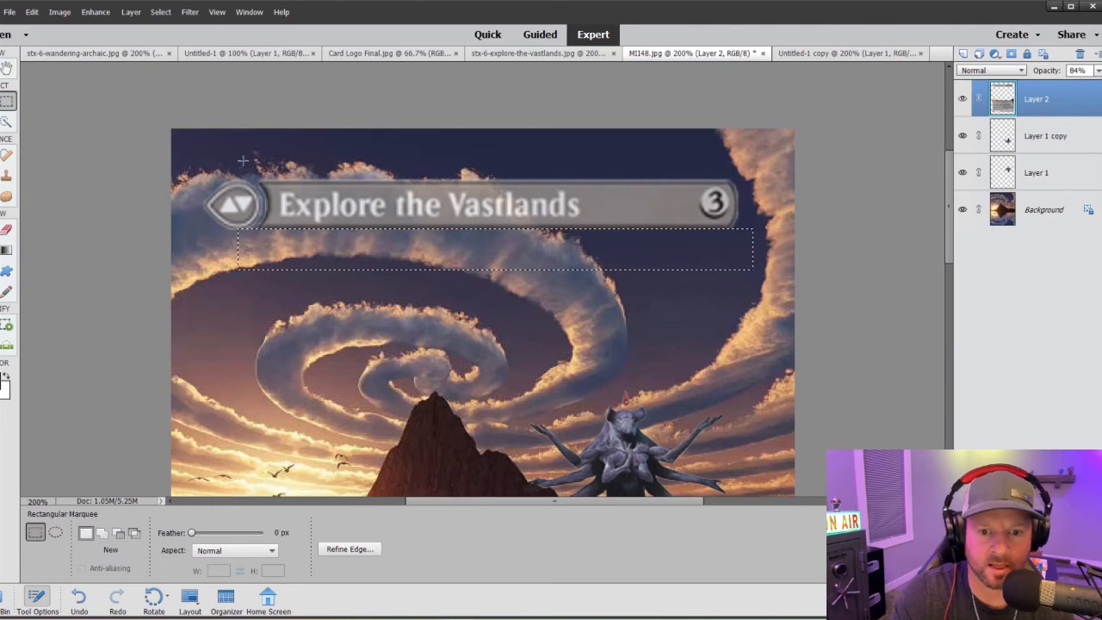
pyautogui.moveTo(241, 155); pyautogui.dragTo(751, 179)
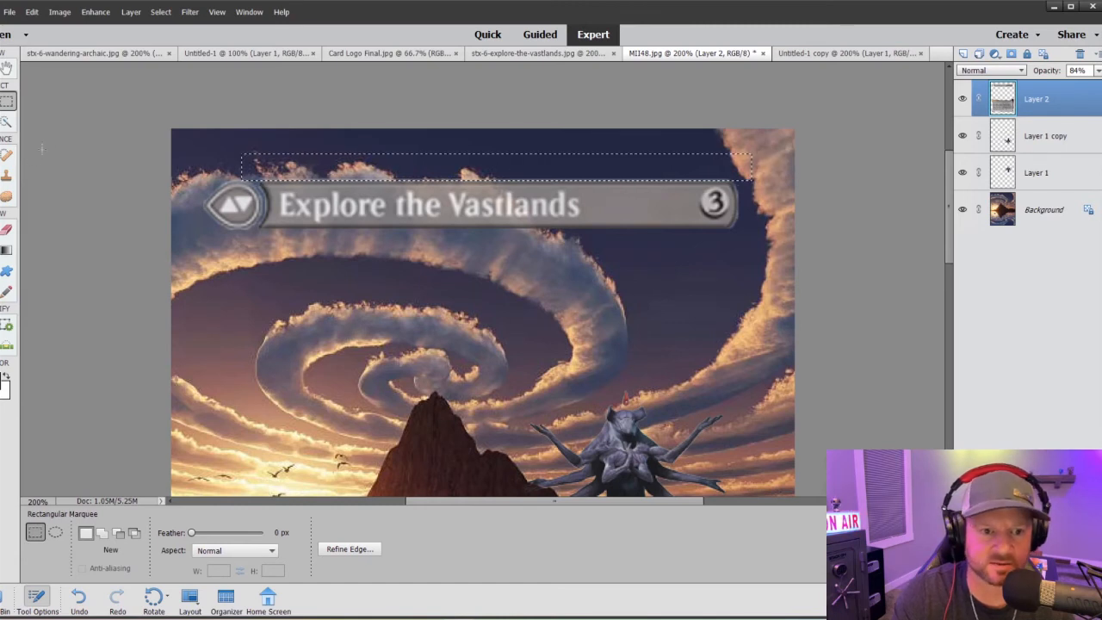
pyautogui.click(7, 176)
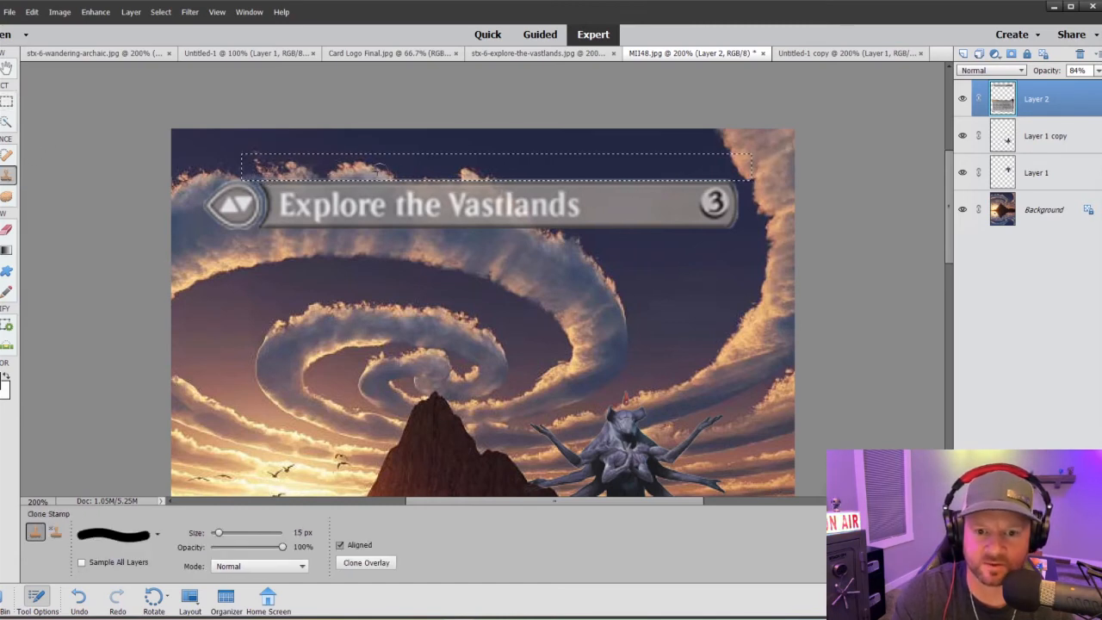
pyautogui.moveTo(379, 172); pyautogui.dragTo(747, 183)
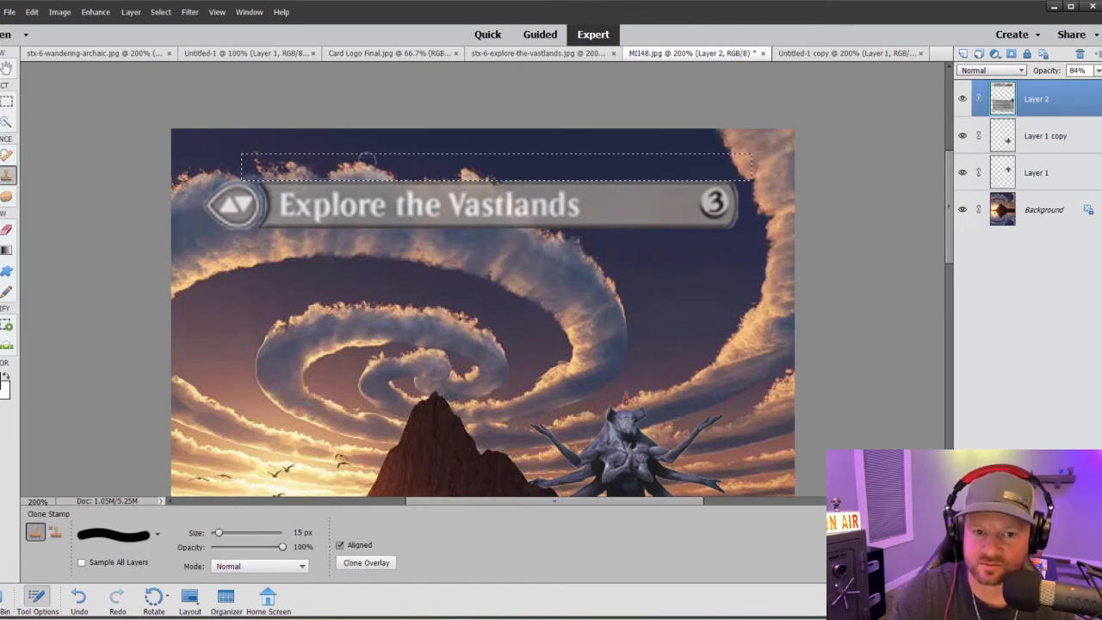
pyautogui.press('m')
pyautogui.rightClick(346, 173)
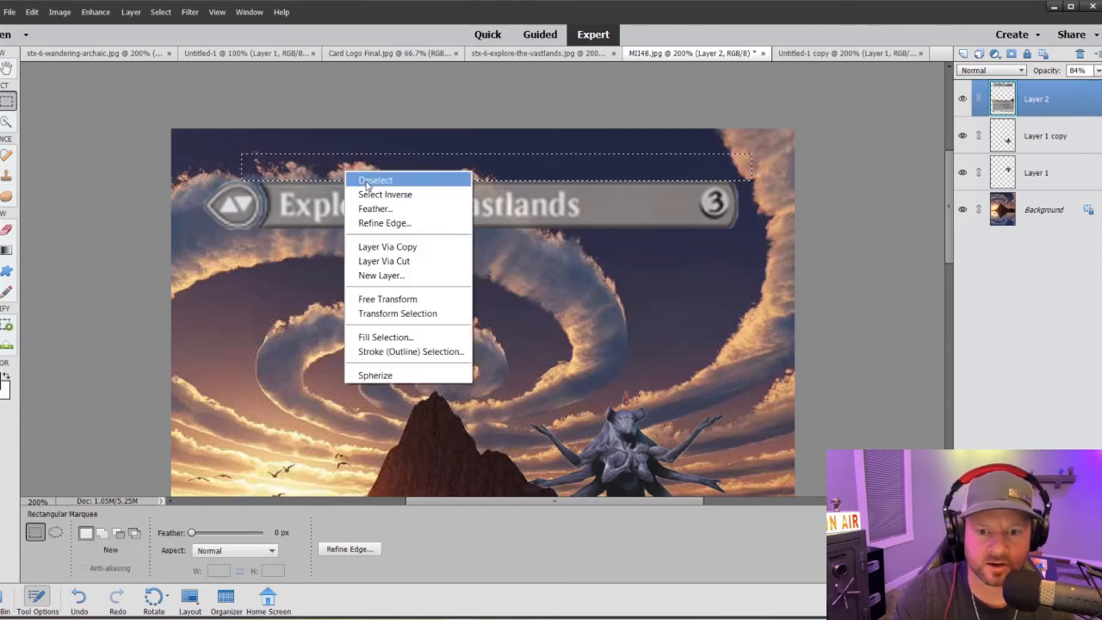
pyautogui.click(367, 181)
# Undo the last Clone Stamp stroke and clean up the title bar's rounded outer edge beside the 3 with the Clone Stamp
pyautogui.click(8, 176)
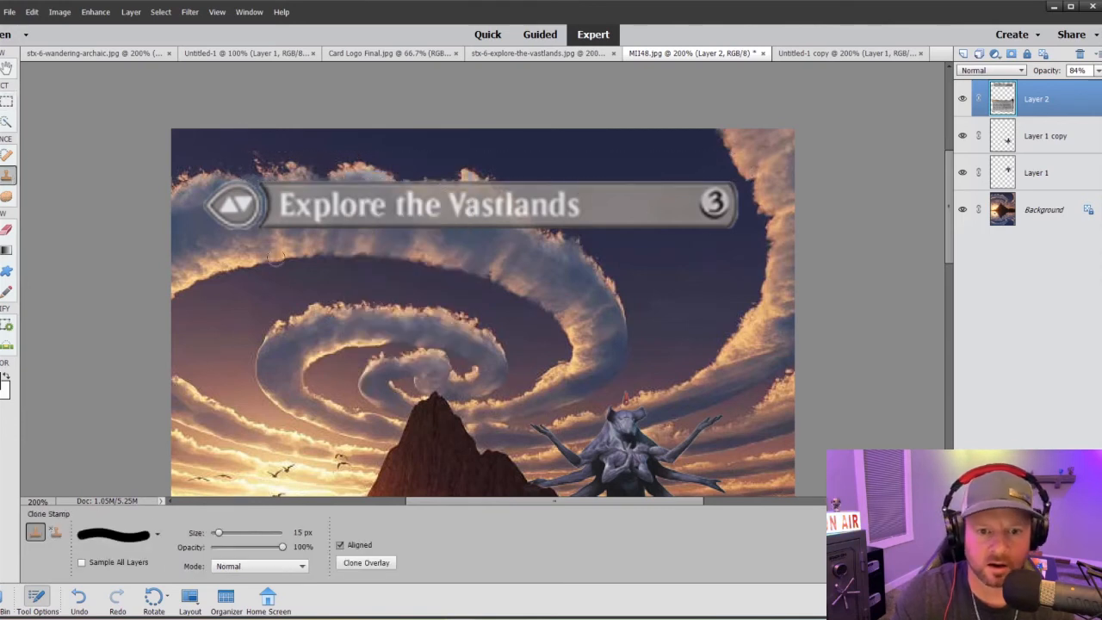
pyautogui.hotkey('ctrl', '=')
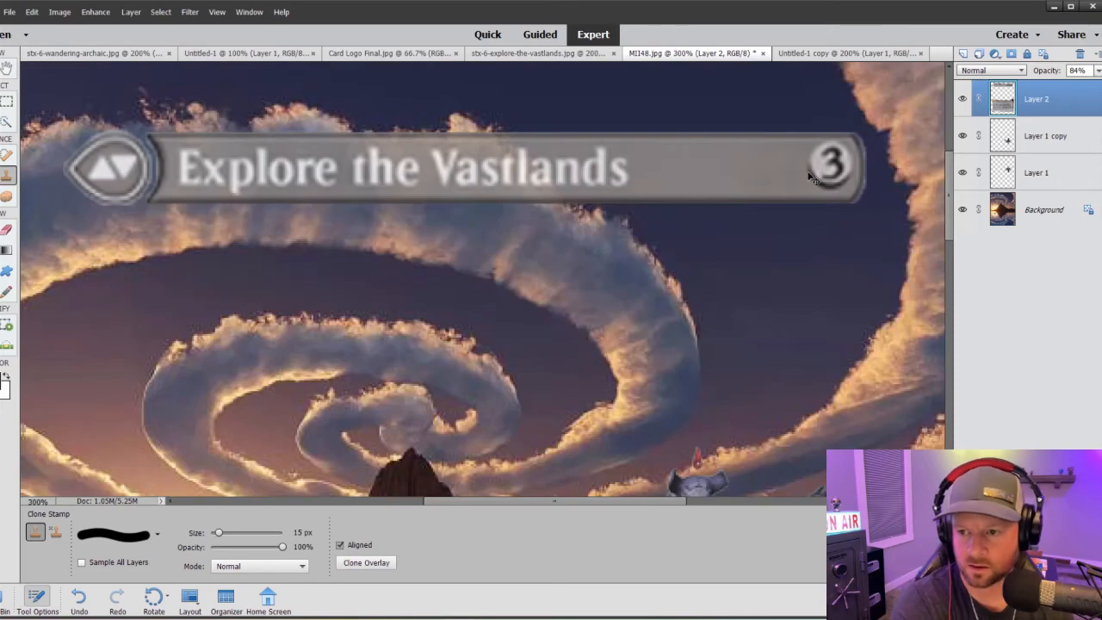
pyautogui.moveTo(447, 502); pyautogui.dragTo(527, 502)
pyautogui.scroll(4, 618, 272)
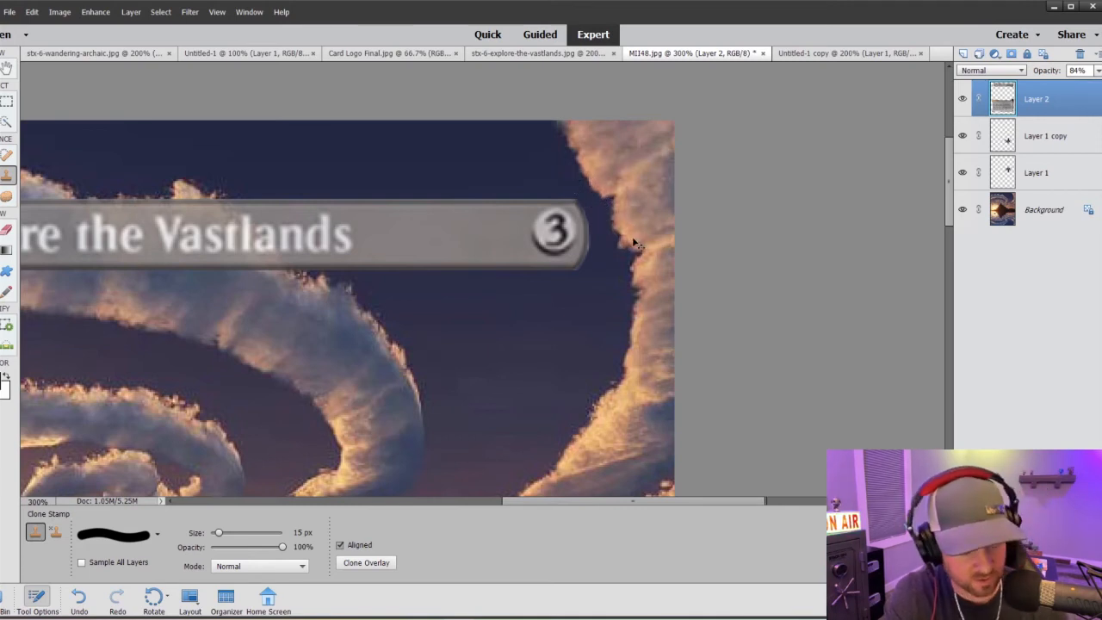
pyautogui.hotkey('ctrl', 'z')
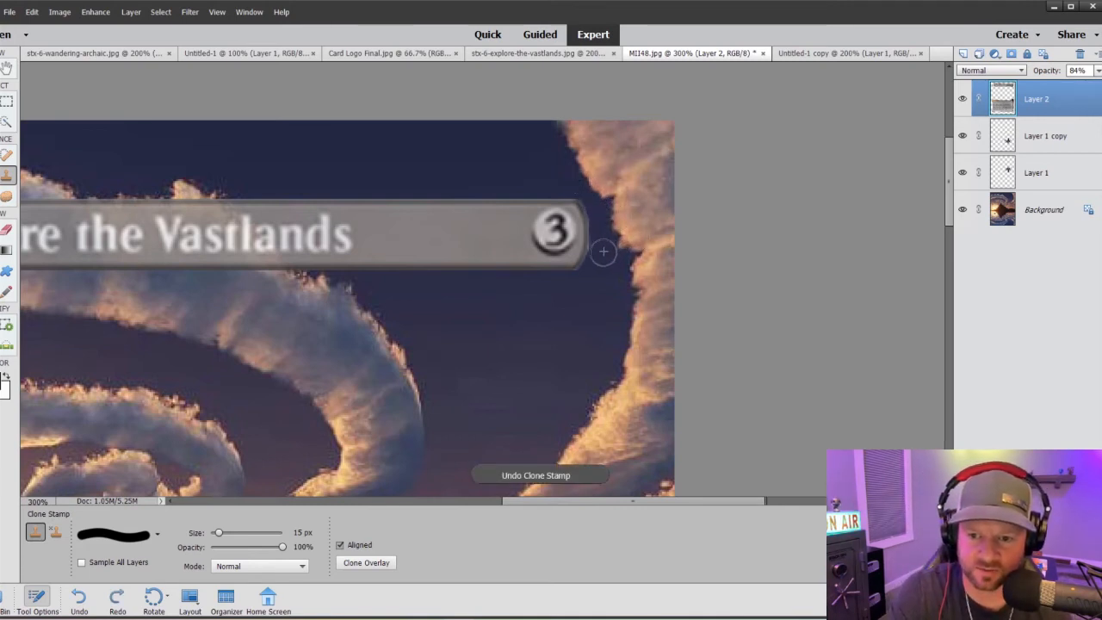
pyautogui.click(606, 252)
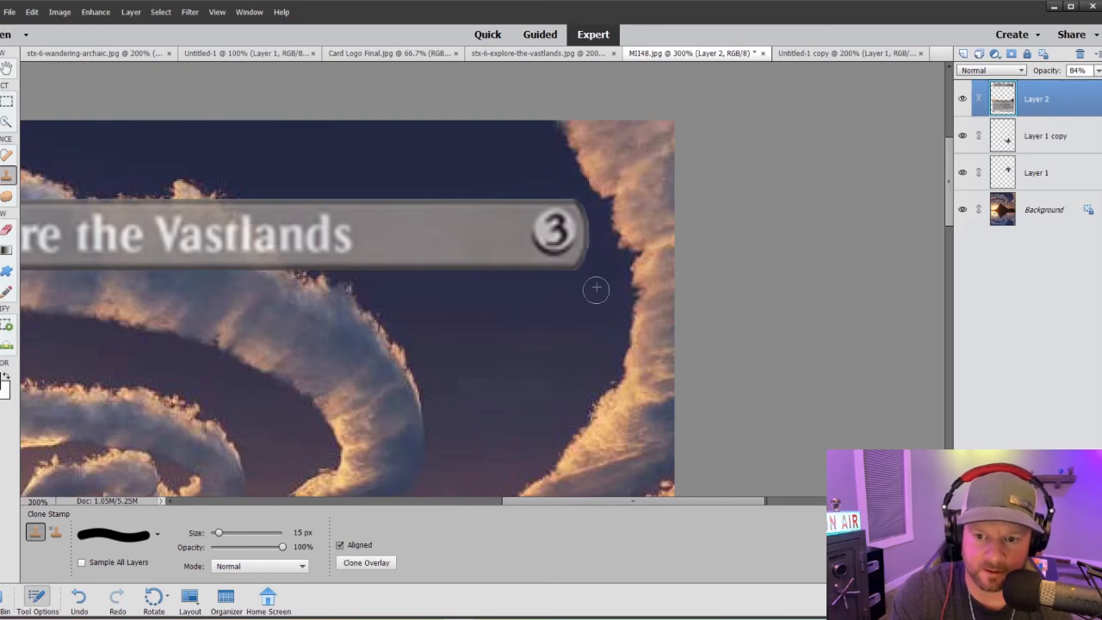
# Inspect the card from the Sorcery bar up to the title bar and undo the last Clone Stamp stroke
pyautogui.hotkey('ctrl', '-')
pyautogui.hotkey('ctrl', '-')
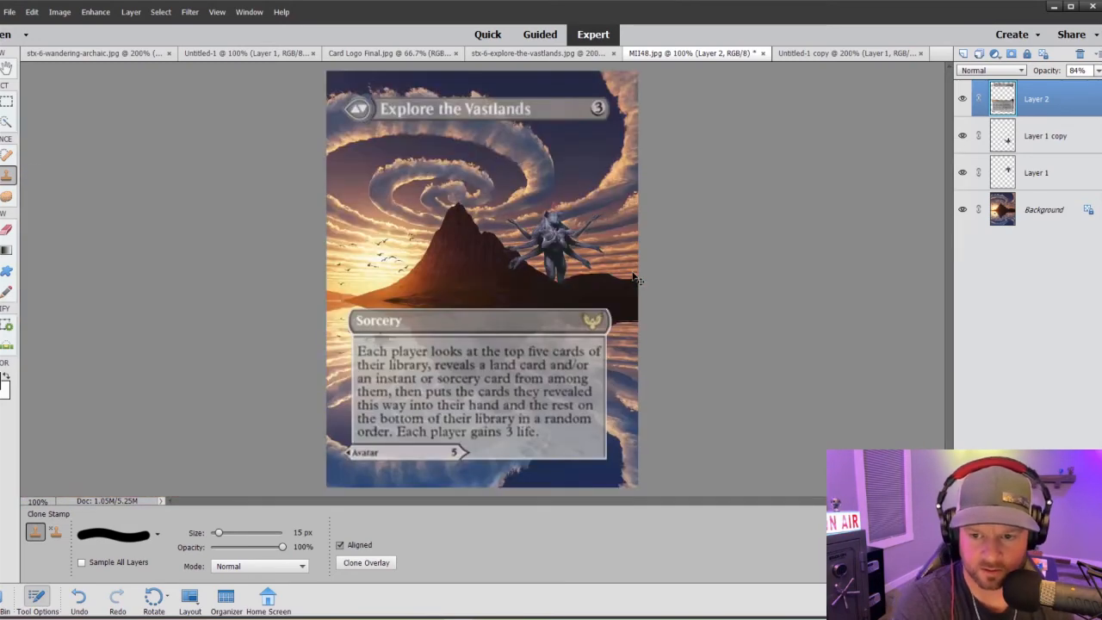
pyautogui.hotkey('ctrl', '+')
pyautogui.hotkey('ctrl', '+')
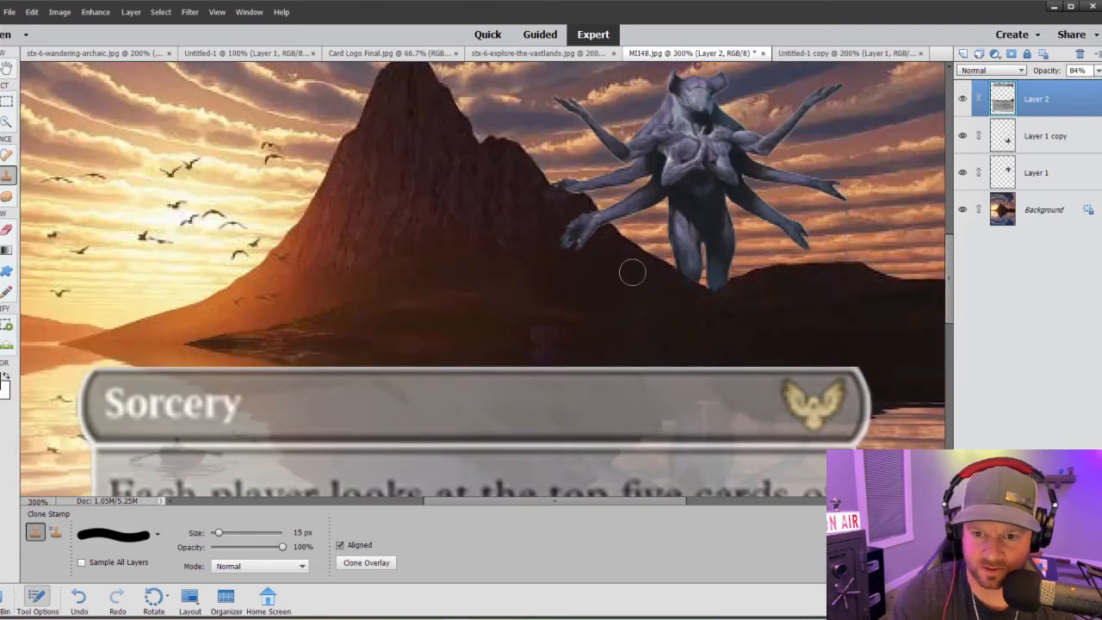
pyautogui.scroll(5, 701, 270)
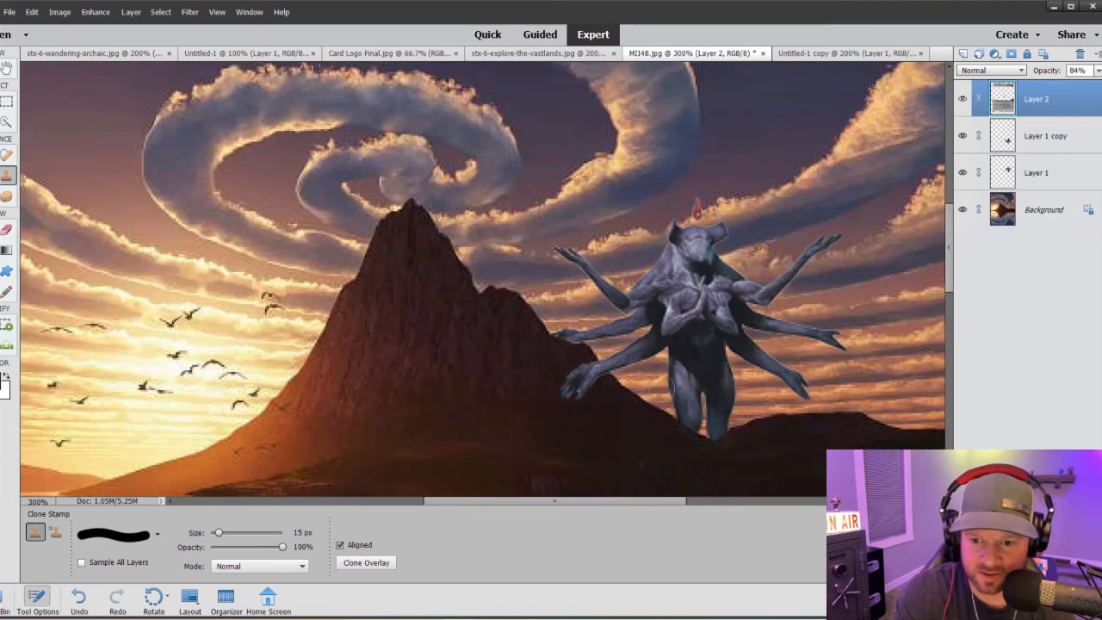
pyautogui.scroll(4, 891, 265)
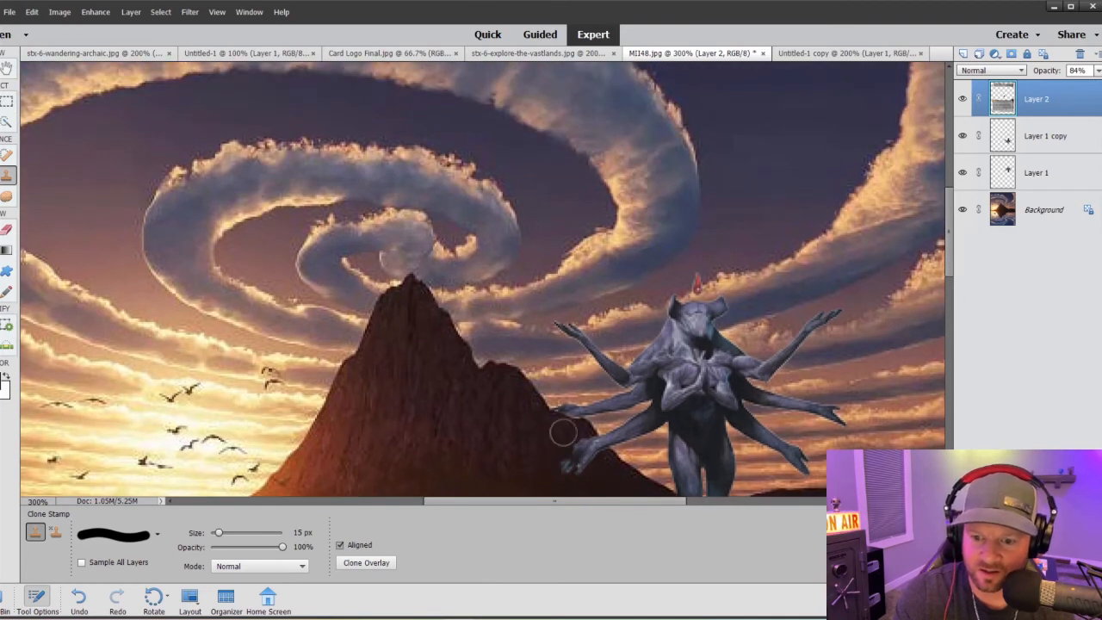
pyautogui.scroll(8, 858, 283)
pyautogui.scroll(3, 820, 235)
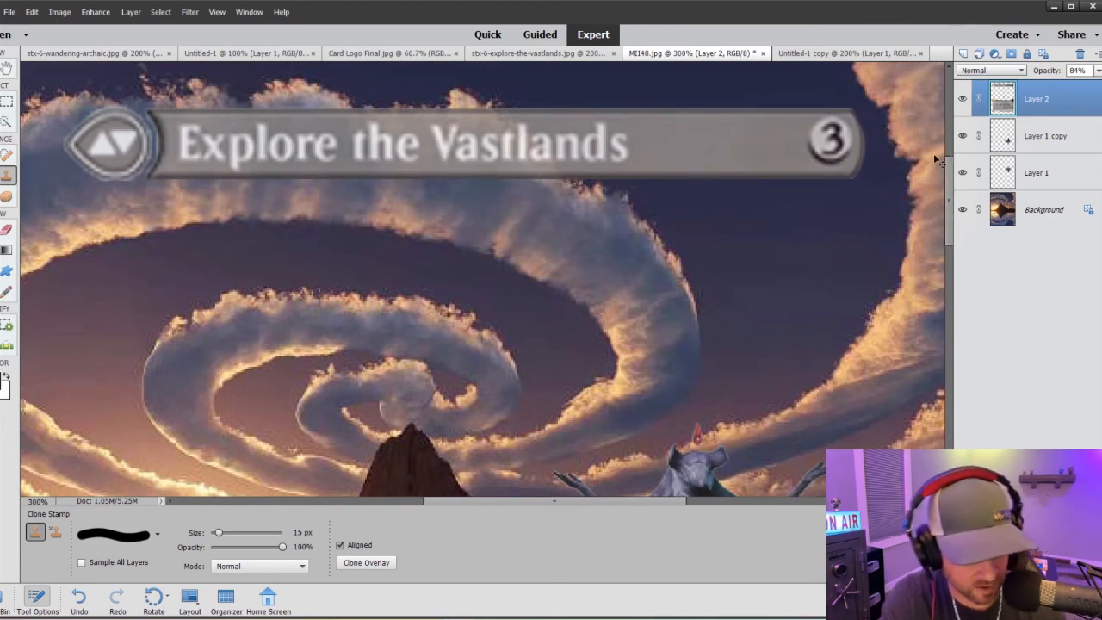
pyautogui.hotkey('ctrl', 'z')
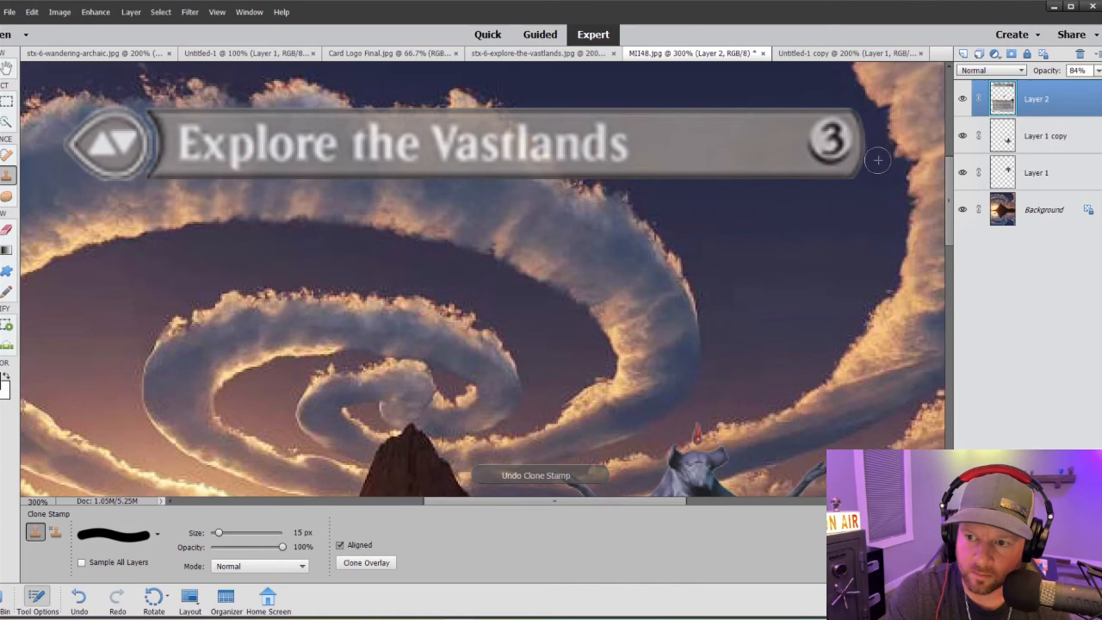
pyautogui.hotkey('ctrl', '0')
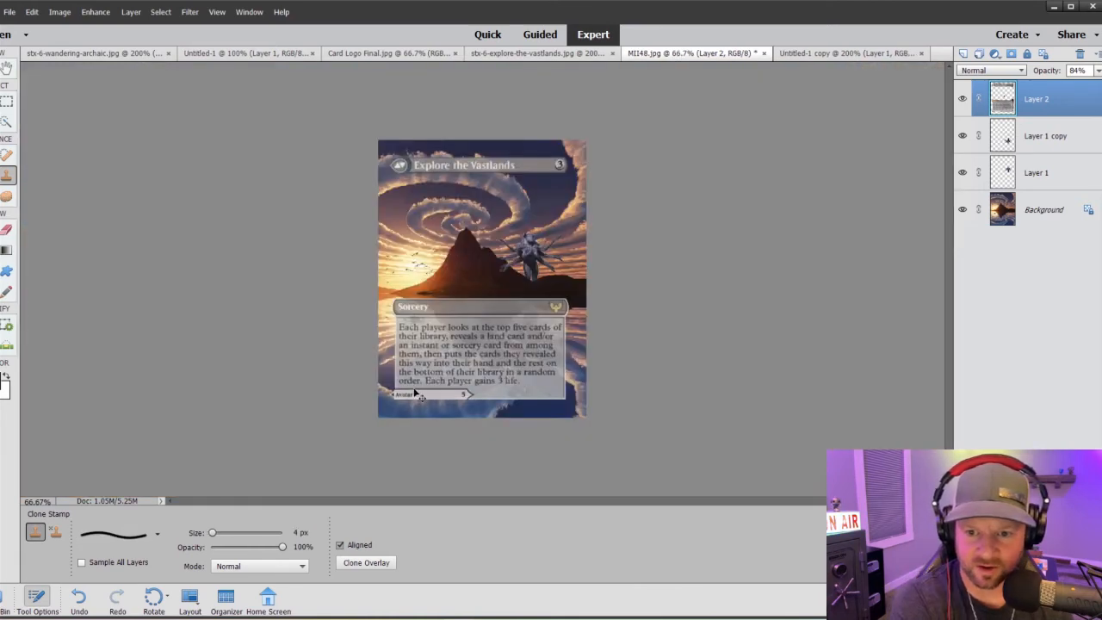
pyautogui.hotkey('ctrl', '1')
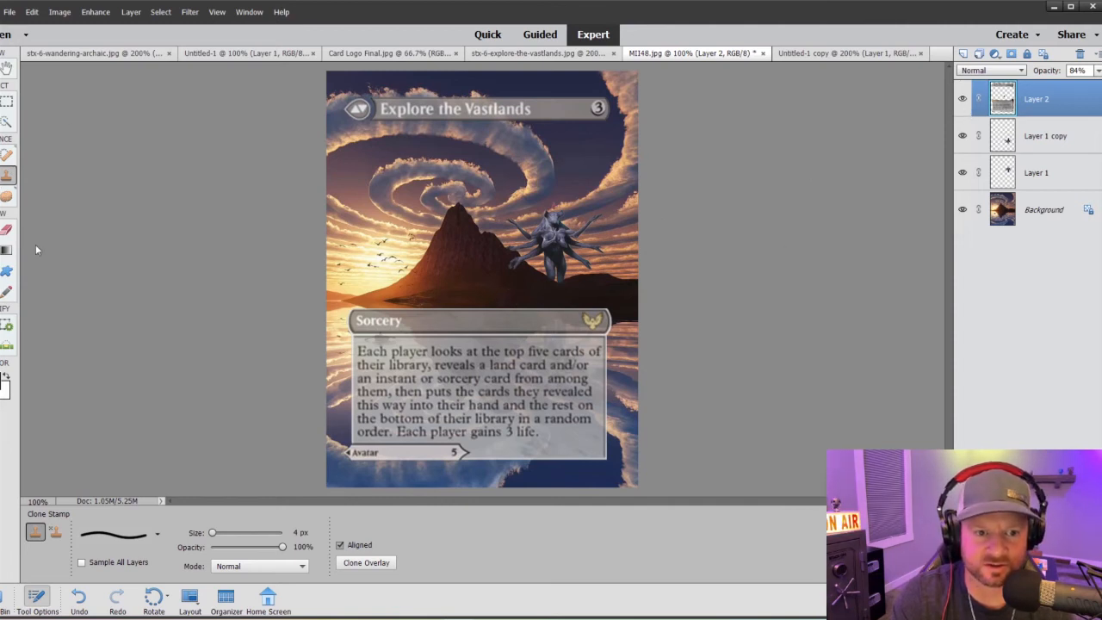
# Switch the Clone Stamp to the soft 17 px default brush and enlarge it to 35 px
pyautogui.click(151, 533)
pyautogui.scroll(-3, 156, 480)
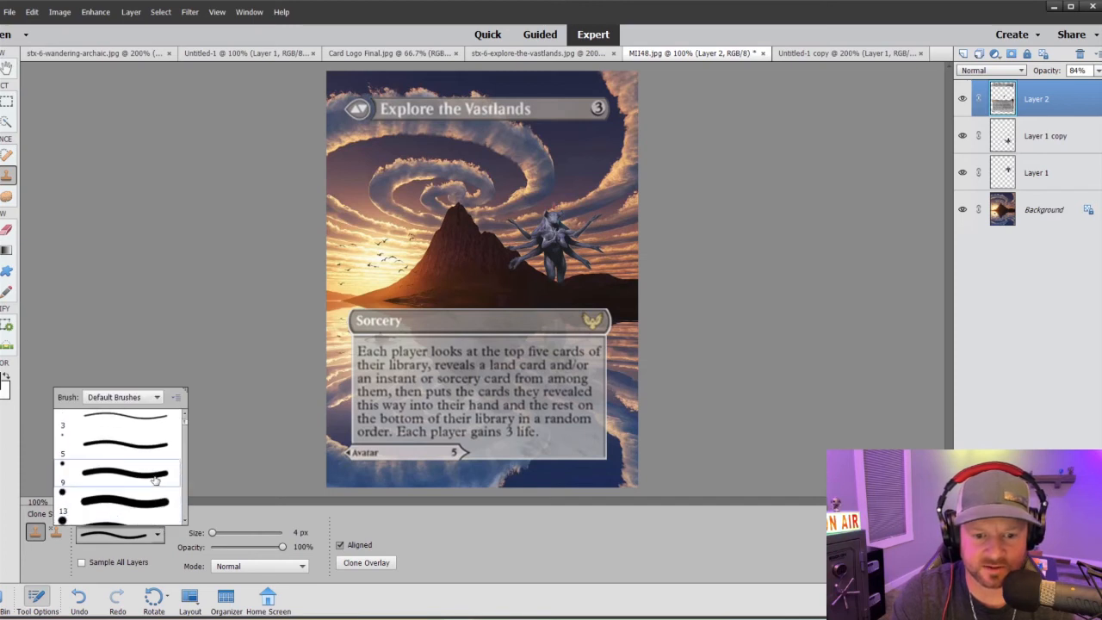
pyautogui.scroll(-3, 156, 481)
pyautogui.click(125, 471)
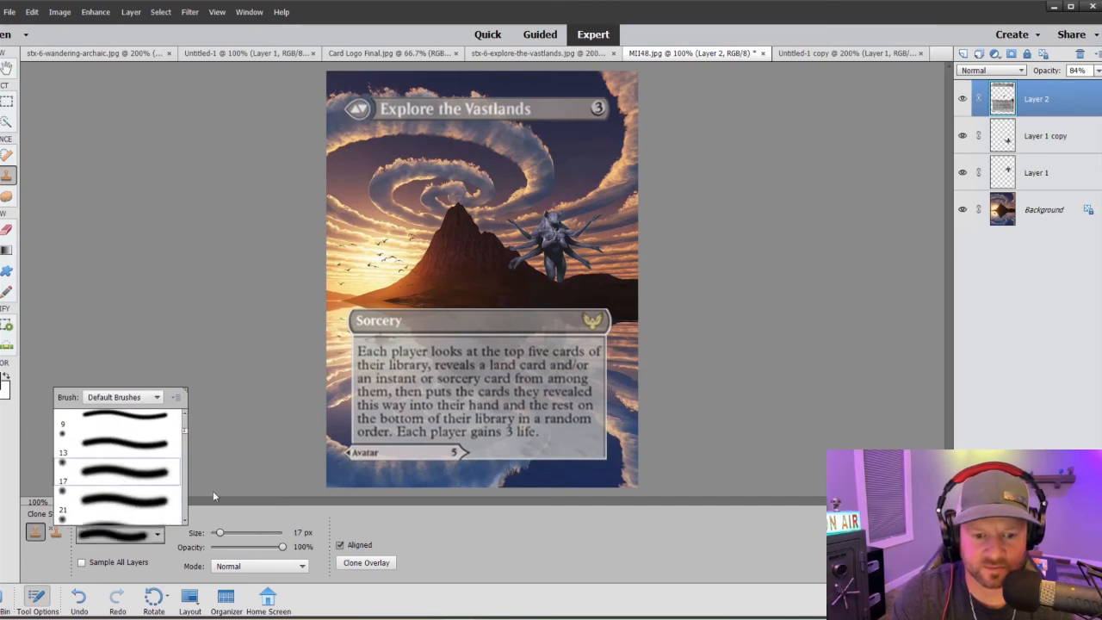
pyautogui.click(472, 549)
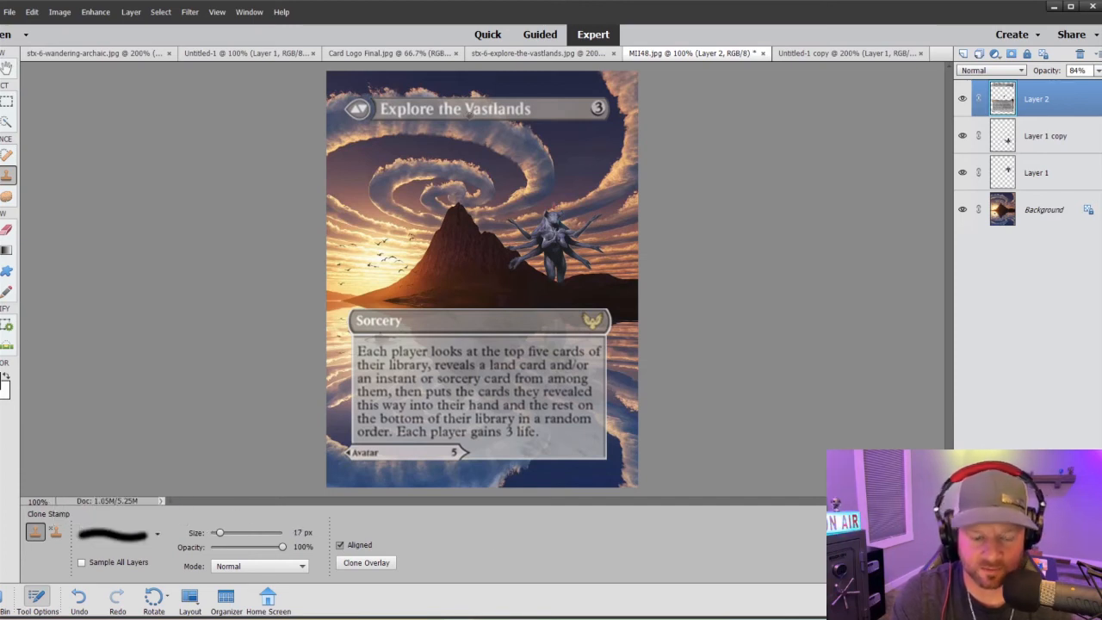
pyautogui.press(']')
pyautogui.press(']')
pyautogui.press(']')
pyautogui.press(']')
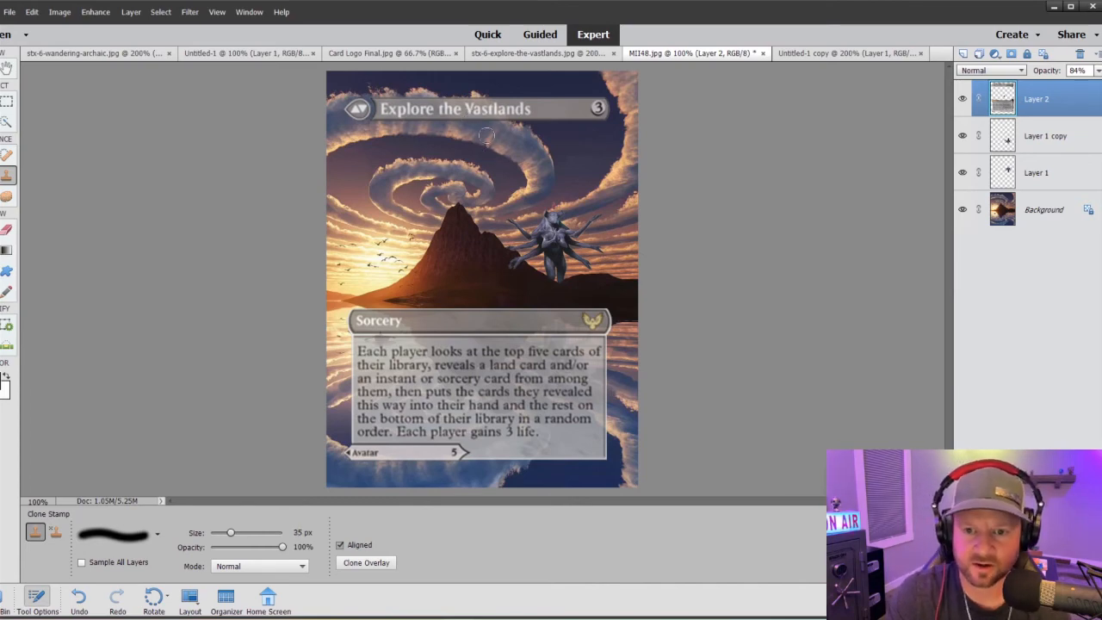
# Clone out the beginning of the Explore the Vastlands title bar on Layer 2, including its emblem, so the spiral cloud overlaps the bar
pyautogui.hotkey('ctrl', '=')
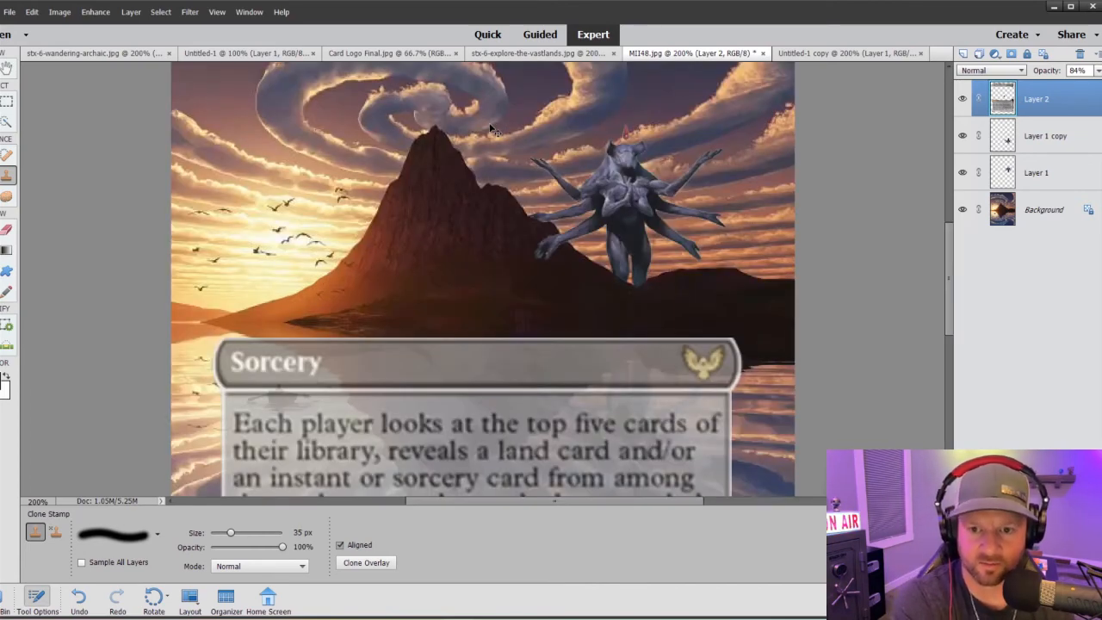
pyautogui.hotkey('ctrl', '-')
pyautogui.hotkey('ctrl', '=')
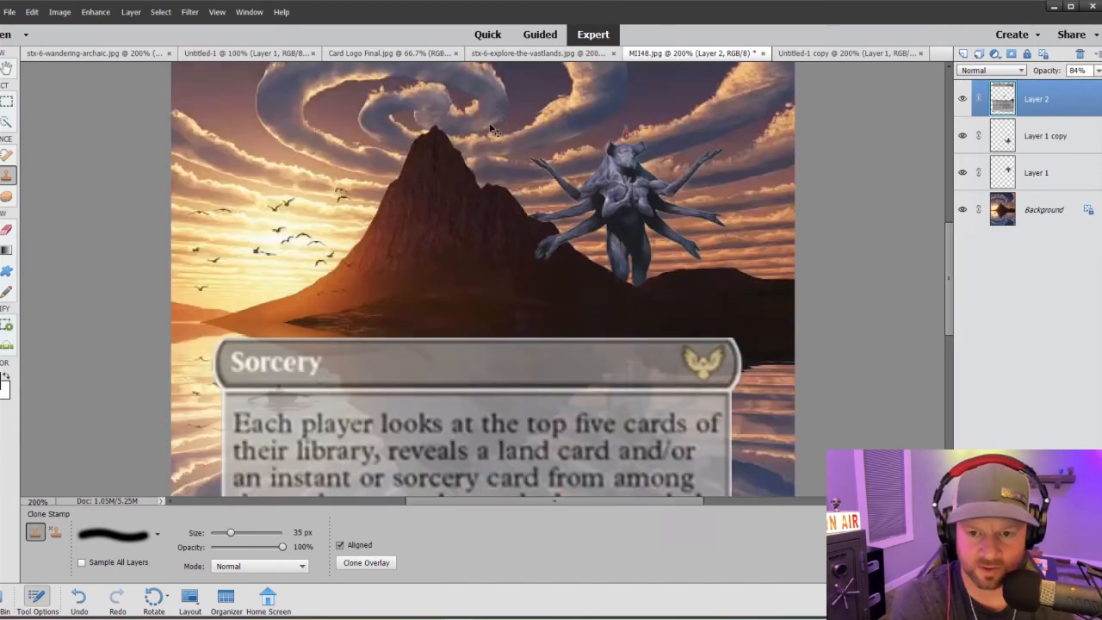
pyautogui.scroll(5, 575, 351)
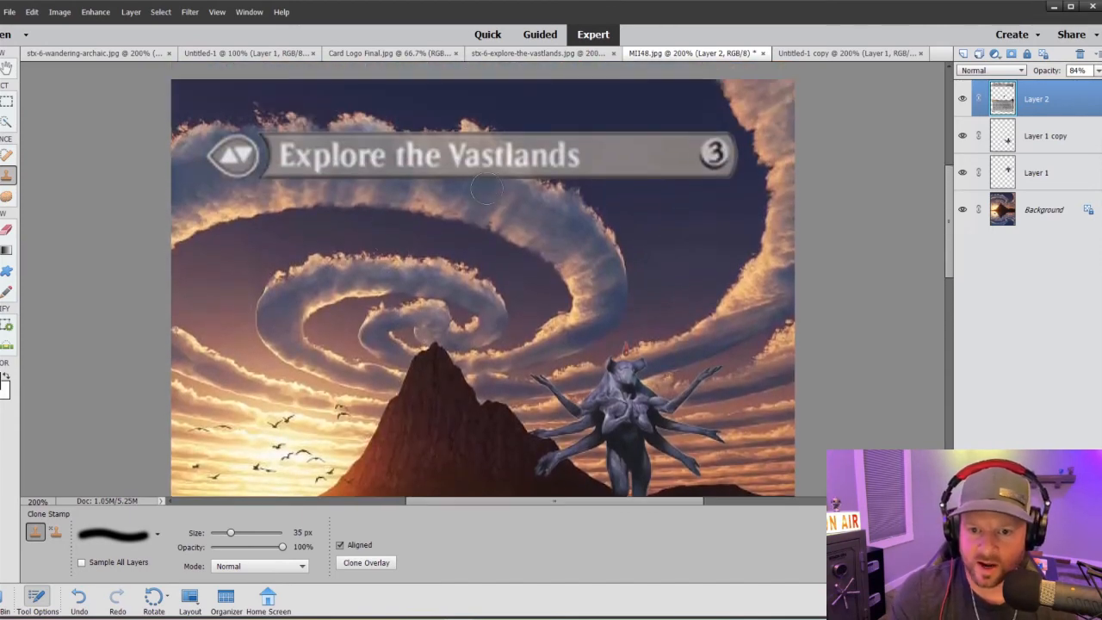
pyautogui.moveTo(486, 190)
pyautogui.mouseDown()
pyautogui.moveTo(380, 151)
pyautogui.moveTo(488, 187)
pyautogui.moveTo(437, 150)
pyautogui.moveTo(476, 182)
pyautogui.moveTo(472, 159)
pyautogui.moveTo(512, 185)
pyautogui.moveTo(347, 162)
pyautogui.moveTo(371, 170)
pyautogui.moveTo(311, 147)
pyautogui.moveTo(293, 162)
pyautogui.moveTo(293, 181)
pyautogui.moveTo(218, 143)
pyautogui.moveTo(236, 178)
pyautogui.moveTo(228, 134)
pyautogui.mouseUp()
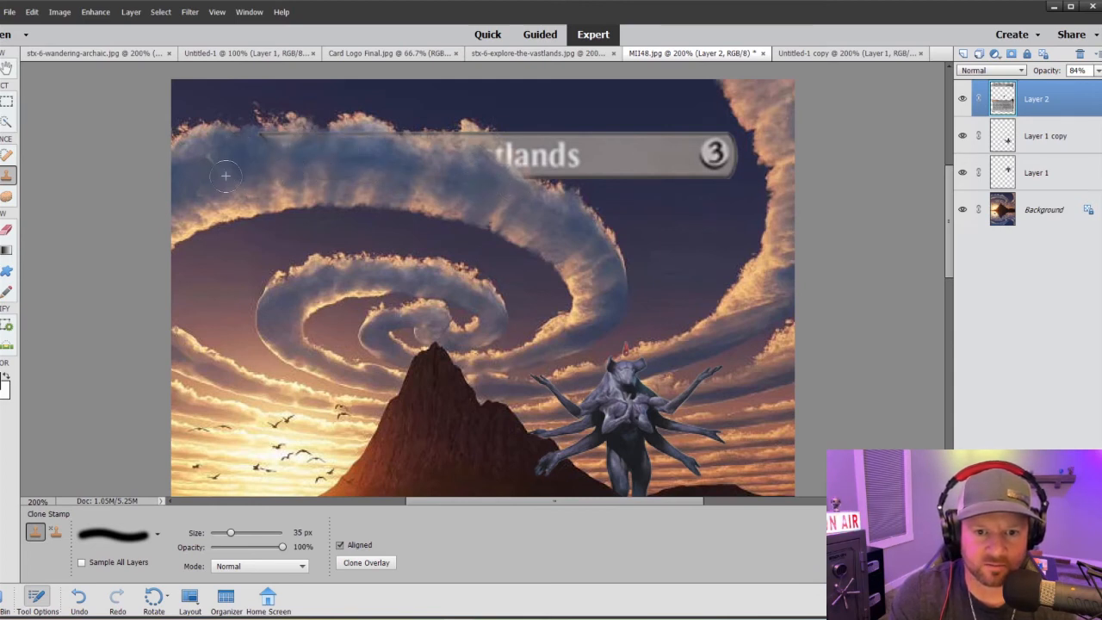
pyautogui.moveTo(226, 176)
pyautogui.mouseDown()
pyautogui.moveTo(281, 161)
pyautogui.moveTo(263, 152)
pyautogui.moveTo(291, 157)
pyautogui.mouseUp()
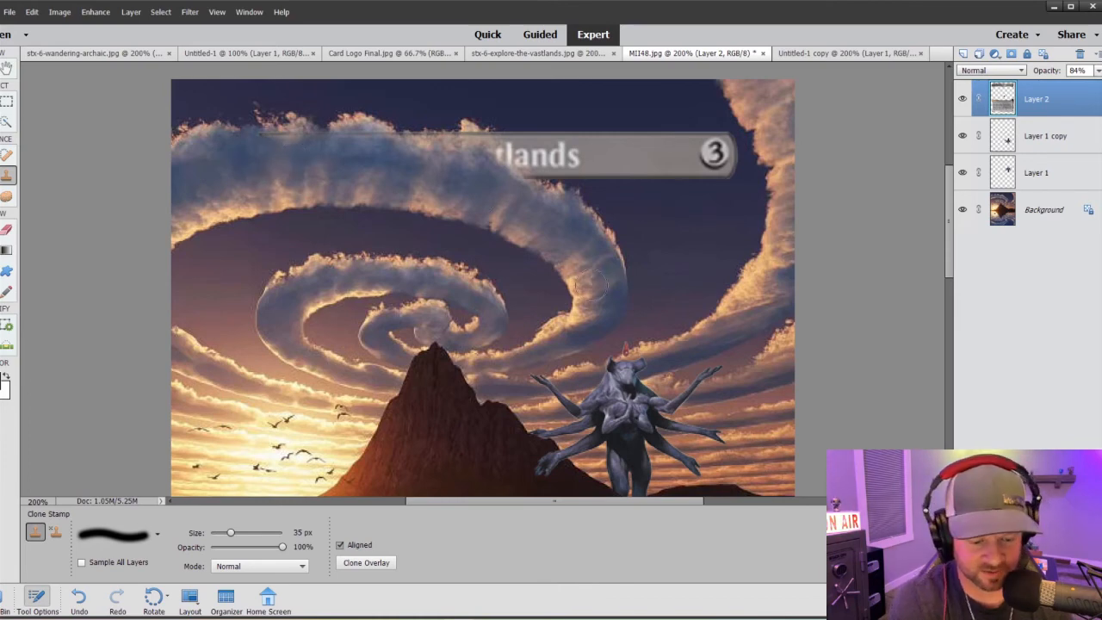
# Lower Layer 2's opacity to 53% and check the Sorcery bar and rules text against the artwork
pyautogui.hotkey('ctrl', '-')
pyautogui.hotkey('ctrl', '-')
pyautogui.hotkey('ctrl', '+')
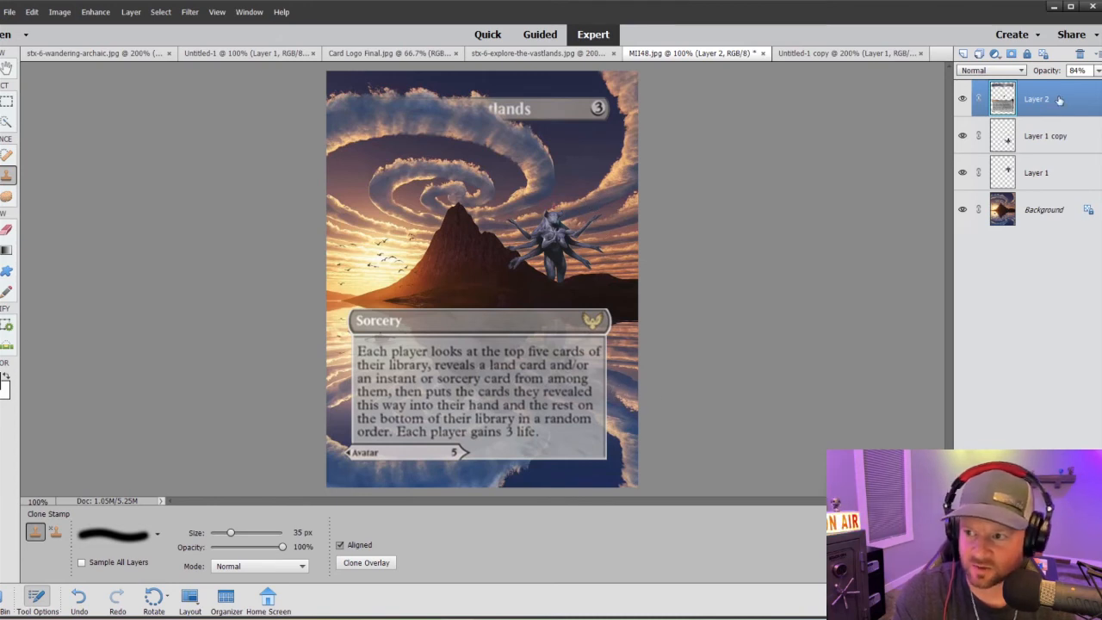
pyautogui.moveTo(1098, 72); pyautogui.dragTo(1074, 105)
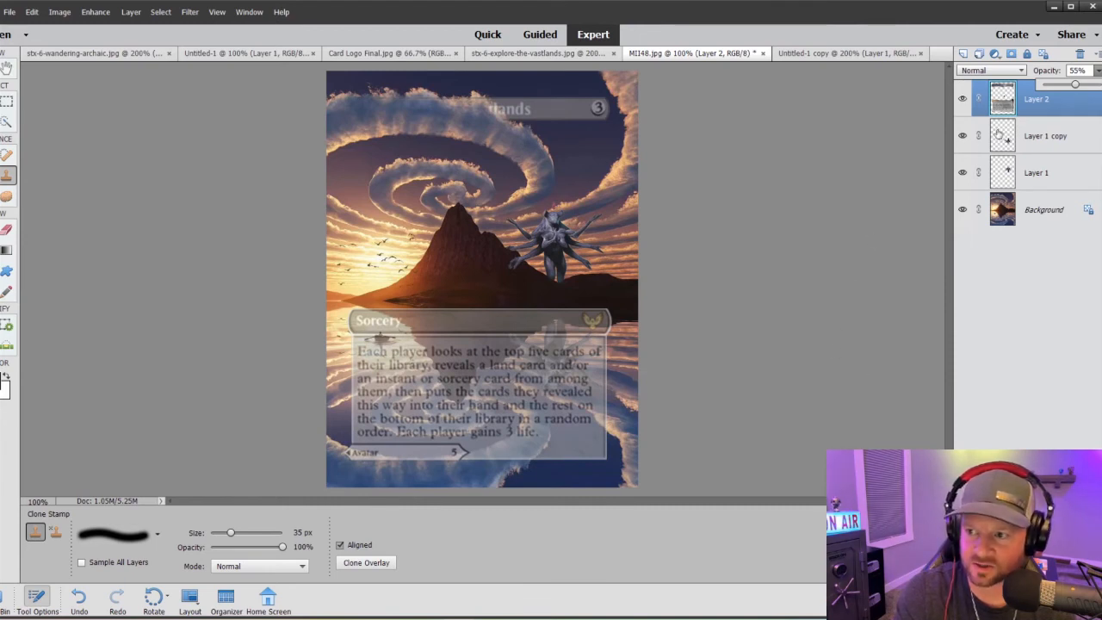
pyautogui.click(1083, 86)
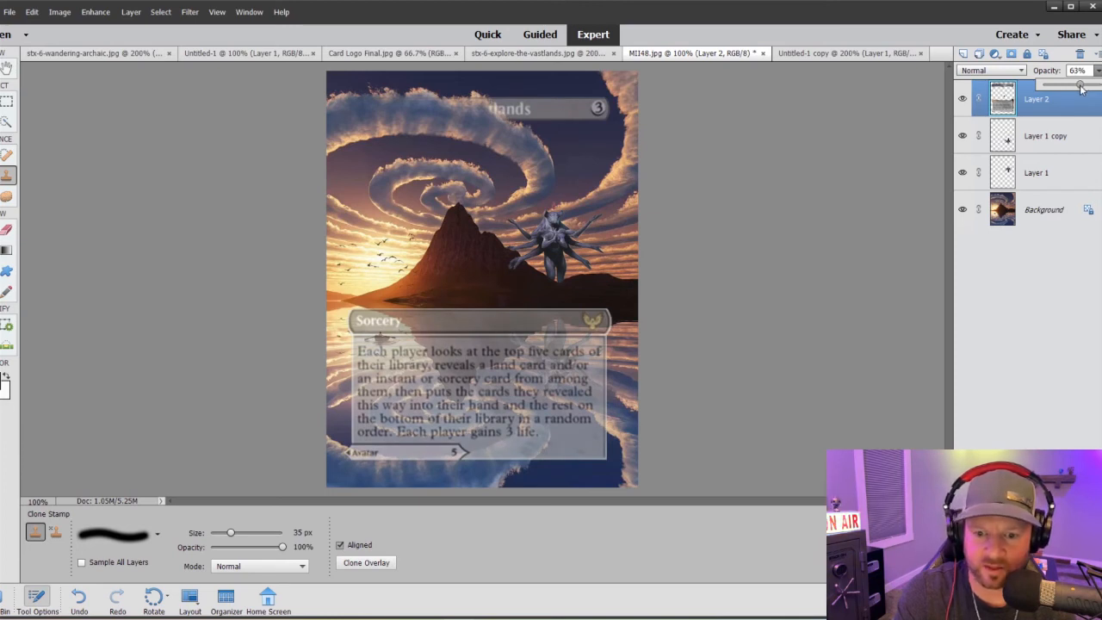
pyautogui.moveTo(1083, 86); pyautogui.dragTo(1080, 89)
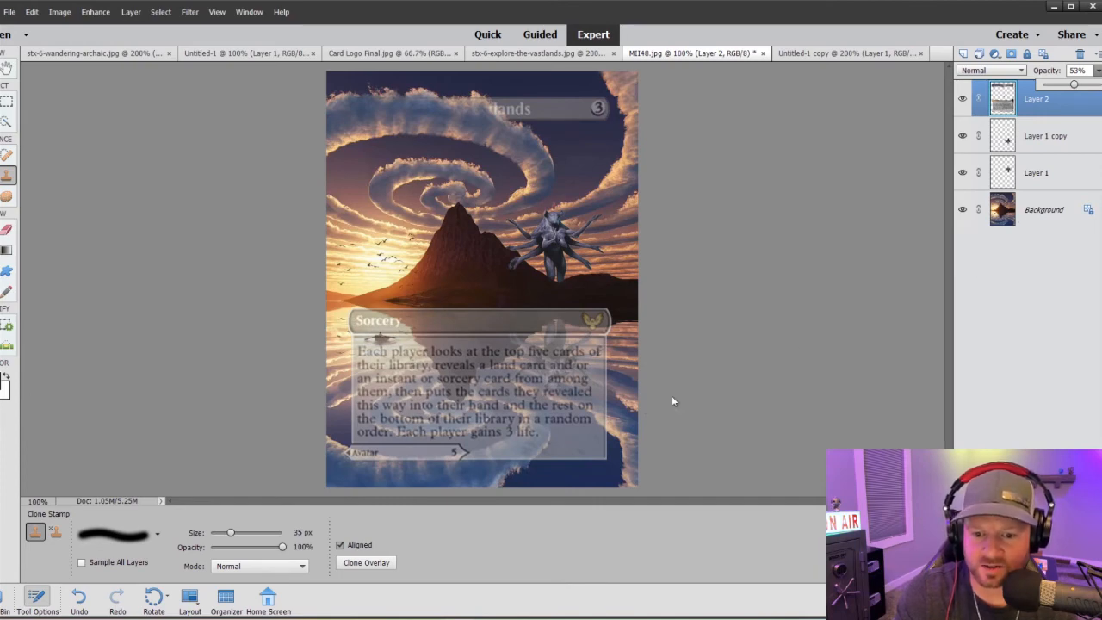
pyautogui.hotkey('ctrl', '=')
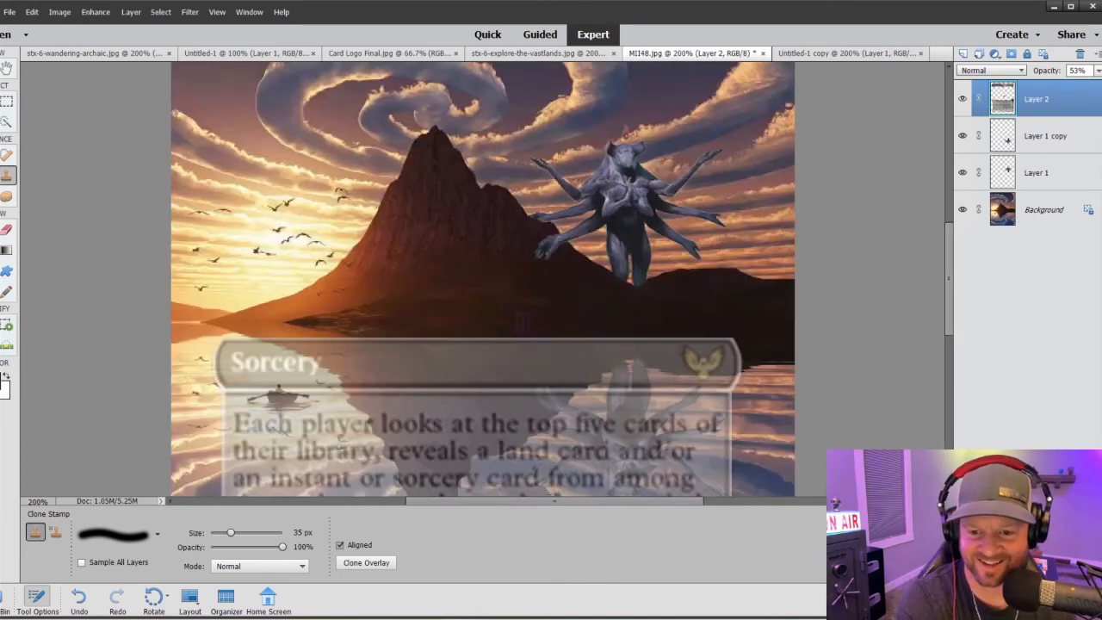
pyautogui.scroll(-3, 551, 357)
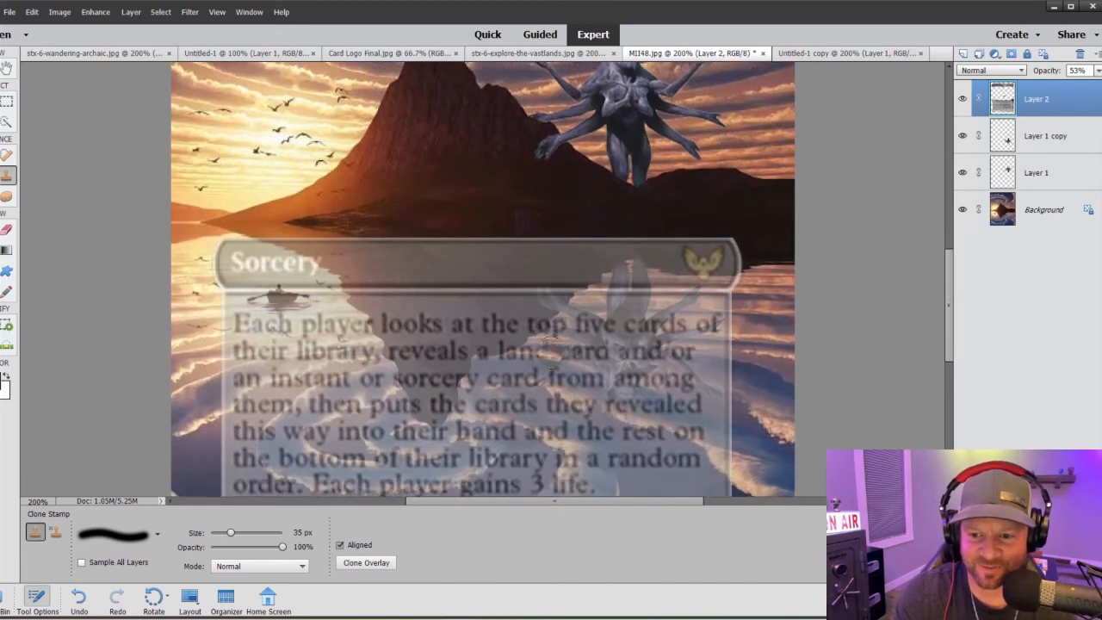
pyautogui.scroll(-1, 531, 323)
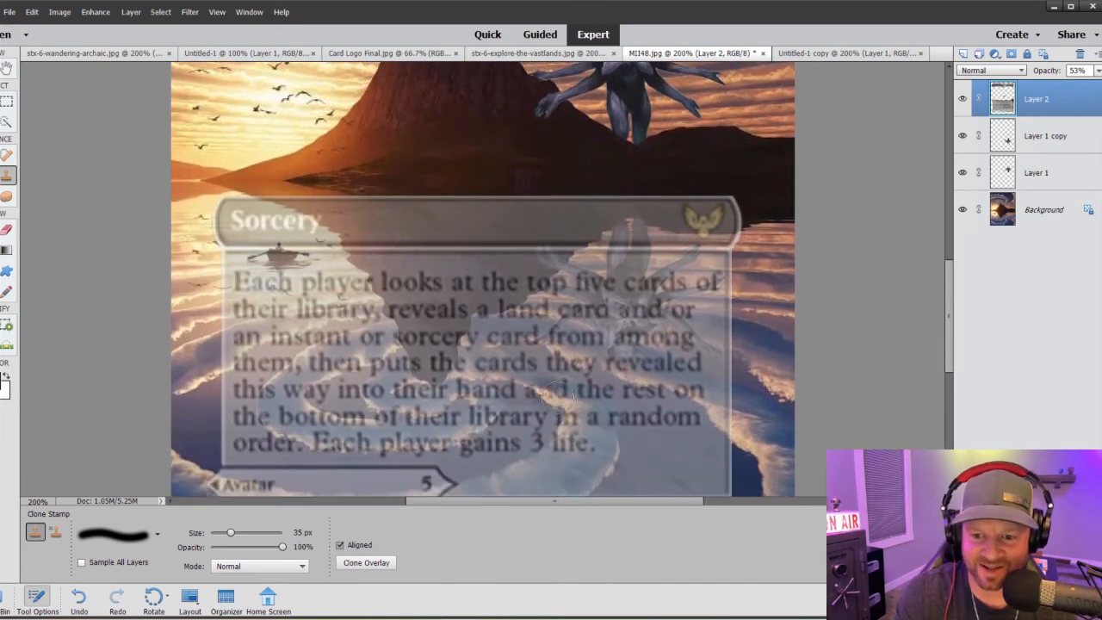
pyautogui.hotkey('ctrl', '-')
pyautogui.hotkey('ctrl', '-')
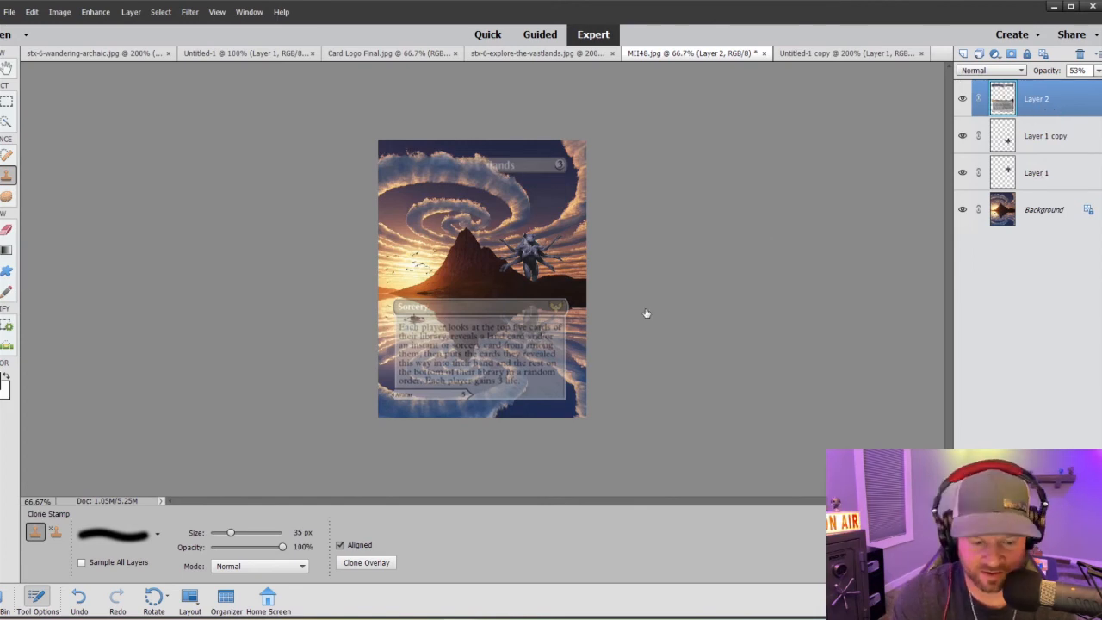
# Switch the Clone Stamp to the hard 9 px default brush and resize it to 20 px
pyautogui.hotkey('ctrl', '=')
pyautogui.hotkey('ctrl', '=')
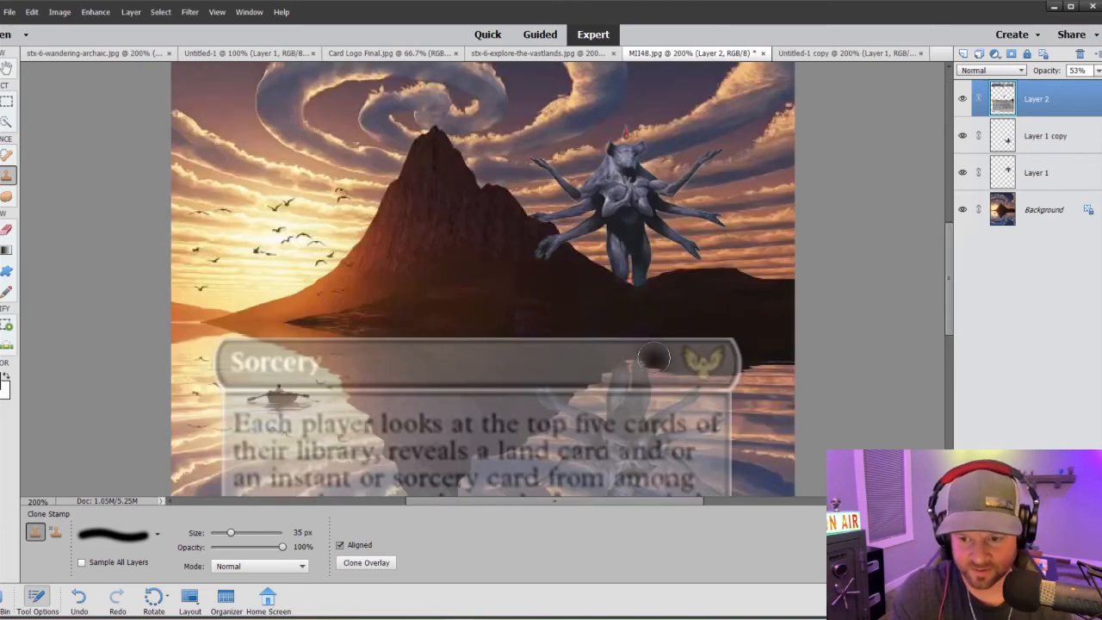
pyautogui.click(157, 535)
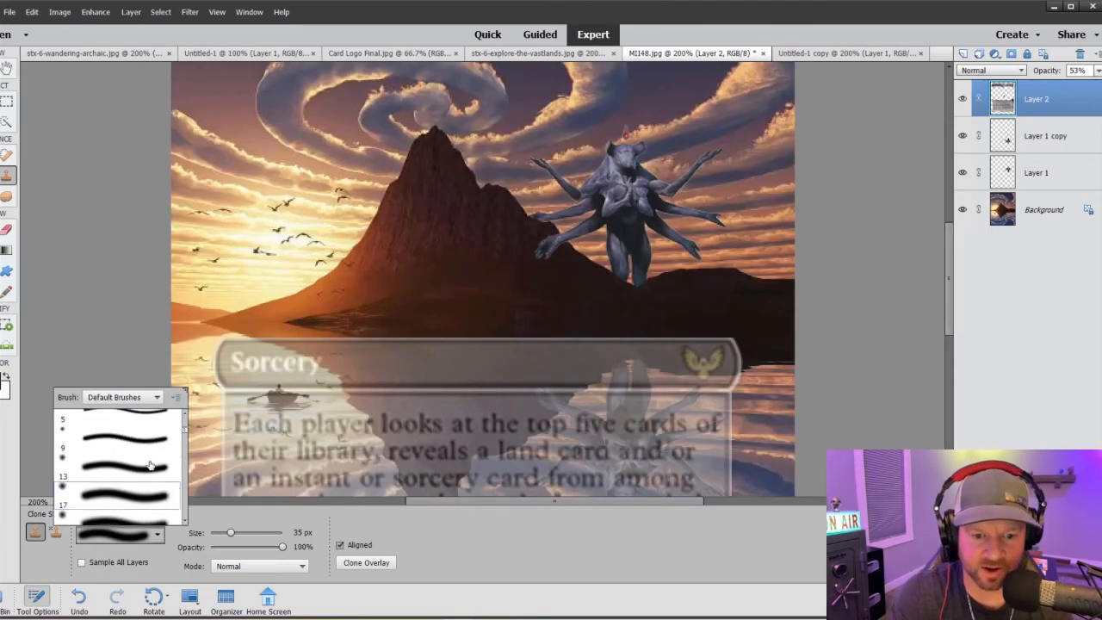
pyautogui.scroll(-1, 148, 462)
pyautogui.click(129, 431)
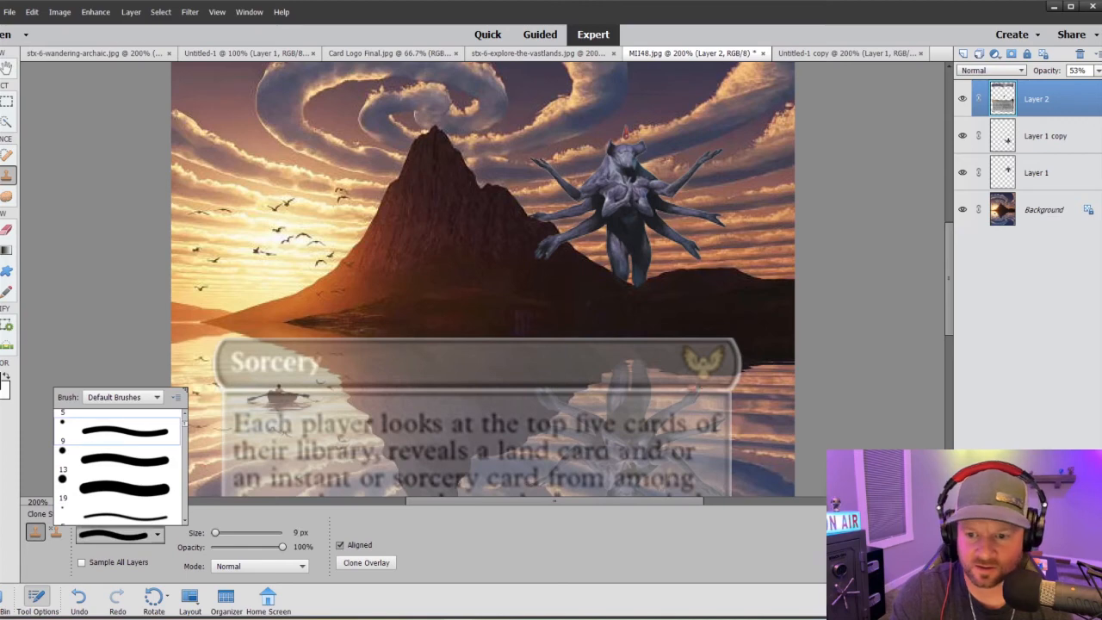
pyautogui.press(']')
pyautogui.press(']')
pyautogui.press(']')
pyautogui.press(']')
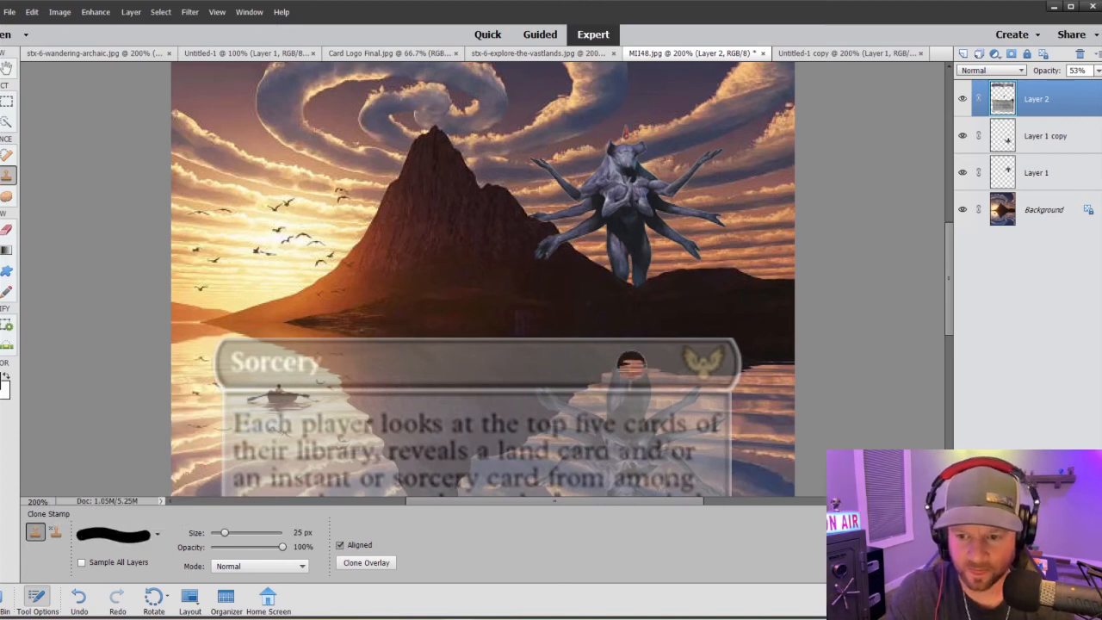
pyautogui.press('[')
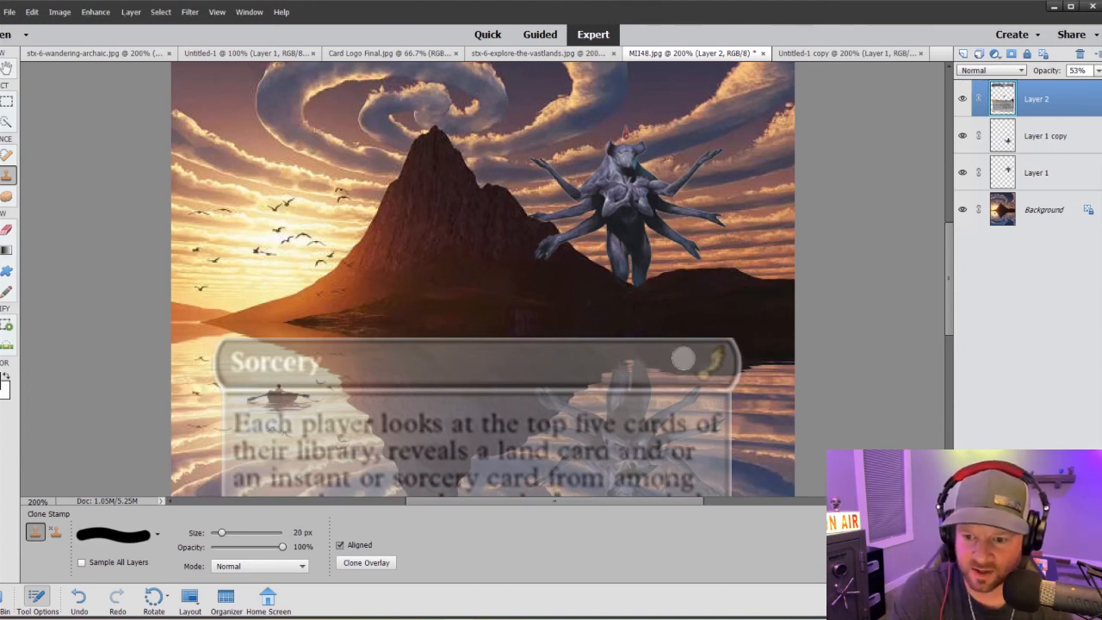
# Clone out the gold emblem at the end of the Sorcery bar on Layer 2, undoing and redoing the blending stroke beside it
pyautogui.moveTo(684, 358)
pyautogui.mouseDown()
pyautogui.moveTo(694, 367)
pyautogui.moveTo(717, 358)
pyautogui.moveTo(683, 355)
pyautogui.moveTo(717, 356)
pyautogui.moveTo(684, 373)
pyautogui.moveTo(718, 355)
pyautogui.moveTo(700, 372)
pyautogui.moveTo(726, 367)
pyautogui.moveTo(689, 369)
pyautogui.mouseUp()
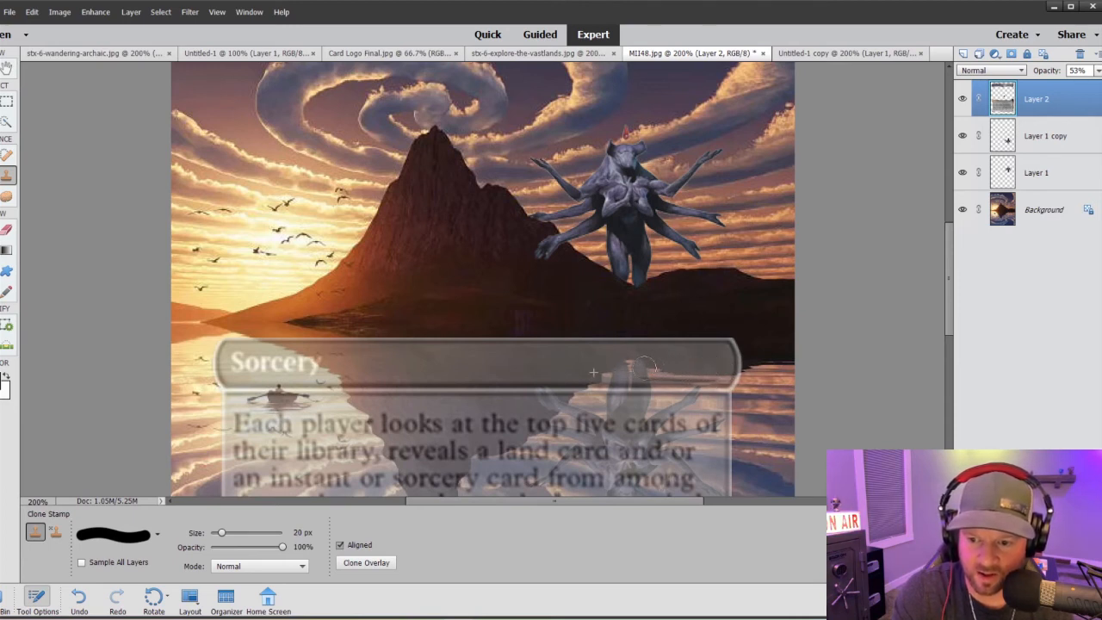
pyautogui.moveTo(654, 369); pyautogui.dragTo(641, 367)
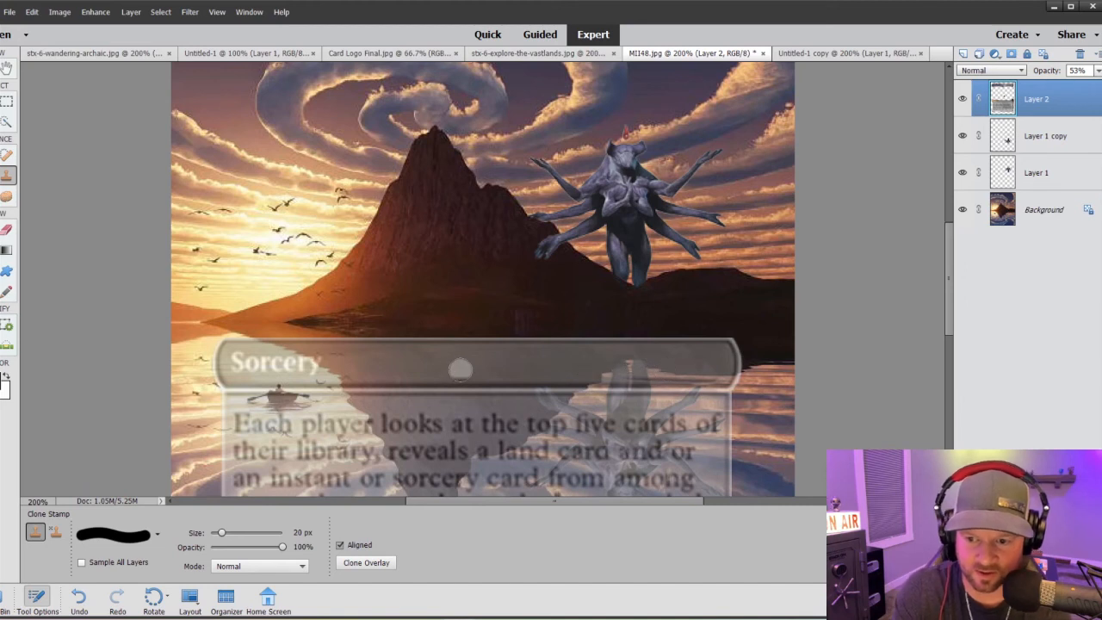
pyautogui.hotkey('ctrl', 'z')
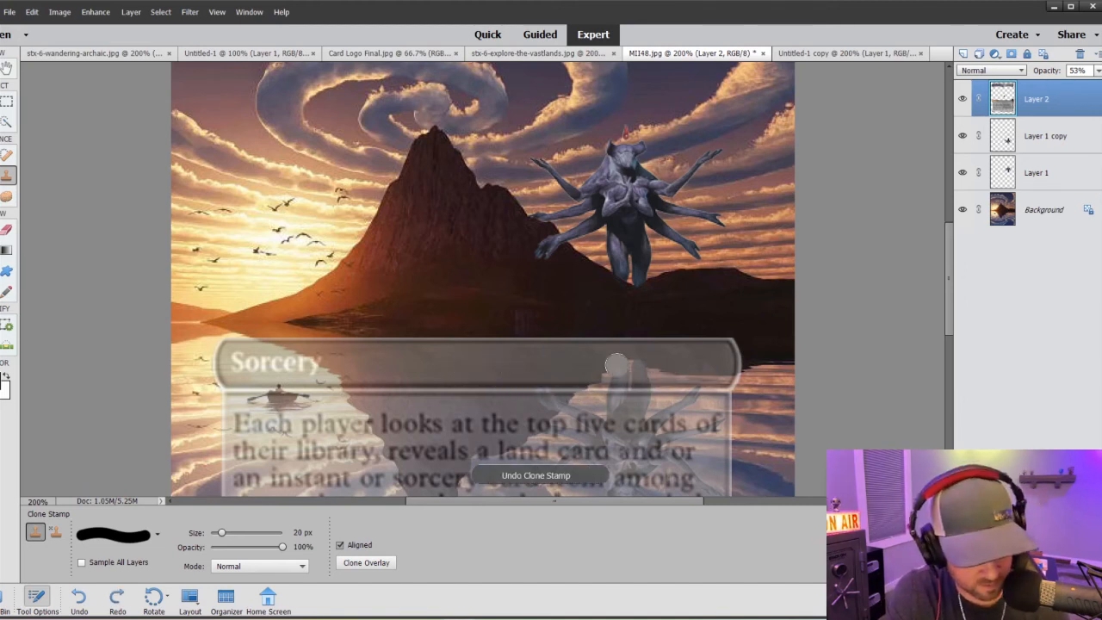
pyautogui.moveTo(618, 362)
pyautogui.mouseDown()
pyautogui.moveTo(717, 369)
pyautogui.moveTo(661, 370)
pyautogui.mouseUp()
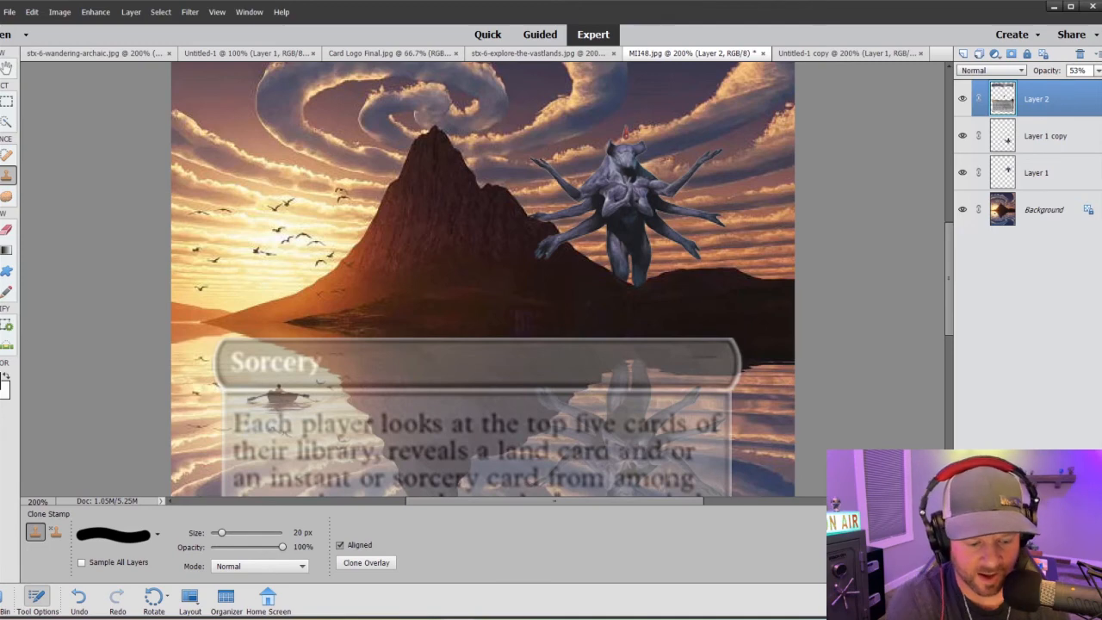
# Raise Layer 2's opacity to 61%
pyautogui.hotkey('ctrl', '-')
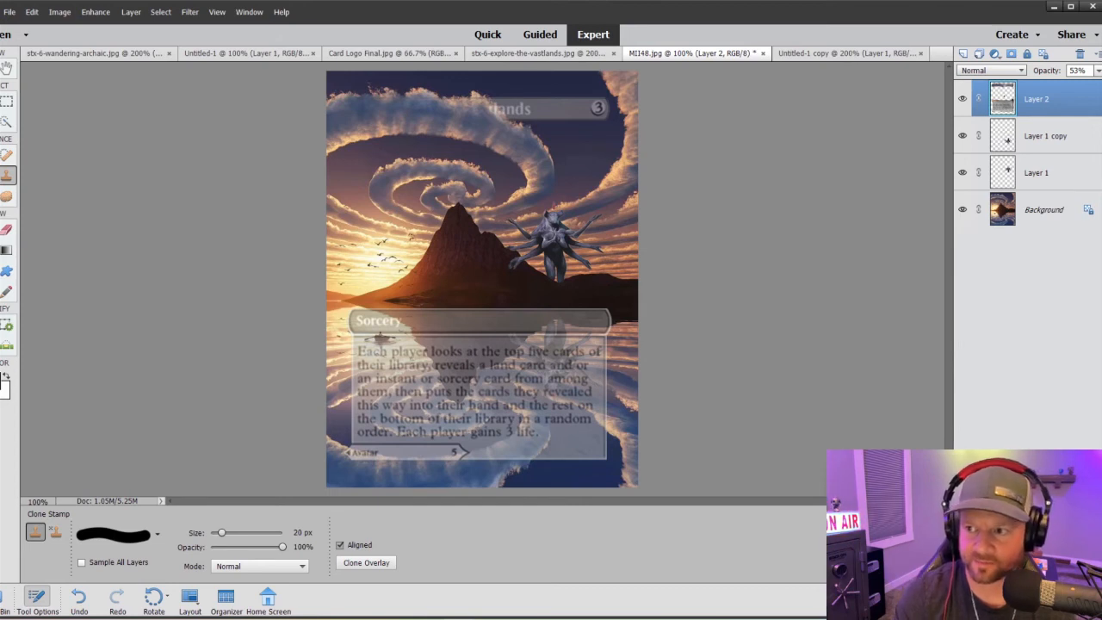
pyautogui.click(1097, 72)
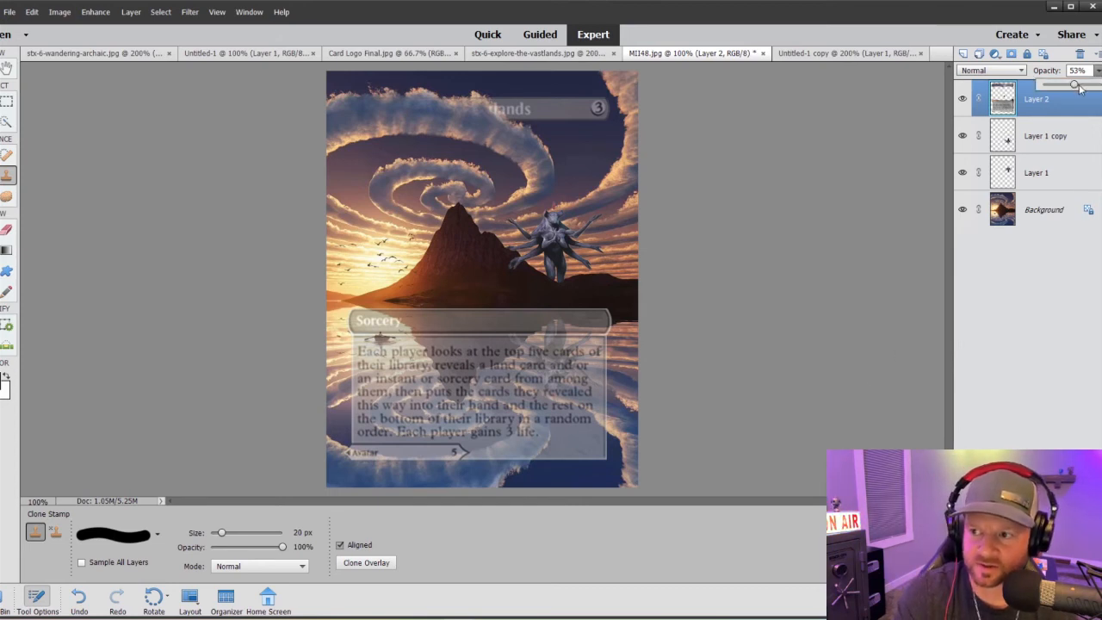
pyautogui.moveTo(1079, 86); pyautogui.dragTo(1080, 86)
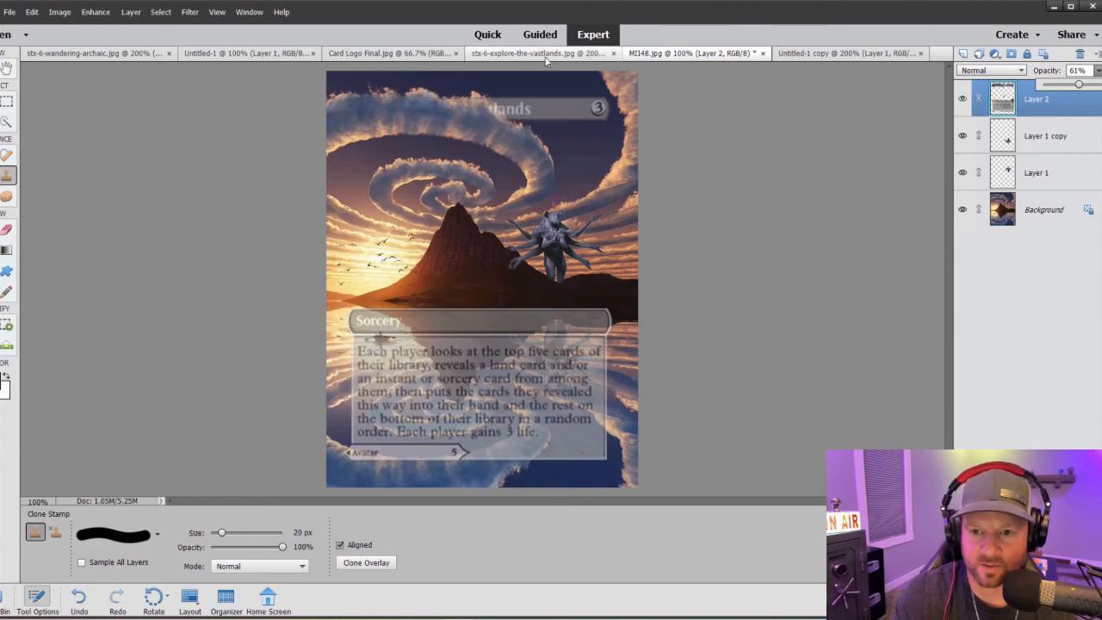
# Copy the selected CS logo from Card Logo Final.jpg and paste it into MII48.jpg as a new layer
pyautogui.click(405, 53)
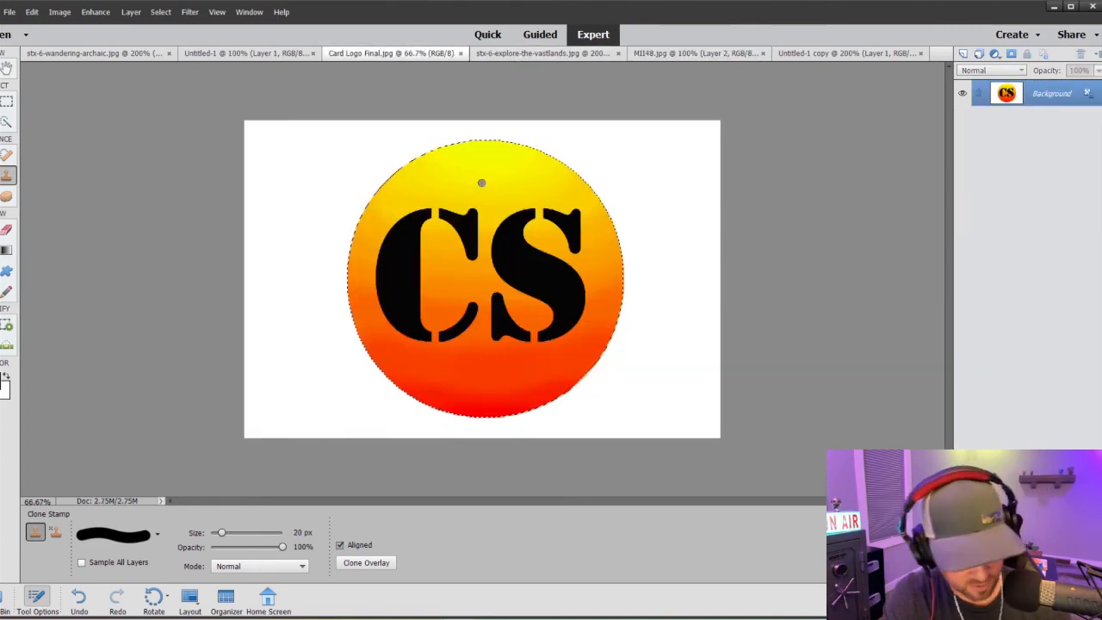
pyautogui.click(693, 53)
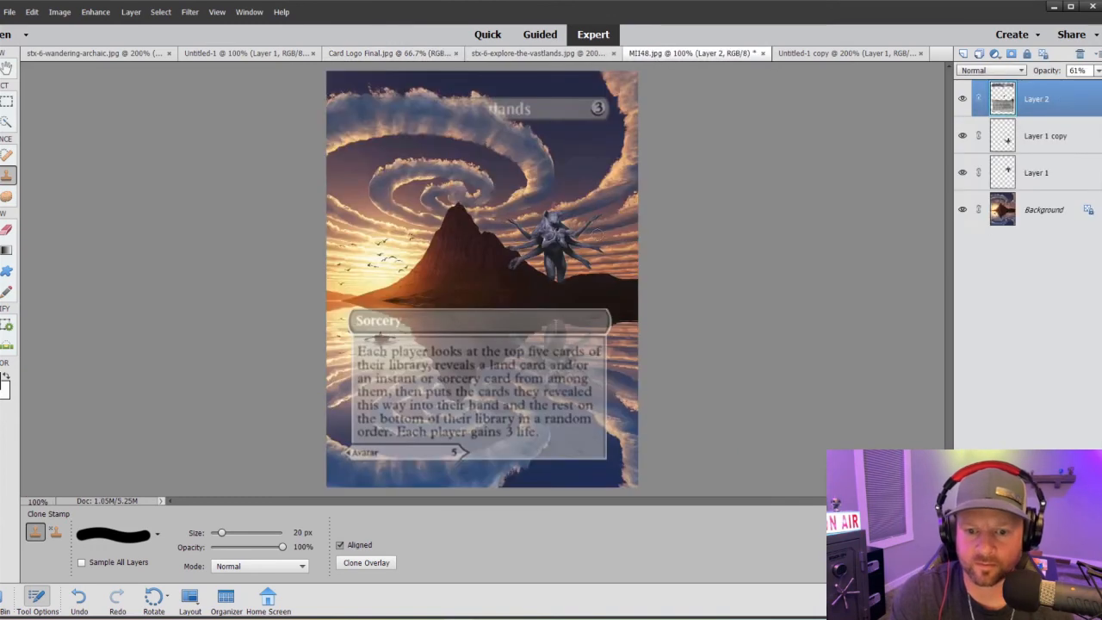
pyautogui.hotkey('ctrl', 'v')
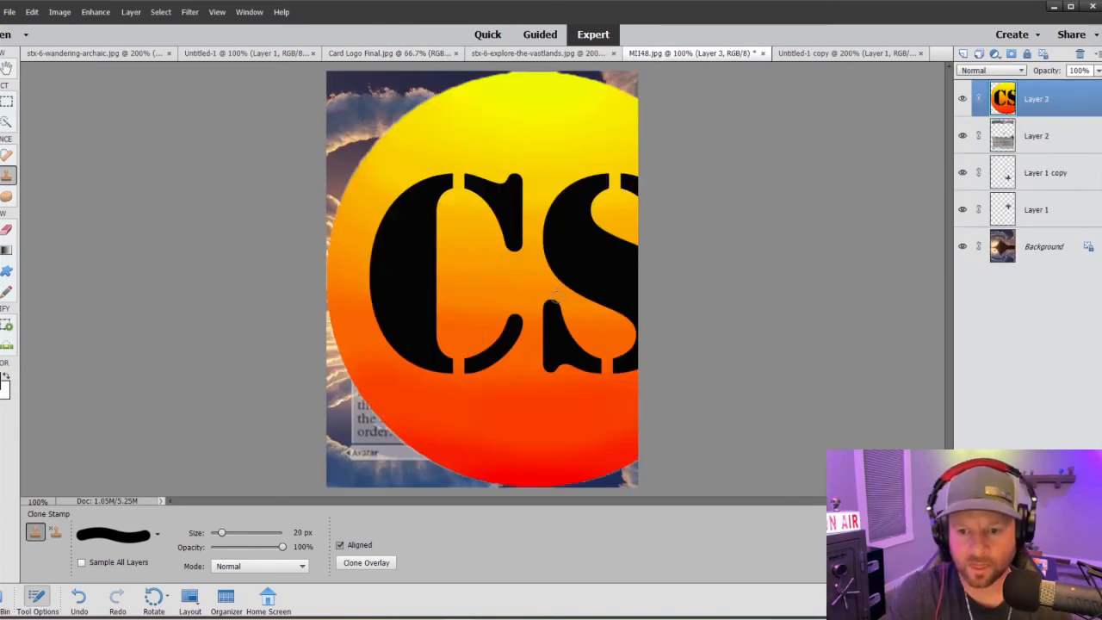
# Scale the pasted CS logo proportionally down to 5.65% of its original size
pyautogui.press('v')
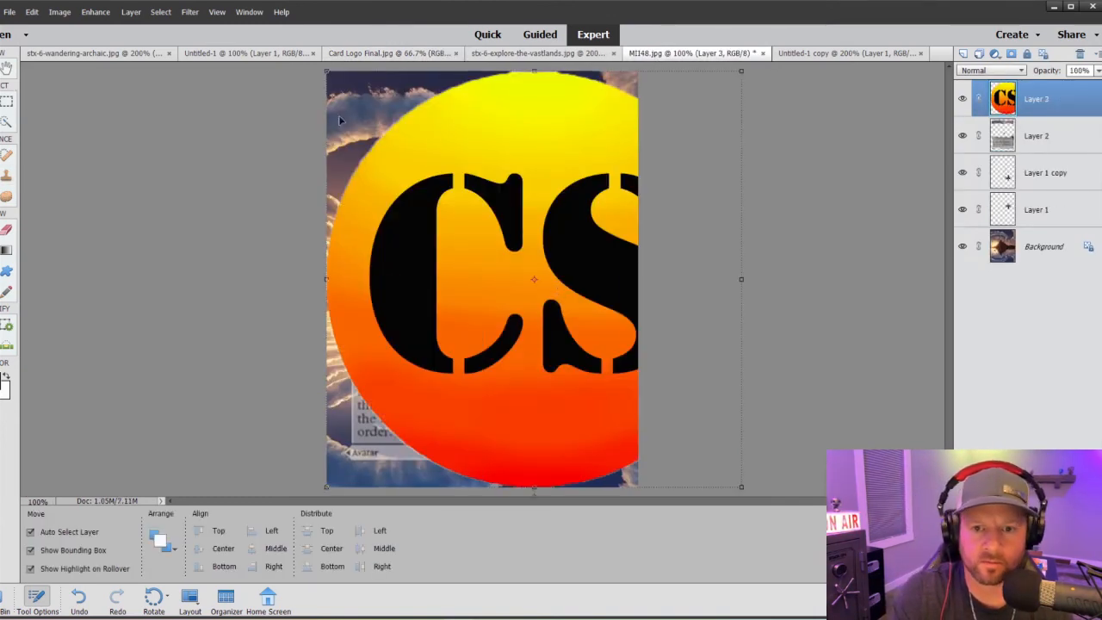
pyautogui.moveTo(327, 73); pyautogui.dragTo(539, 284)
pyautogui.moveTo(592, 353); pyautogui.dragTo(404, 291)
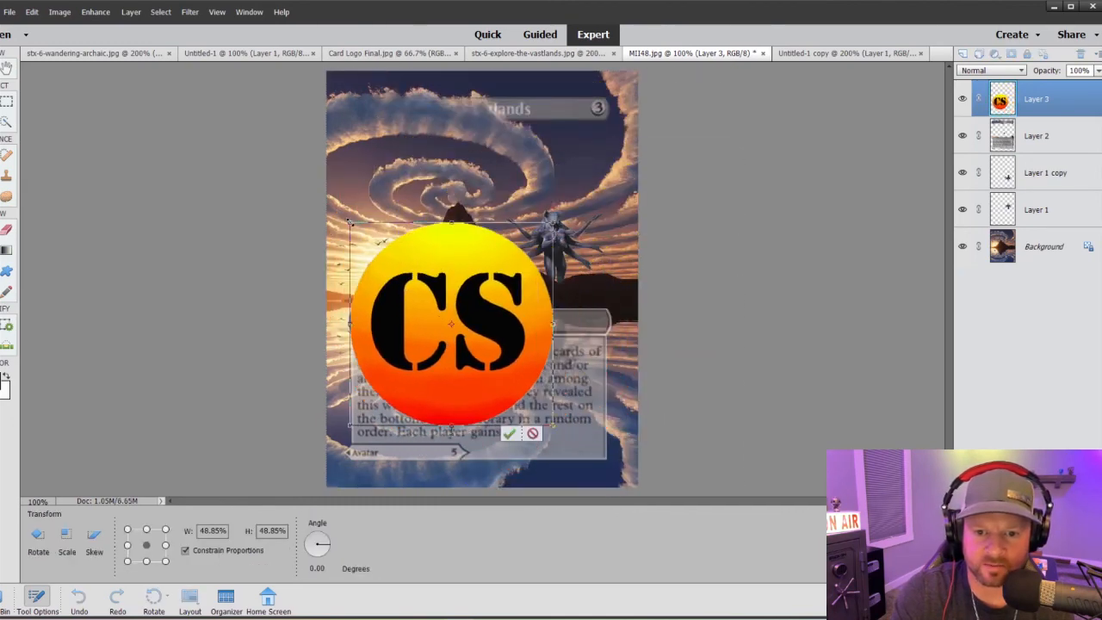
pyautogui.moveTo(349, 222); pyautogui.dragTo(514, 365)
pyautogui.moveTo(521, 405); pyautogui.dragTo(479, 260)
# Move the CS logo from the mountain to just above the figure's raised hand nearest the card edge
pyautogui.hotkey('ctrl', '=')
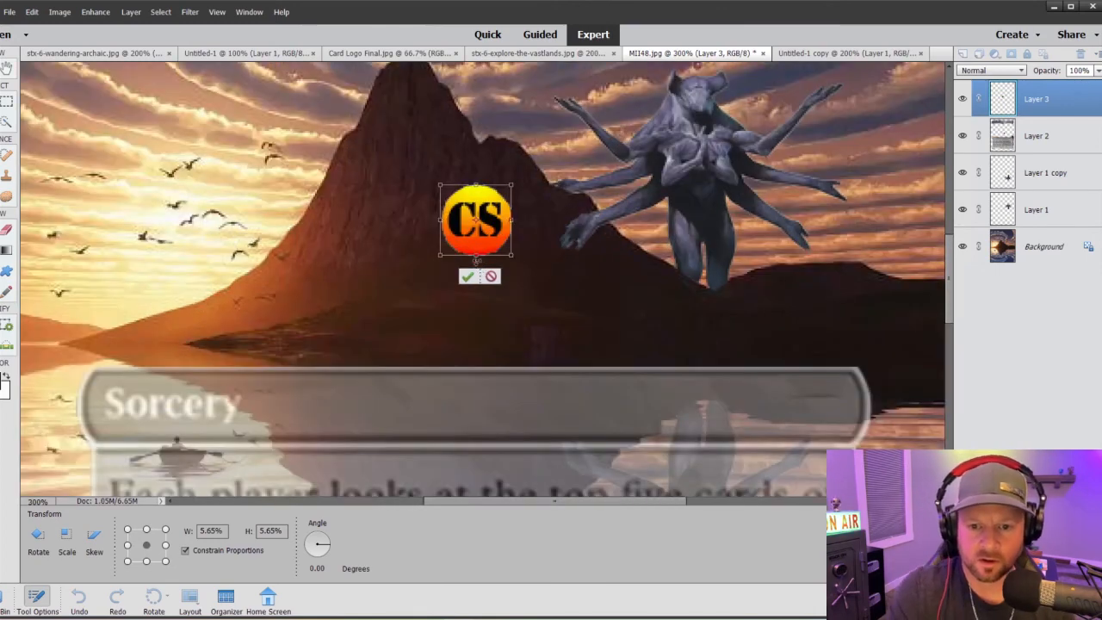
pyautogui.scroll(3, 474, 258)
pyautogui.scroll(1, 476, 328)
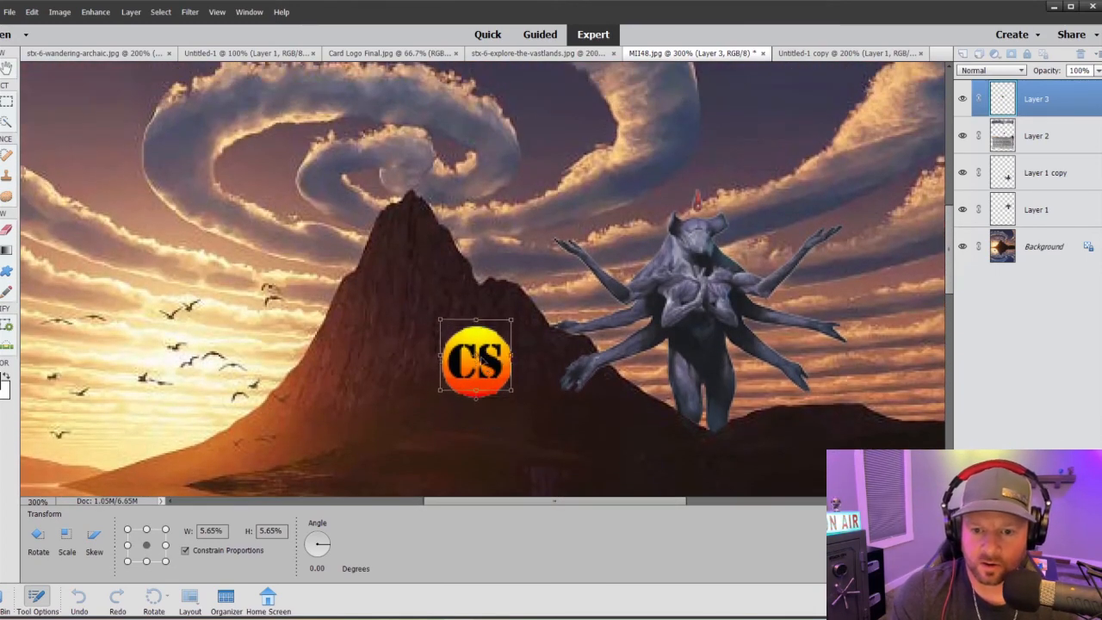
pyautogui.moveTo(484, 377); pyautogui.dragTo(476, 219)
pyautogui.moveTo(555, 355); pyautogui.dragTo(824, 200)
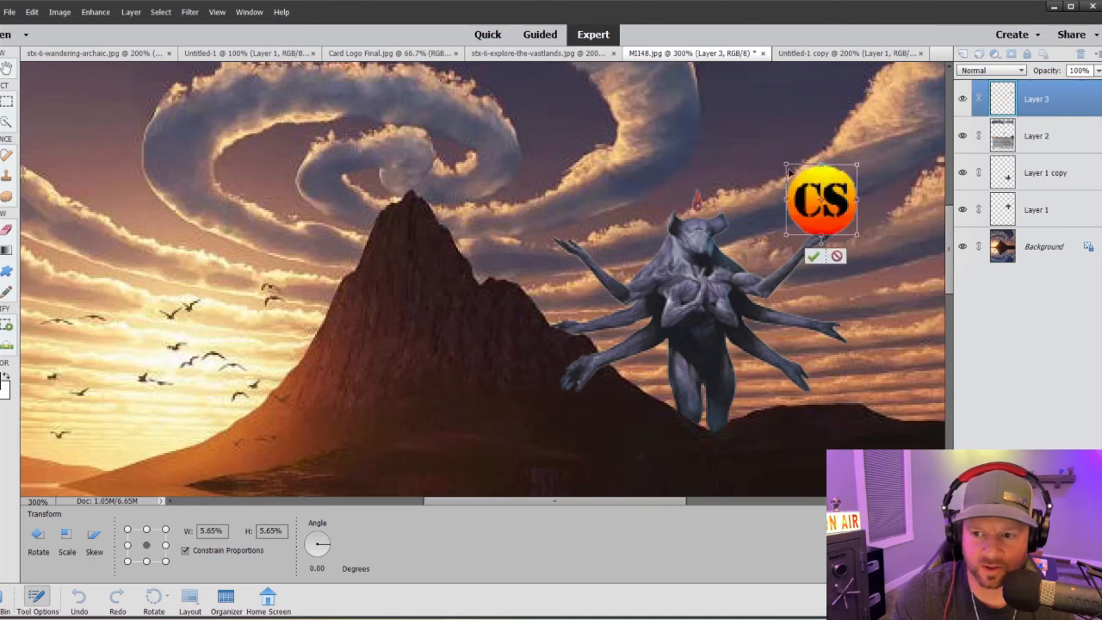
# Shrink the CS logo further to fit the raised palm, set it on the hand and apply the transform
pyautogui.moveTo(786, 165); pyautogui.dragTo(815, 195)
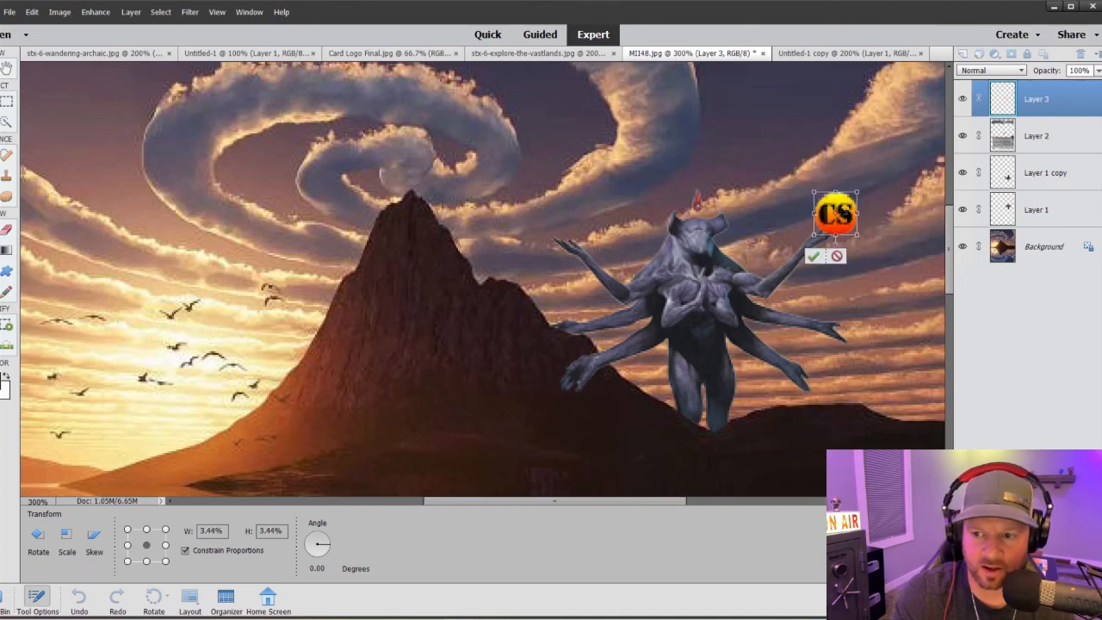
pyautogui.moveTo(845, 228); pyautogui.dragTo(816, 222)
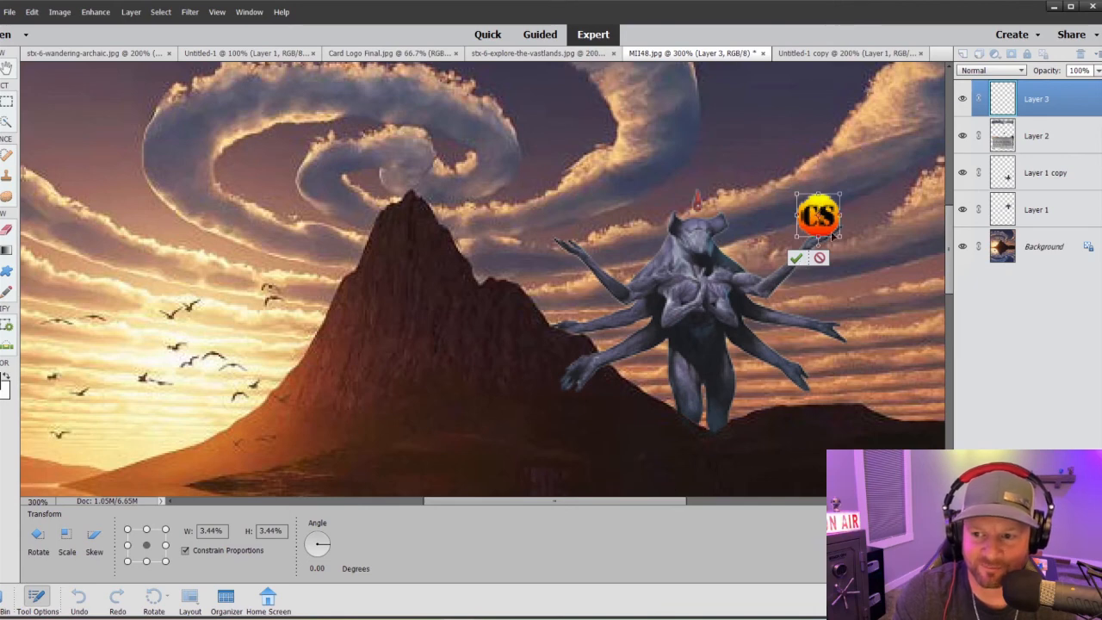
pyautogui.moveTo(793, 191); pyautogui.dragTo(820, 219)
pyautogui.click(796, 257)
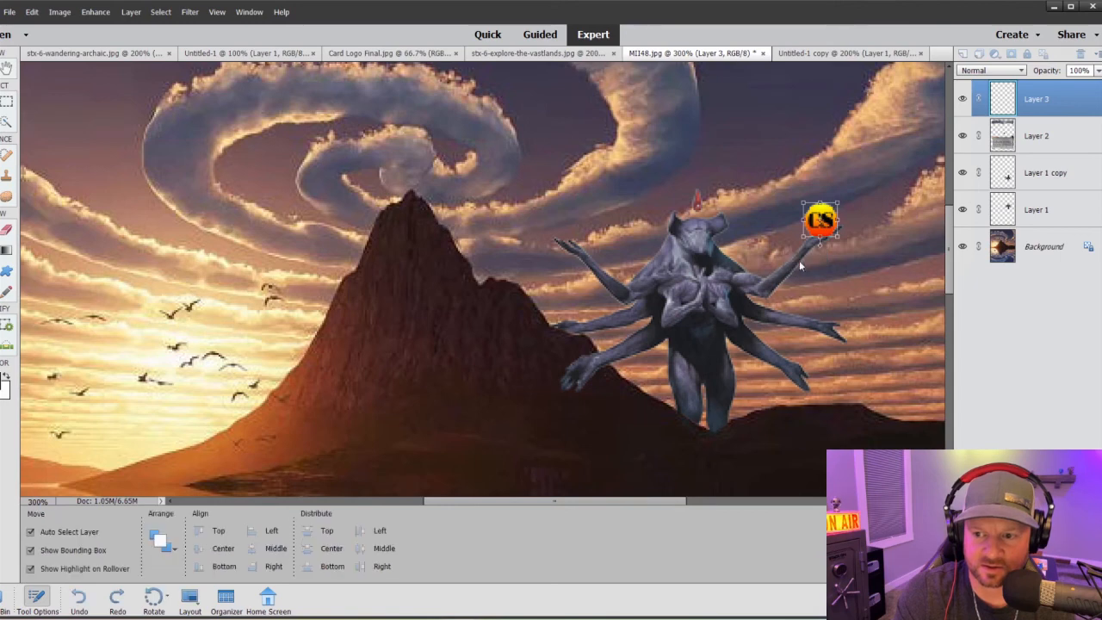
# Make Layer 1 active and reduce the Clone Stamp brush to 4 px for sampling the raised hand
pyautogui.hotkey('ctrl', '=')
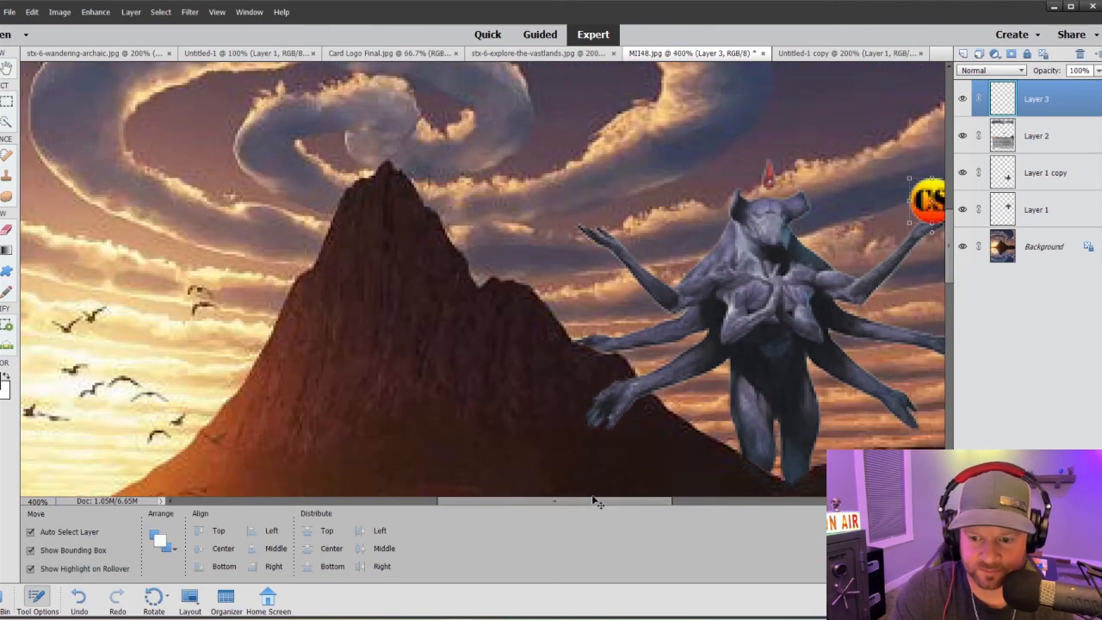
pyautogui.hotkey('alt', '[')
pyautogui.hotkey('shift', 'alt', '[')
pyautogui.hscroll(3, 603, 501)
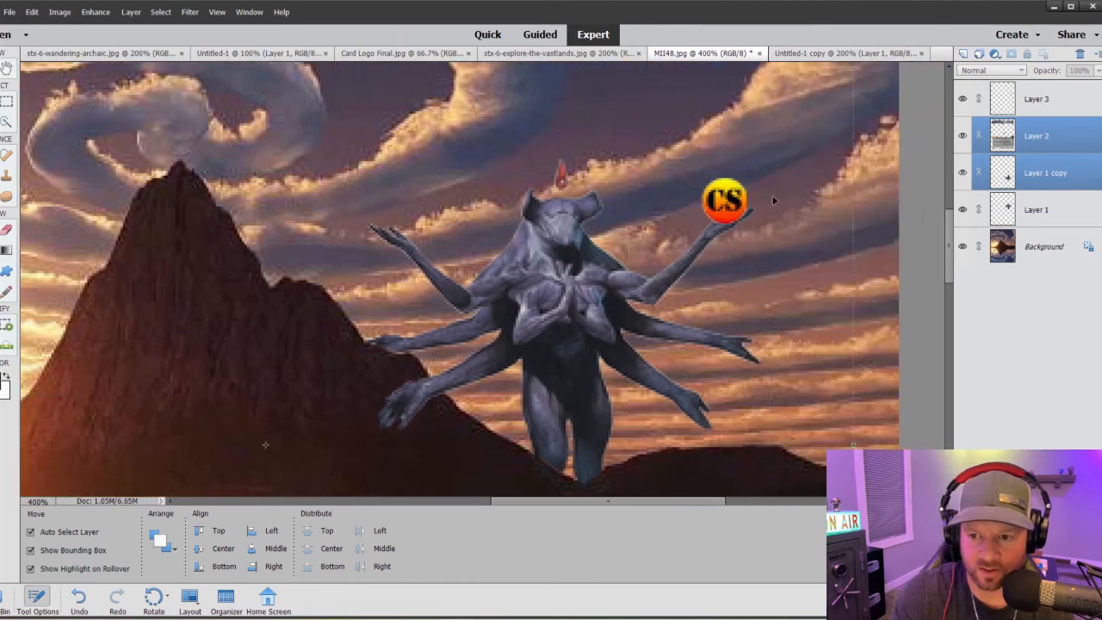
pyautogui.scroll(2, 806, 244)
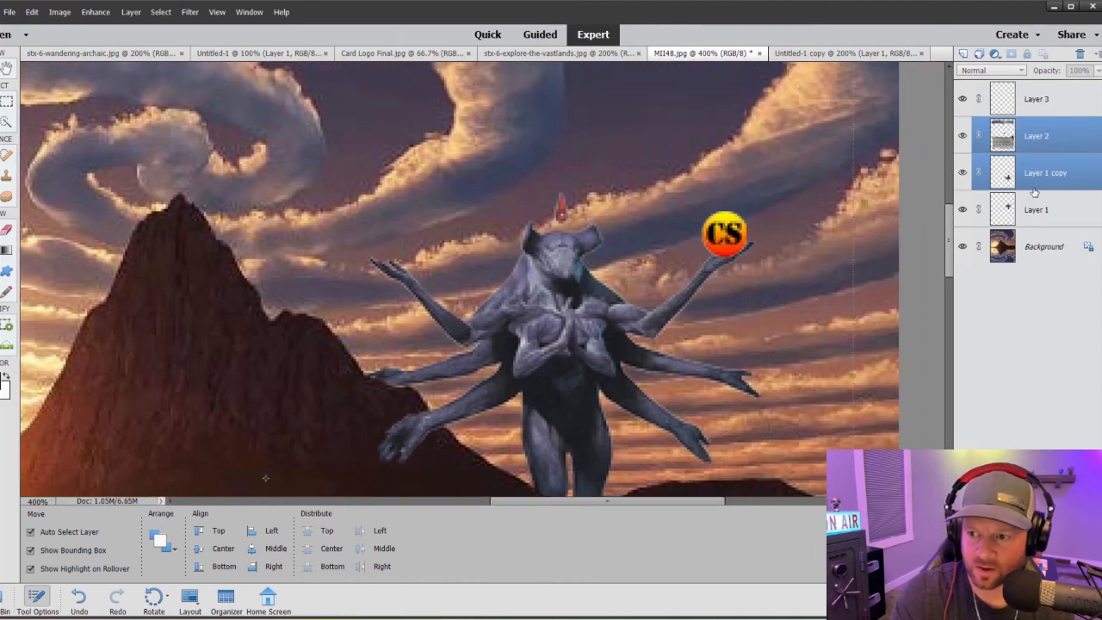
pyautogui.click(1042, 181)
pyautogui.click(1040, 216)
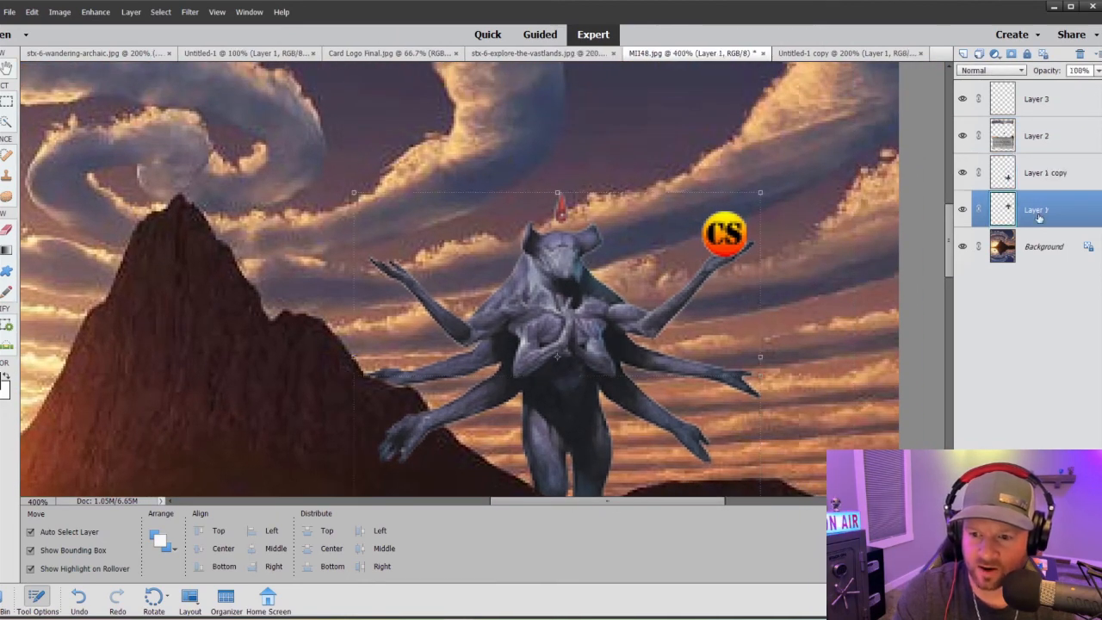
pyautogui.click(7, 174)
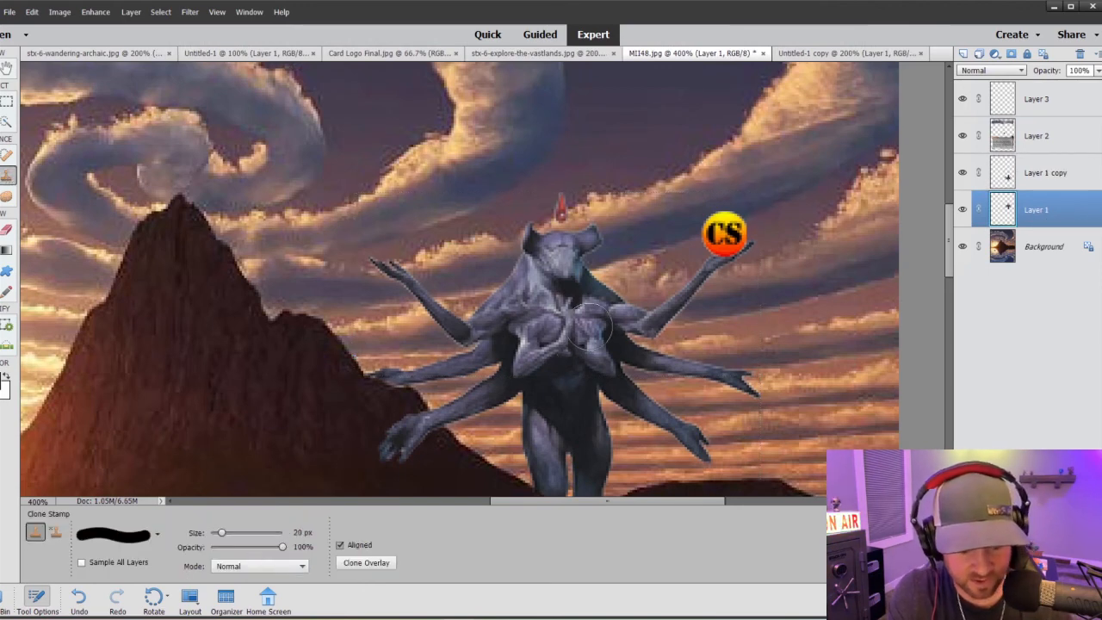
pyautogui.press('[')
pyautogui.press('[')
pyautogui.press('[')
pyautogui.press('[')
pyautogui.press('[')
pyautogui.press('[')
pyautogui.press('[')
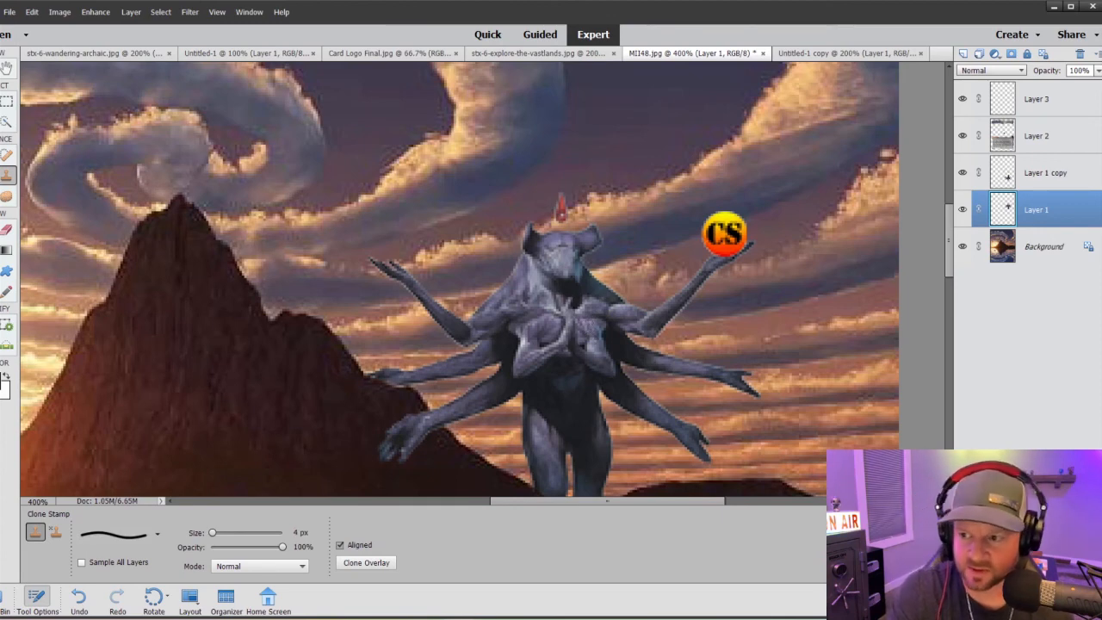
# On Layer 3, clone the hand's fingers over the lower edge of the CS logo with a 3 px brush
pyautogui.click(1029, 107)
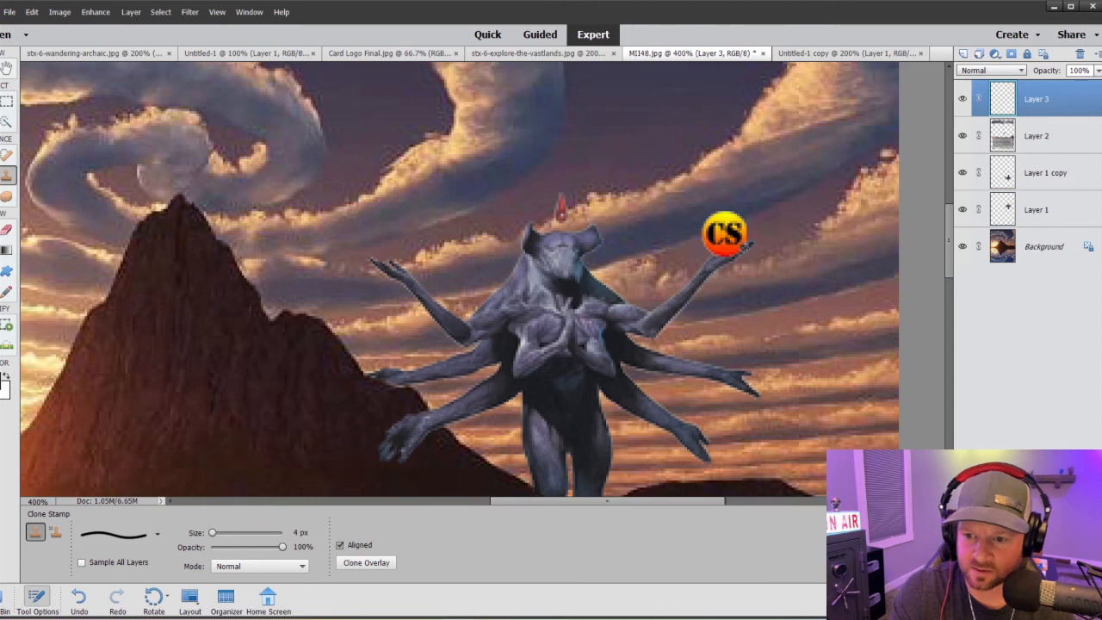
pyautogui.press('[')
pyautogui.press('[')
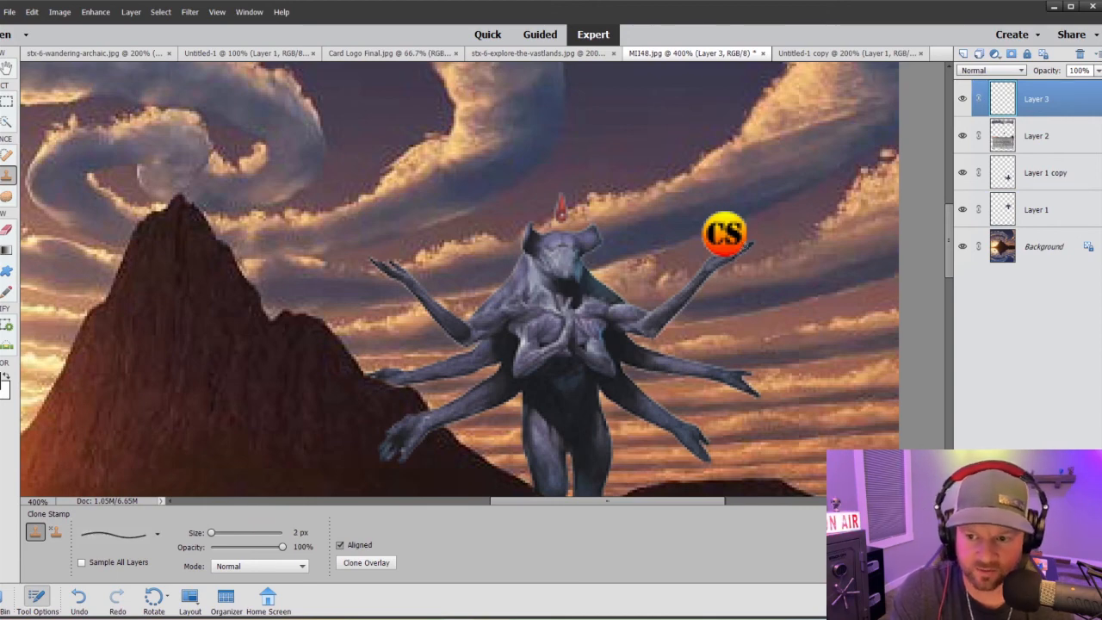
pyautogui.press(']')
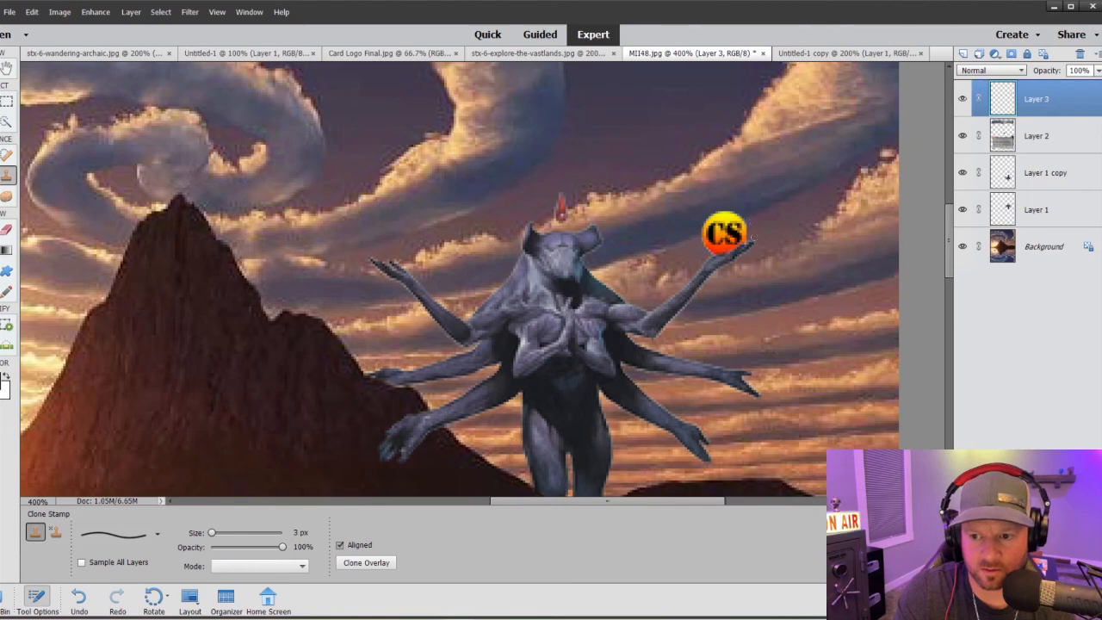
# Lower the CS logo layer's opacity to 70% and switch to the Move tool
pyautogui.hotkey('ctrl', '-')
pyautogui.hotkey('ctrl', '-')
pyautogui.hotkey('ctrl', '-')
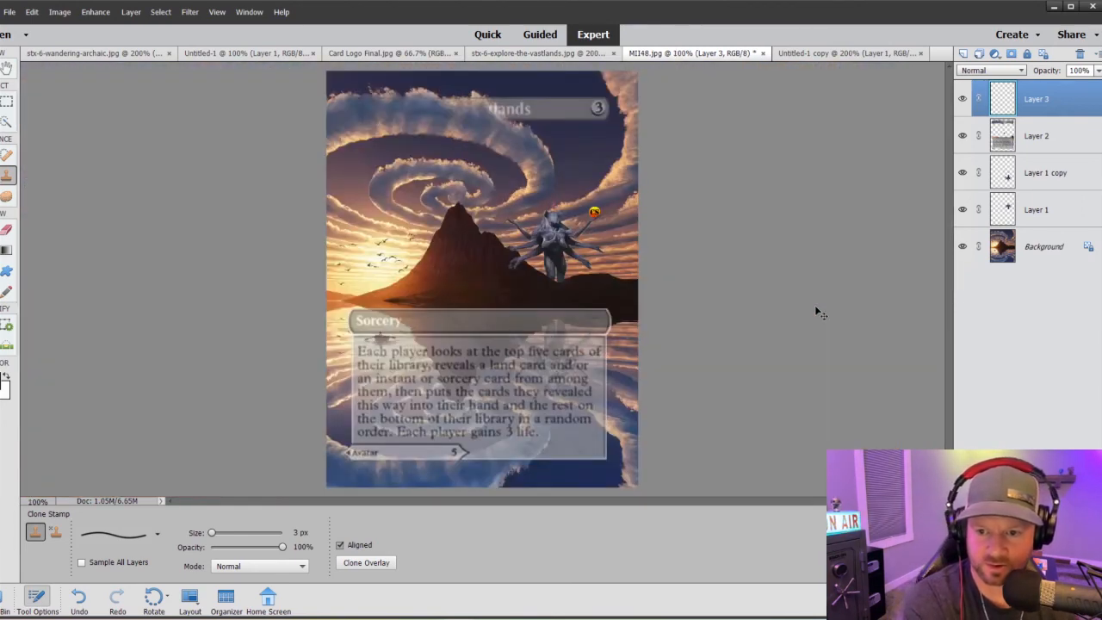
pyautogui.click(1097, 71)
pyautogui.moveTo(1096, 83); pyautogui.dragTo(1082, 84)
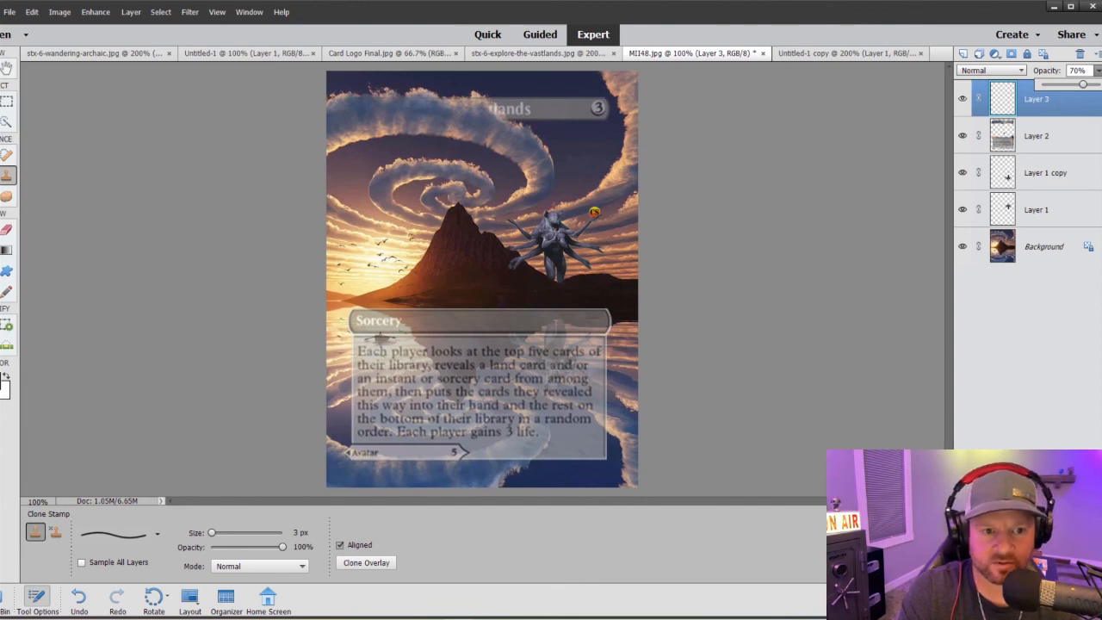
pyautogui.press('v')
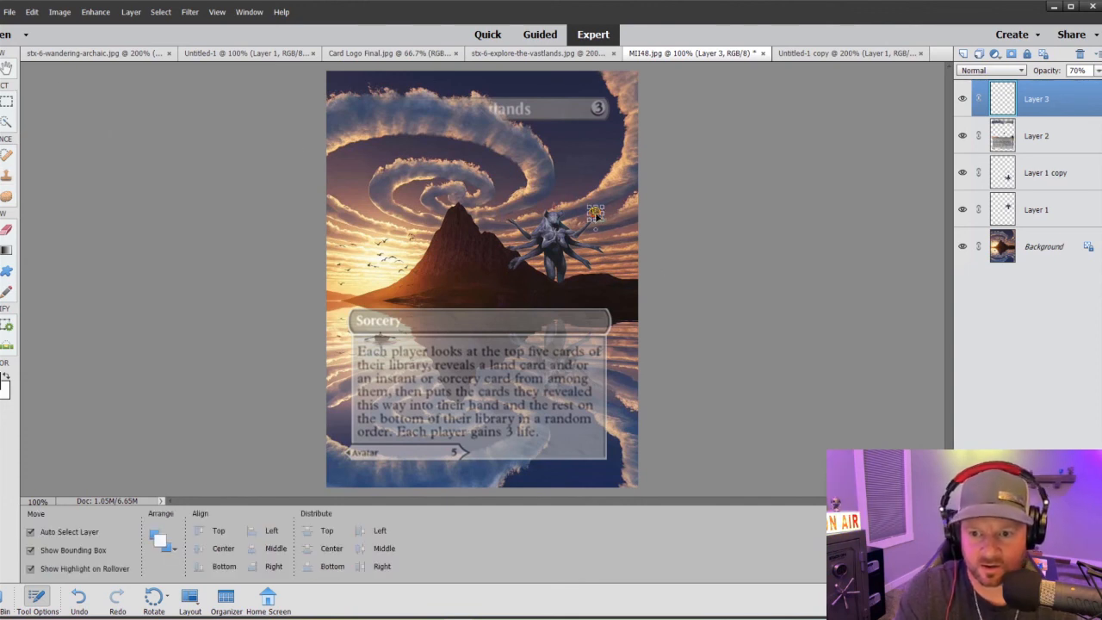
# Duplicate the CS logo layer (Layer 3) and move the copy straight down onto the dark hill below the raised hand
pyautogui.rightClick(597, 217)
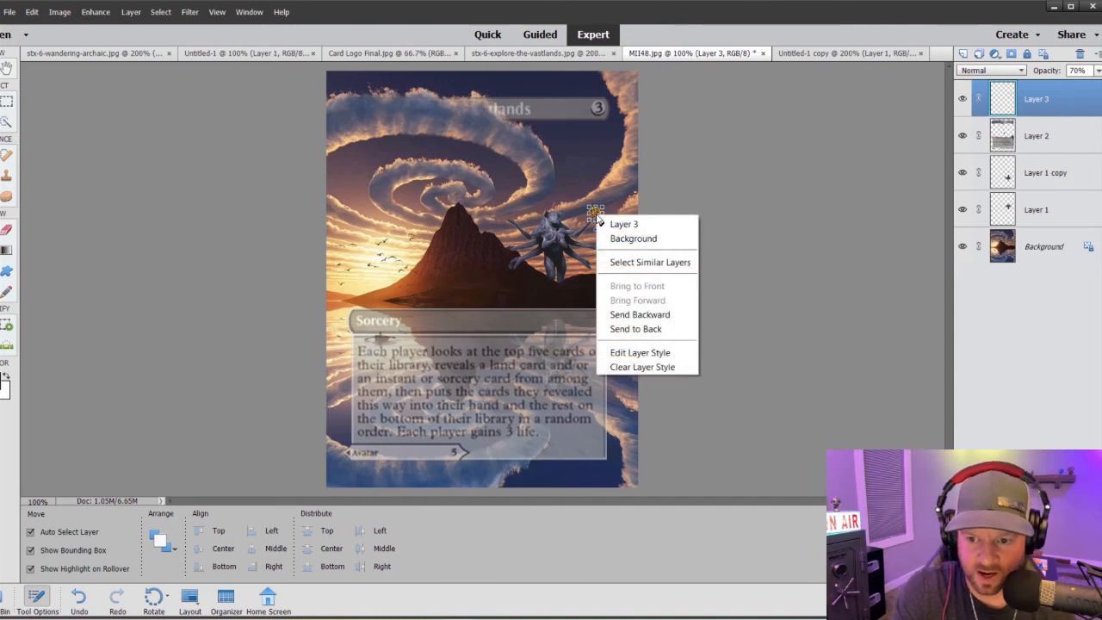
pyautogui.click(723, 197)
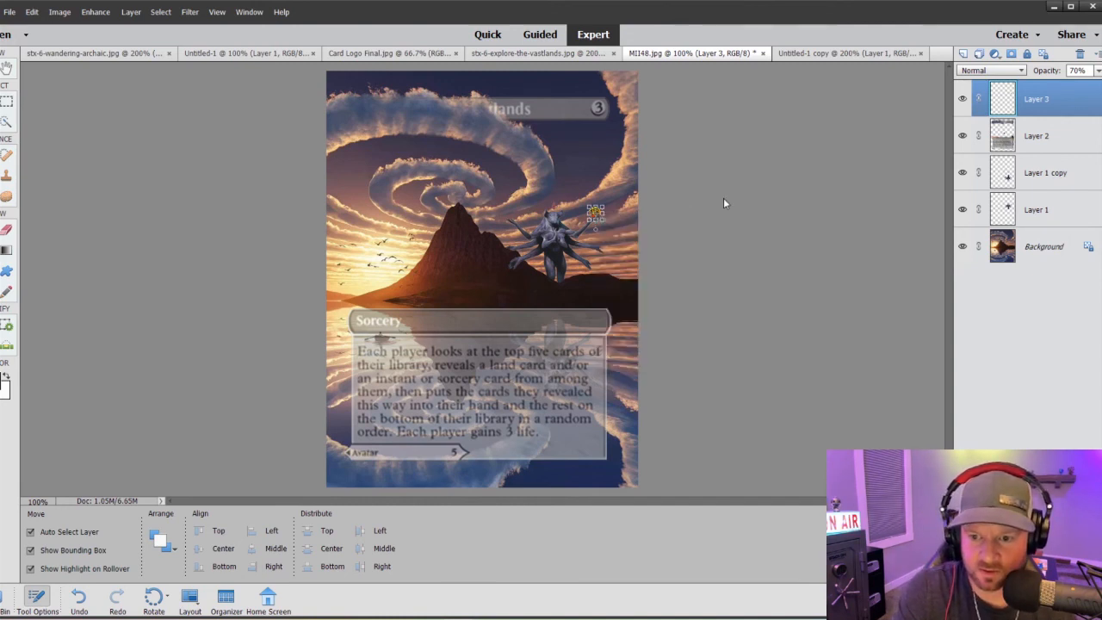
pyautogui.rightClick(1042, 100)
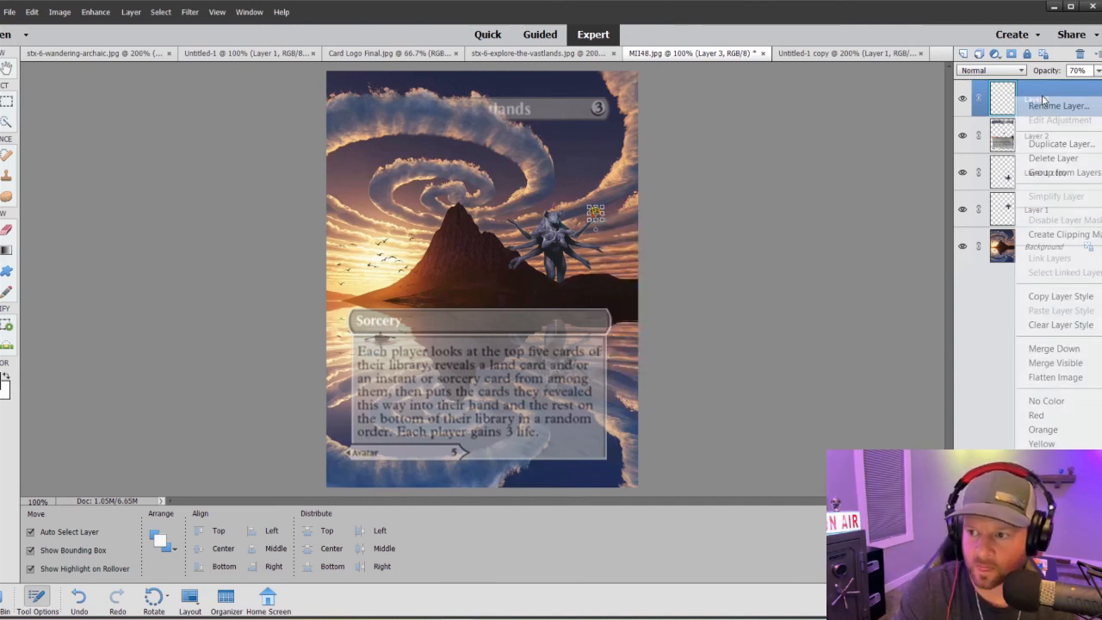
pyautogui.click(1045, 144)
pyautogui.press('Return')
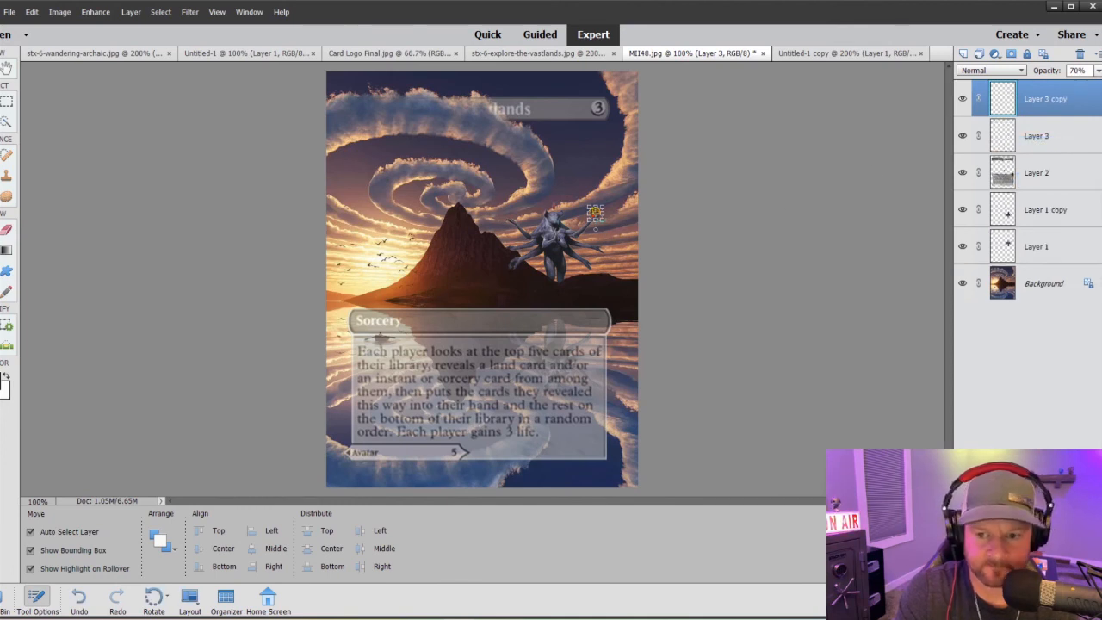
pyautogui.moveTo(595, 213); pyautogui.dragTo(595, 296)
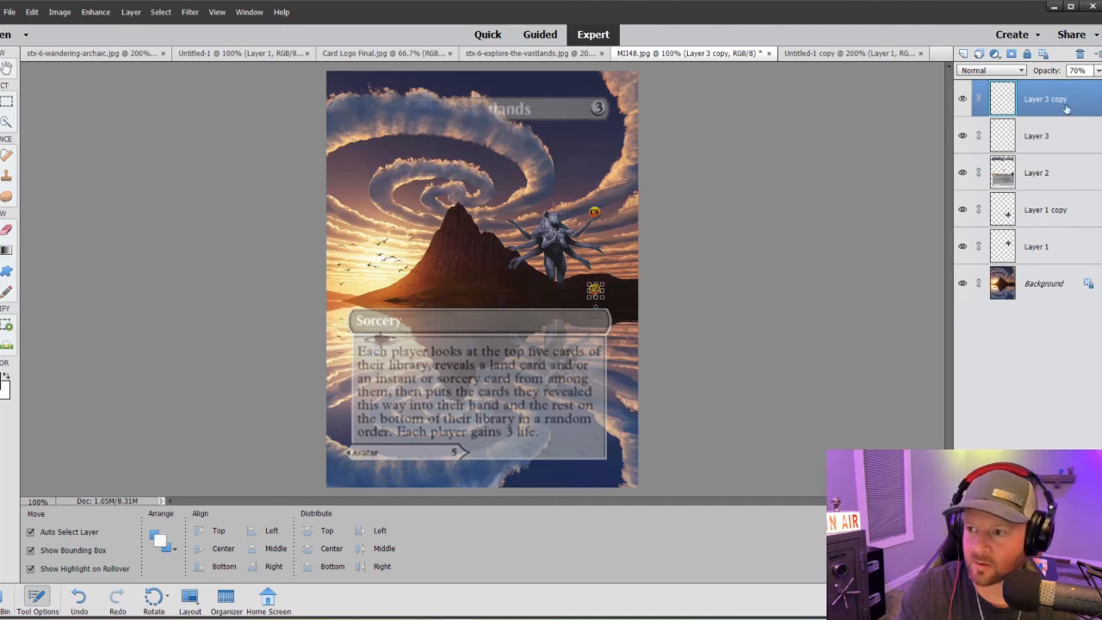
# Lower the card frame layer (Layer 2) to 4% opacity to expose the figure's reflection
pyautogui.click(1097, 70)
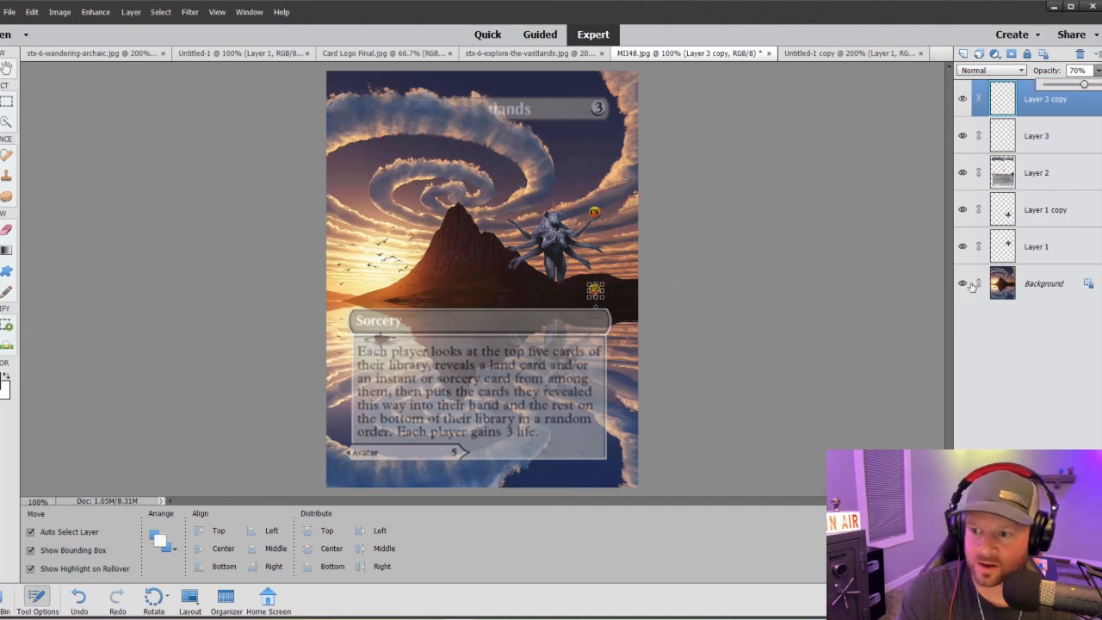
pyautogui.click(1023, 183)
pyautogui.click(1096, 71)
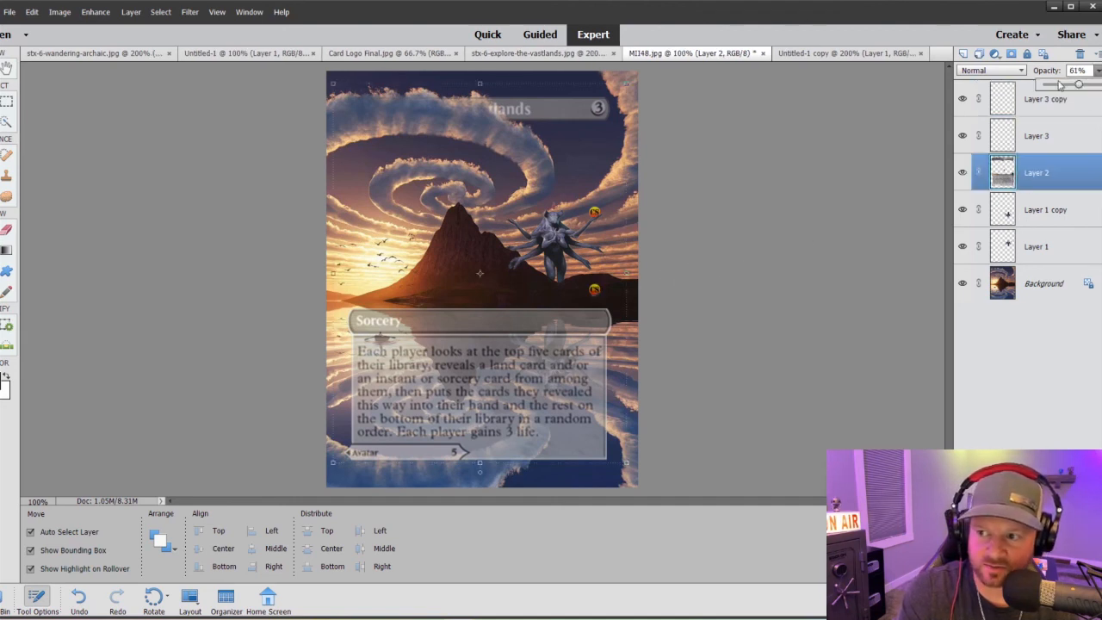
pyautogui.moveTo(1062, 84); pyautogui.dragTo(1045, 84)
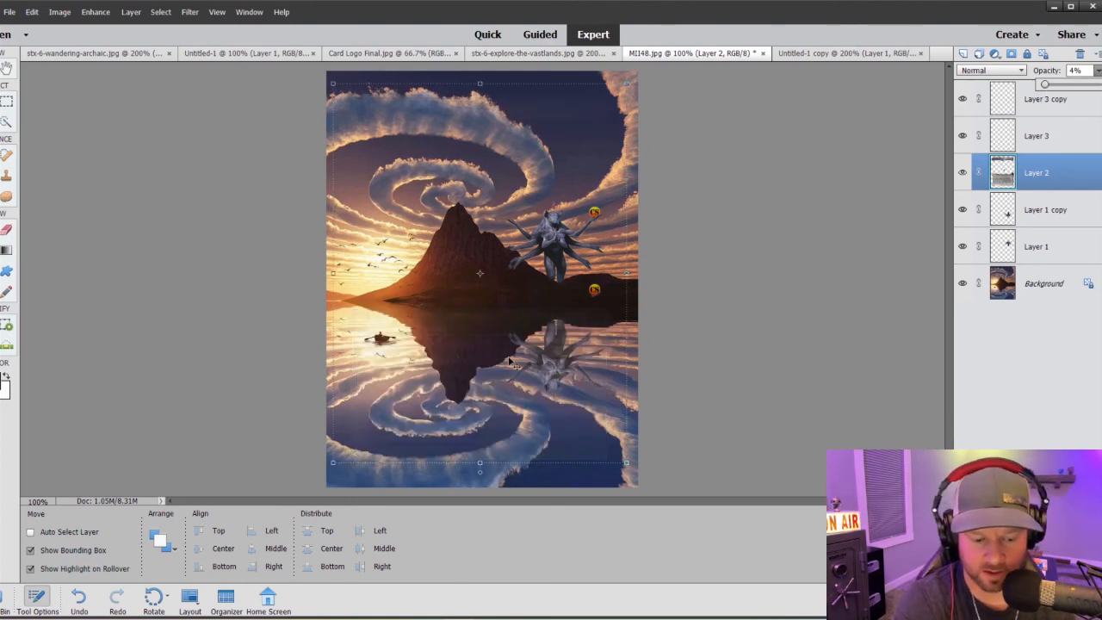
# Flip the CS logo copy vertically, place it on the reflected raised hand in the water and apply the transform
pyautogui.hotkey('ctrl', '=')
pyautogui.hotkey('ctrl', '=')
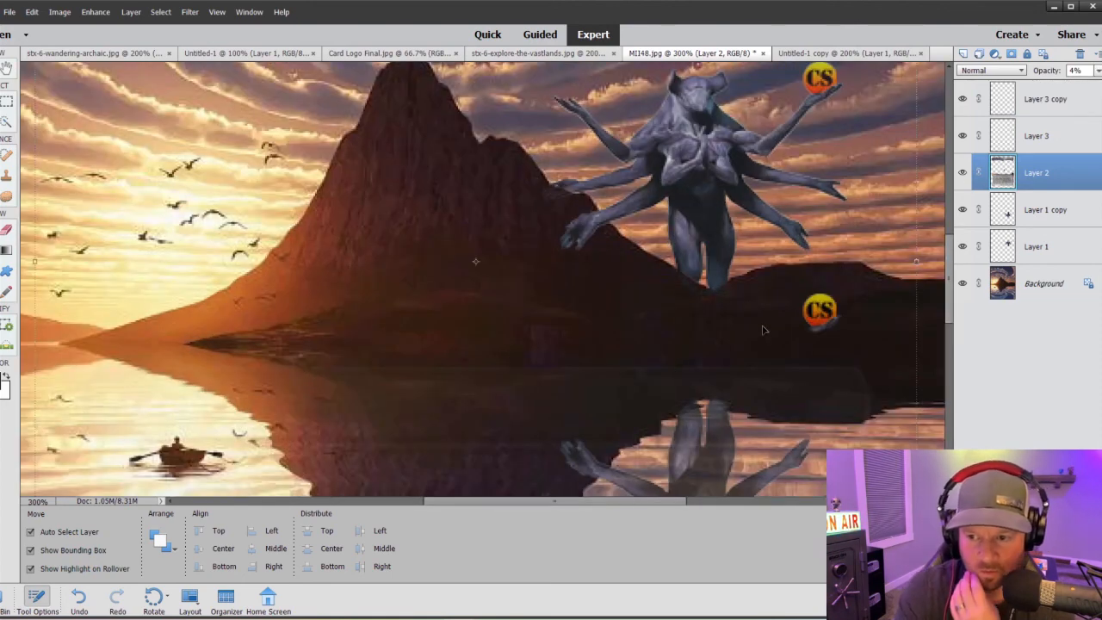
pyautogui.scroll(-2, 508, 361)
pyautogui.click(822, 261)
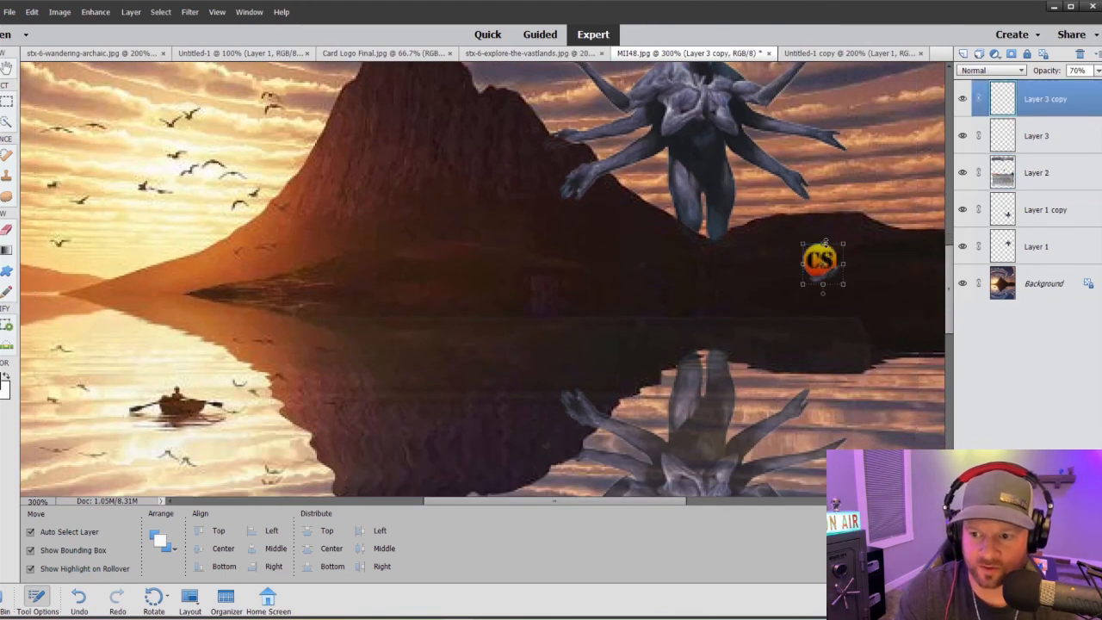
pyautogui.moveTo(822, 245); pyautogui.dragTo(808, 500)
pyautogui.scroll(-2, 852, 379)
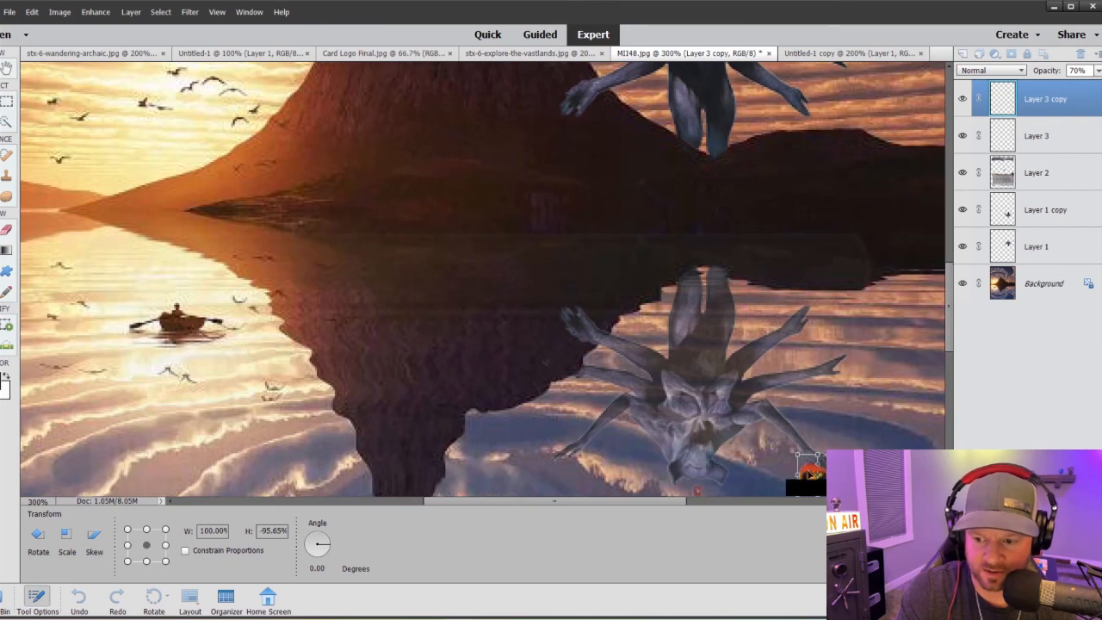
pyautogui.scroll(-3, 809, 472)
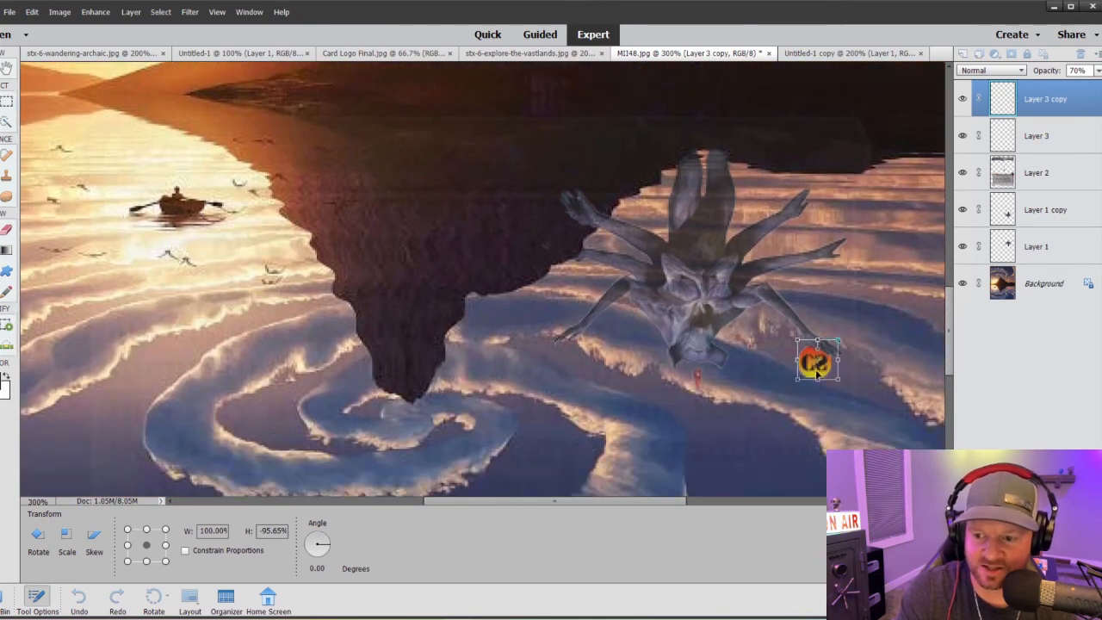
pyautogui.moveTo(817, 373)
pyautogui.mouseDown()
pyautogui.moveTo(847, 387)
pyautogui.moveTo(820, 362)
pyautogui.mouseUp()
pyautogui.click(802, 384)
pyautogui.click(892, 340)
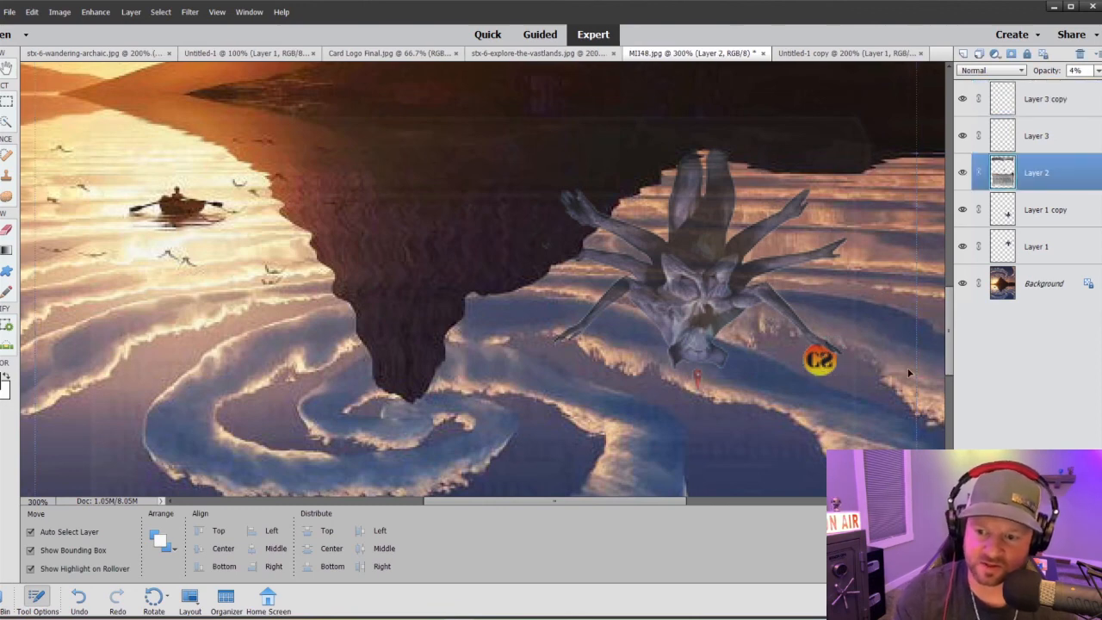
# Reduce the reflected CS logo copy's opacity to about 47%
pyautogui.click(818, 361)
pyautogui.click(852, 276)
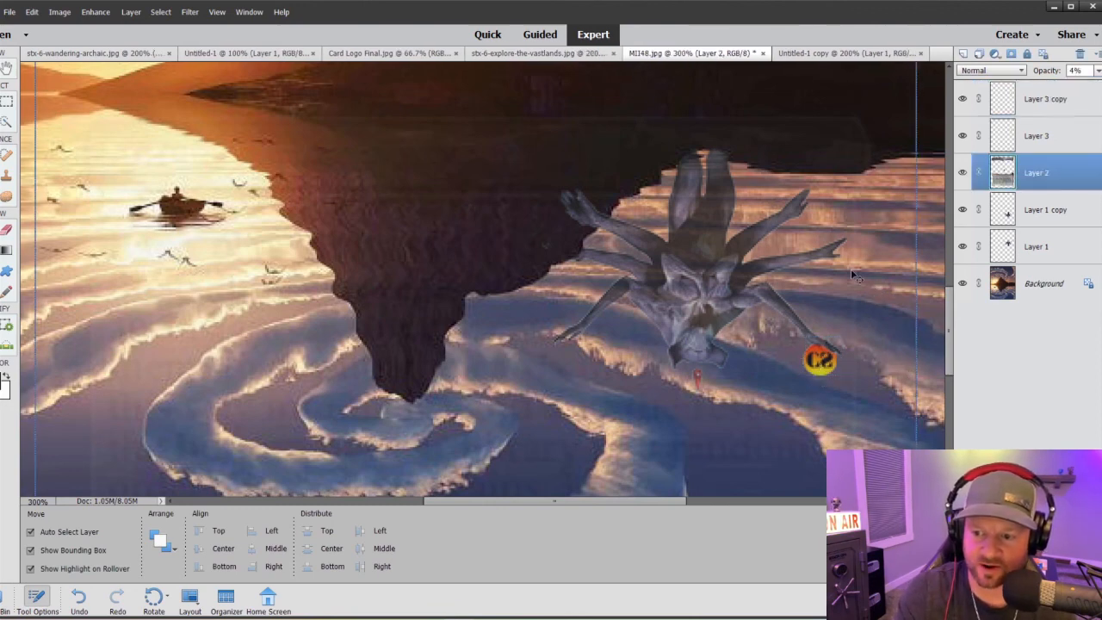
pyautogui.click(822, 362)
pyautogui.click(1098, 70)
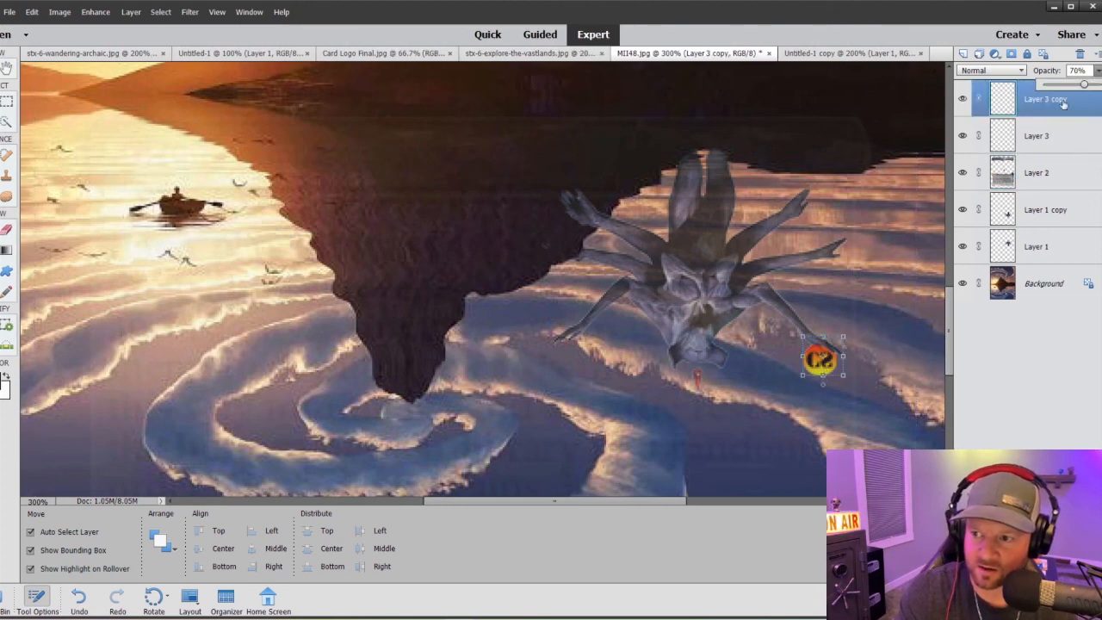
pyautogui.click(1046, 136)
pyautogui.click(1046, 135)
pyautogui.click(1057, 104)
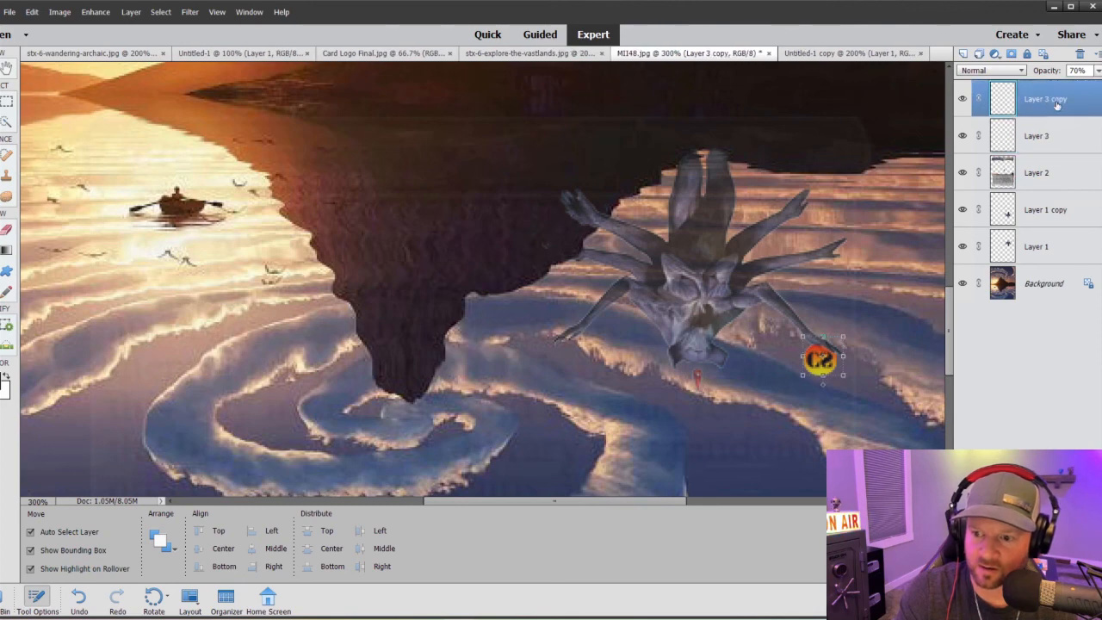
pyautogui.click(1097, 71)
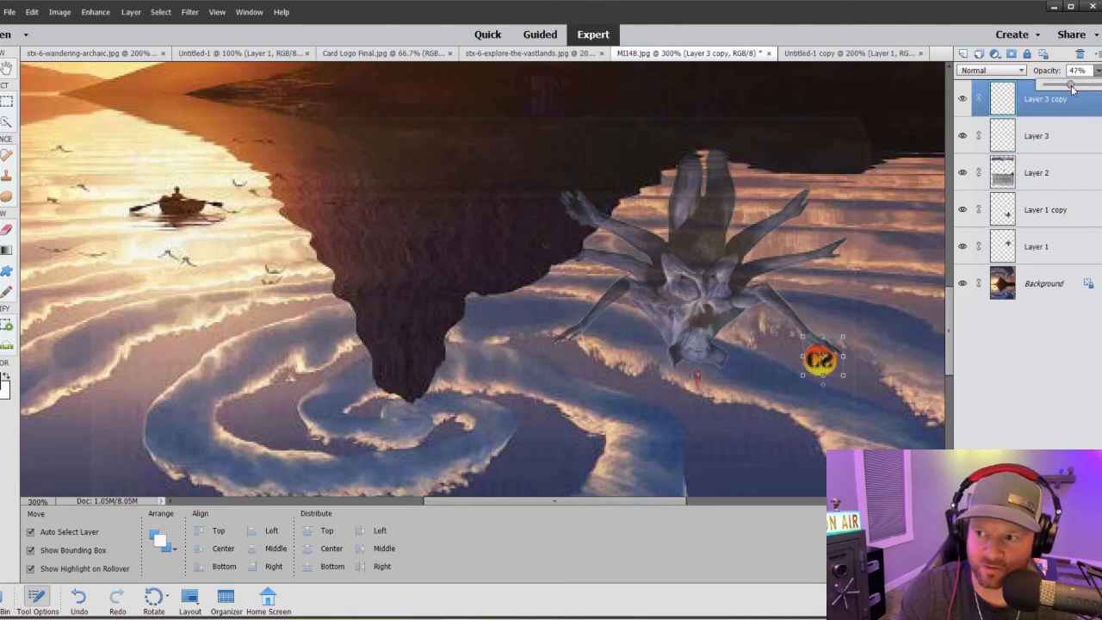
pyautogui.click(905, 291)
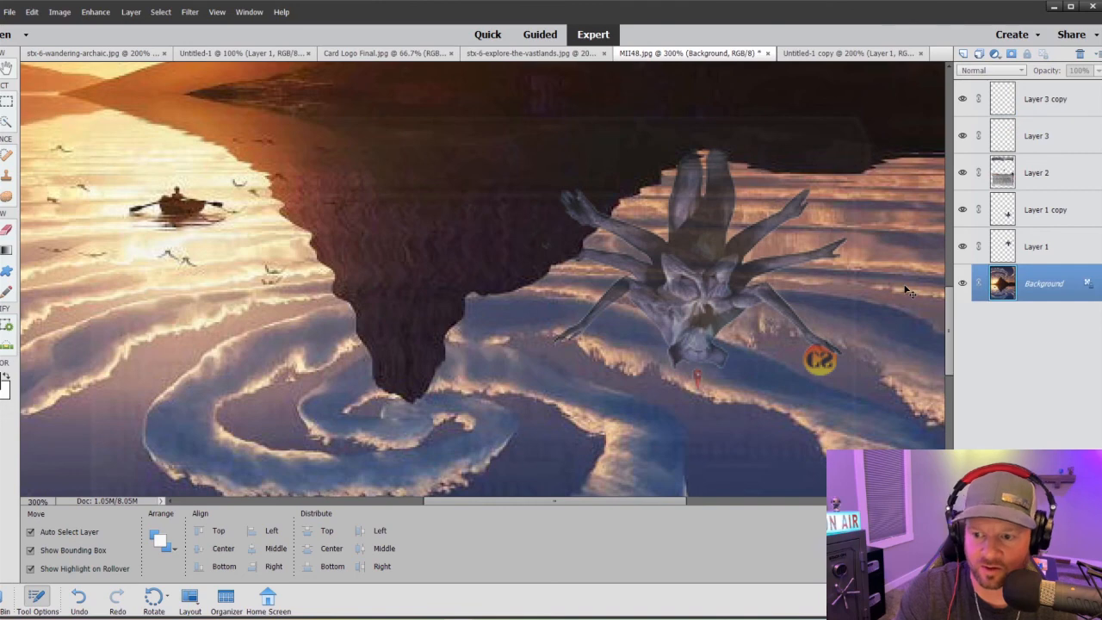
# Set the card frame layer (Layer 2) to 55% opacity and move it to the top of the layer stack
pyautogui.click(1024, 172)
pyautogui.click(1098, 70)
pyautogui.moveTo(1043, 86); pyautogui.dragTo(1077, 89)
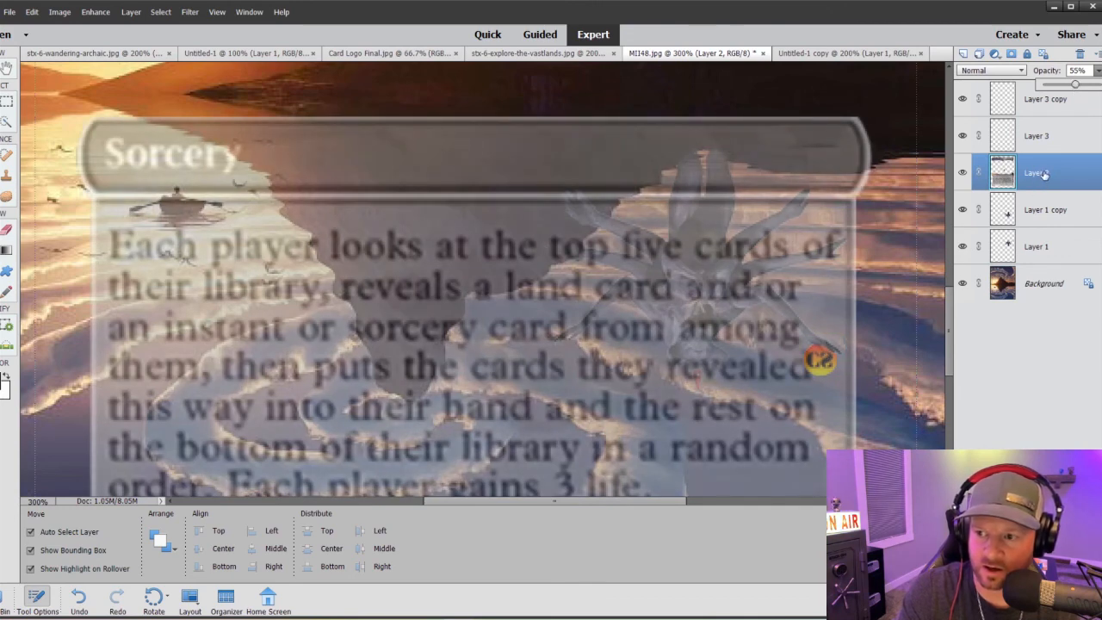
pyautogui.moveTo(1042, 174); pyautogui.dragTo(1038, 103)
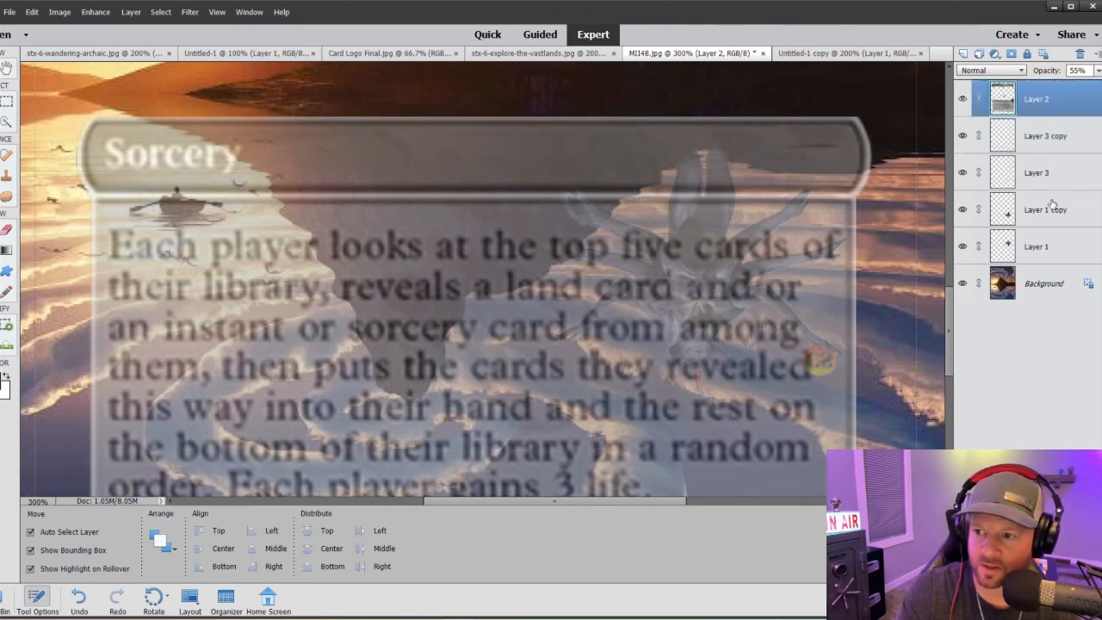
pyautogui.press('ctrl')
pyautogui.hotkey('ctrl', '-')
pyautogui.hotkey('ctrl', '-')
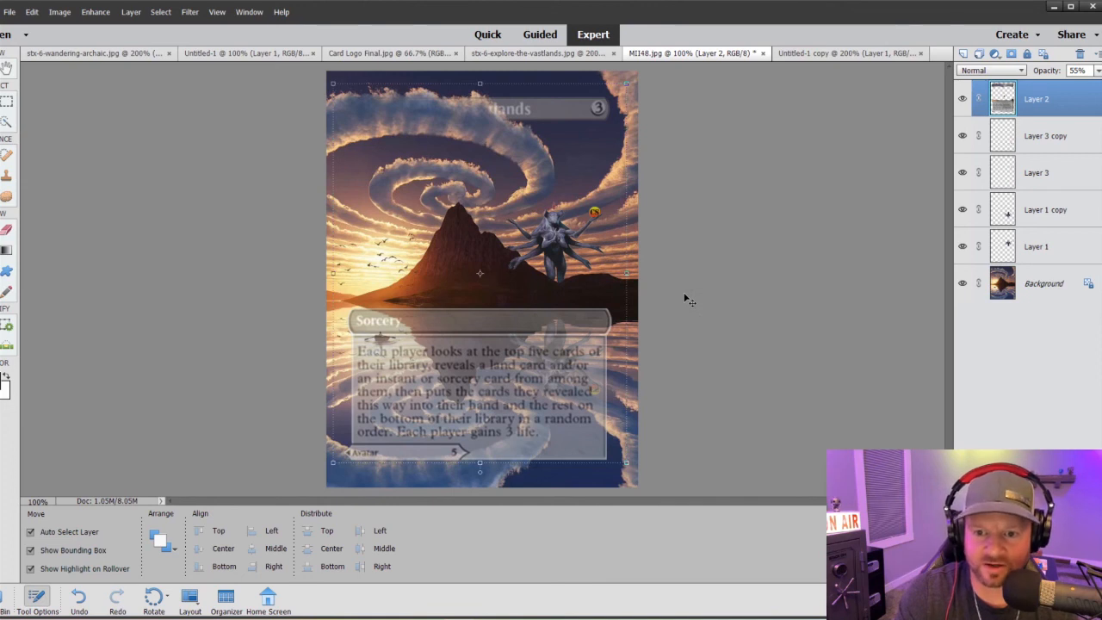
pyautogui.hotkey('ctrl', '-')
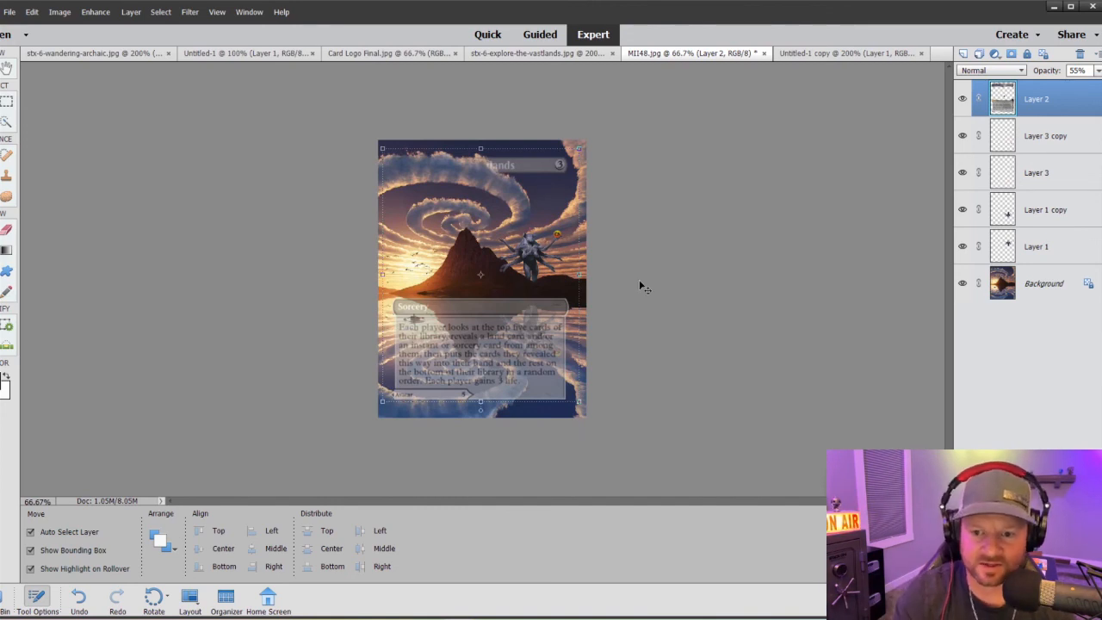
pyautogui.hotkey('ctrl', '1')
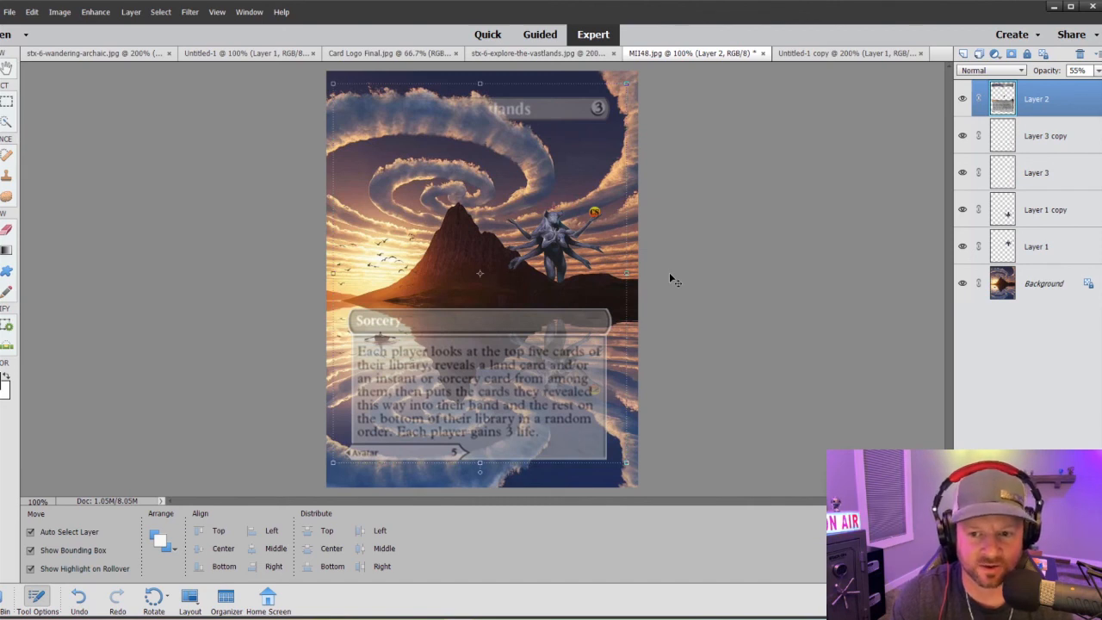
pyautogui.hotkey('ctrl', '-')
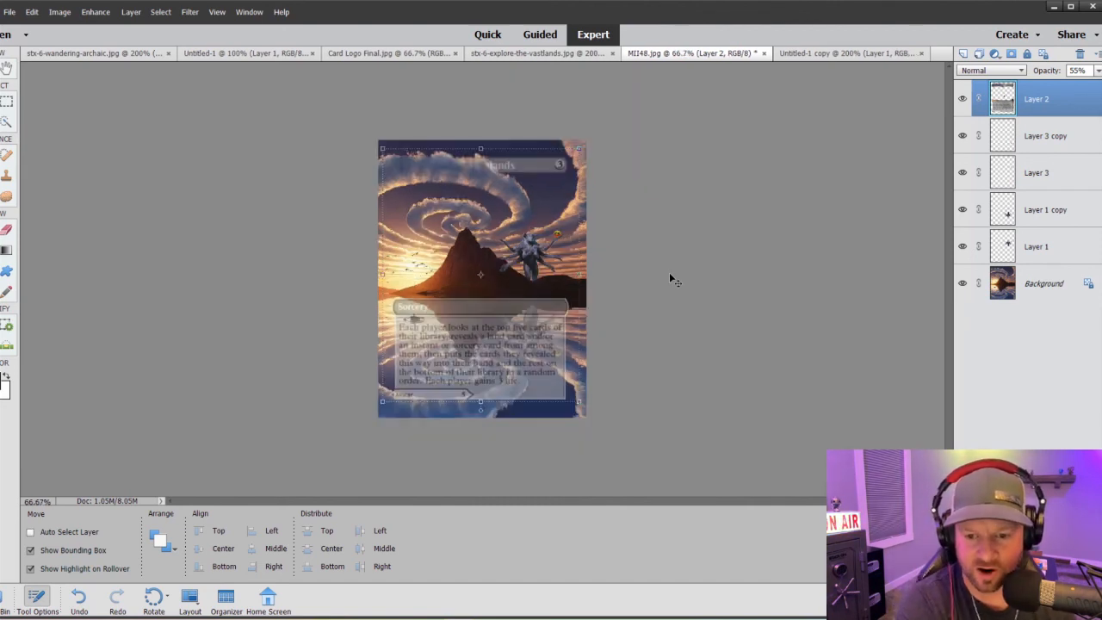